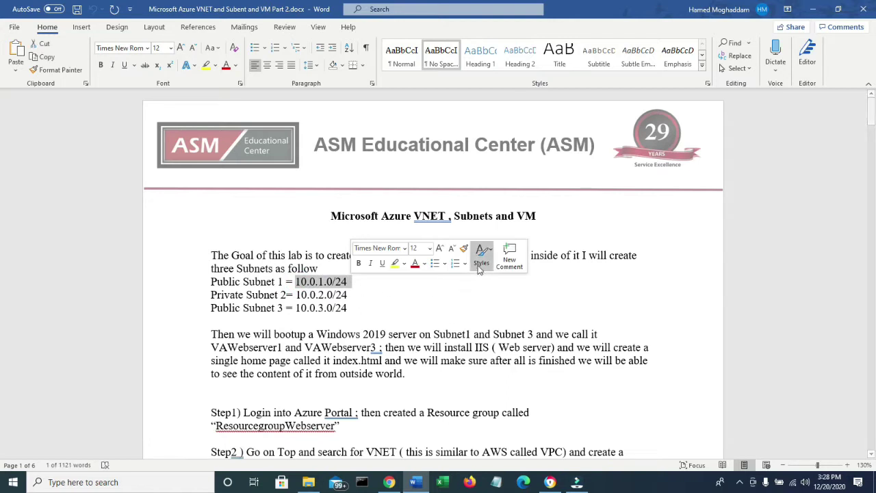
Step: Highlight the VNET 10.0.0.0/16 address, the subnet entries and Public Subnet 3 in the lab notes
click(495, 303)
click(501, 256)
drag(500, 256, 448, 256)
double_click(325, 283)
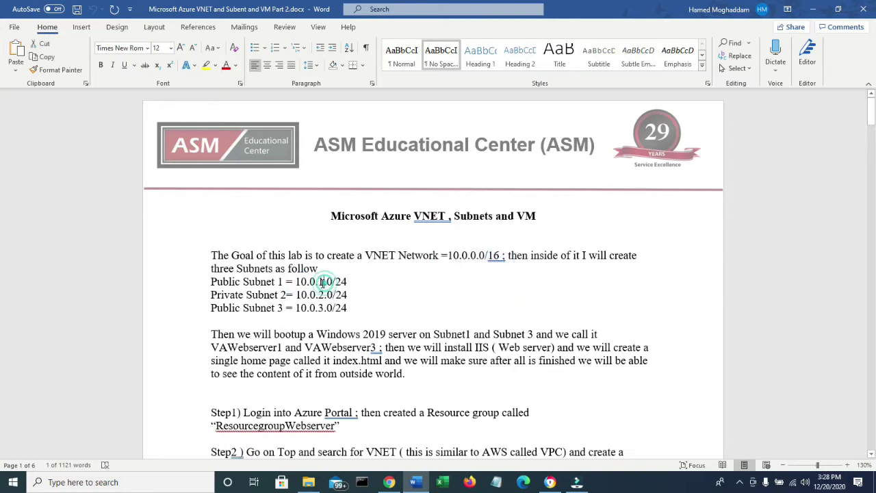
click(321, 295)
drag(284, 282, 218, 295)
drag(283, 308, 208, 308)
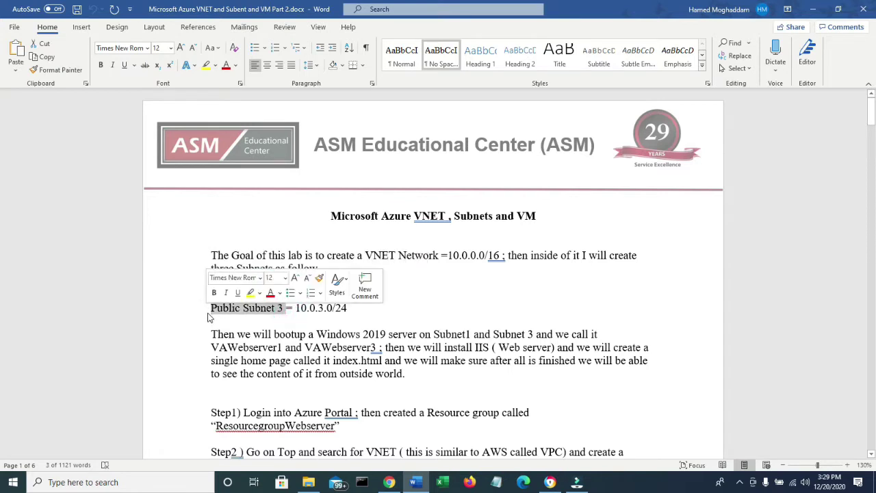
drag(237, 334, 490, 334)
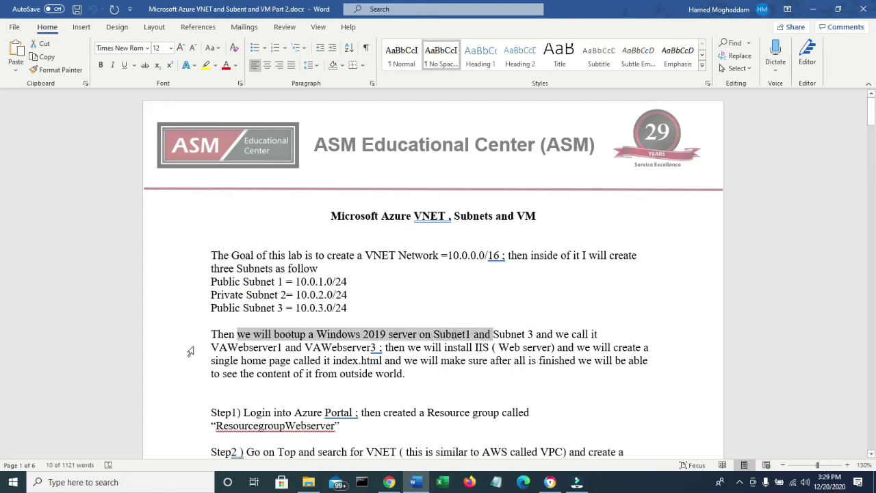
Step: Highlight the Windows 2019 server goal, the index.html home page and the ResourcegroupWebserver name
click(209, 342)
drag(601, 334, 264, 334)
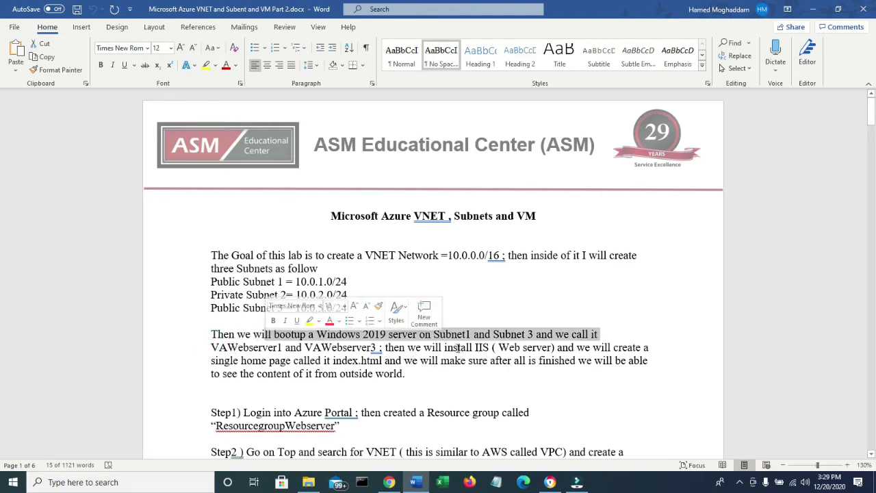
drag(475, 348, 641, 348)
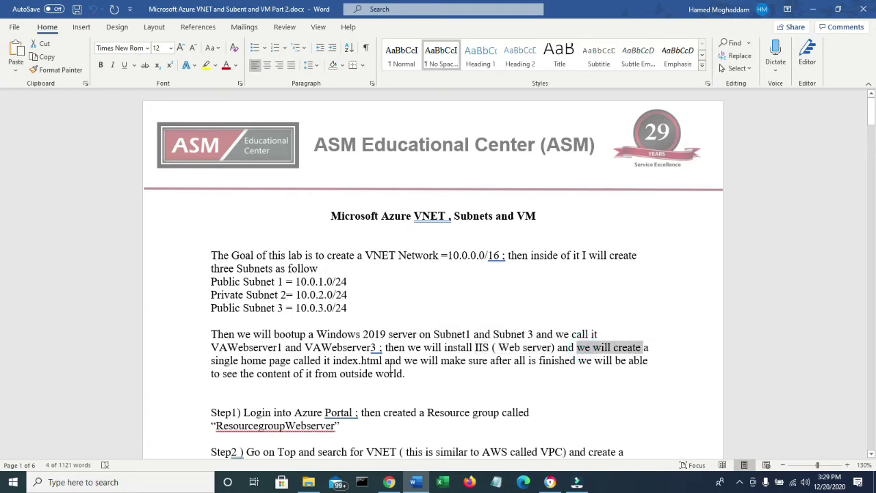
click(252, 368)
drag(324, 361, 375, 362)
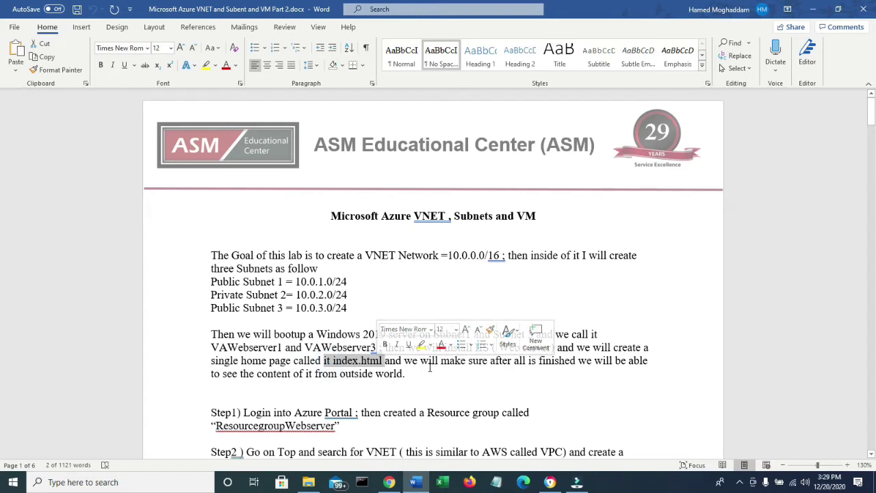
drag(490, 361, 538, 362)
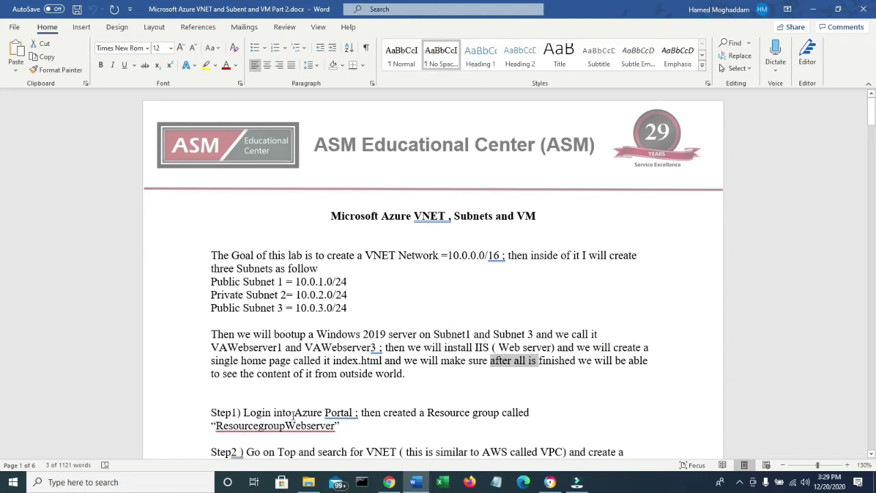
drag(295, 416, 355, 415)
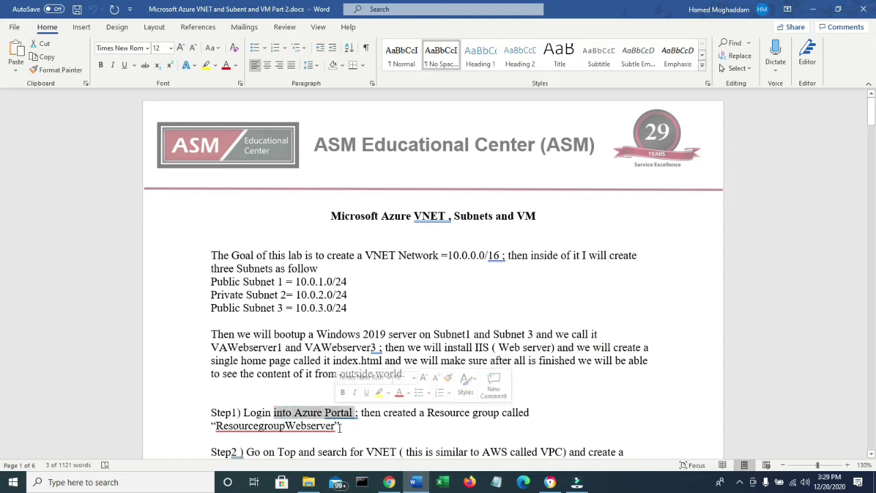
drag(335, 425, 223, 429)
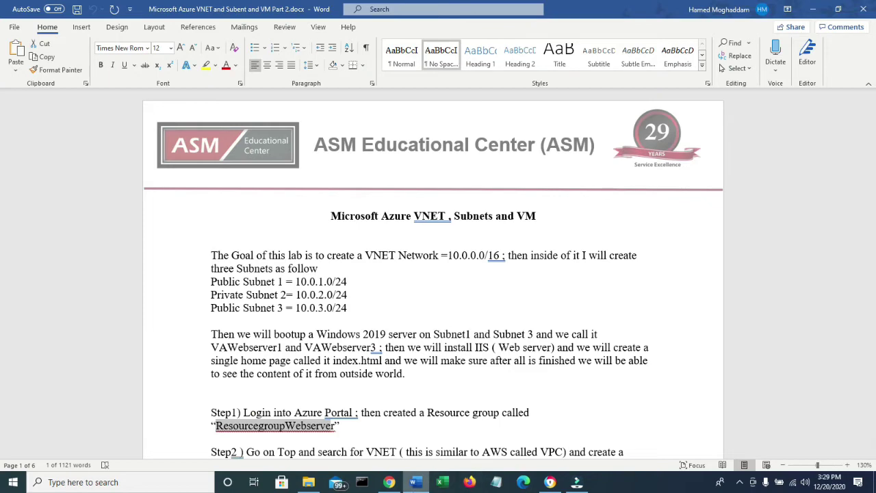
Step: Bring up the Azure portal home page and its Resource groups list
click(389, 482)
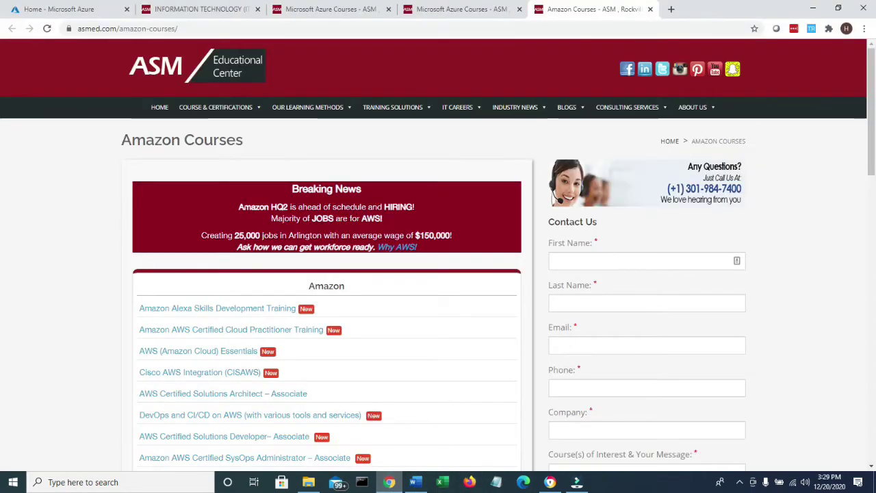
click(69, 9)
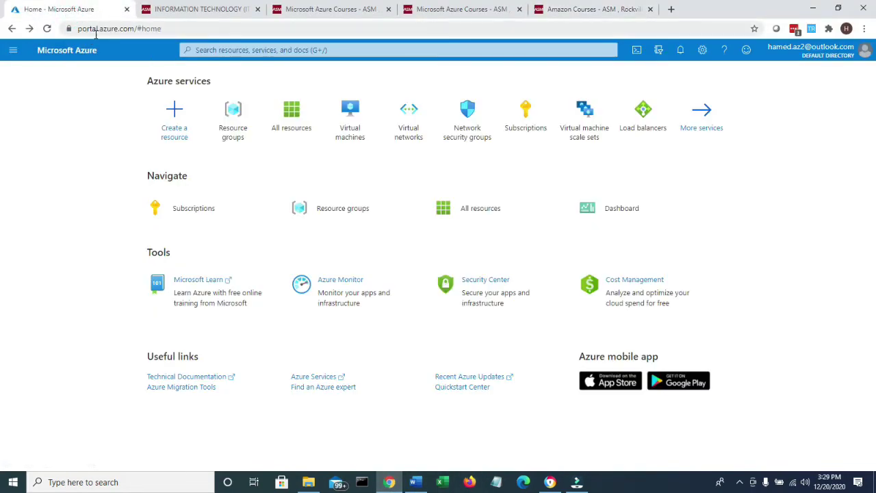
click(13, 50)
click(19, 84)
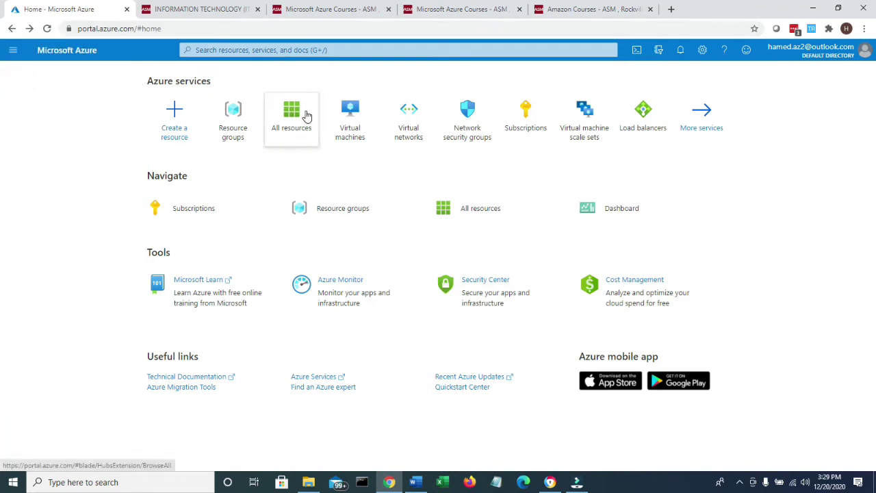
click(239, 136)
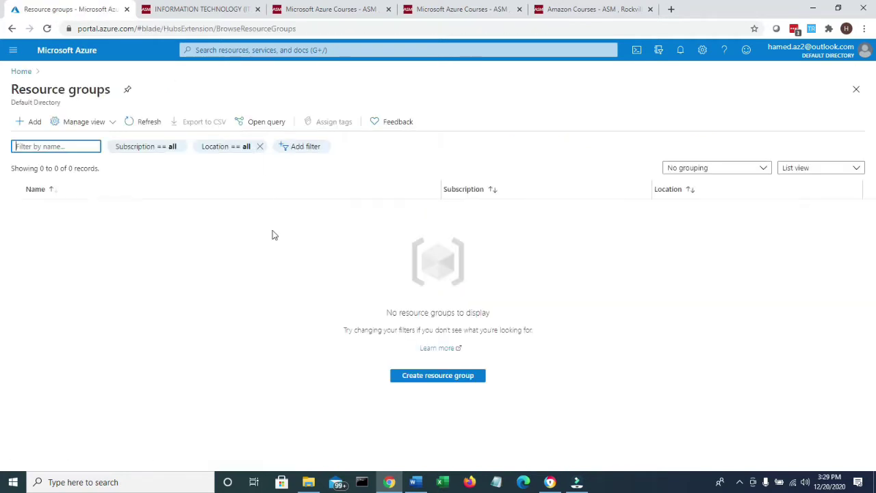
Step: Create resource group ResourcegroupWebserver under subscription 11-18-2020 in East US
click(35, 129)
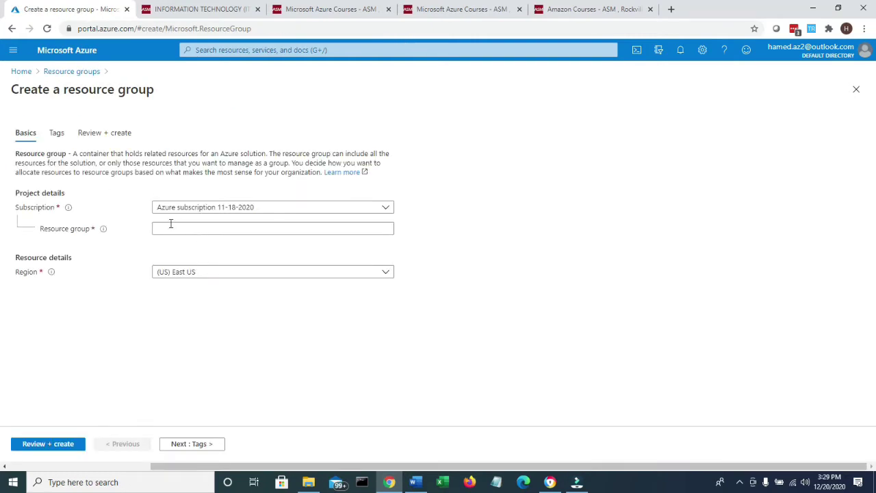
click(383, 208)
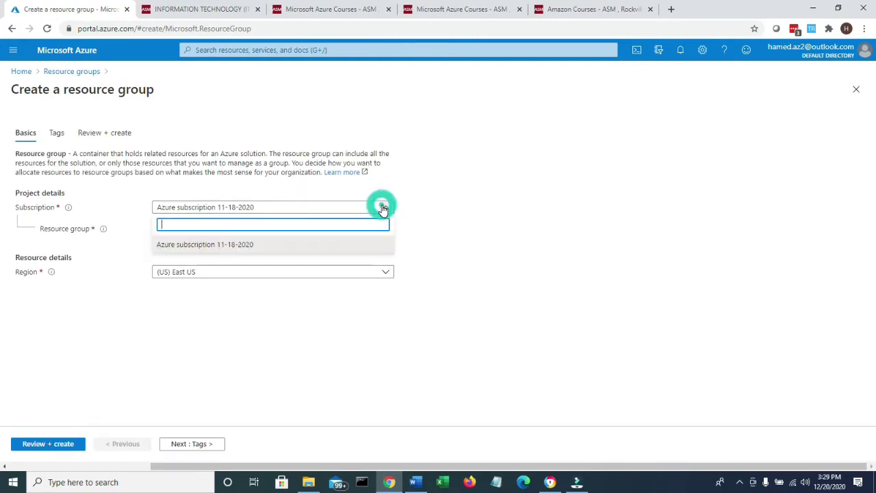
click(248, 246)
click(215, 230)
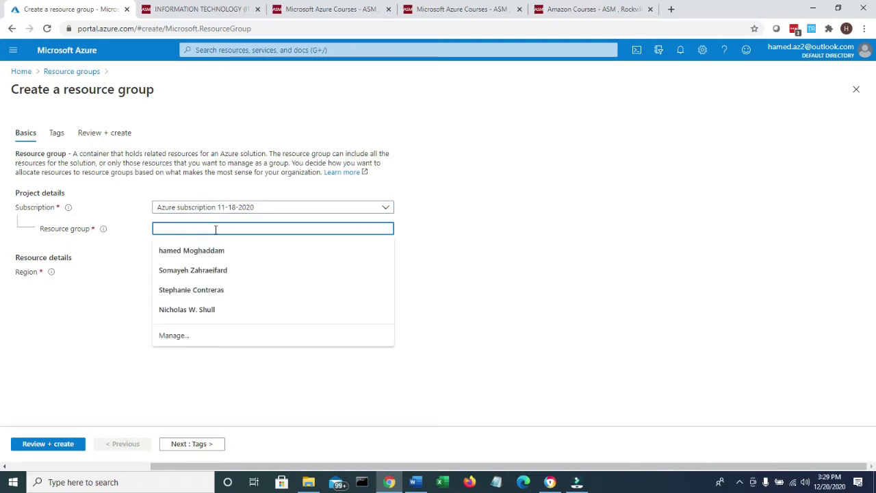
text(ResourcegroupWebserve)
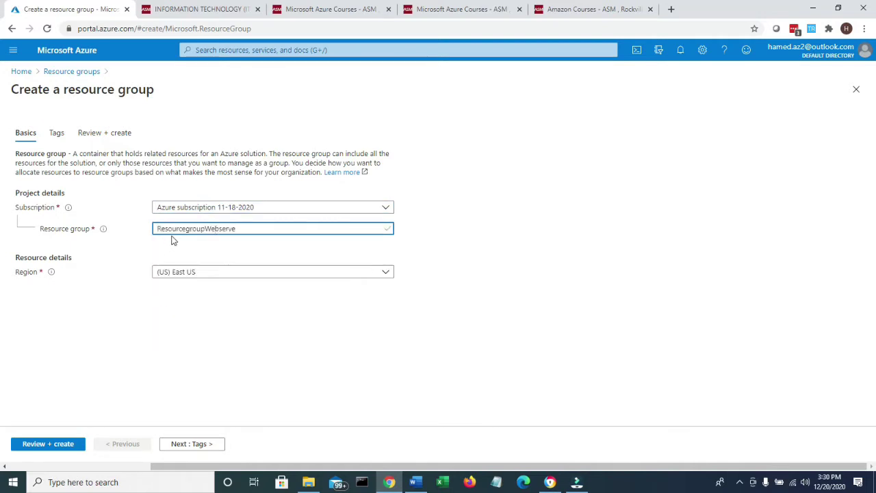
text(r)
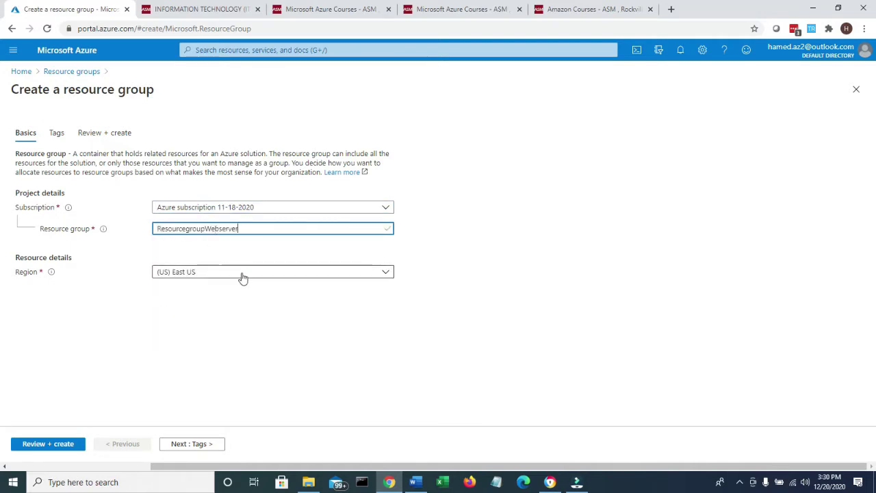
click(199, 445)
click(199, 445)
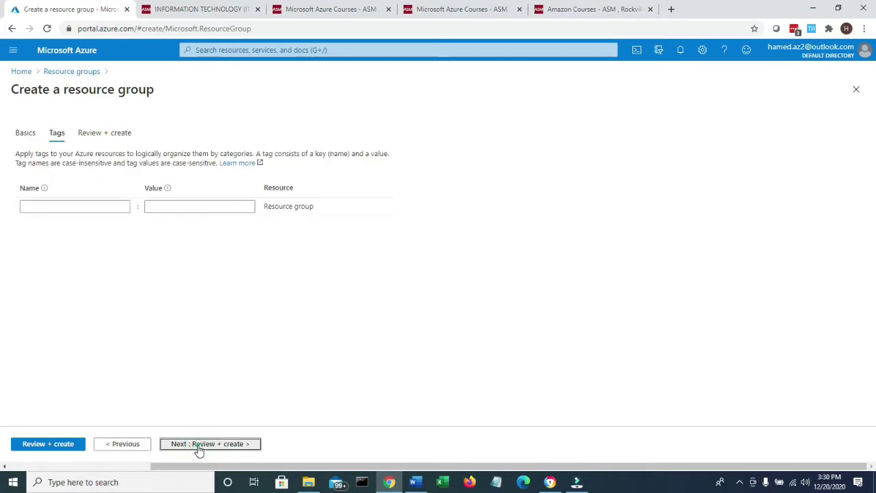
click(35, 445)
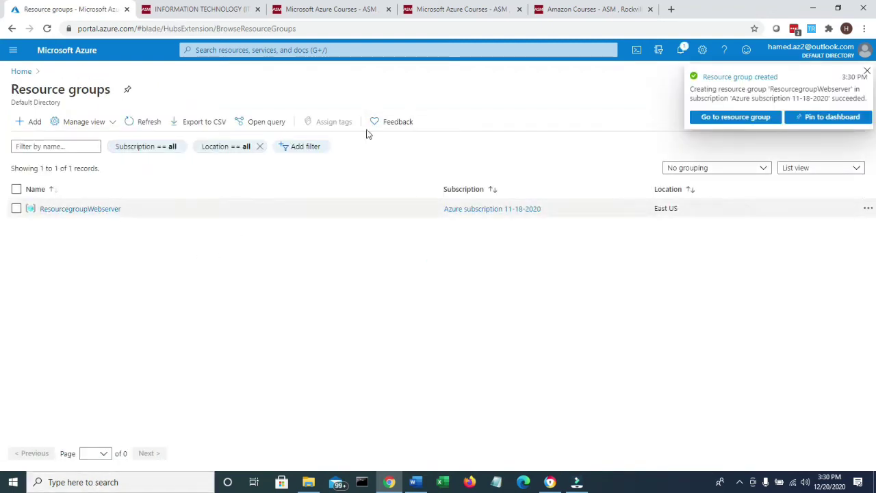
Step: Check the new resource group and the groups list, then return to the Word notes
click(725, 117)
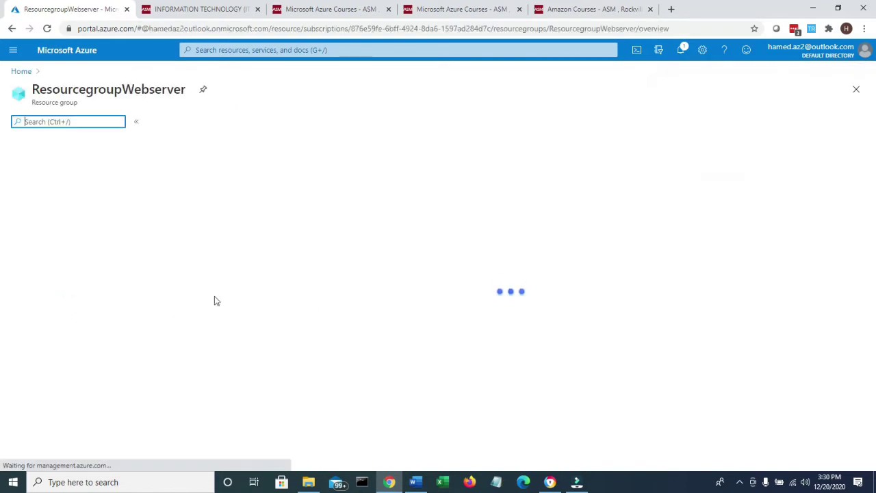
click(20, 71)
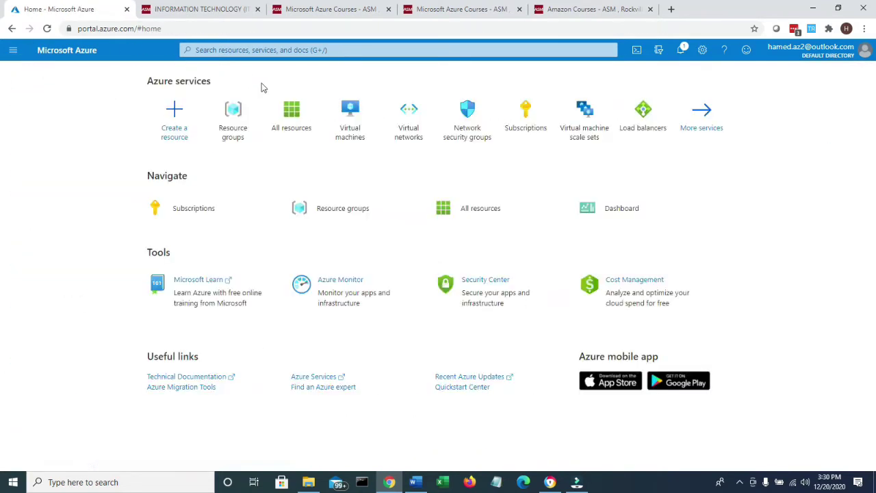
click(231, 108)
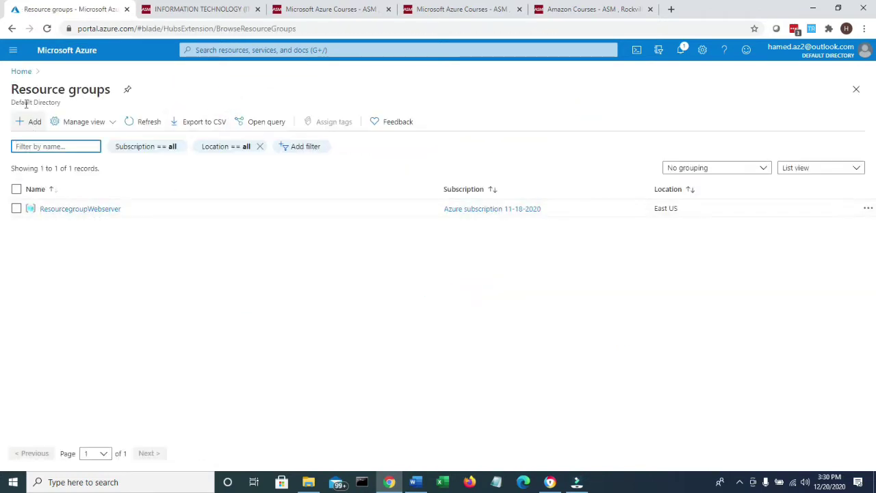
click(22, 72)
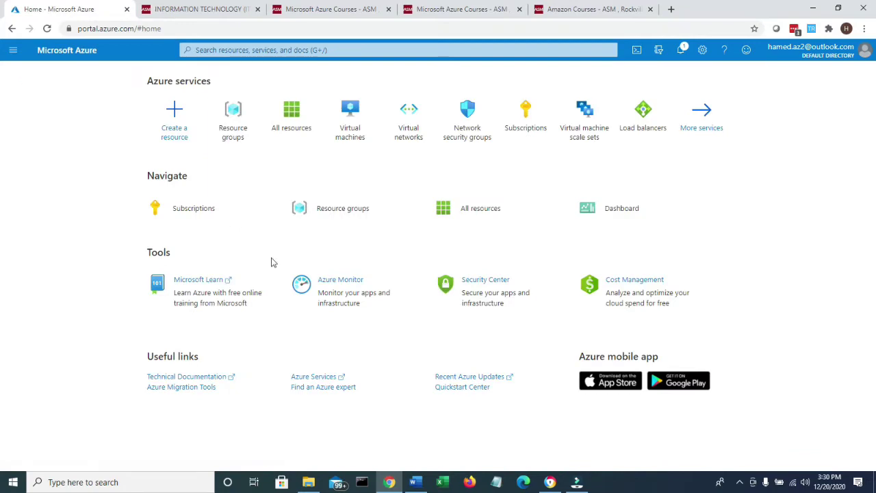
click(414, 482)
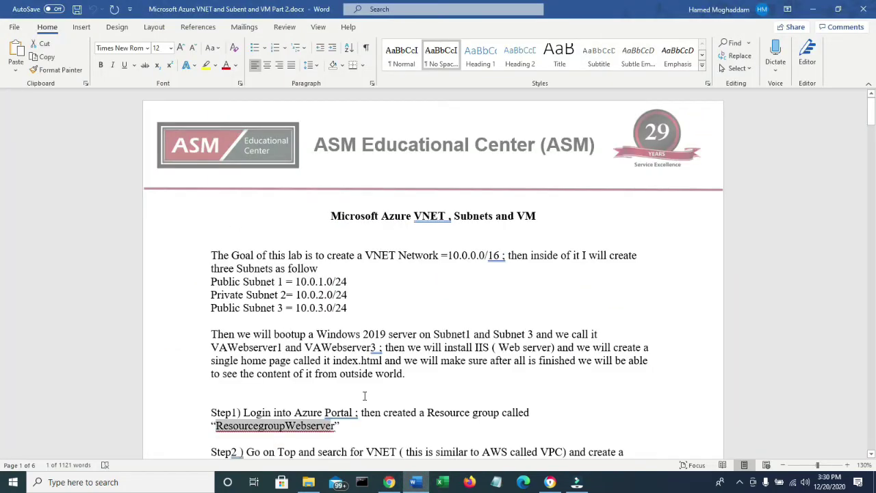
Step: Read Steps 2–3, highlighting VNET=10.0.0.0/16 in VA (us-east) and the AWS comparison
scroll(365, 396, down, 1)
drag(278, 419, 395, 419)
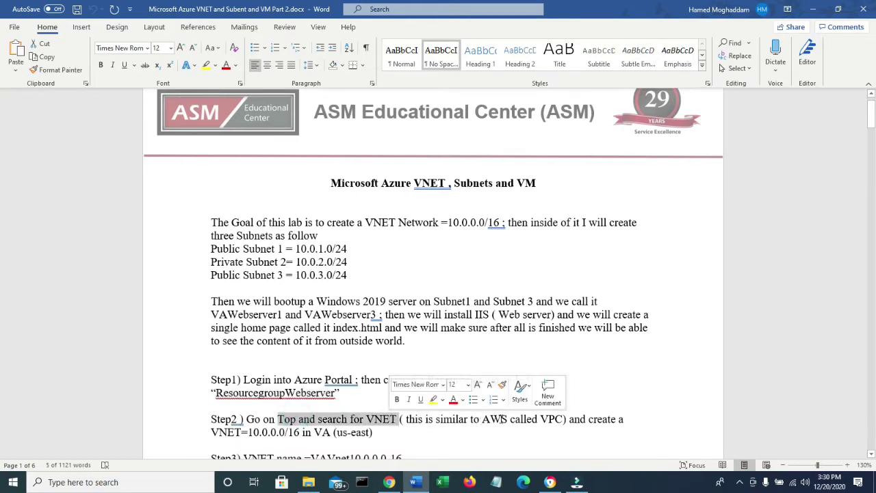
click(201, 434)
scroll(364, 432, down, 1)
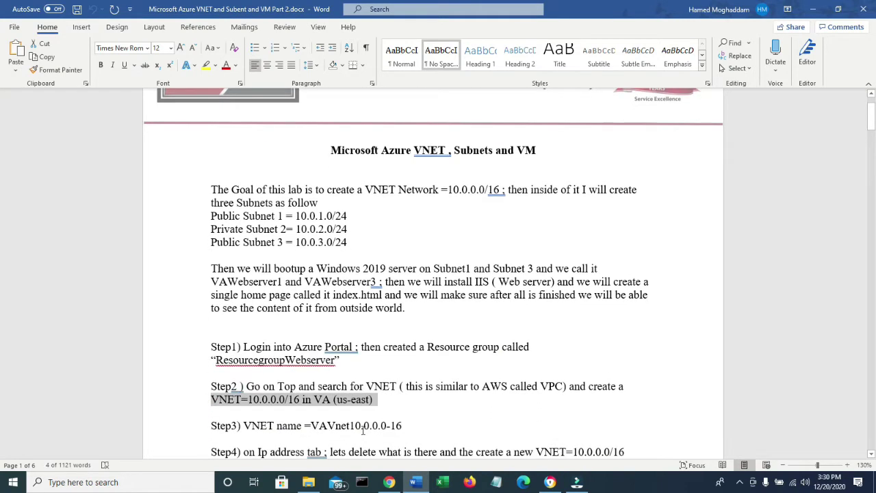
drag(311, 425, 402, 425)
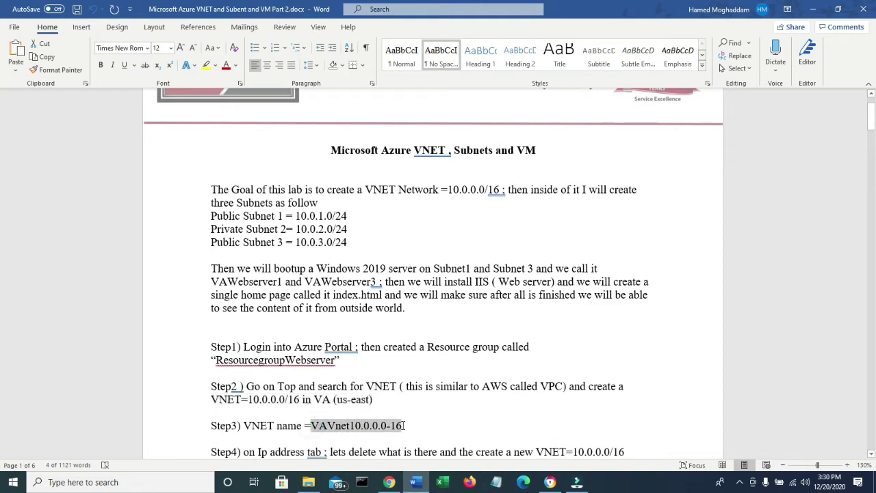
scroll(555, 411, down, 1)
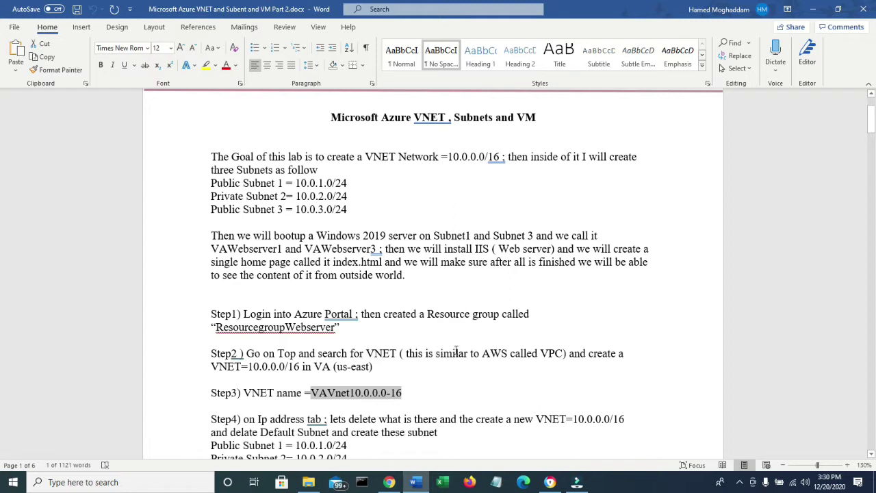
drag(456, 351, 533, 353)
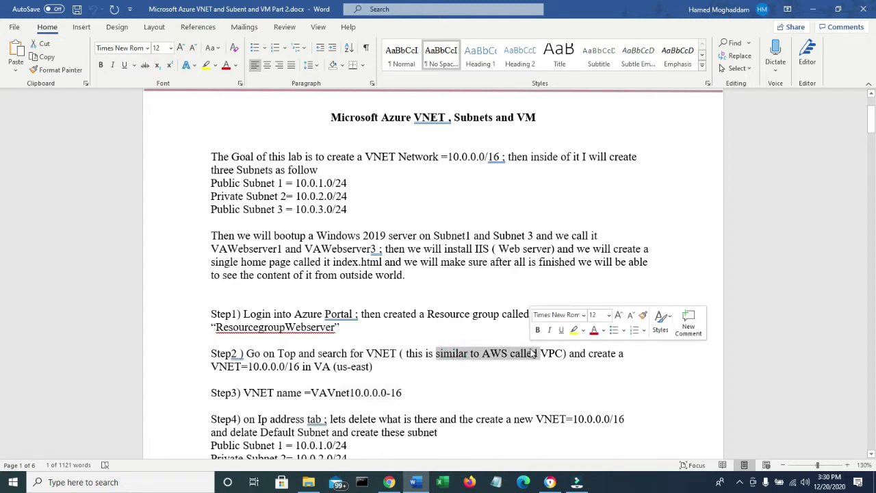
click(389, 483)
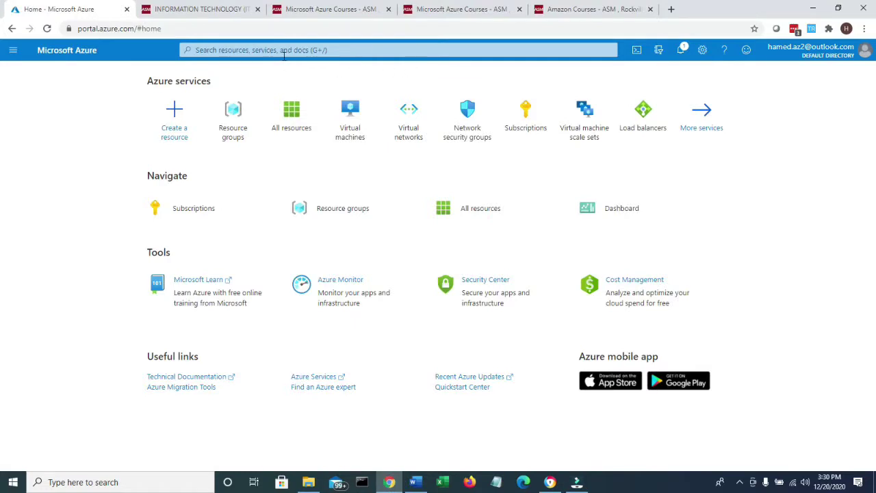
Step: Start a new virtual network from the Vnet search, placed in ResourcegroupWebserver
click(270, 47)
text(Vne)
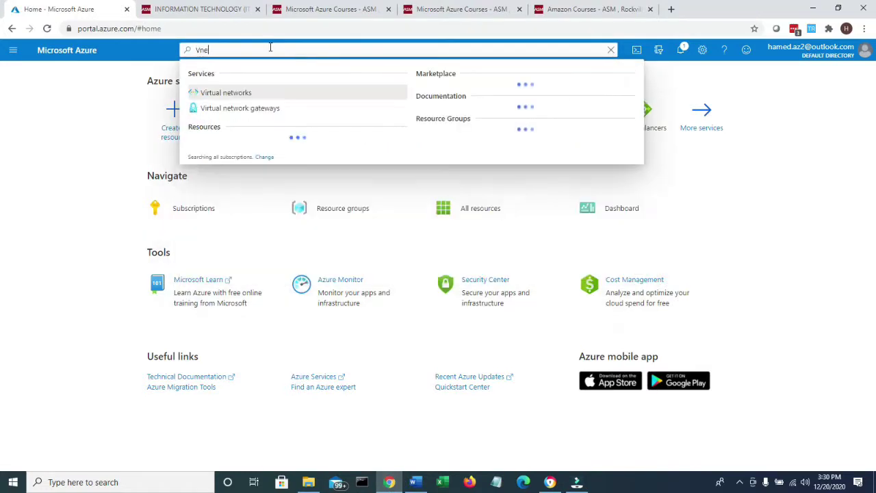
text(t)
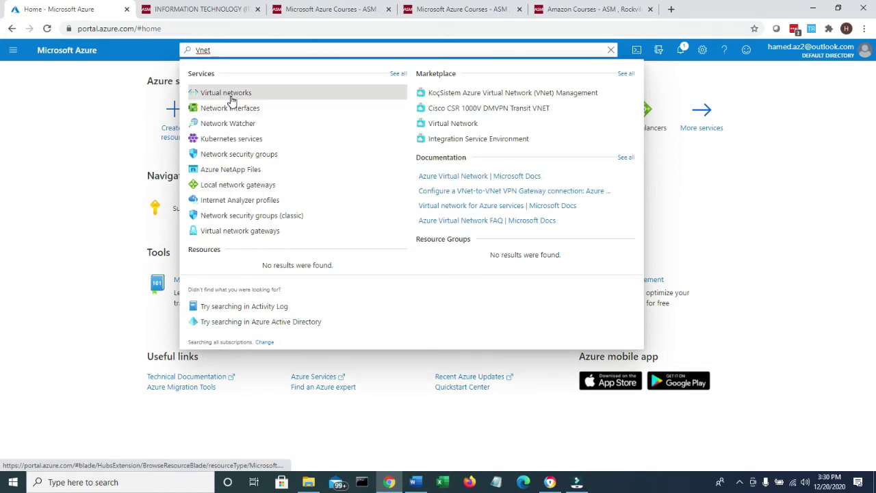
click(205, 98)
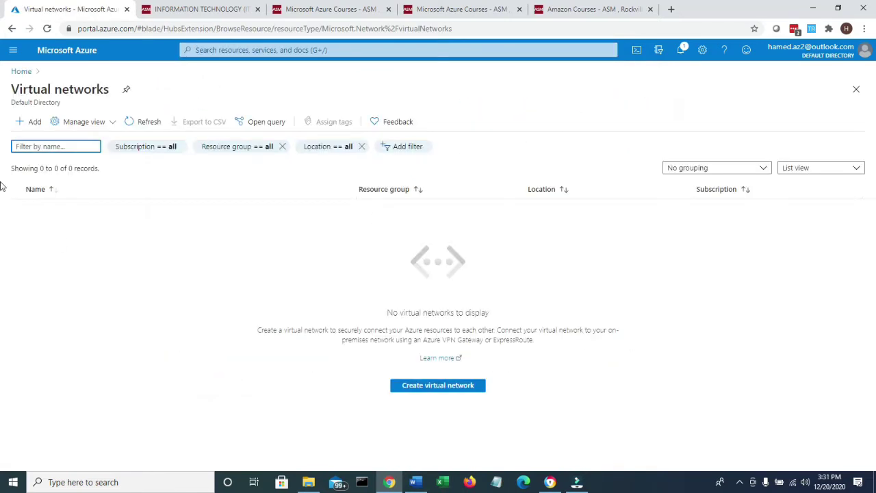
click(34, 125)
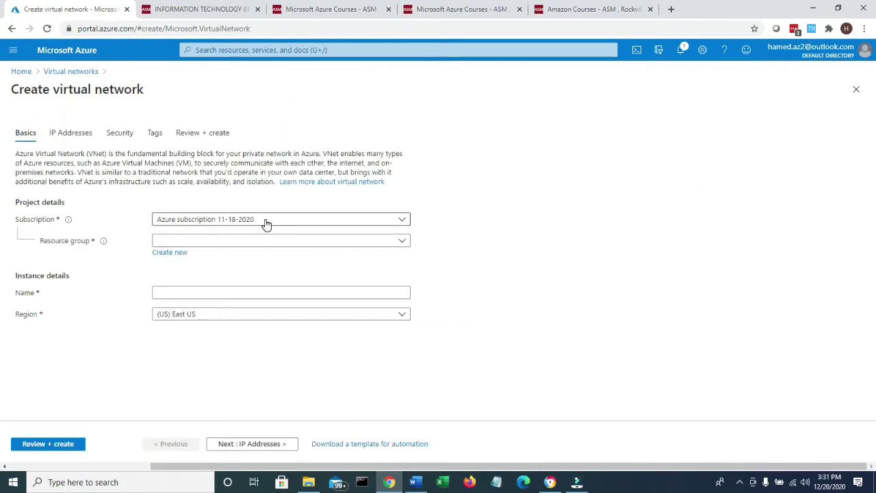
click(403, 241)
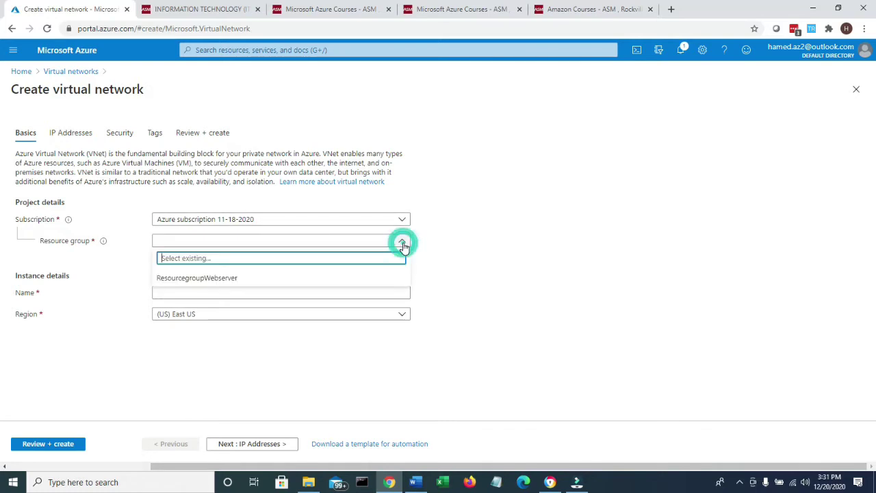
click(206, 278)
Step: Name the virtual network VaVnet10.0.0.0-16 and proceed to the IP address settings
click(198, 292)
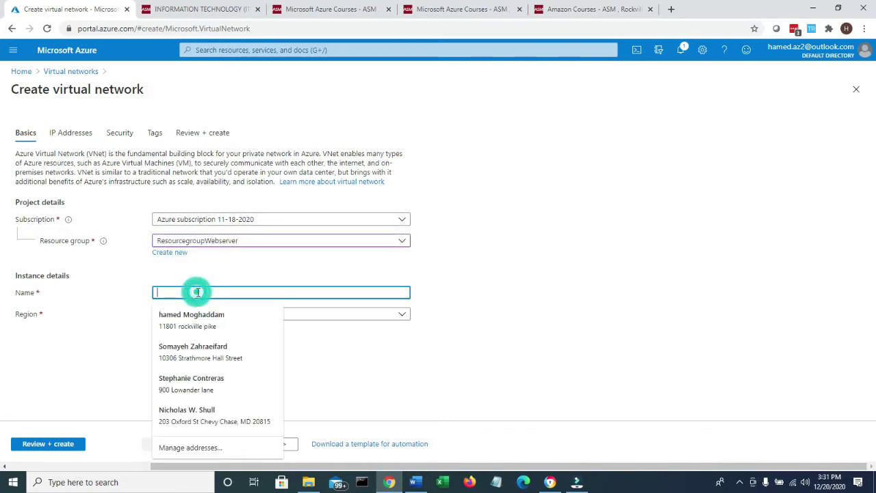
text(ResourcegroupWebserve)
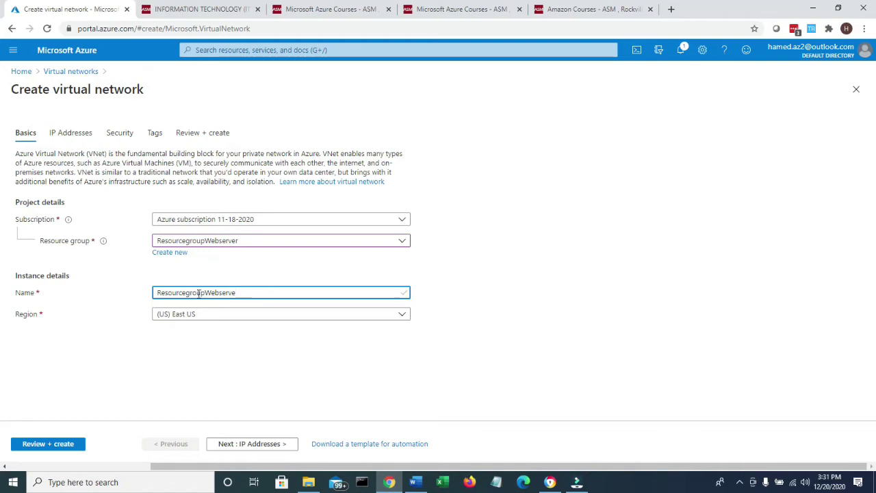
drag(244, 294, 137, 297)
key(BackSpace)
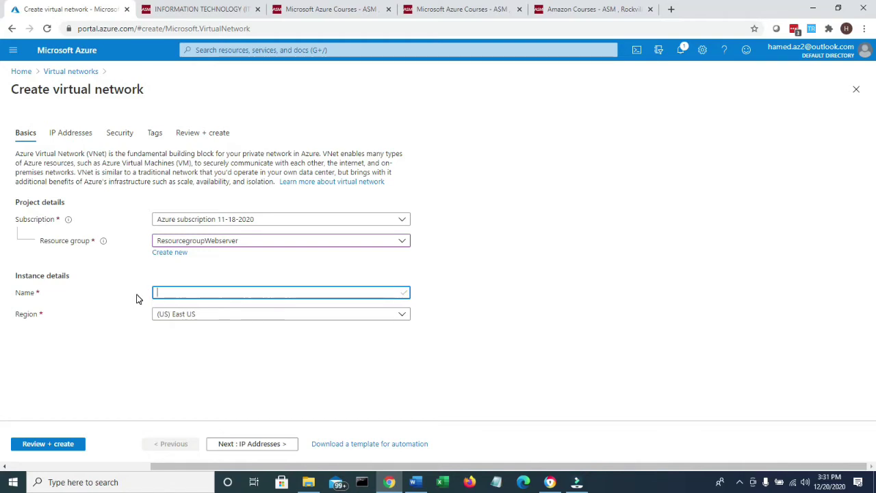
click(414, 482)
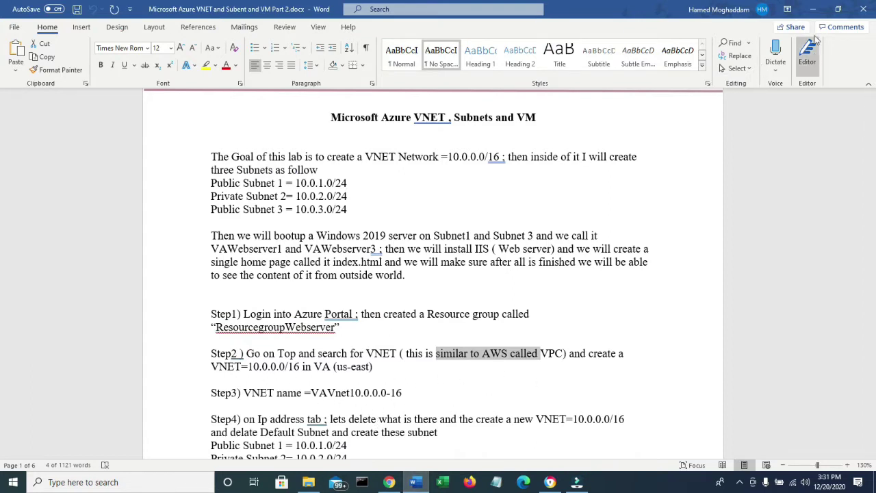
click(813, 9)
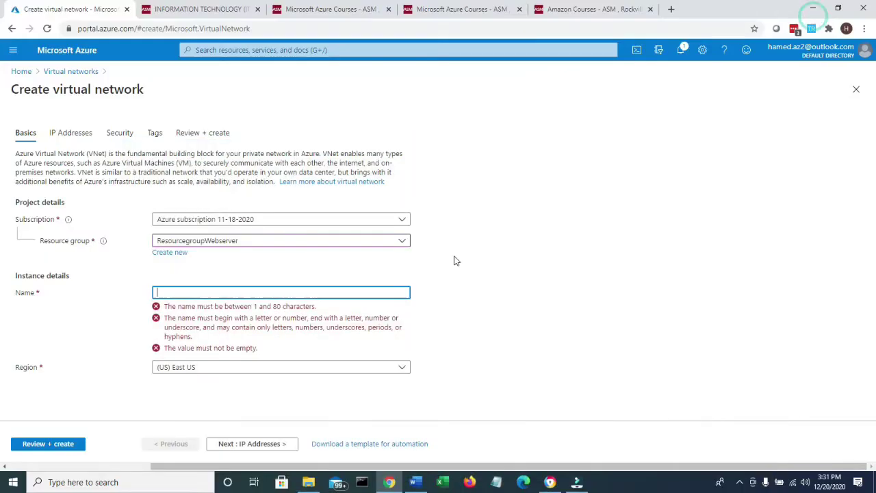
click(264, 294)
text(Va)
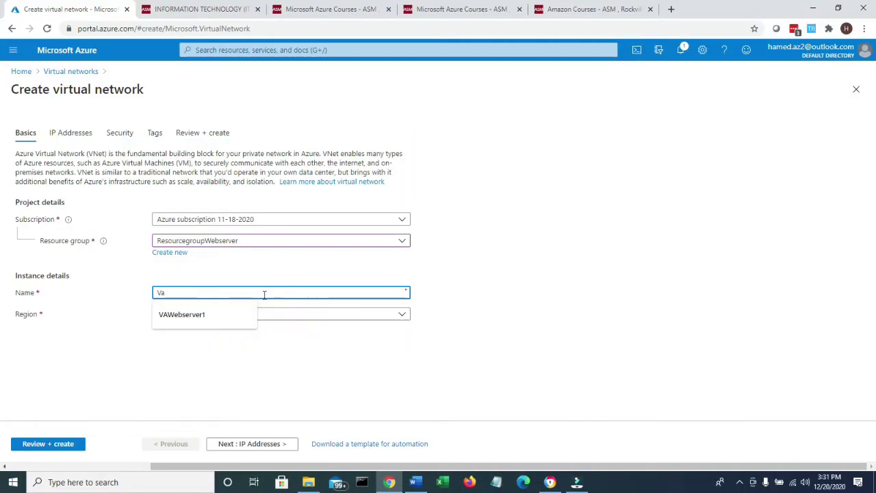
text(Vnet10.0.0)
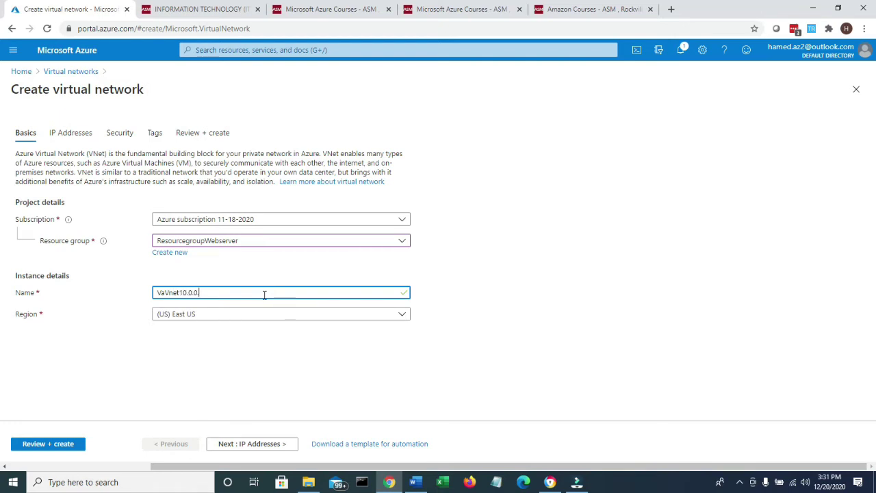
text(.0-16)
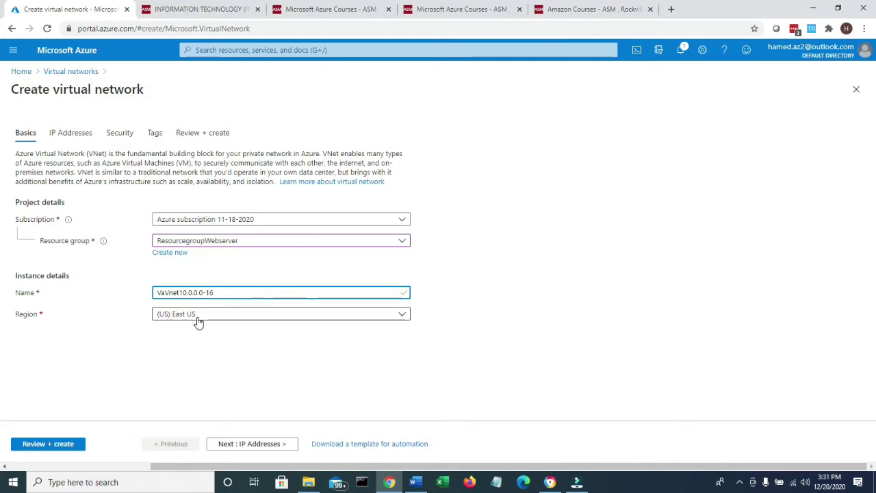
click(226, 445)
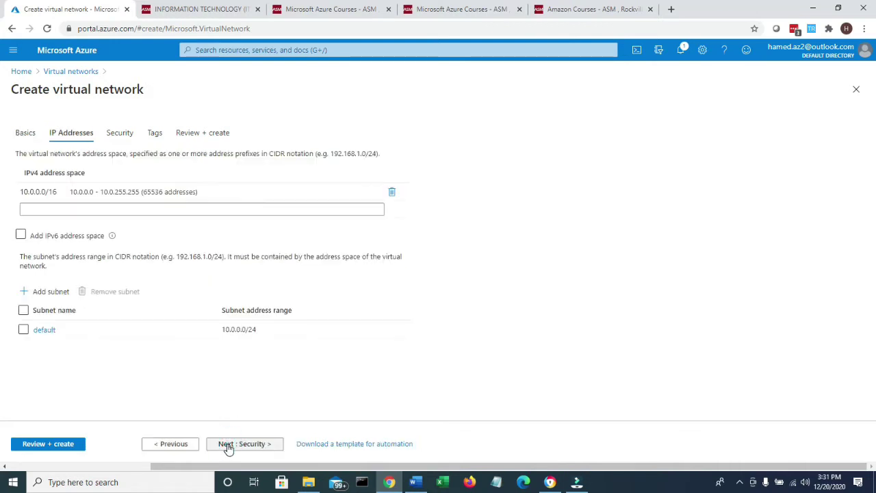
Step: Delete the default 10.0.0.0/16 address space and enter 10.0.0.0/16 afresh
click(391, 194)
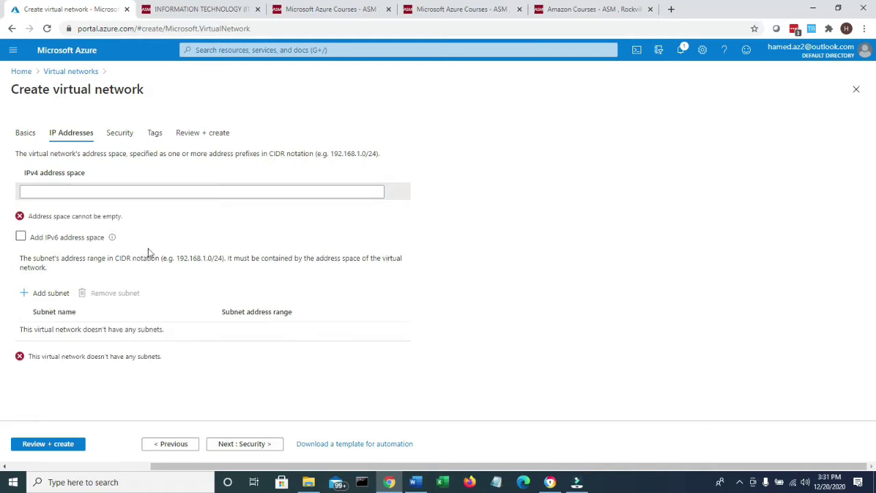
click(109, 193)
text(10)
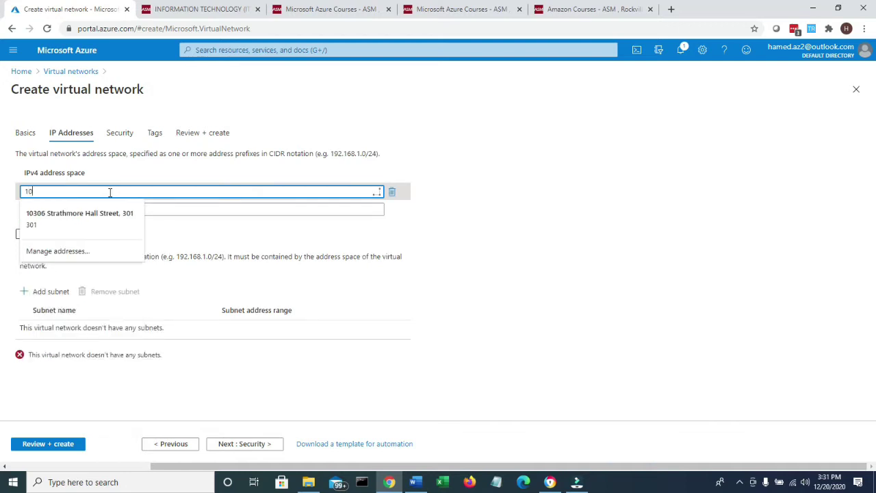
text(.0.0.0)
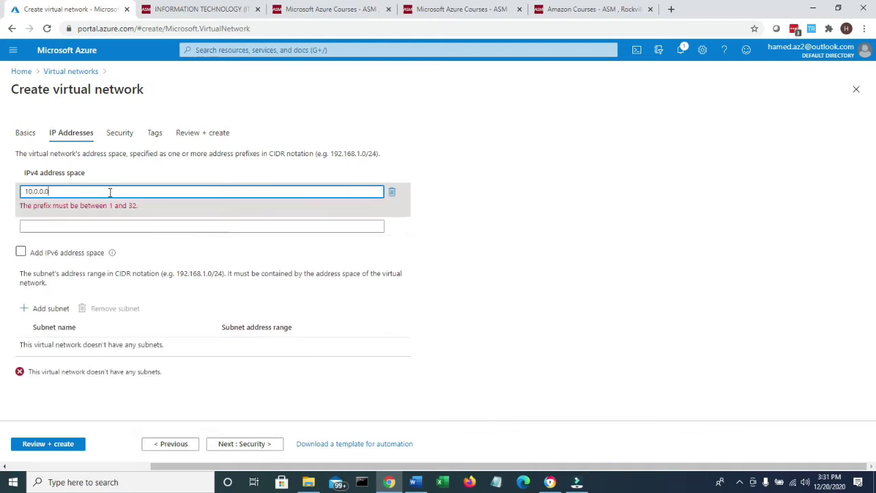
text(/16)
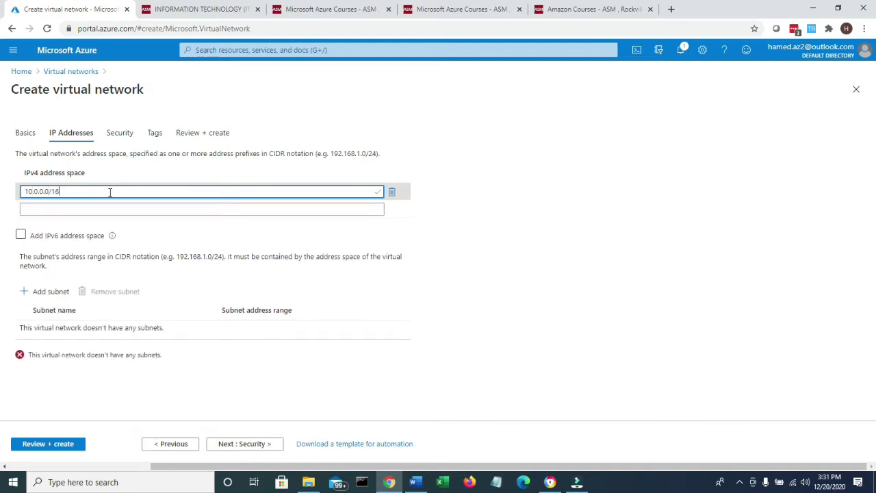
Step: Add subnet PublicSubnet10.0.1.0-24 with range 10.0.1.0/24, leaving service endpoints empty
click(37, 298)
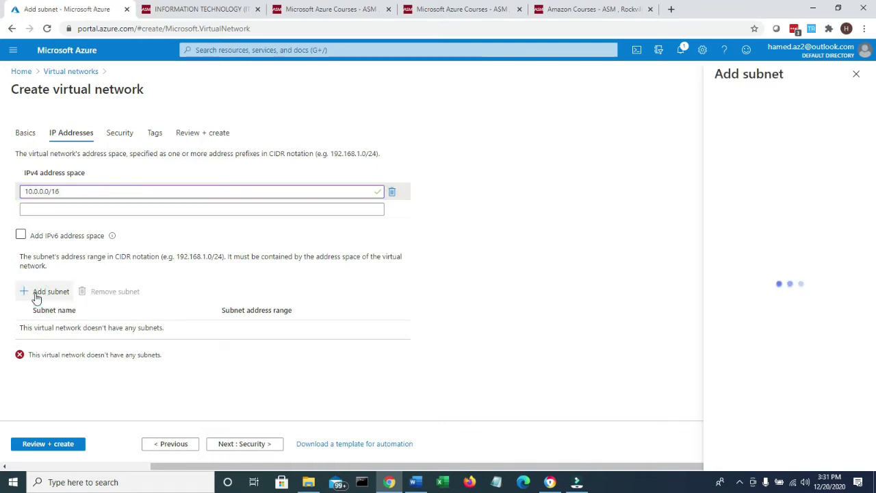
click(746, 125)
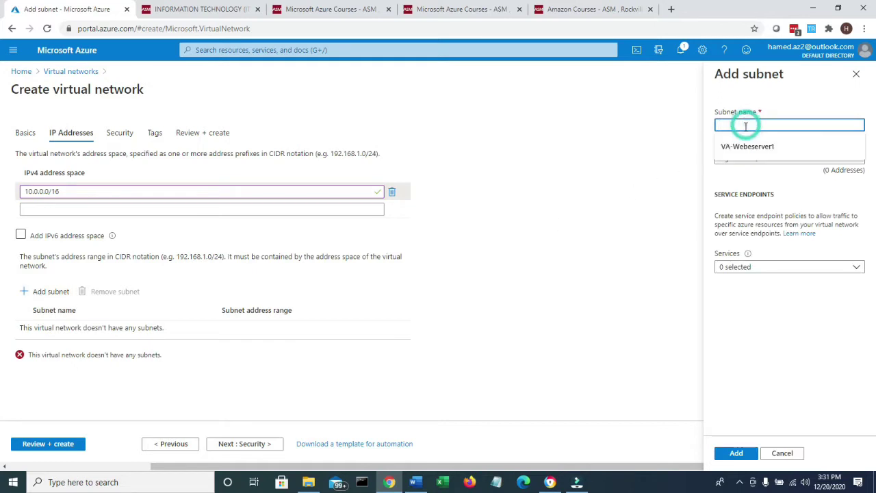
text(PublicSubnet10)
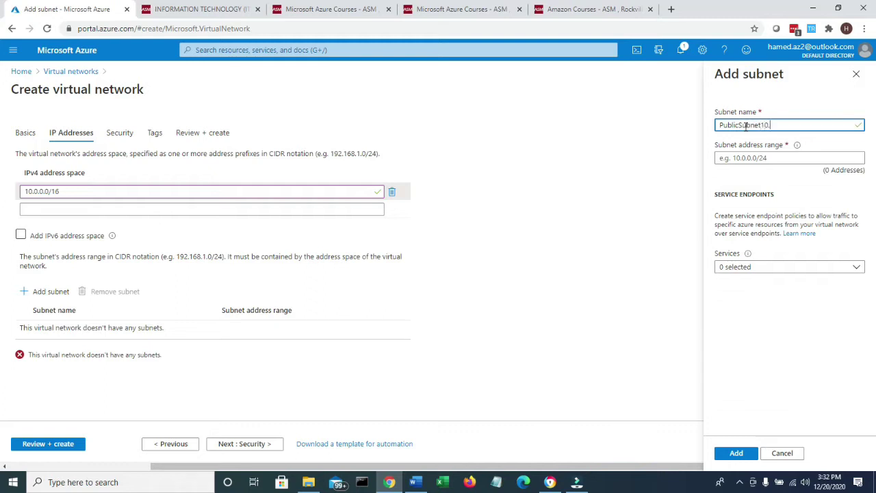
text(.)
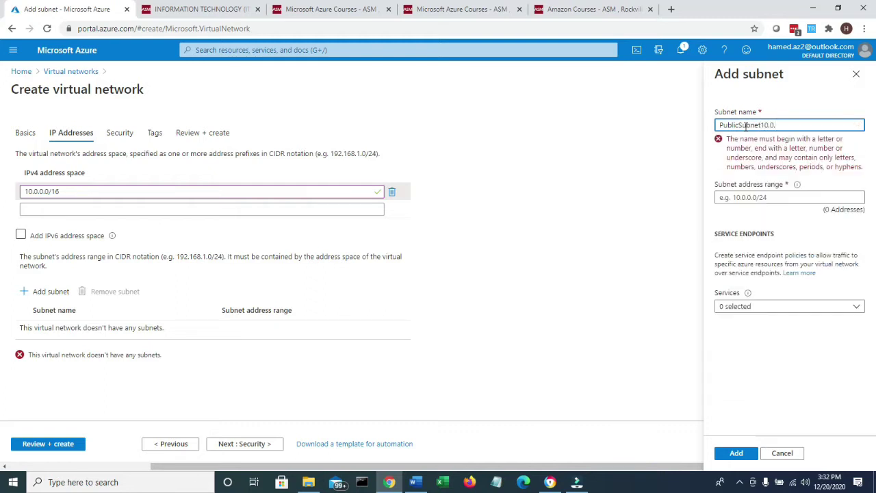
text(1.0-)
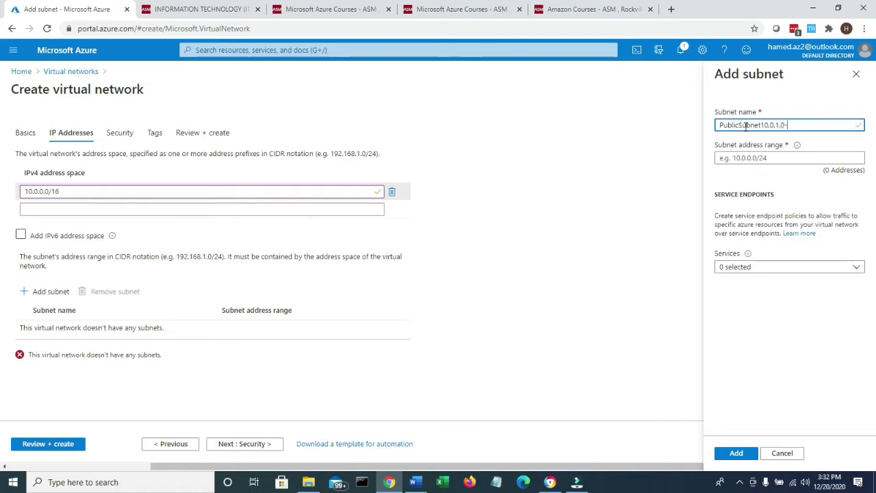
text(4)
click(762, 157)
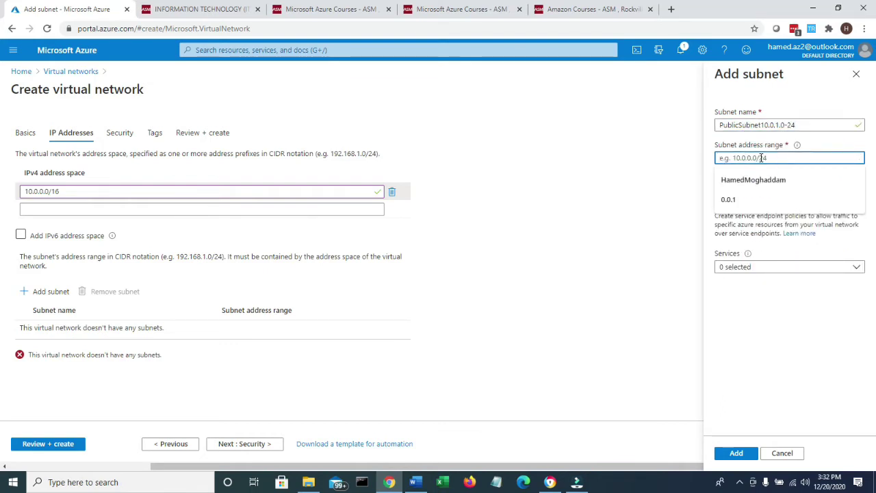
text(10.)
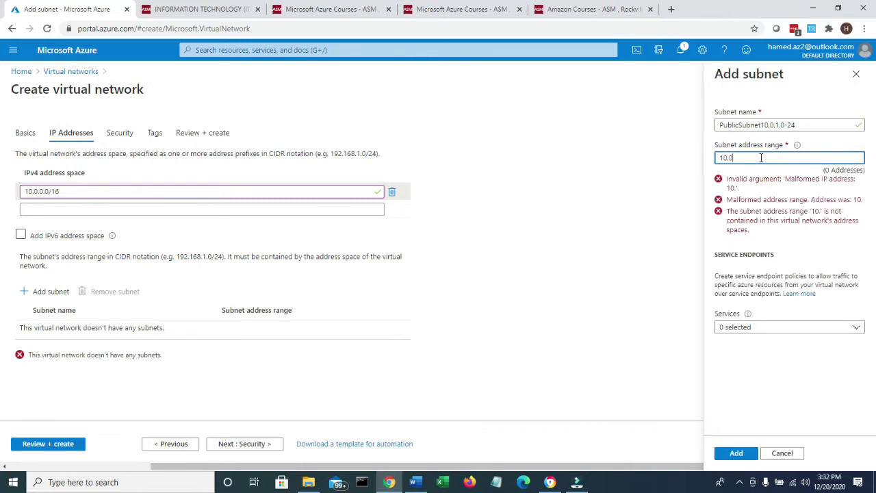
text(0.1.0)
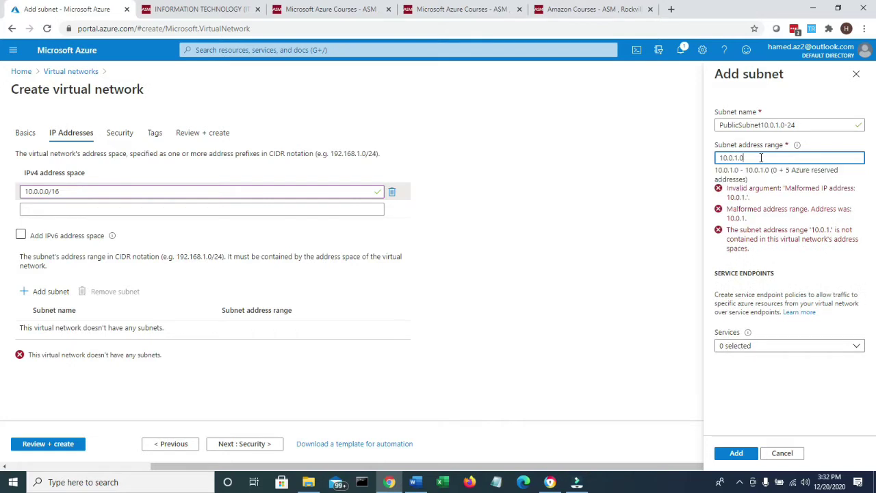
text(/24)
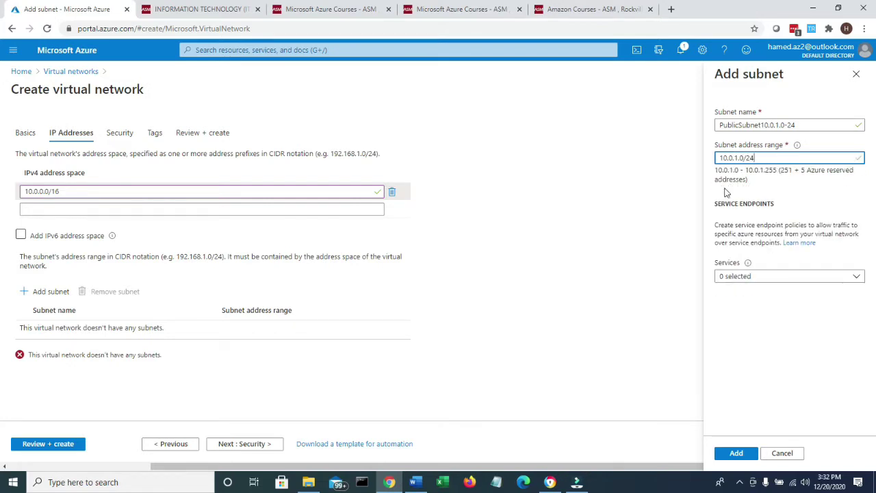
click(840, 279)
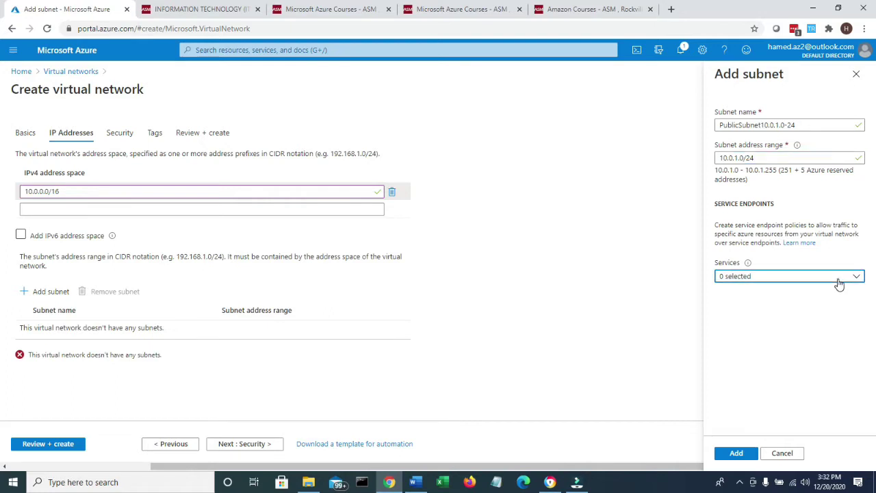
click(831, 299)
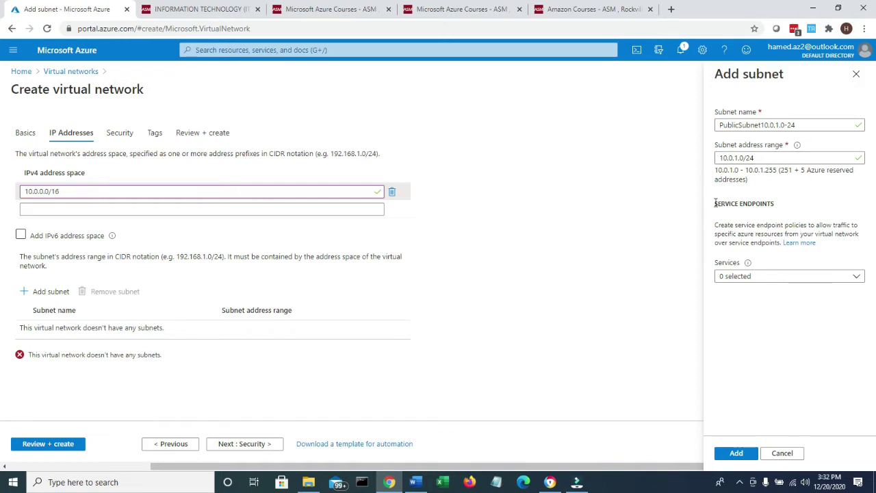
drag(711, 201, 781, 208)
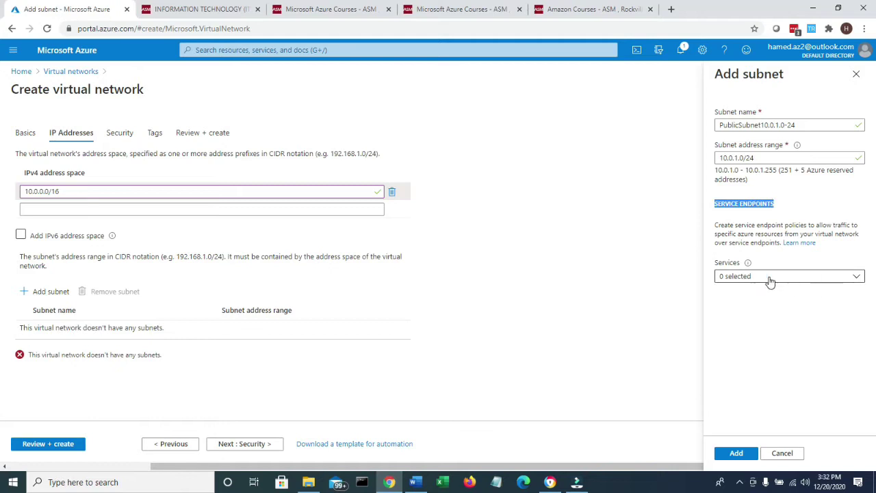
click(737, 453)
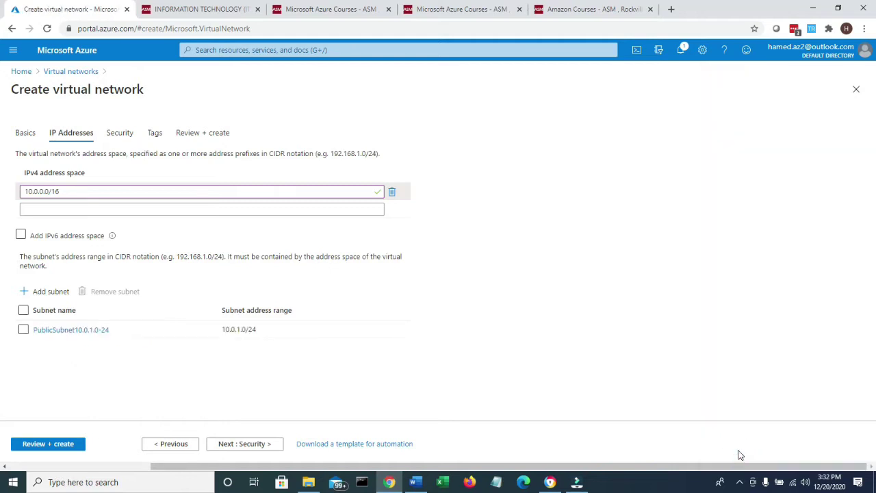
Step: Add subnet PrivateSubnet10.0.2.0-24 with address range 10.0.2.0/24
click(51, 292)
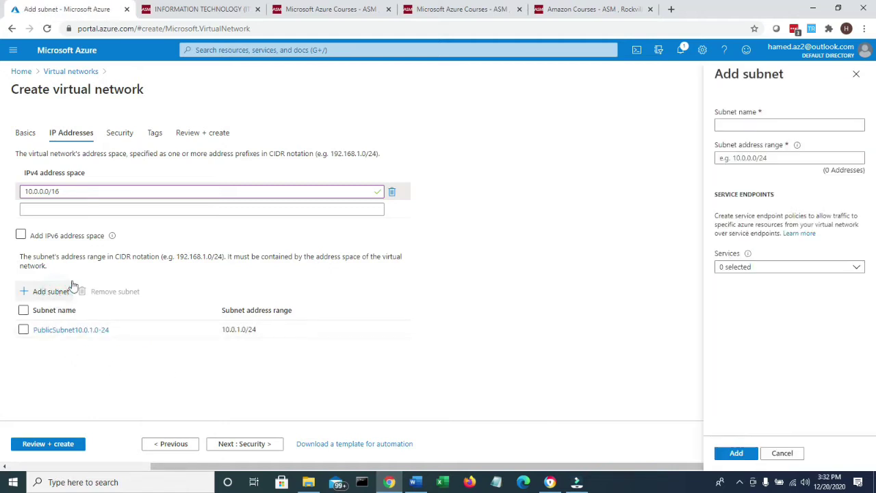
click(733, 122)
text(P)
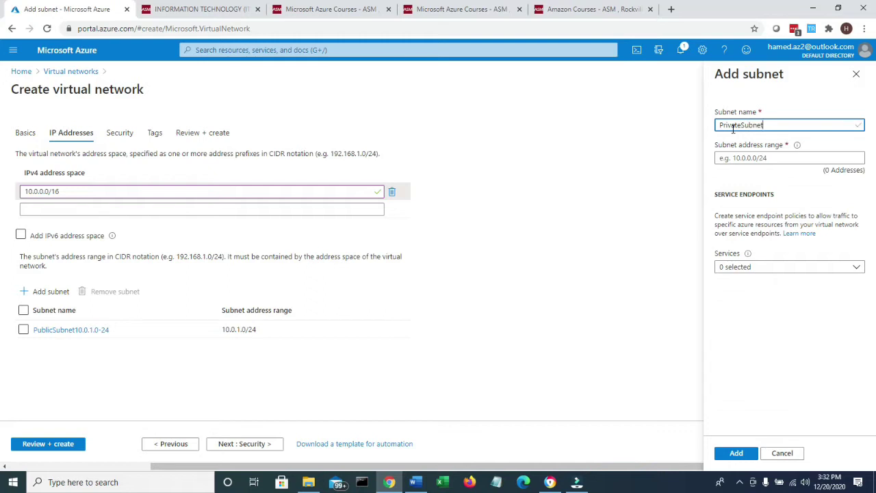
text(rivateSubnet10.0.2)
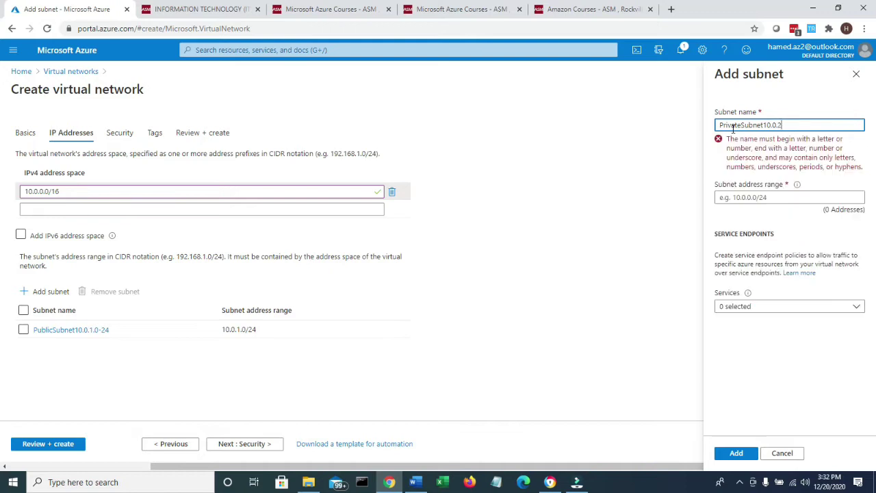
text(.0-)
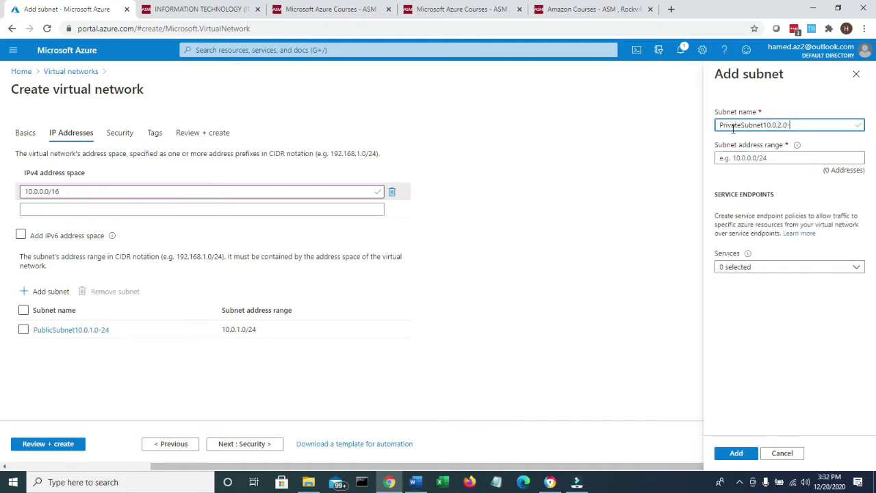
text(24)
key(Tab)
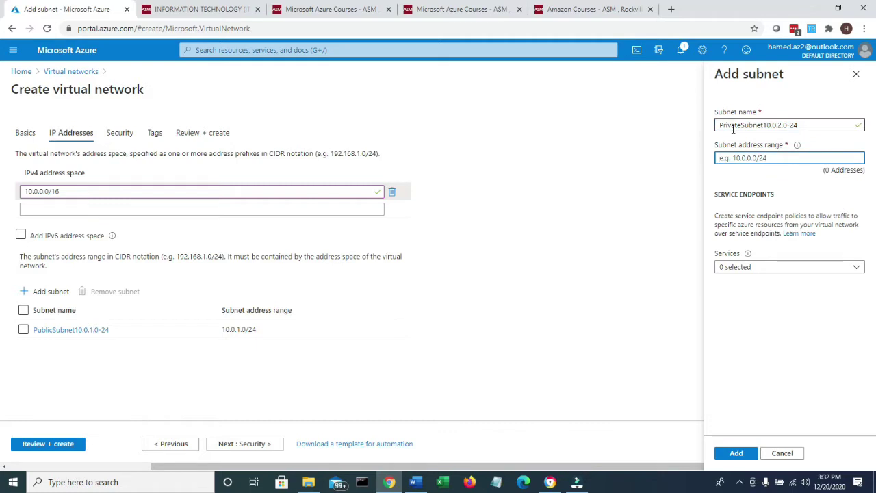
text(10.0.)
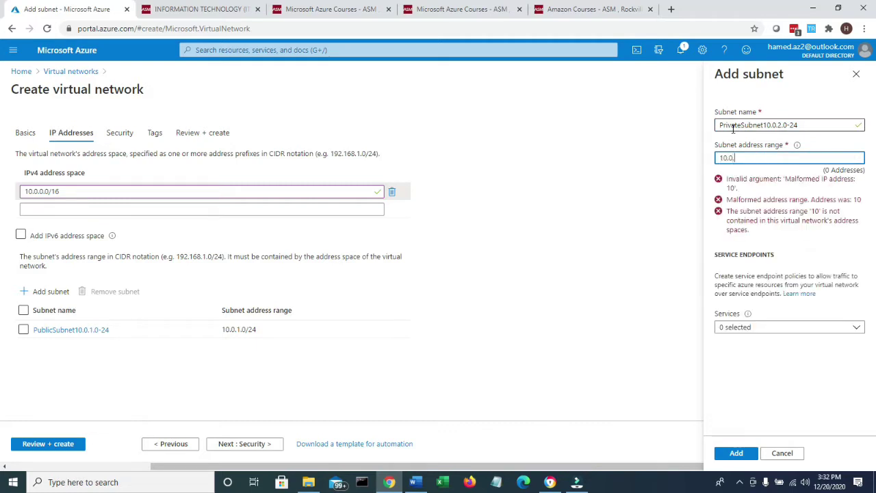
text(2.0/24)
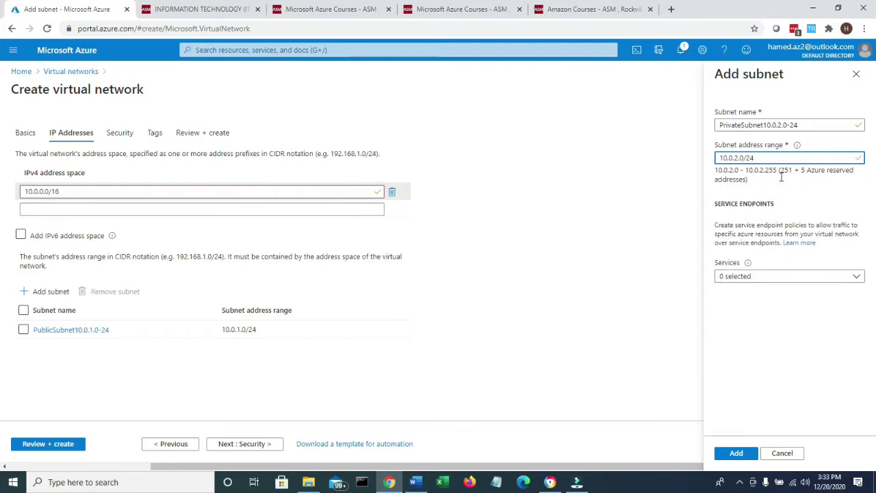
click(730, 453)
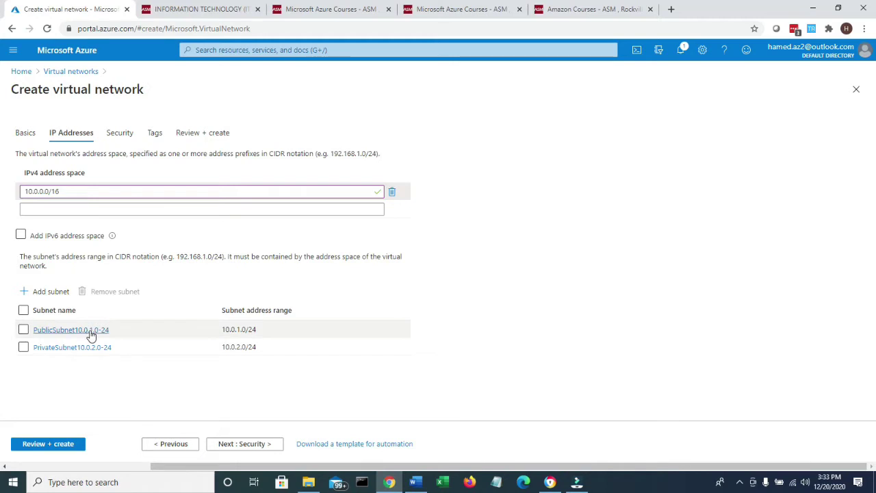
Step: Add subnet PublicSubnet10.0.3.0-24 with range 10.0.3.0/24, noting its address span
click(48, 296)
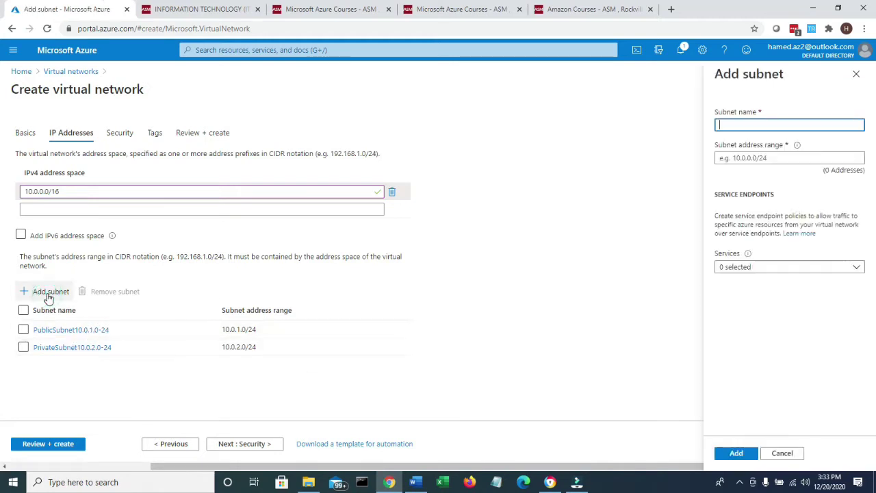
click(760, 128)
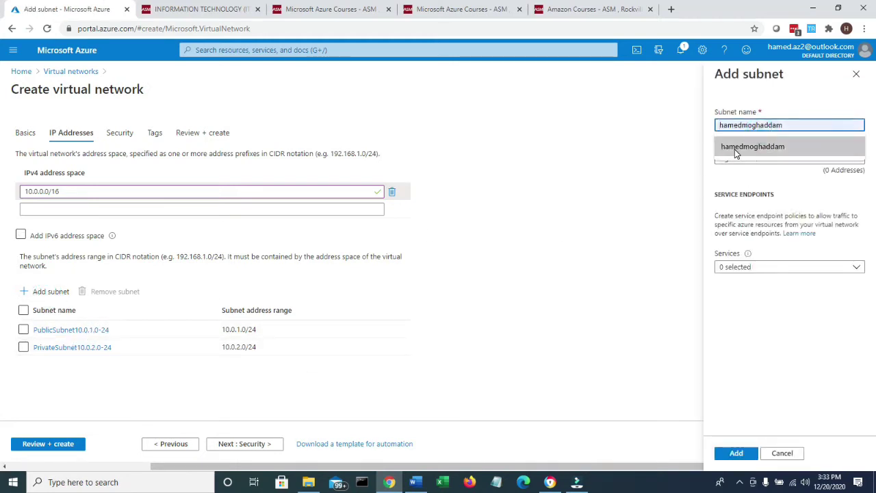
text(Publi)
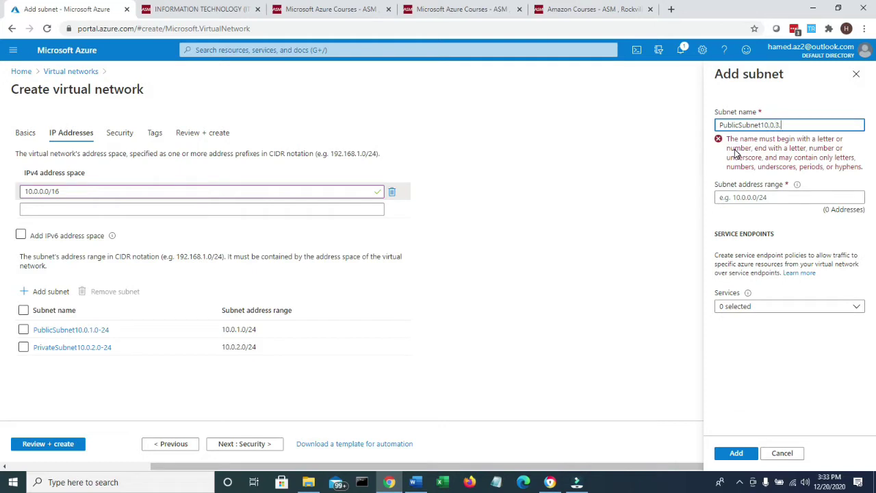
text(-24)
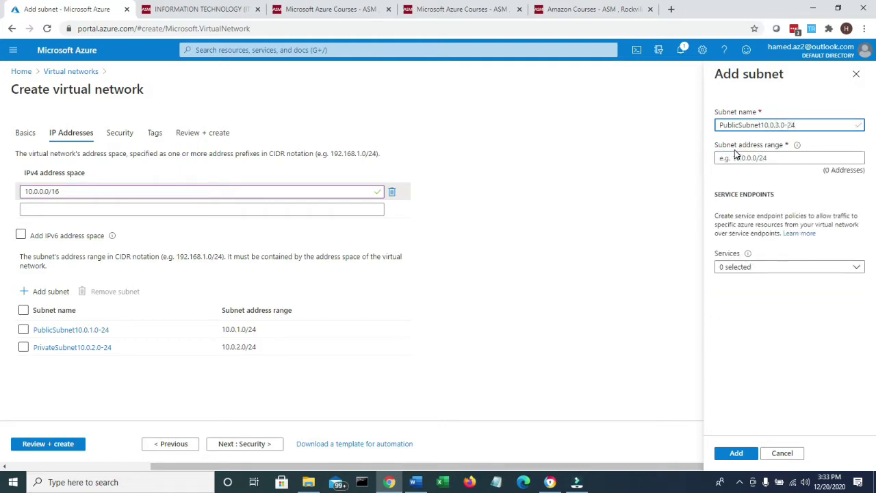
click(782, 160)
text(10)
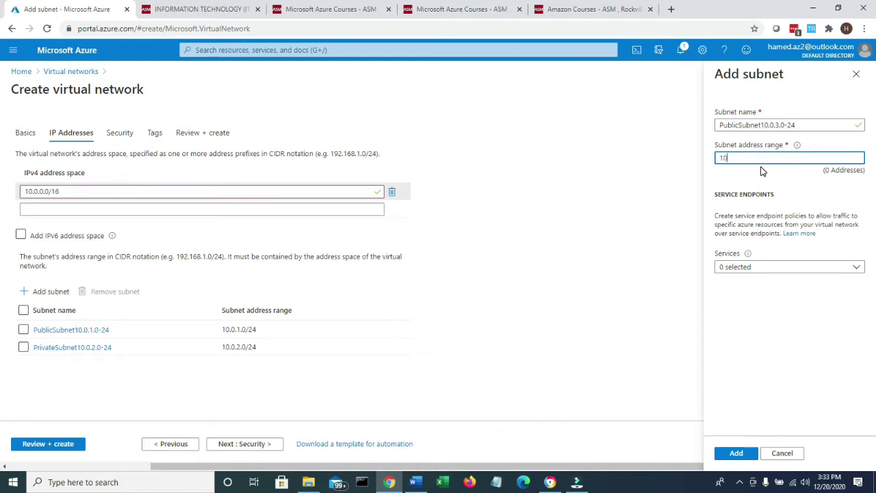
text(.0)
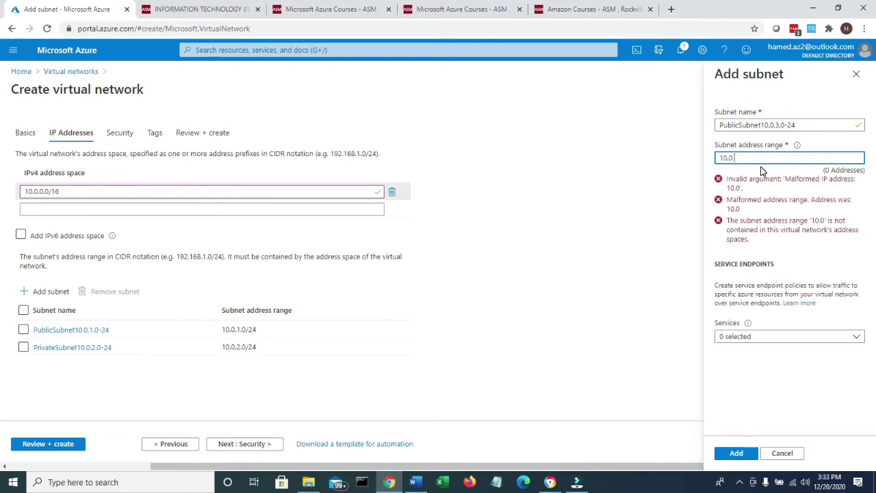
text(.3.0/)
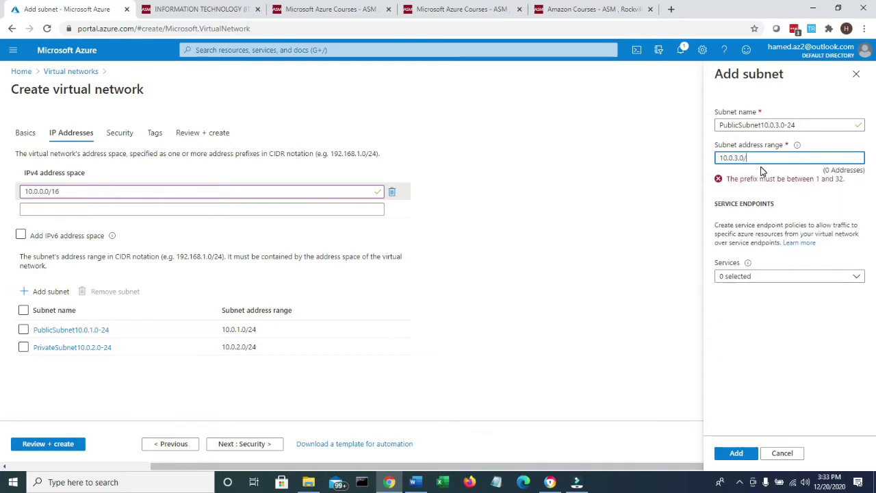
text(24)
mouse_move(797, 136)
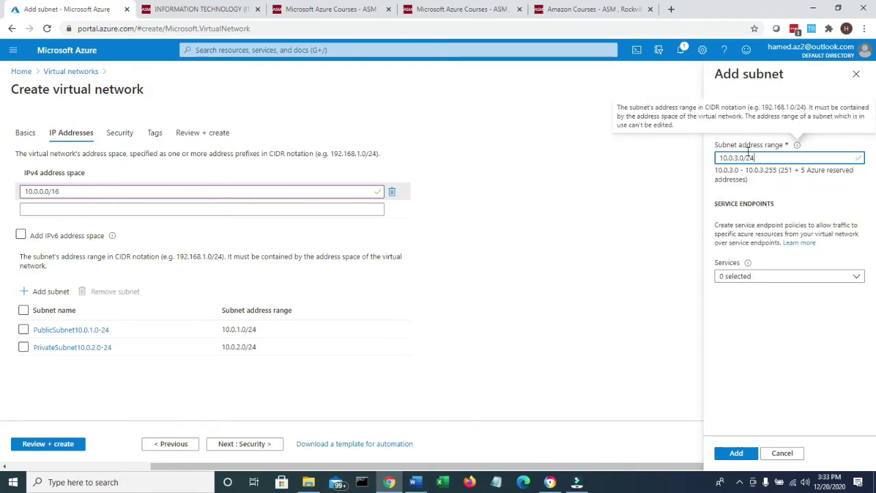
click(749, 184)
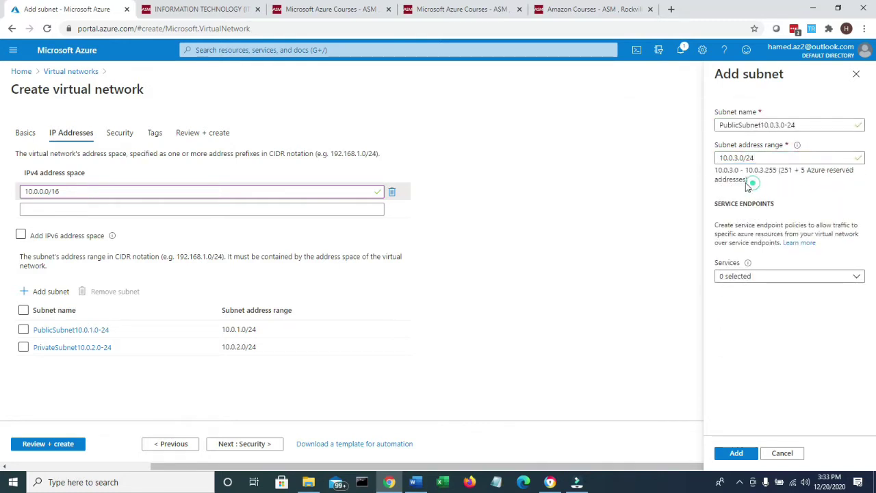
drag(748, 186, 715, 178)
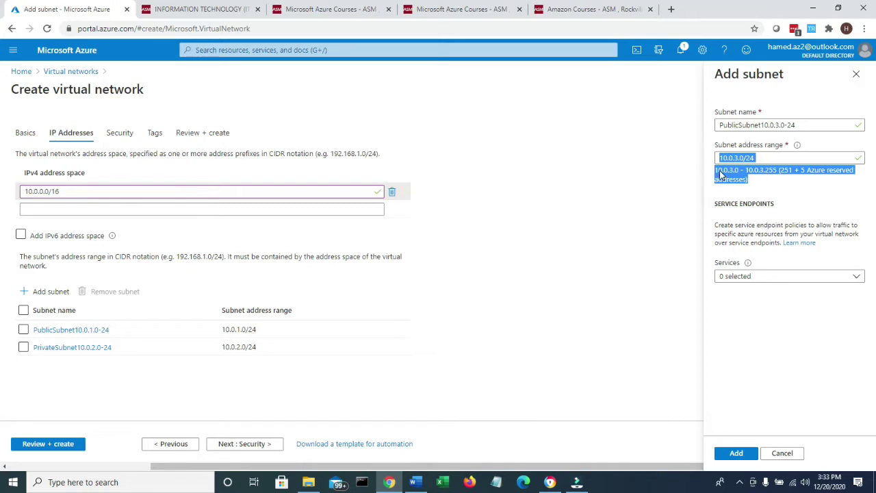
click(740, 455)
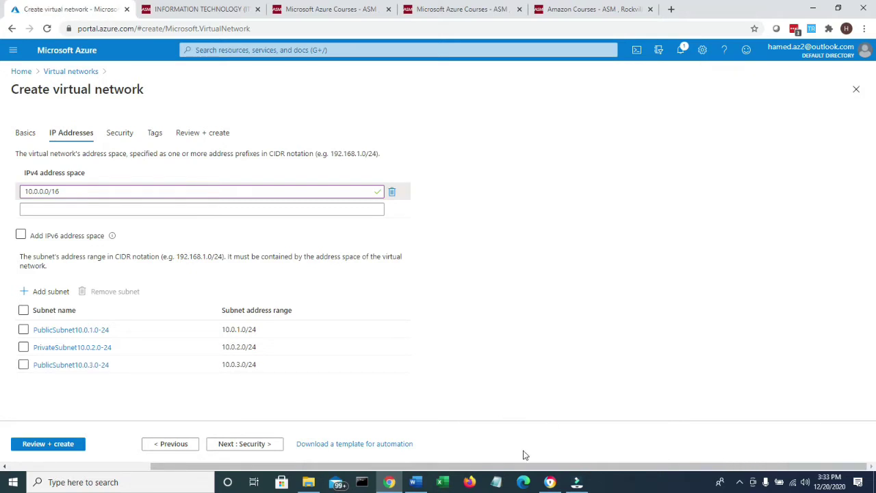
click(418, 483)
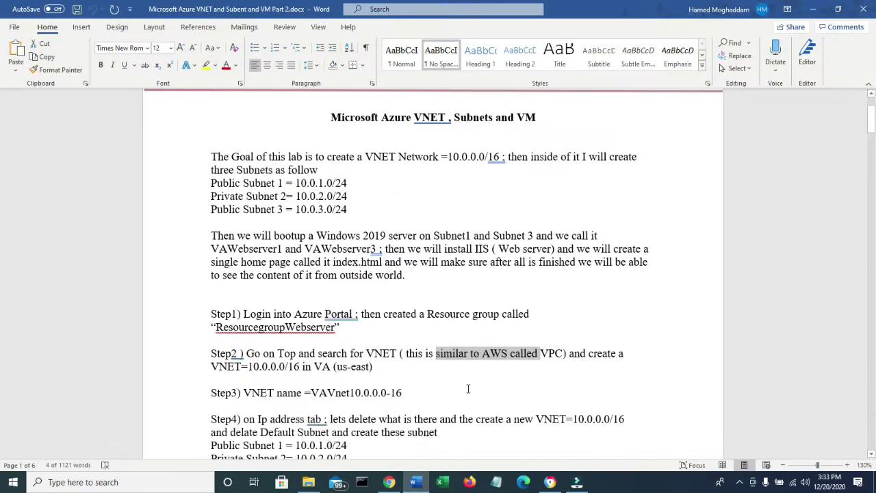
scroll(466, 373, down, 3)
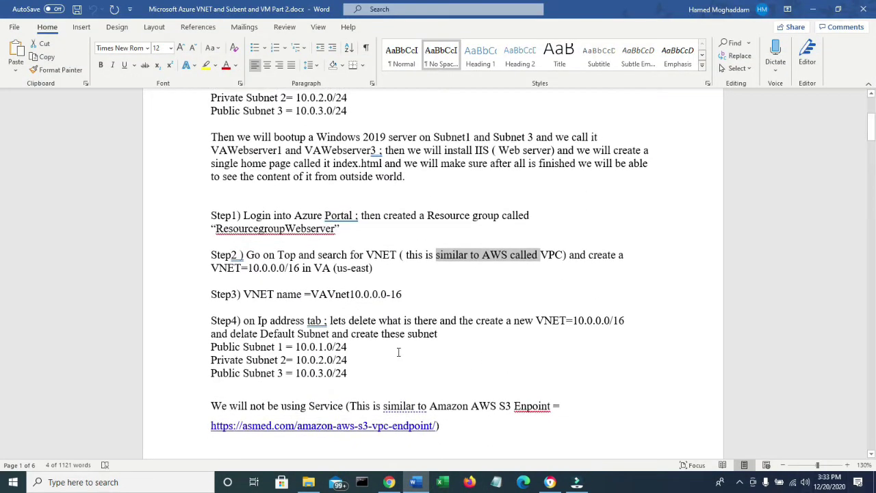
drag(260, 323, 327, 321)
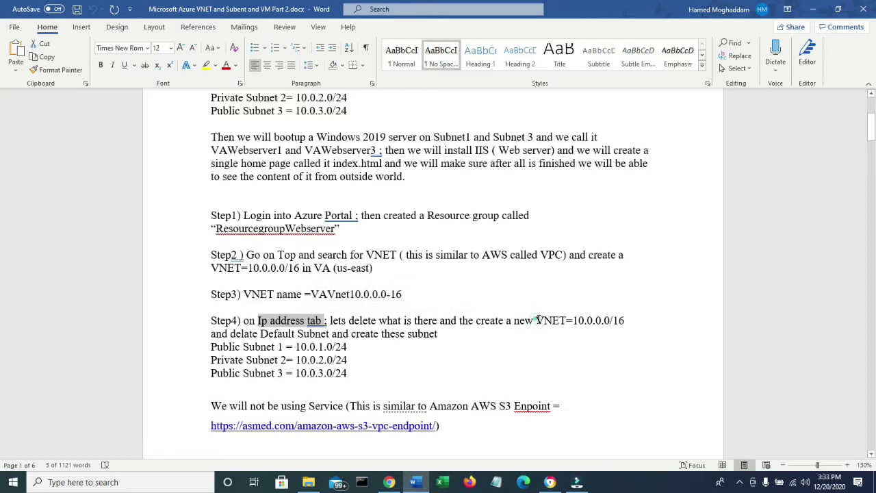
drag(537, 321, 639, 322)
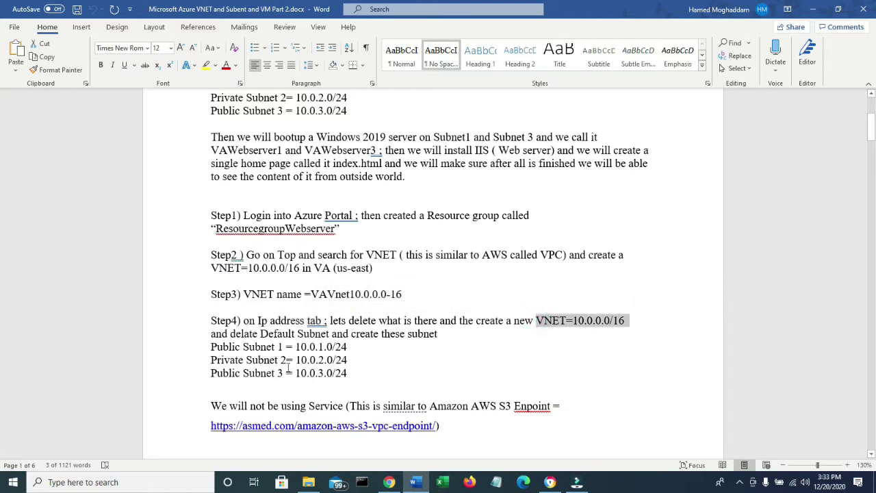
drag(211, 334, 391, 340)
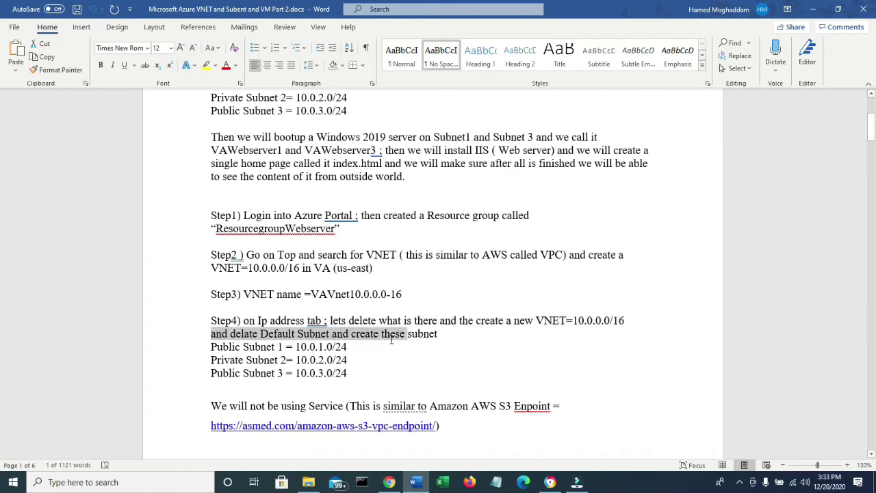
drag(359, 380, 194, 361)
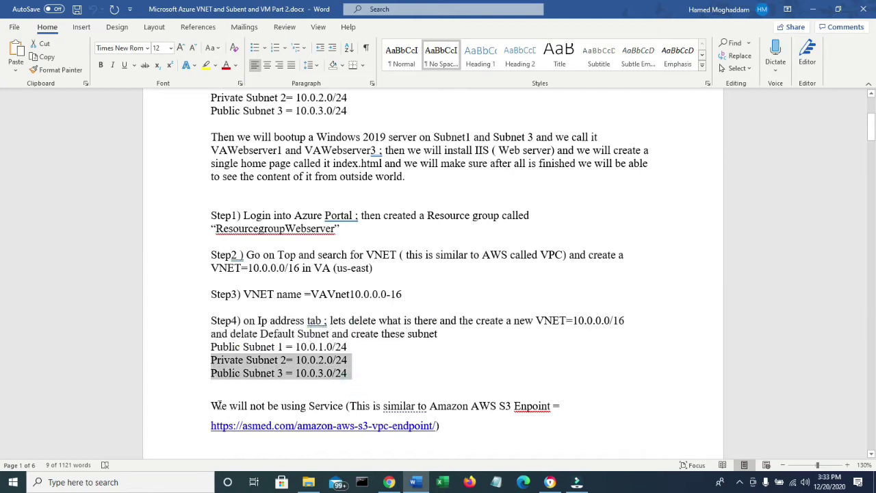
drag(218, 405, 332, 407)
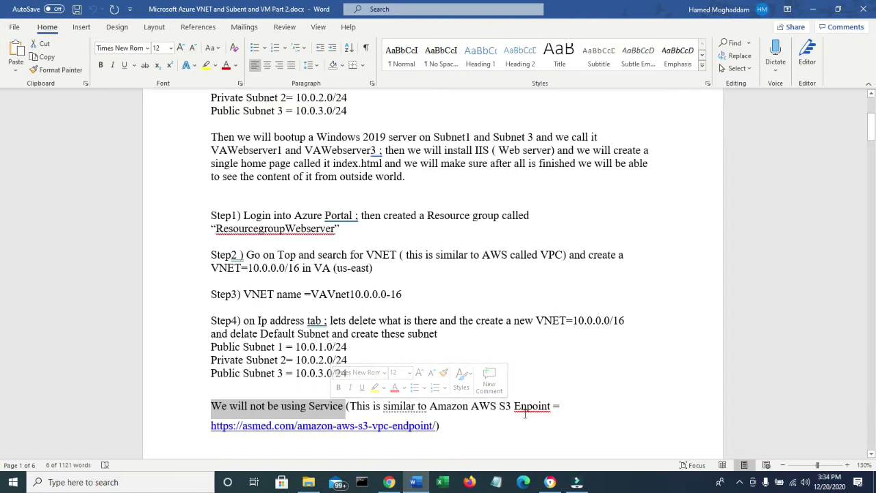
drag(436, 425, 212, 426)
key(ctrl+c)
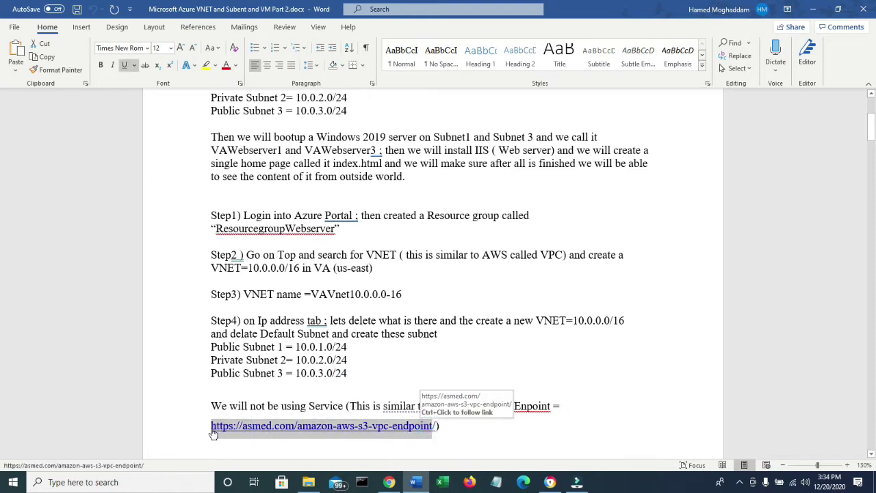
click(389, 482)
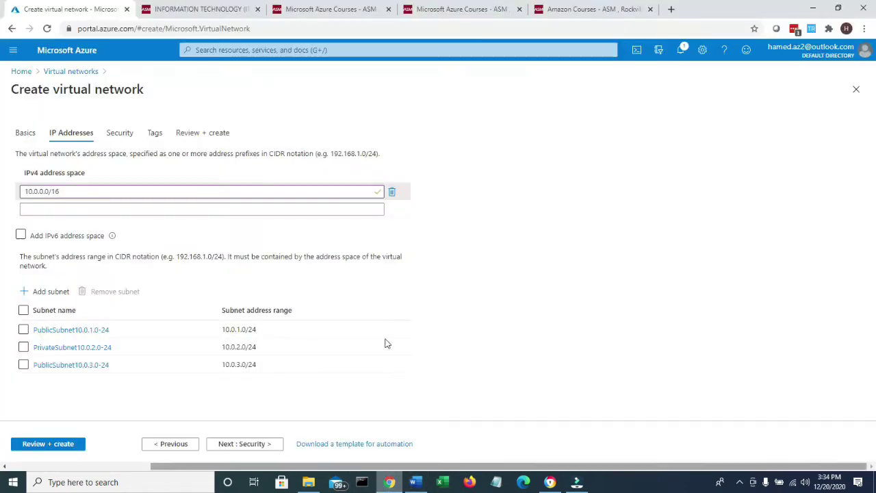
Step: Open the copied asmed.com Amazon AWS S3 VPC Endpoint article in a new tab and highlight its title
click(671, 9)
right_click(344, 30)
click(411, 115)
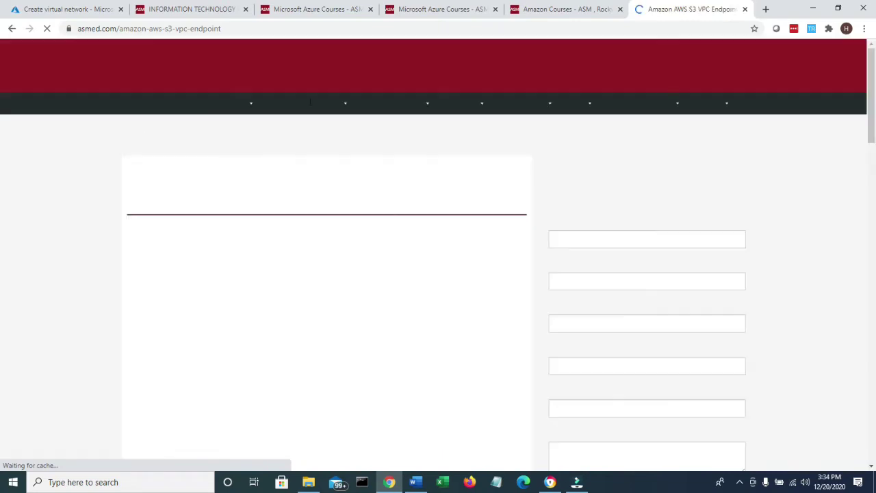
drag(239, 141, 358, 144)
scroll(366, 311, down, 2)
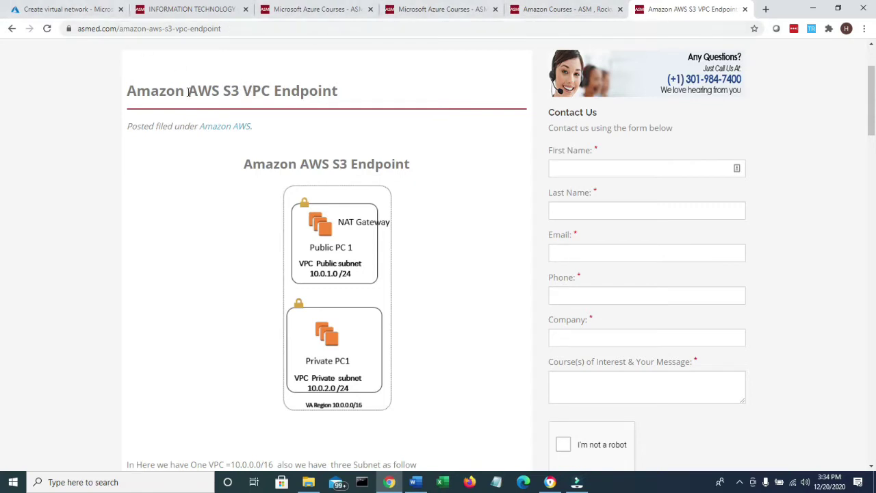
drag(189, 88, 367, 100)
click(77, 12)
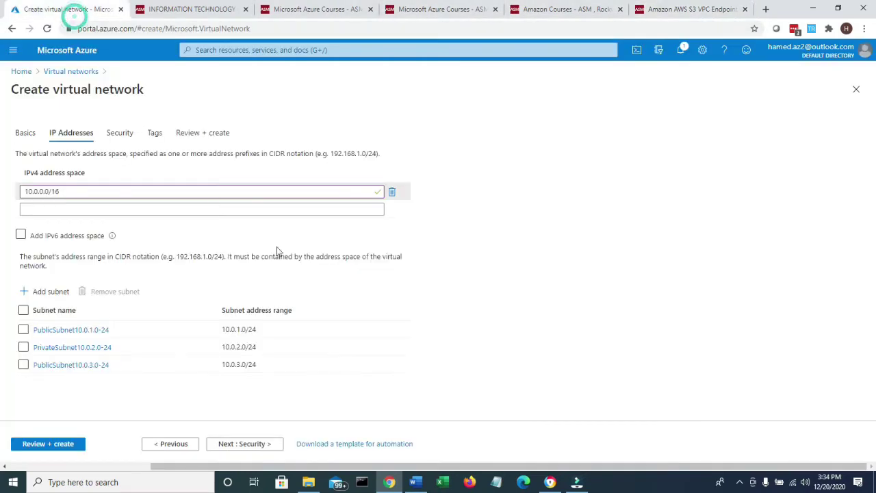
click(414, 484)
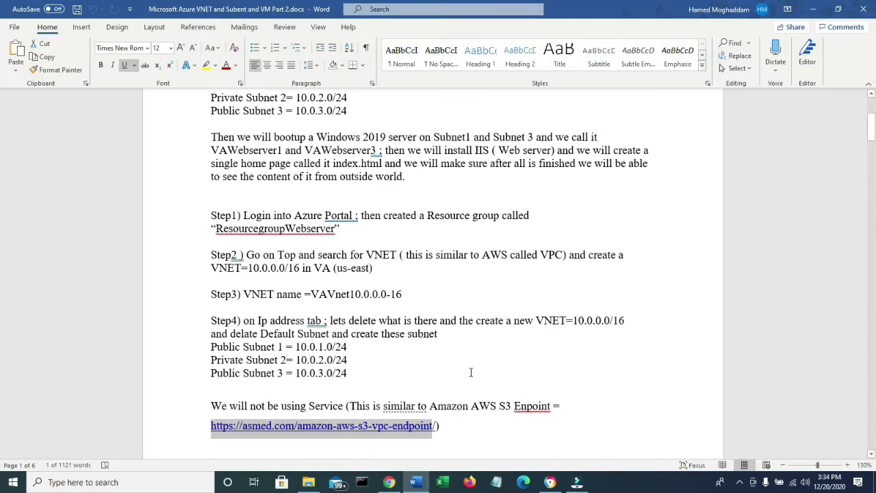
scroll(308, 391, down, 3)
drag(297, 371, 503, 369)
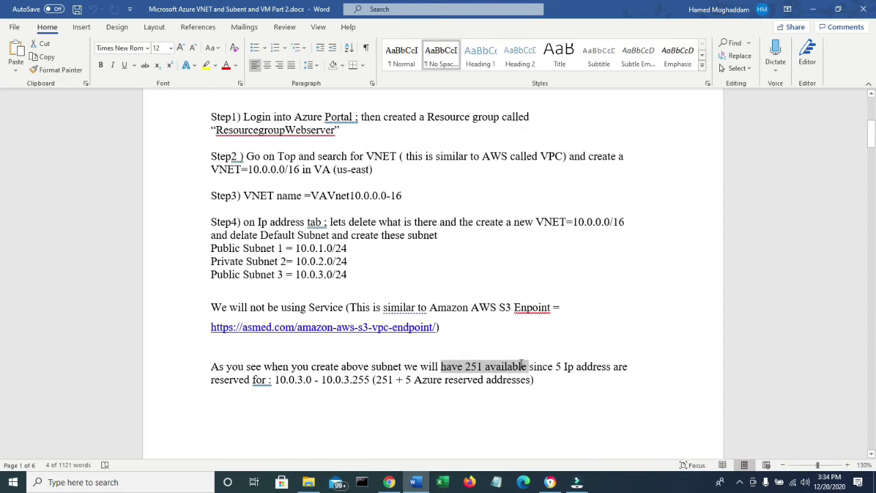
drag(521, 365, 527, 367)
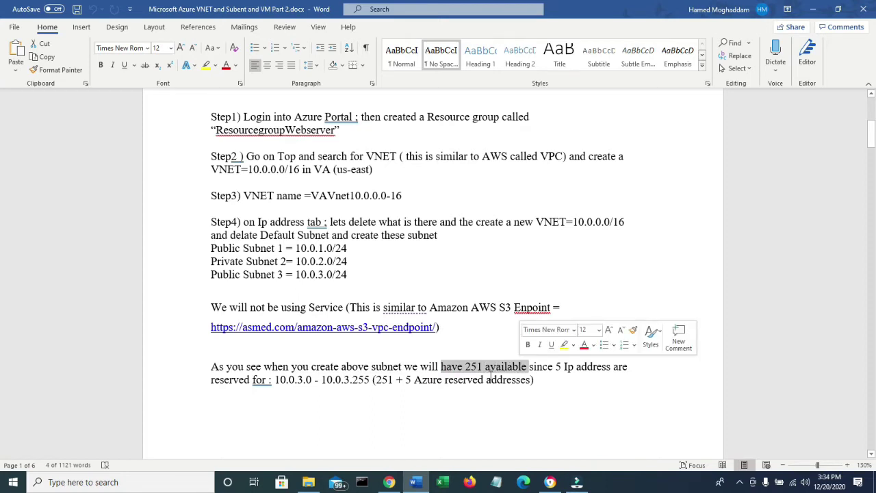
scroll(411, 386, down, 8)
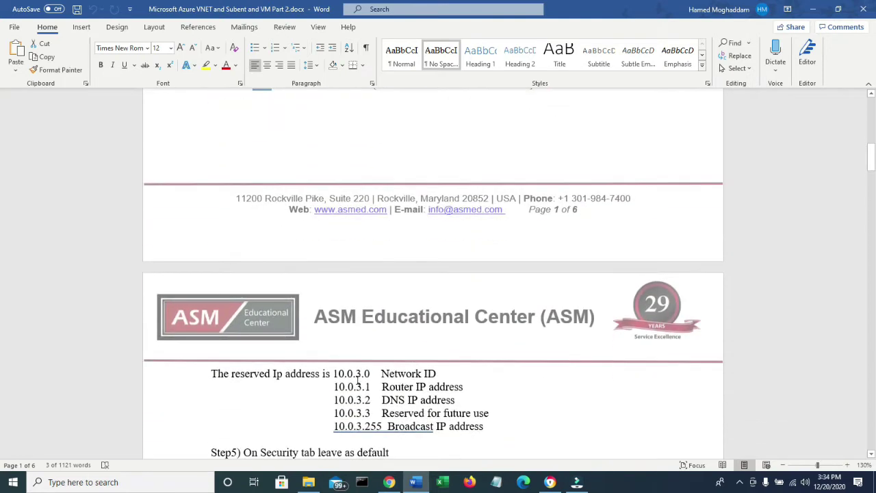
click(372, 372)
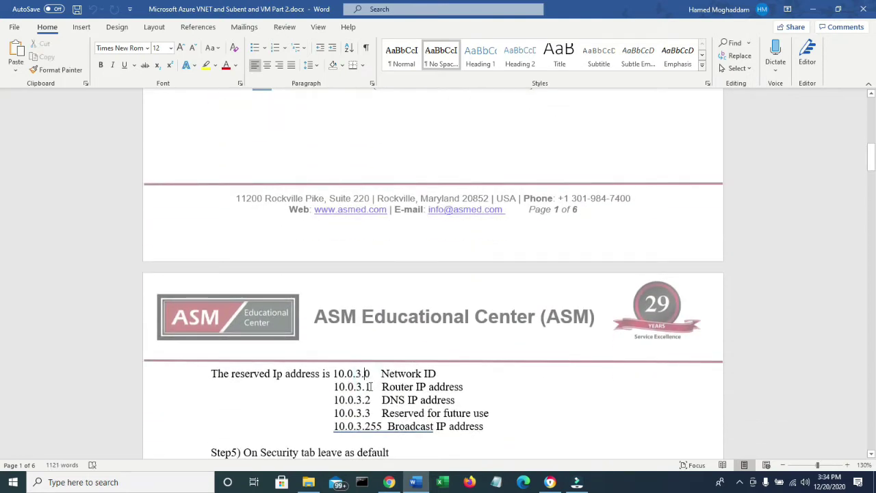
double_click(373, 386)
click(369, 397)
click(446, 373)
drag(474, 387, 336, 389)
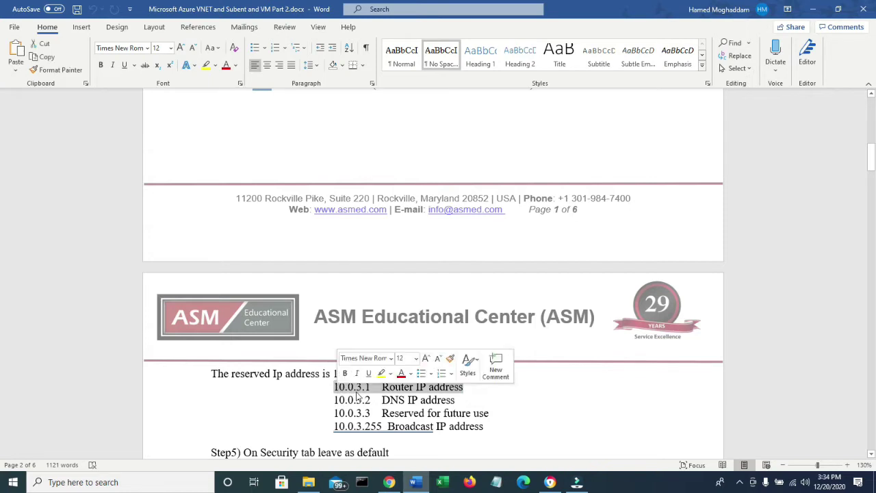
click(506, 416)
scroll(497, 423, down, 2)
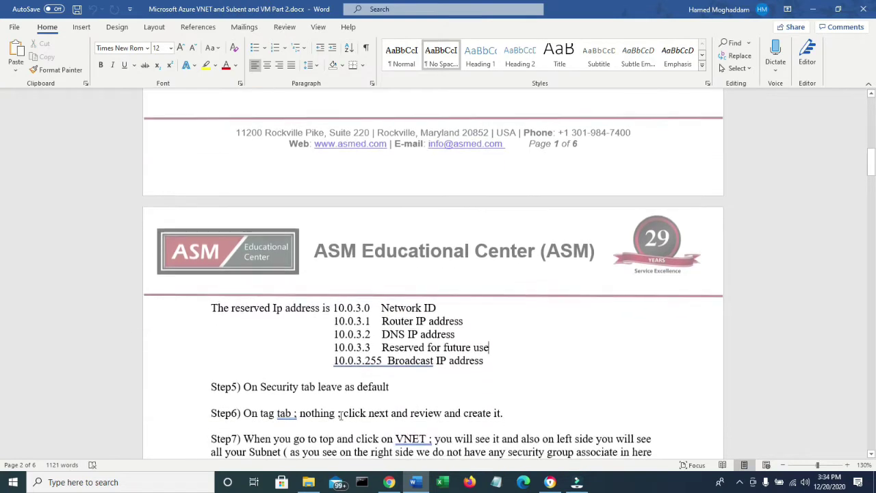
drag(245, 387, 389, 387)
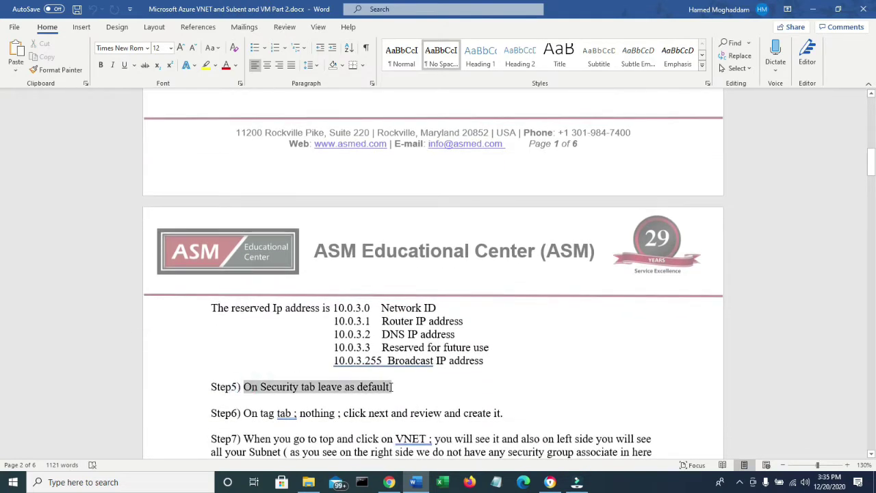
click(389, 482)
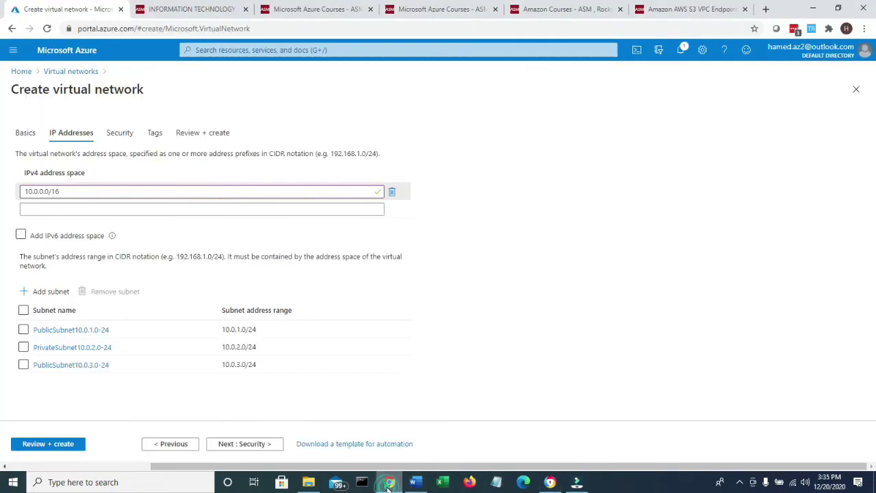
Step: Skip past Security and Tags, pass validation and create VaVnet10.0.0.0-16
click(244, 445)
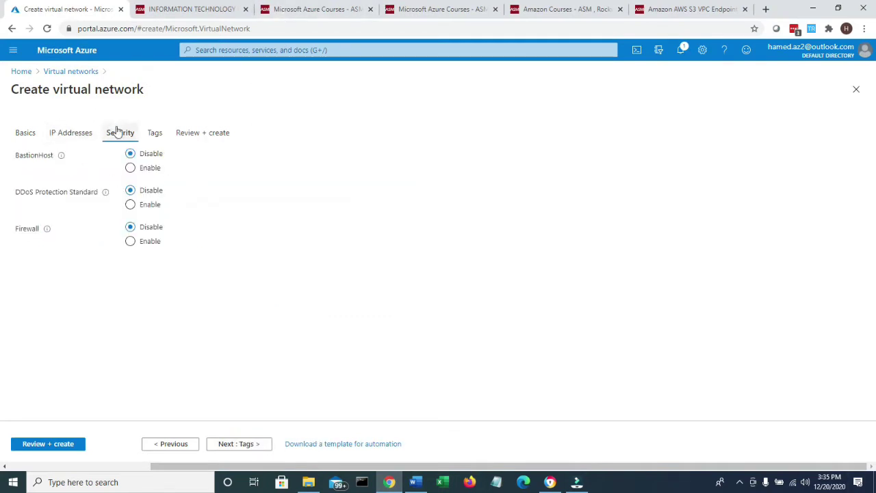
click(224, 443)
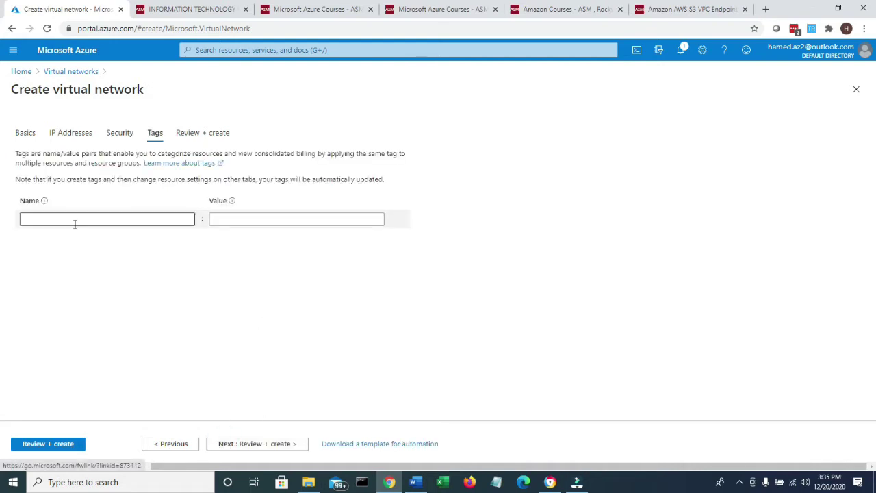
click(239, 446)
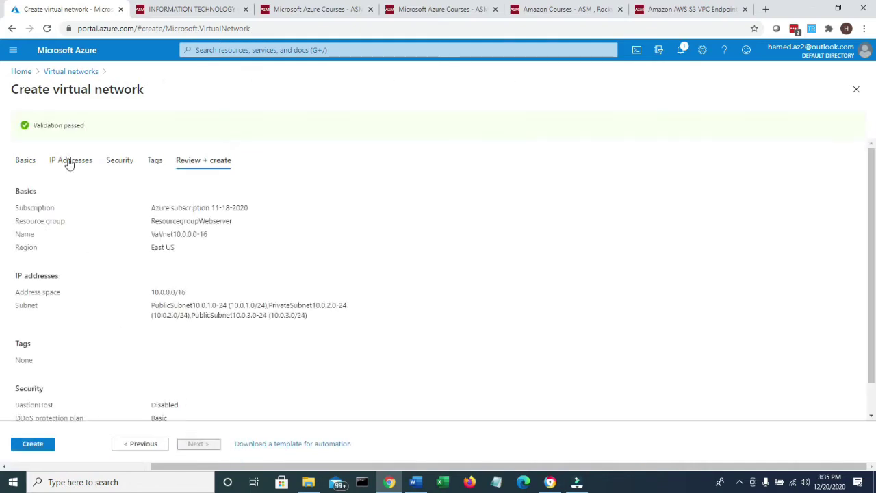
drag(92, 124, 24, 130)
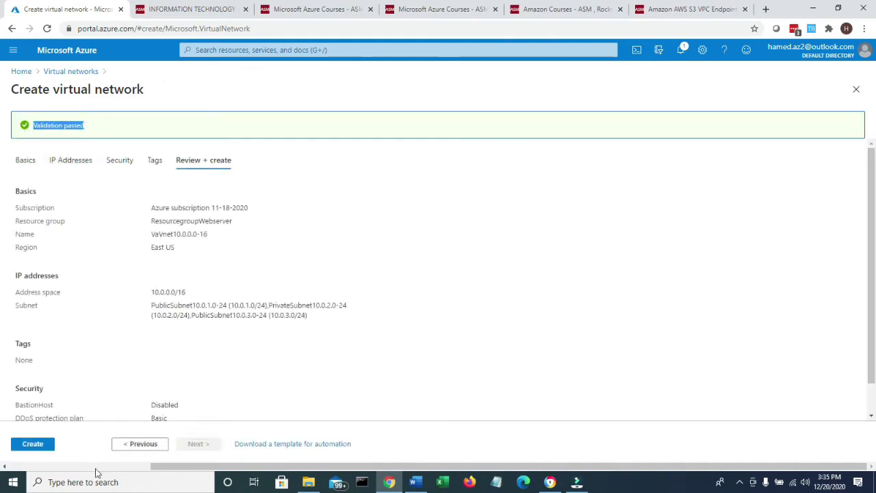
click(45, 445)
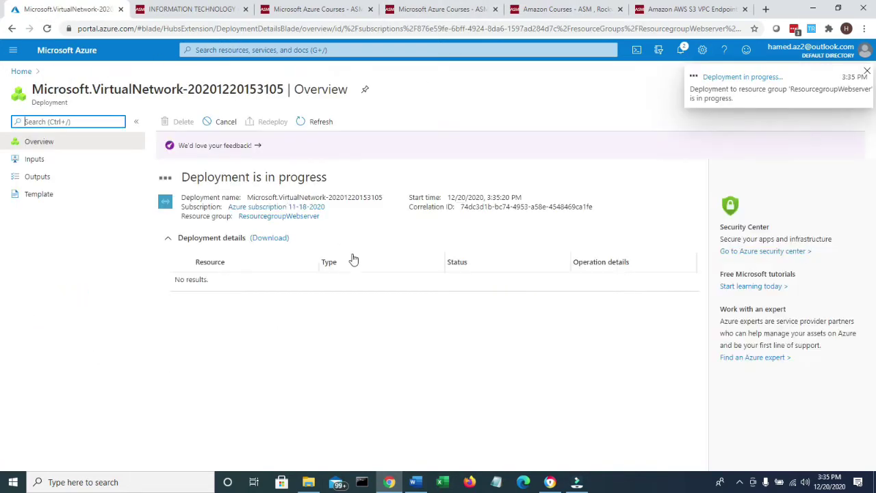
click(418, 480)
Step: Highlight key phrases in the Step6 and Step7 notes about subnets and security groups
click(452, 411)
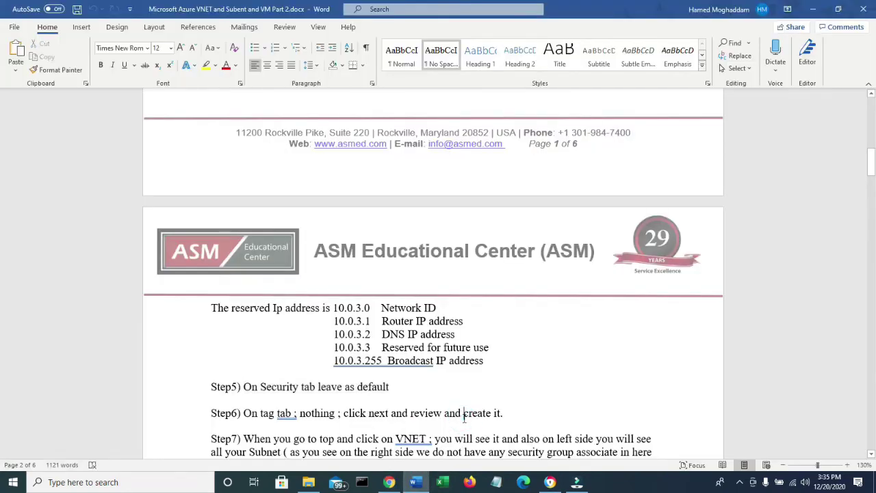
scroll(335, 390, down, 1)
drag(284, 381, 444, 380)
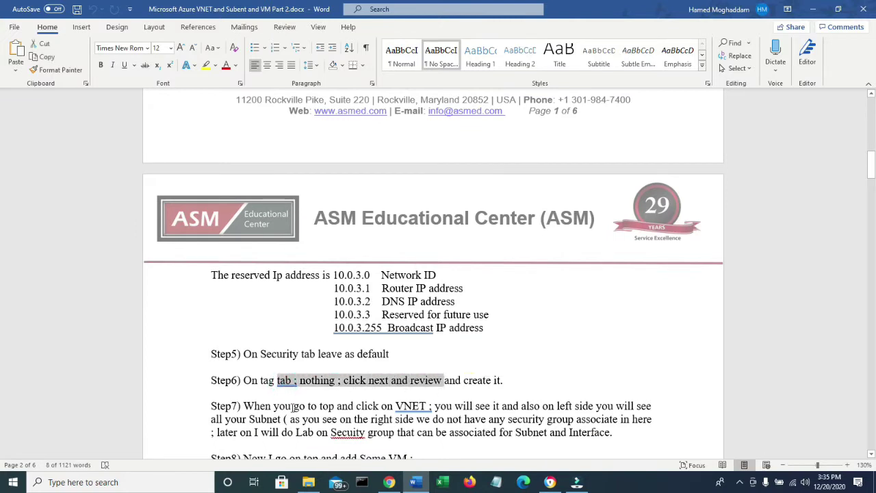
drag(274, 406, 381, 406)
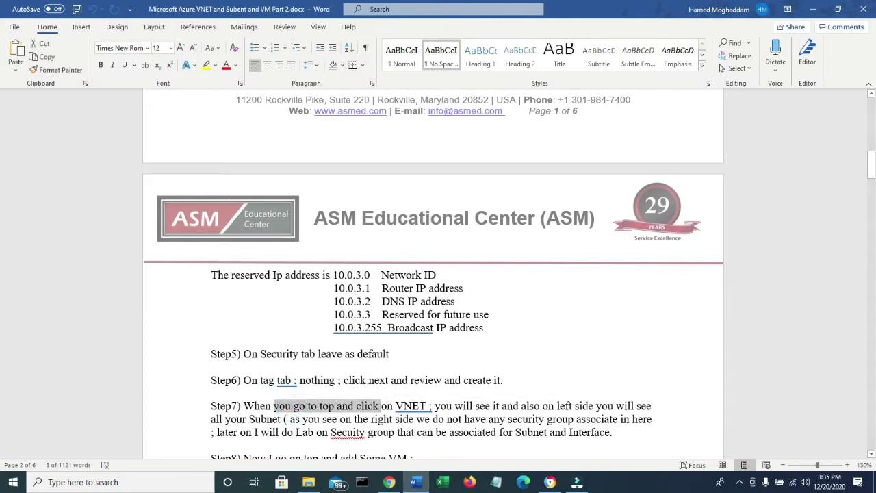
drag(490, 404, 542, 406)
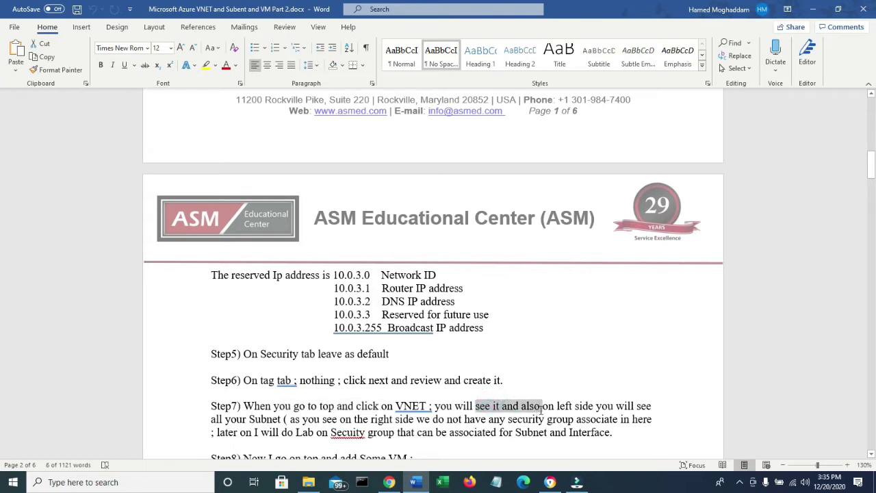
drag(248, 420, 301, 420)
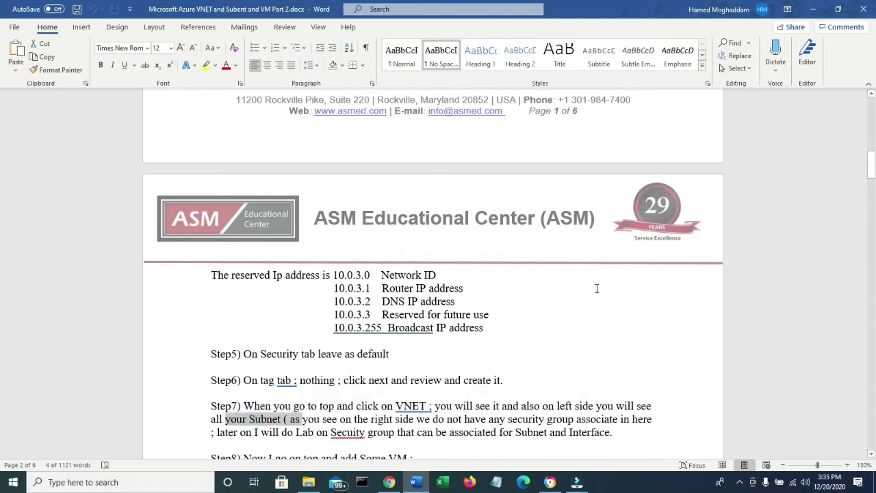
drag(508, 421, 649, 419)
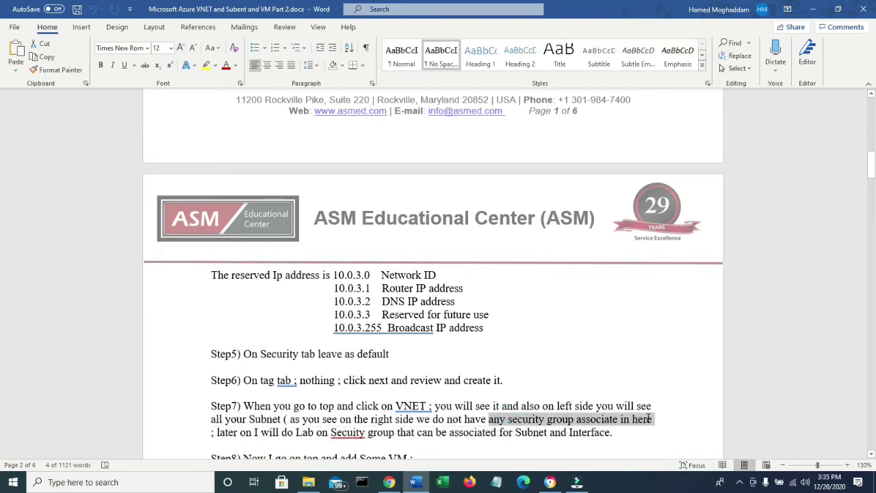
drag(296, 432, 344, 432)
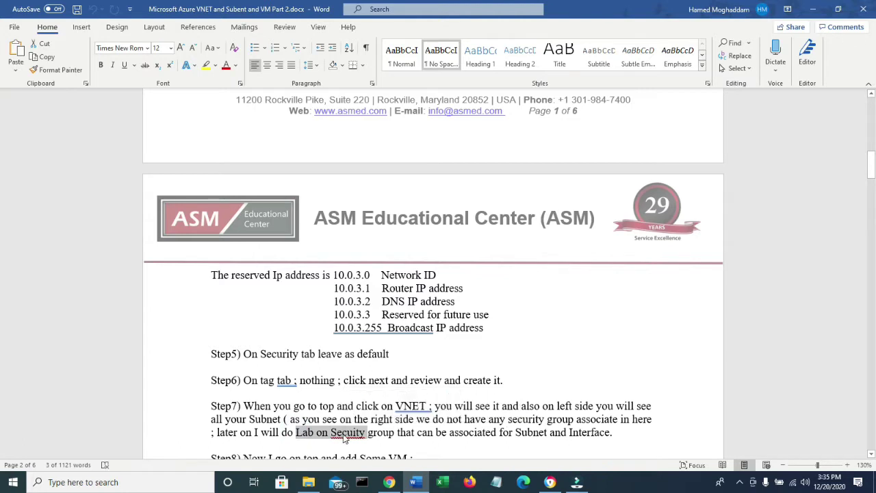
Step: Correct 'Secuity' to 'Security' in Step7 and return to the Azure deployment page
right_click(344, 432)
click(400, 452)
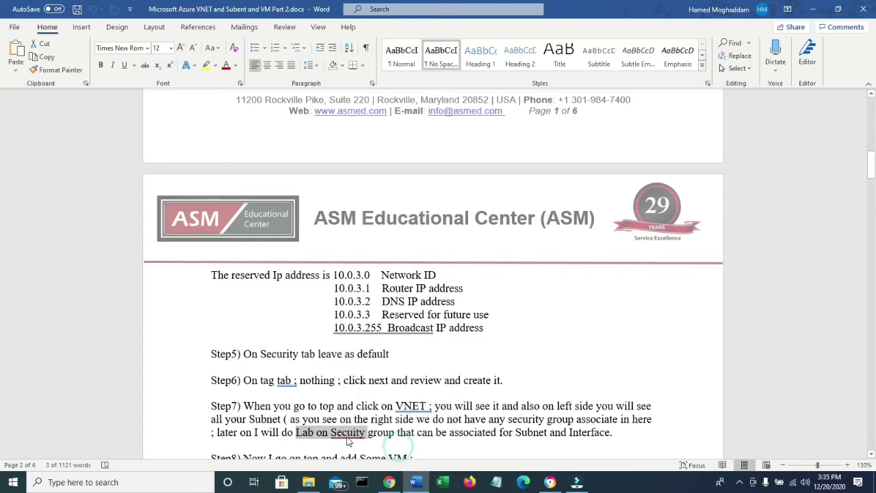
click(403, 449)
right_click(344, 437)
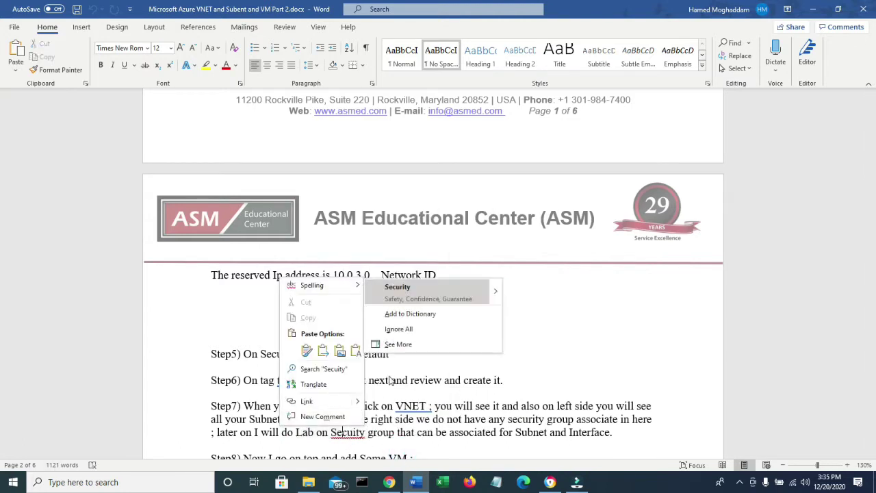
click(415, 287)
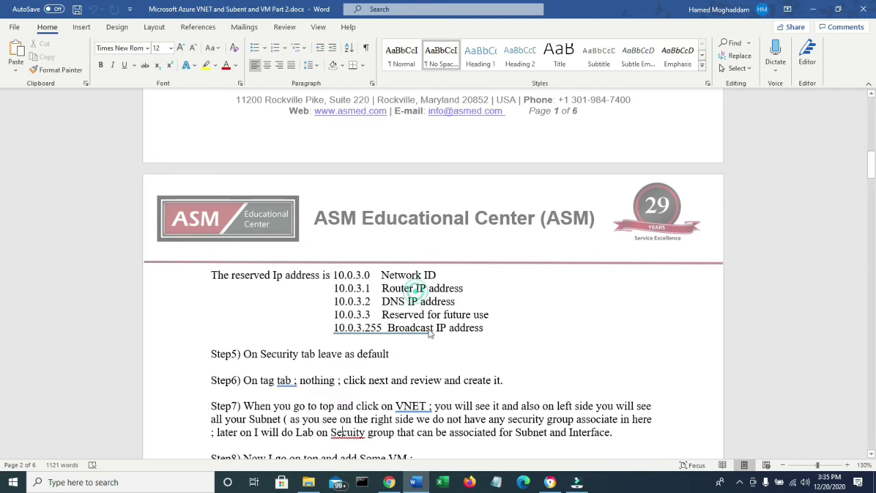
shift+click(438, 431)
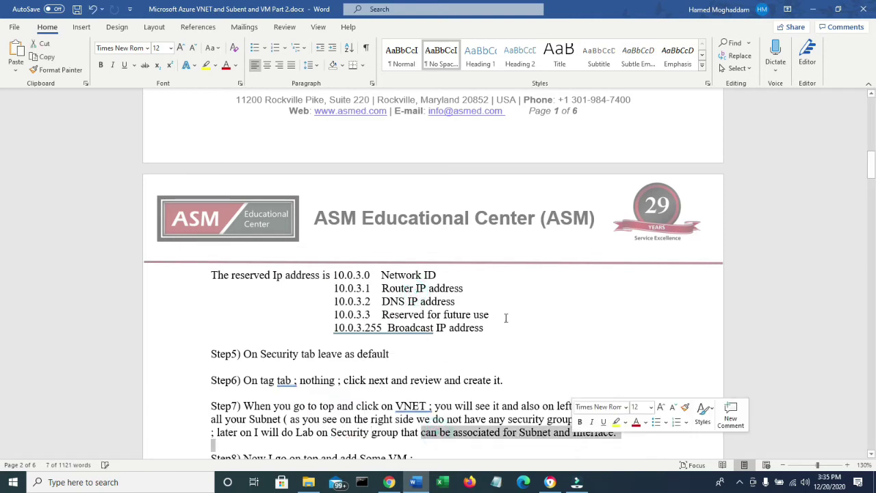
scroll(513, 302, down, 1)
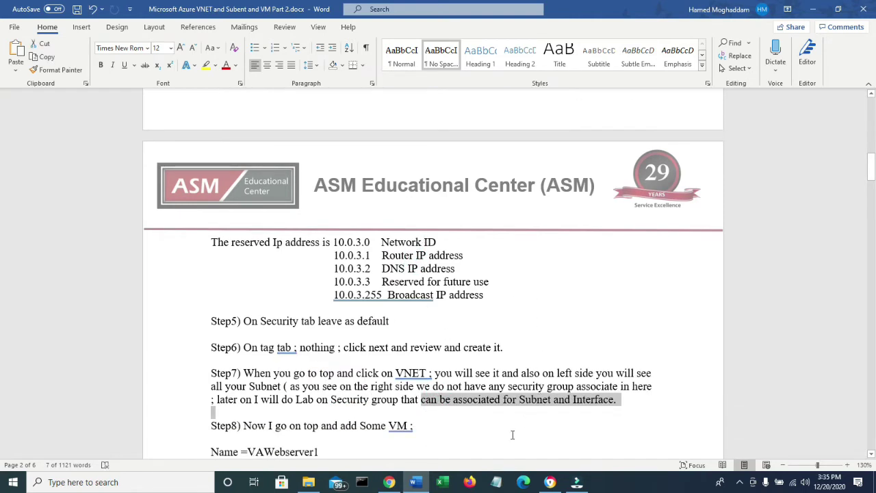
click(389, 482)
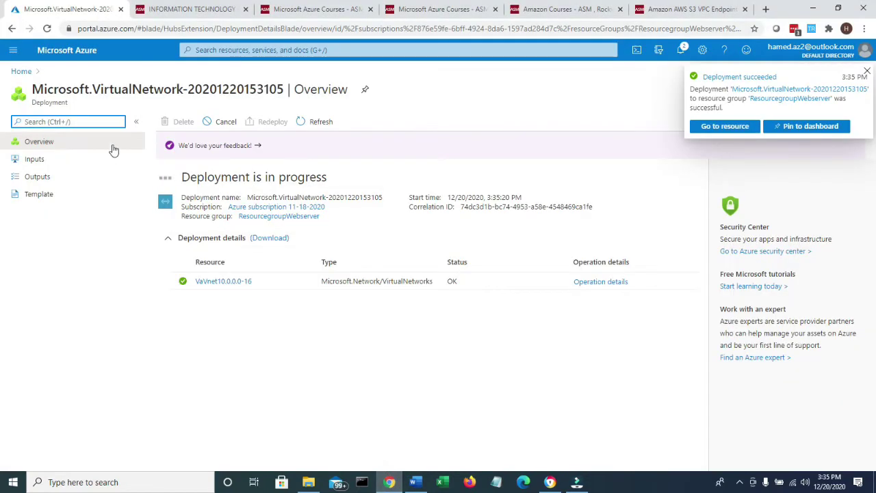
Step: From the home page, open the VaVnet10.0.0.0-16 virtual network and show its Subnets list
click(23, 72)
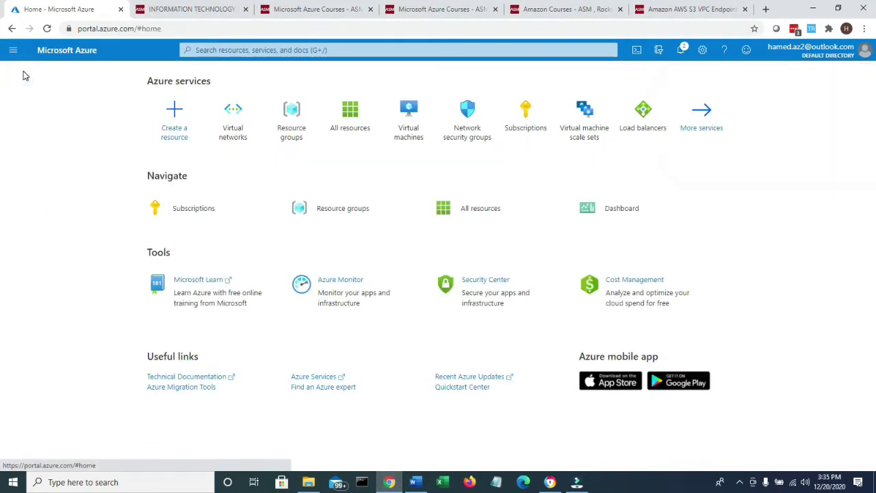
click(239, 123)
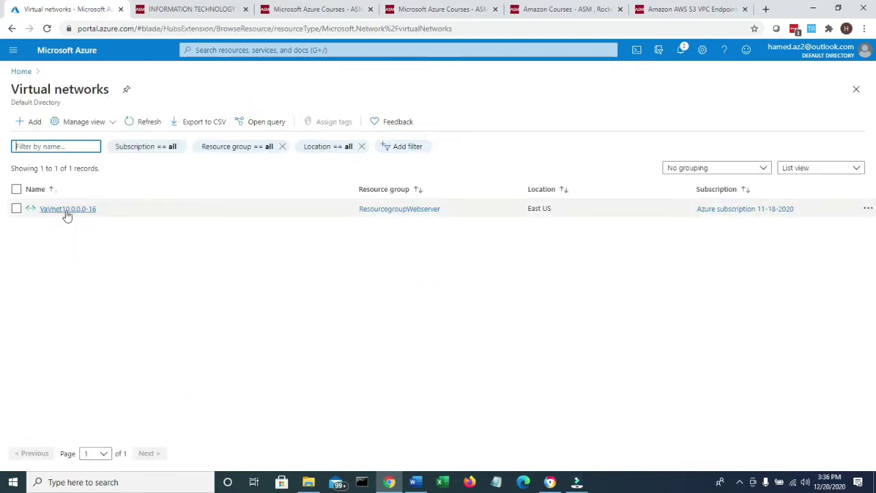
click(76, 213)
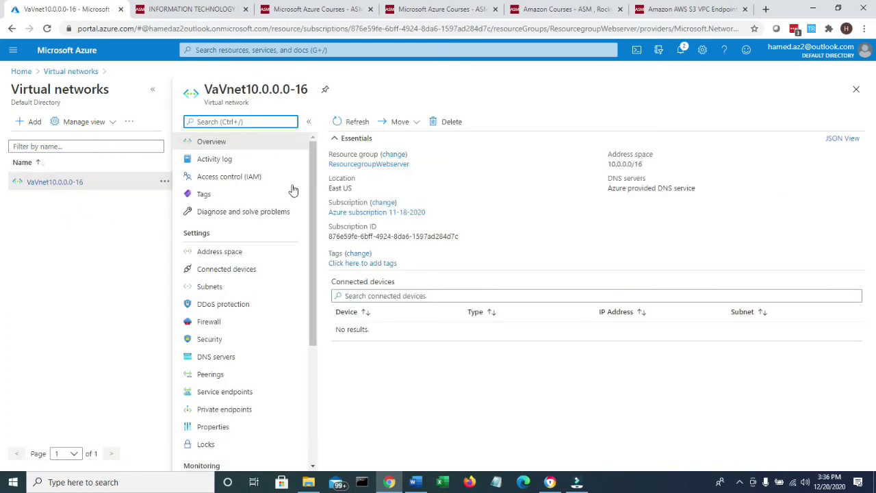
click(648, 164)
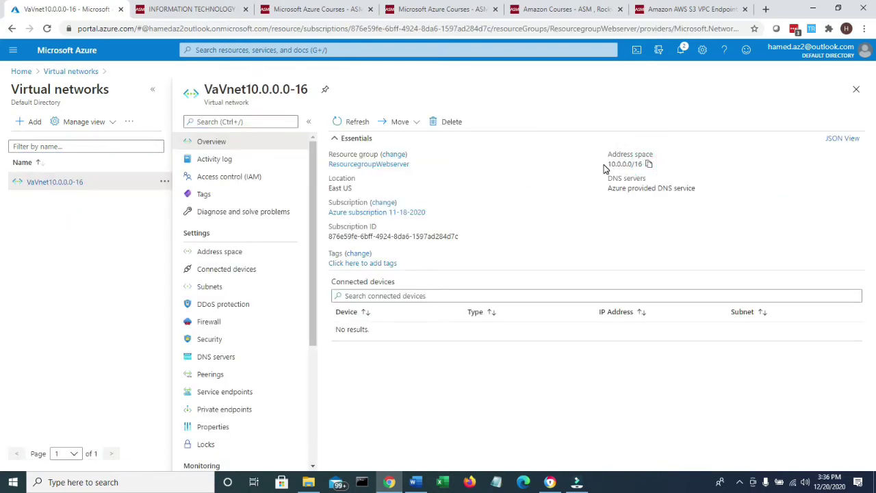
click(210, 288)
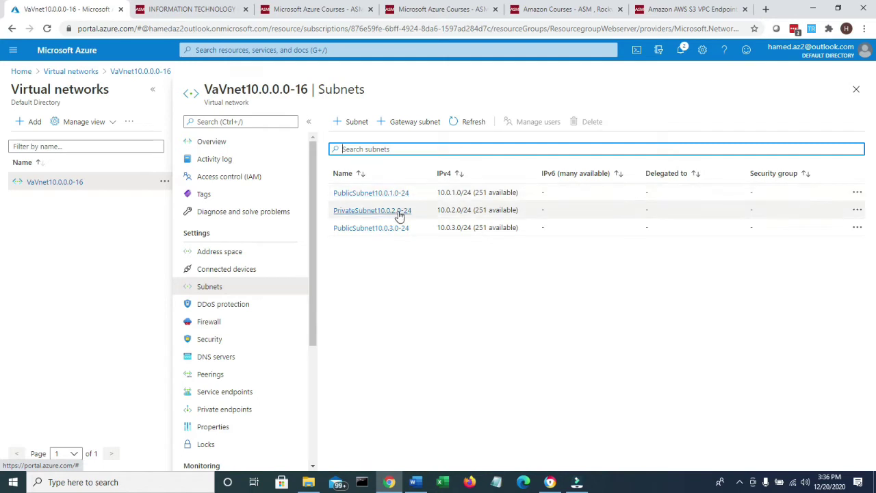
Step: Inspect the subnets, highlighting the third subnet's 10.0.3.0/24 range and 251 available addresses
click(792, 194)
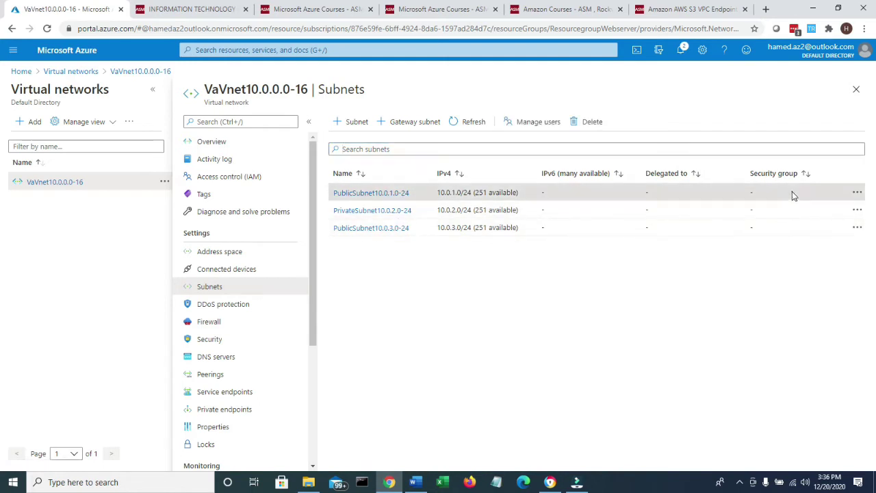
click(754, 193)
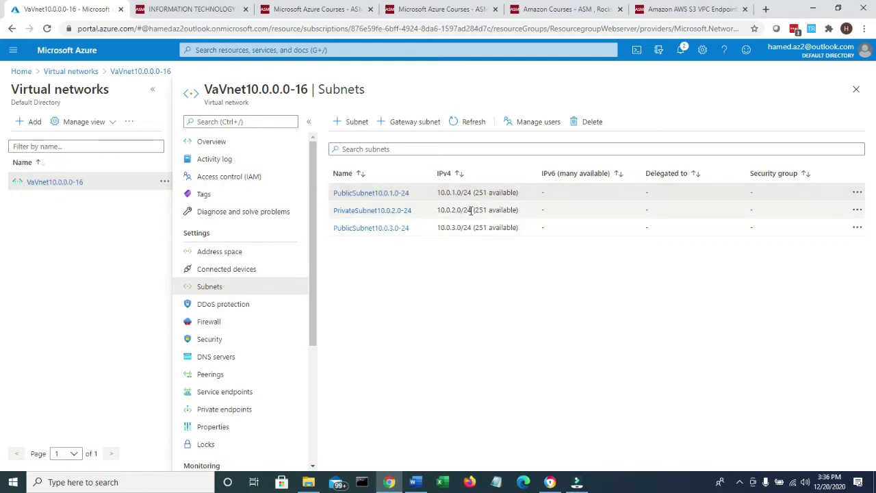
drag(450, 228, 455, 228)
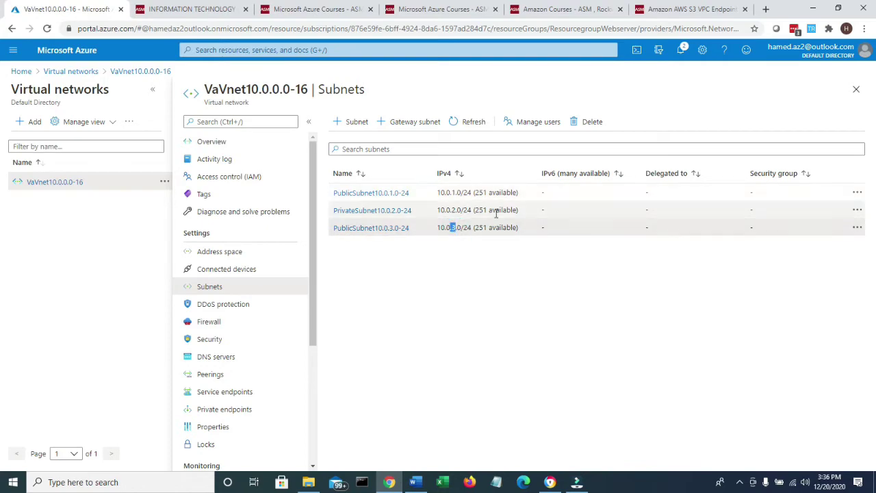
drag(526, 229, 476, 230)
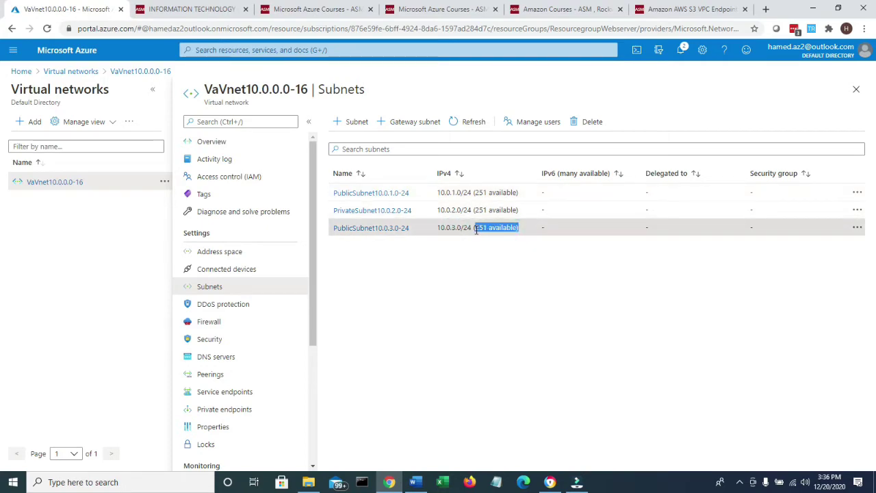
click(417, 482)
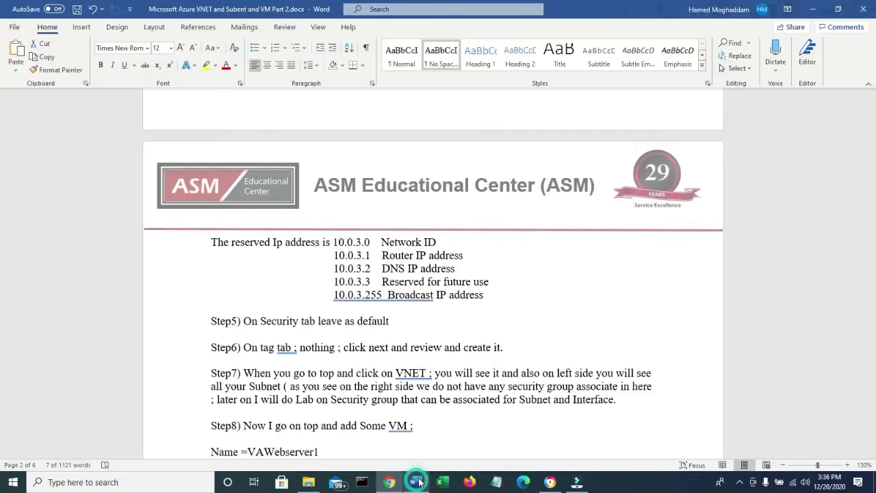
Step: In the lab notes, highlight the Step8 instruction on adding a VM and the VM name
scroll(343, 409, down, 3)
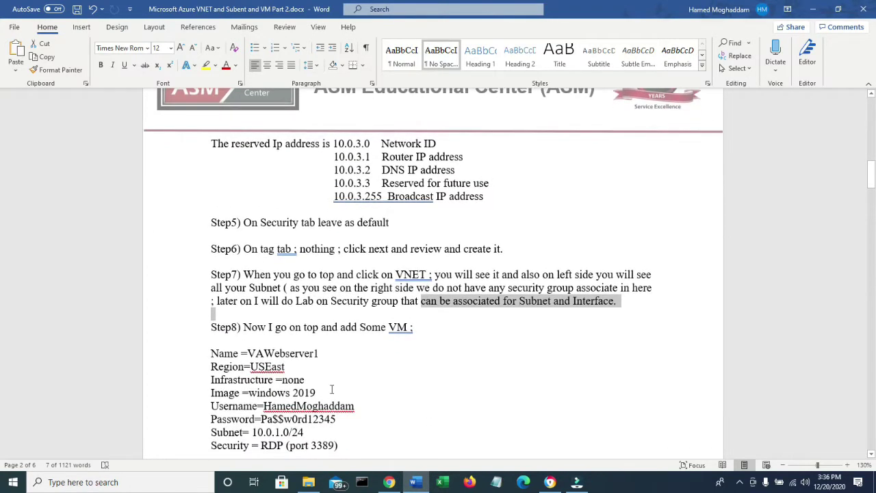
drag(282, 328, 409, 328)
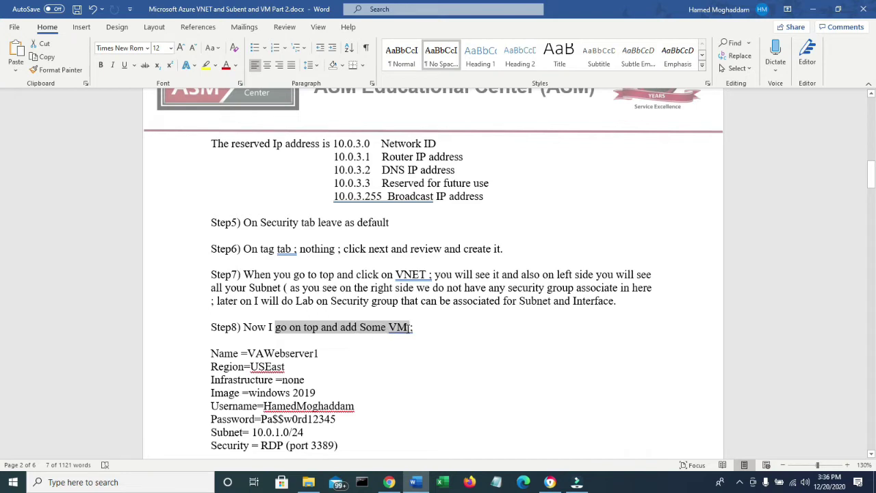
scroll(349, 334, down, 1)
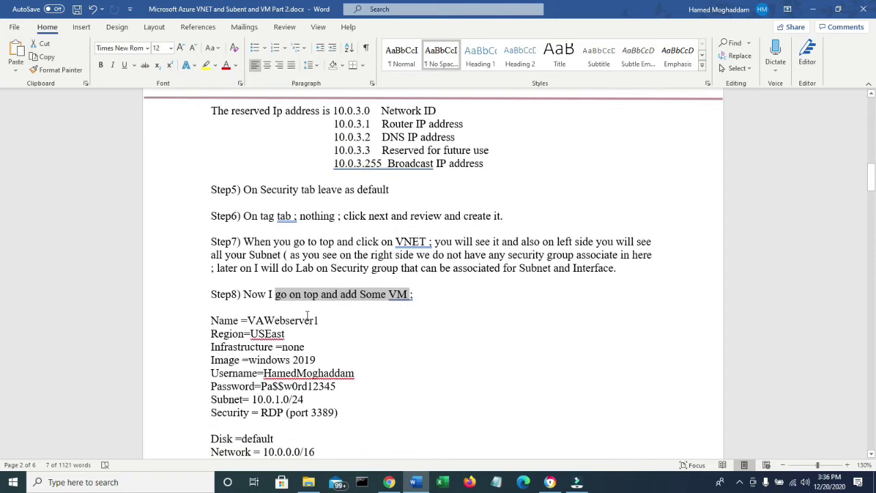
drag(319, 319, 256, 320)
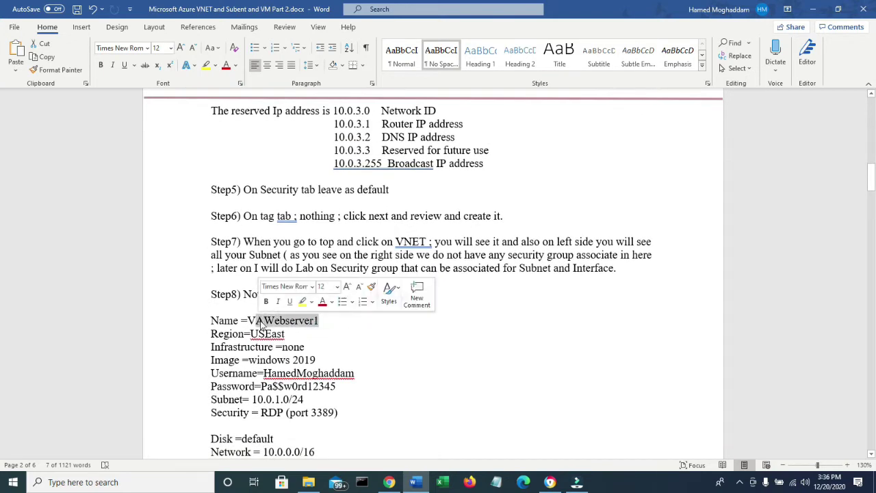
click(312, 347)
Step: Highlight the windows 2019 image, 10.0.1.0/24 subnet and RDP (port 3389) security values
drag(320, 355, 261, 372)
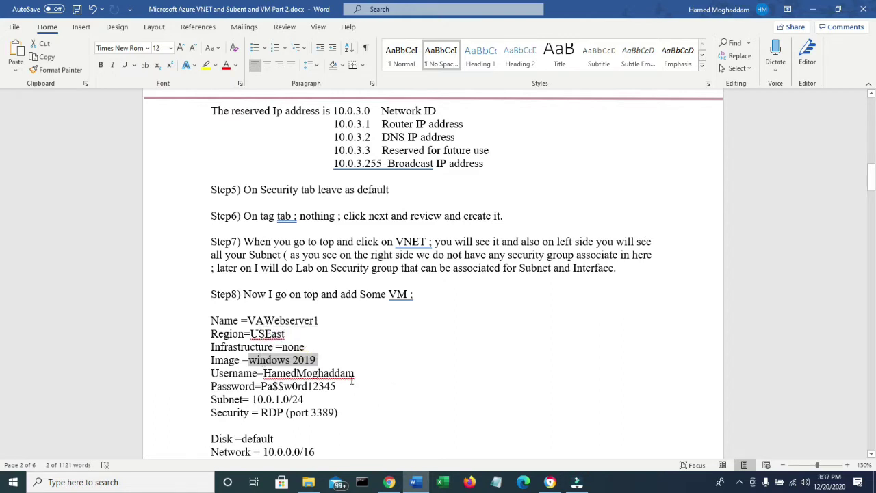
drag(315, 402, 252, 400)
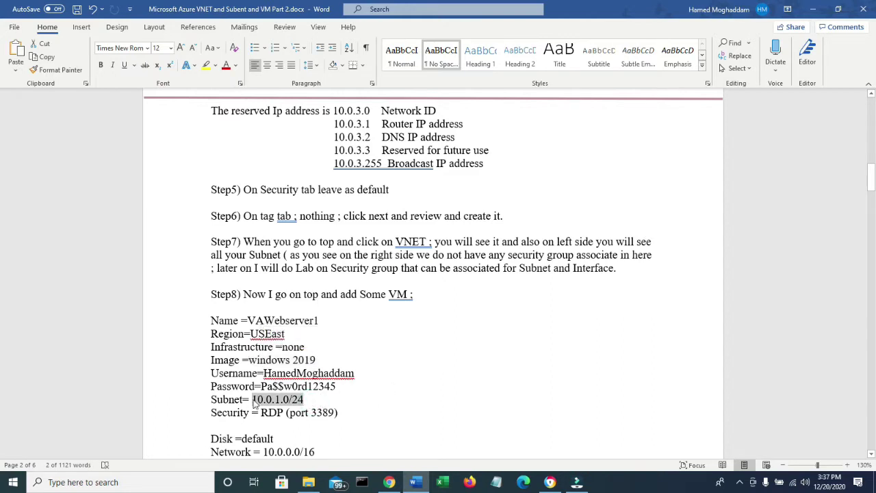
drag(340, 412, 210, 412)
scroll(278, 407, down, 1)
drag(274, 406, 206, 409)
click(473, 376)
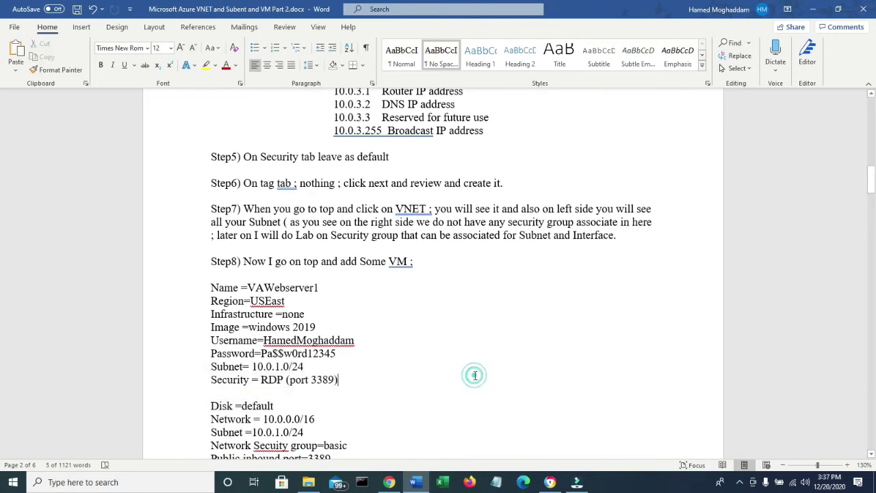
click(389, 482)
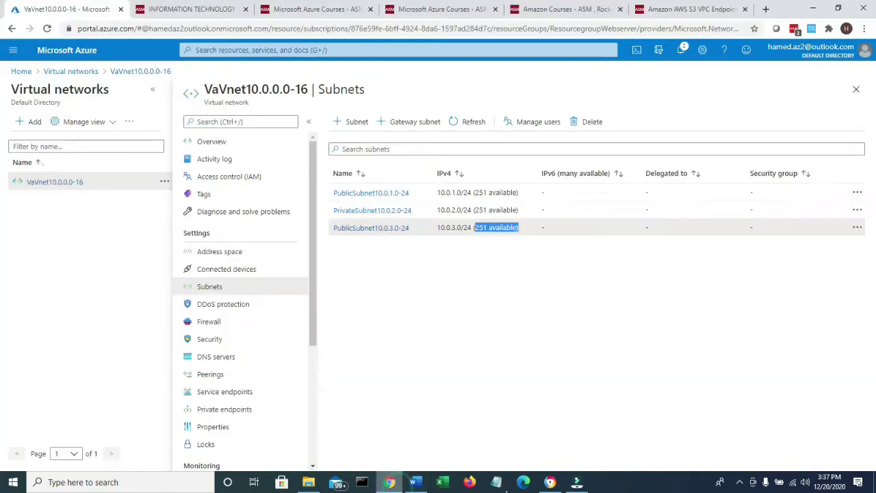
Step: From the portal home, open Virtual machines and choose Add > Virtual machine
click(13, 72)
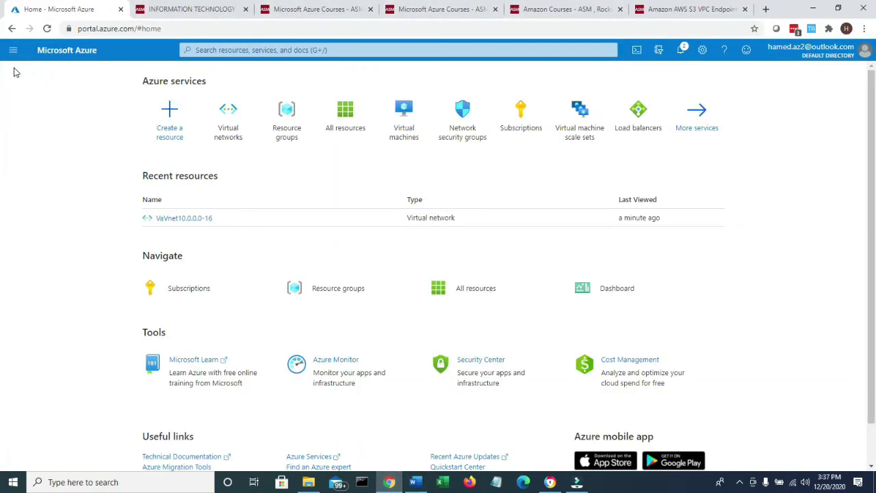
mouse_move(408, 122)
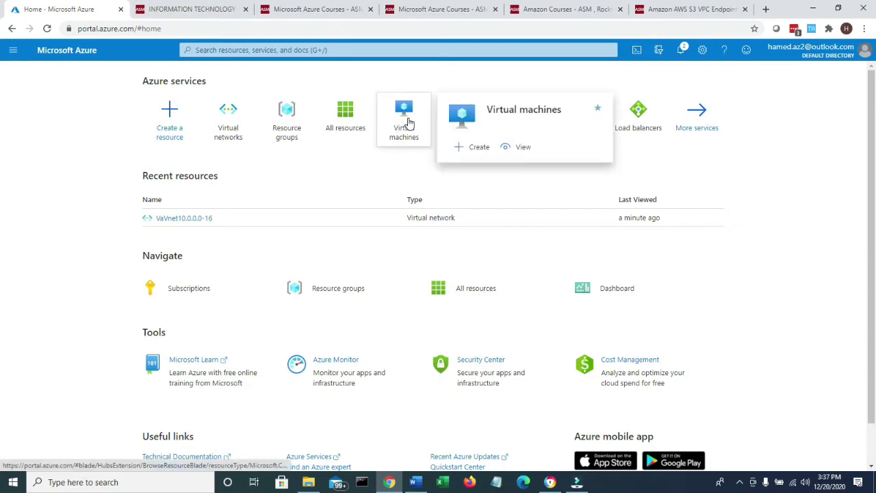
click(13, 51)
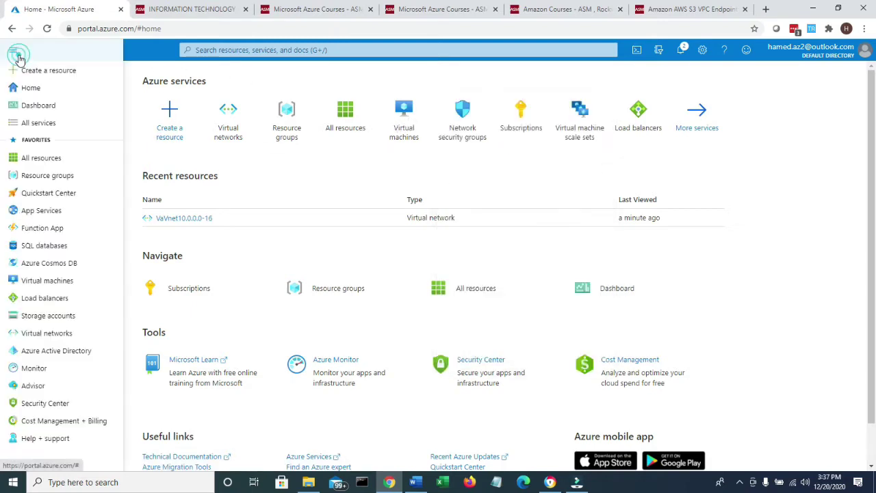
click(35, 285)
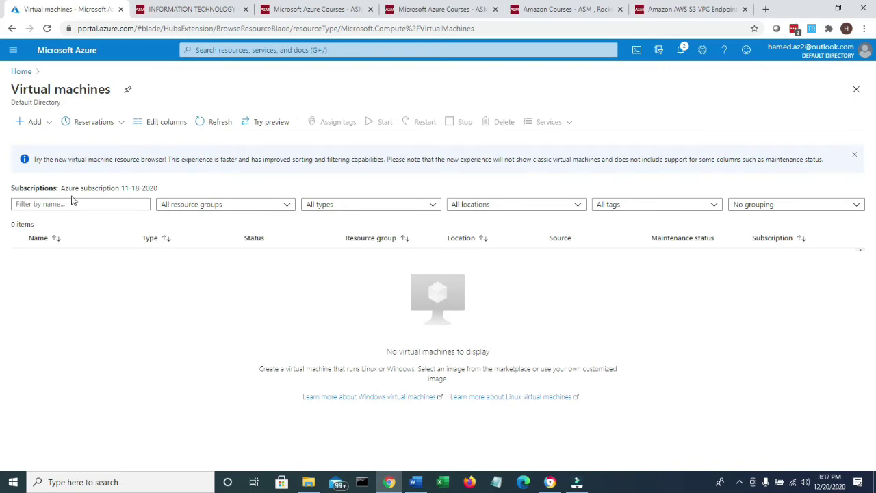
click(30, 121)
click(30, 137)
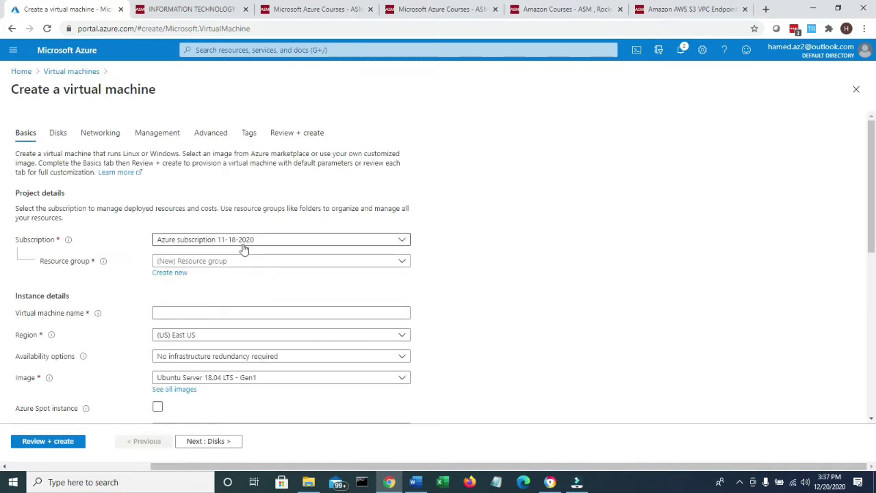
Step: Choose ResourcegroupWebserver, enter the VM name, and select the Windows Server 2019 Datacenter image
click(234, 260)
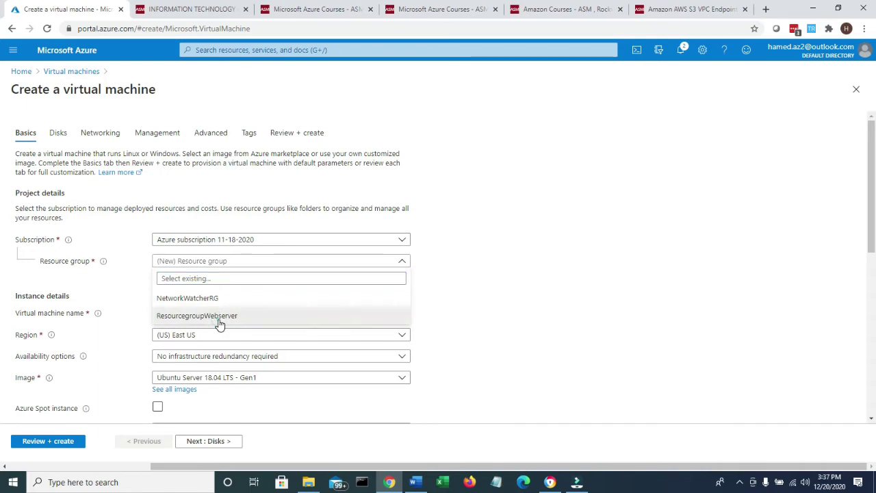
click(218, 319)
click(197, 314)
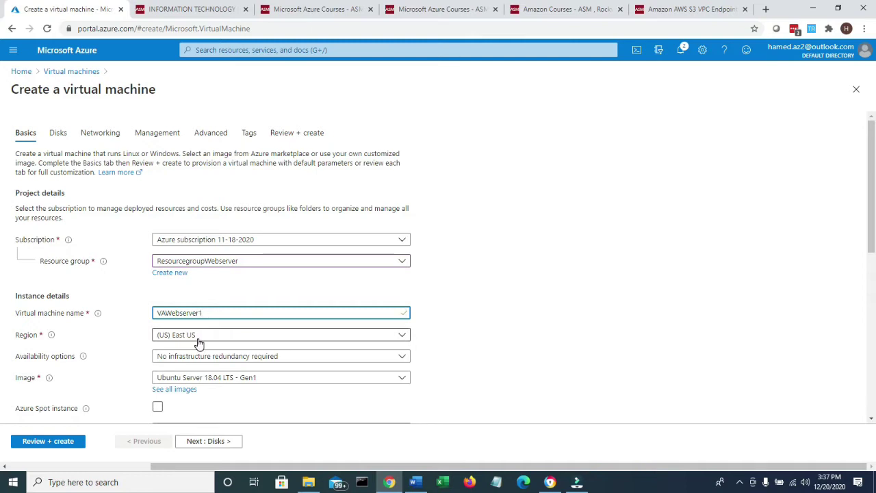
click(240, 379)
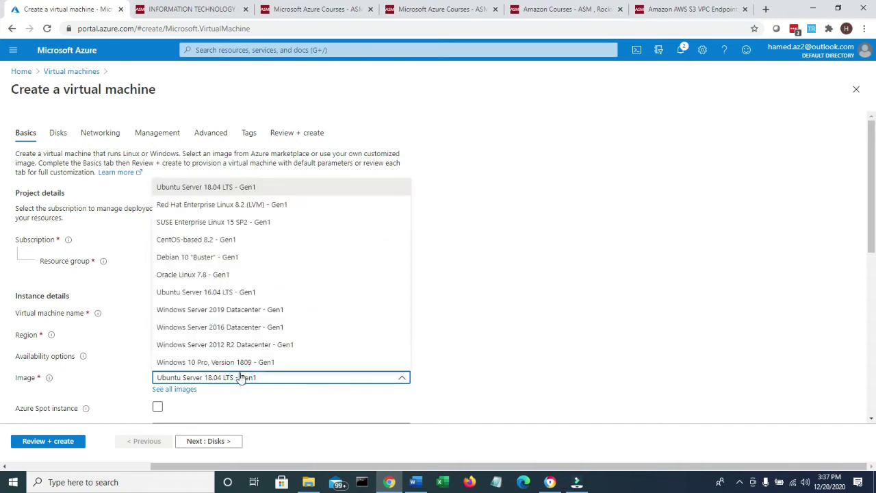
click(234, 310)
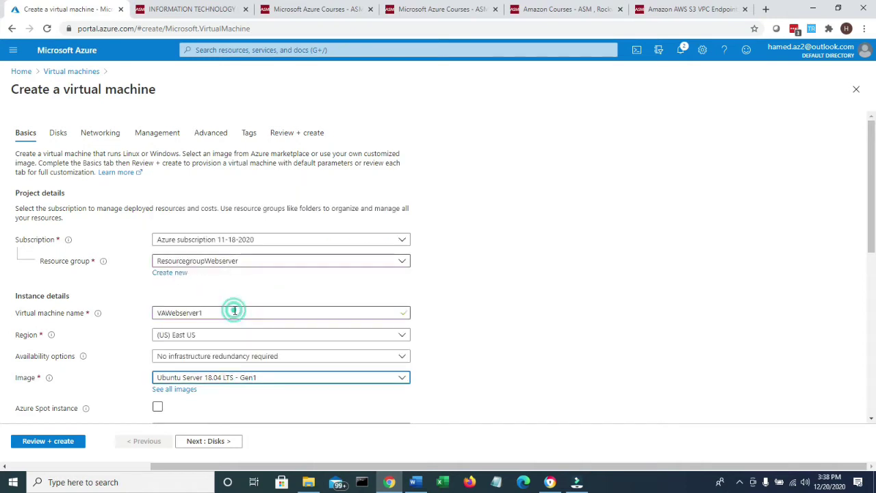
scroll(235, 311, down, 2)
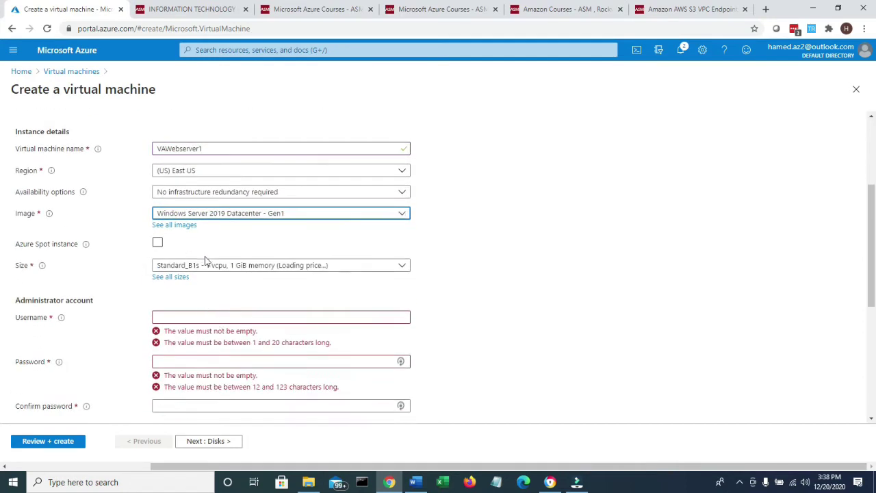
Step: Enter the administrator username, then fill in and confirm the password
click(226, 317)
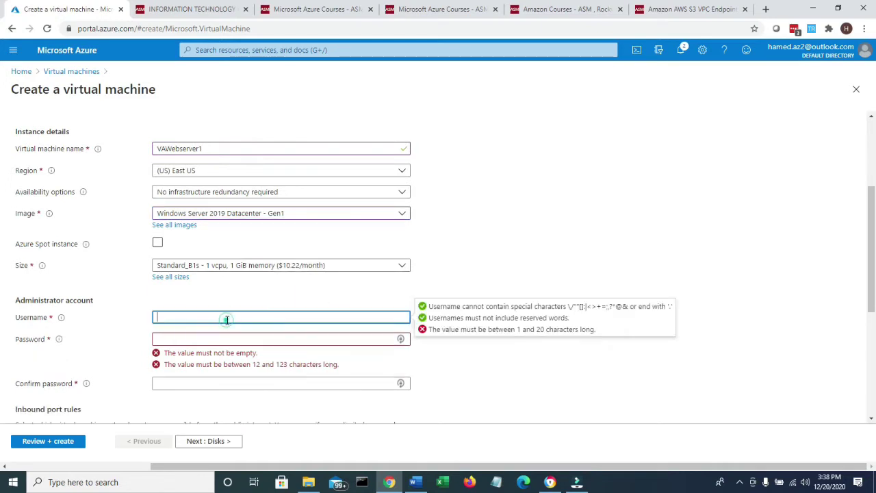
text(hamedmoghaddam)
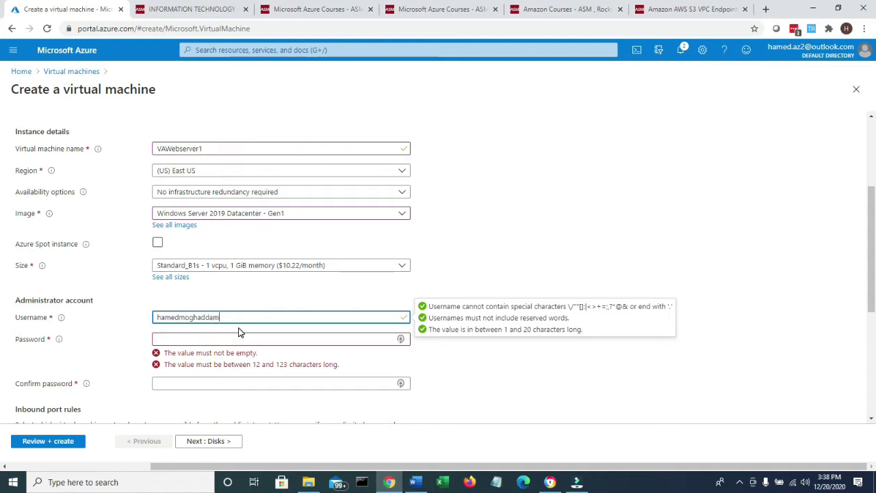
key(Tab)
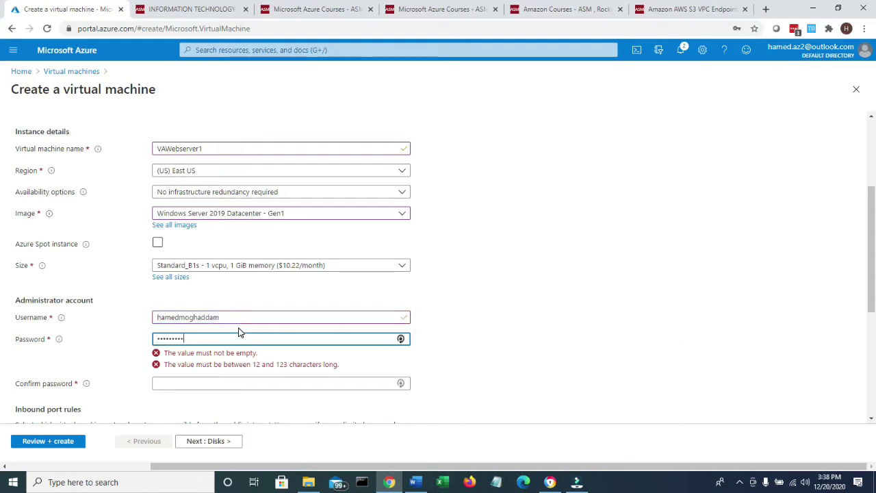
key(Tab)
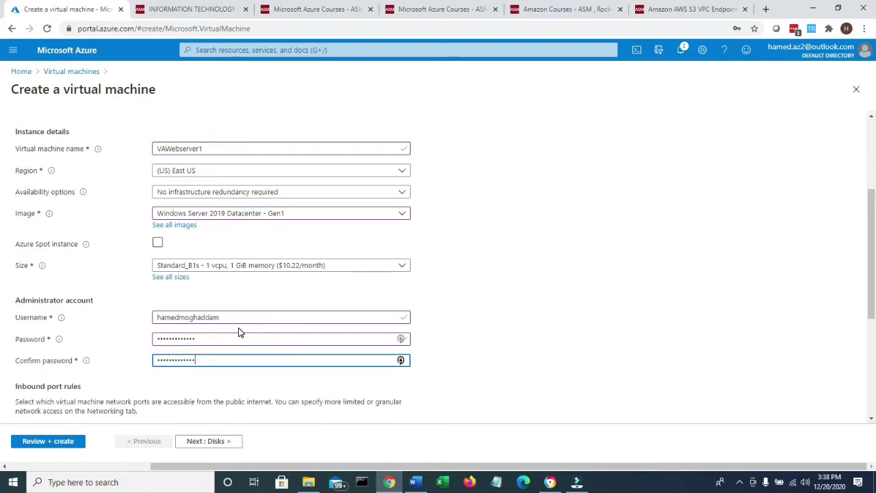
Step: Allow only RDP (3389) as the public inbound port and advance to the Disks tab
scroll(295, 311, down, 2)
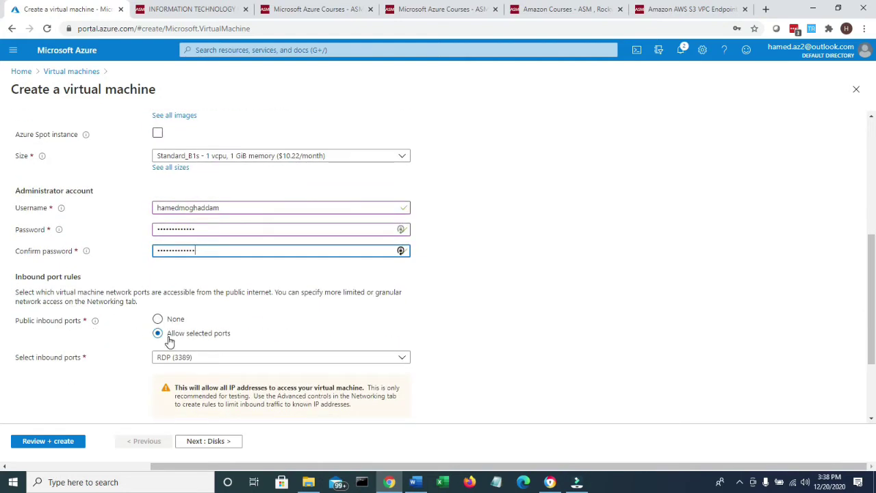
click(205, 361)
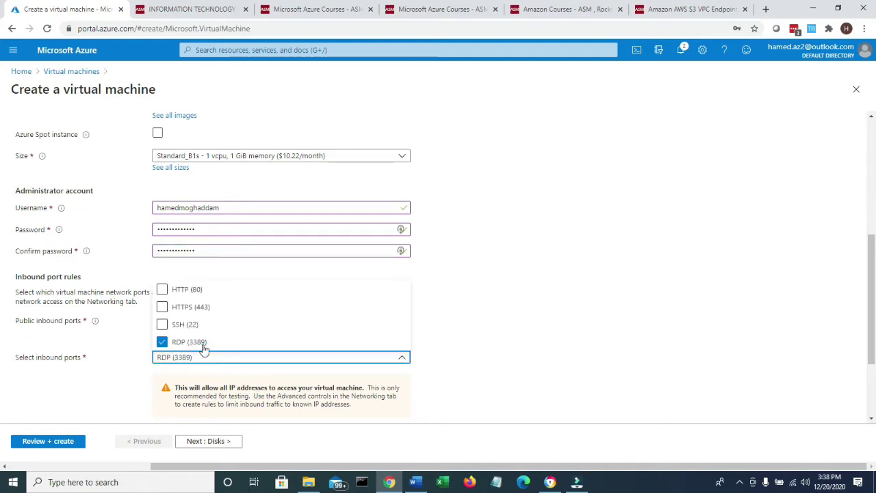
click(593, 306)
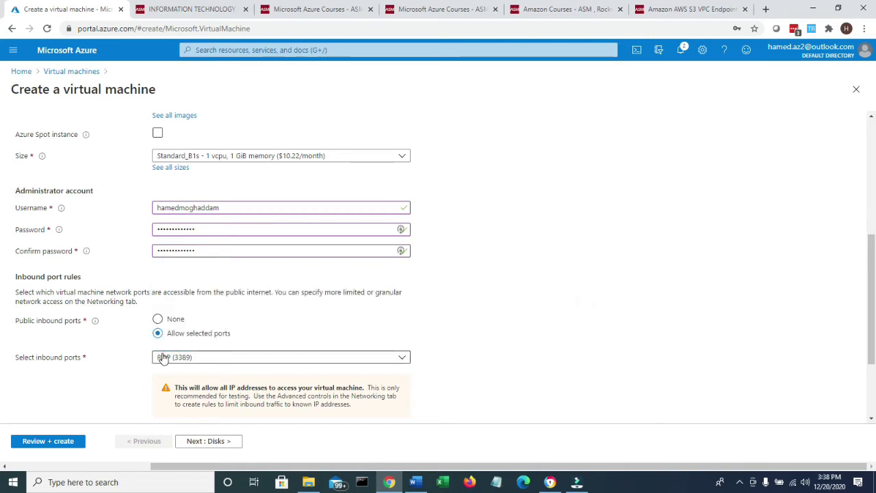
scroll(207, 361, down, 1)
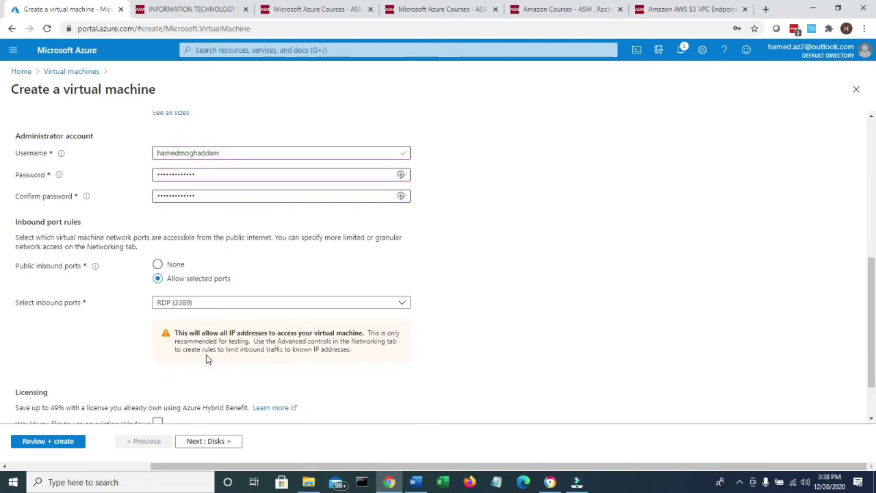
scroll(207, 359, down, 1)
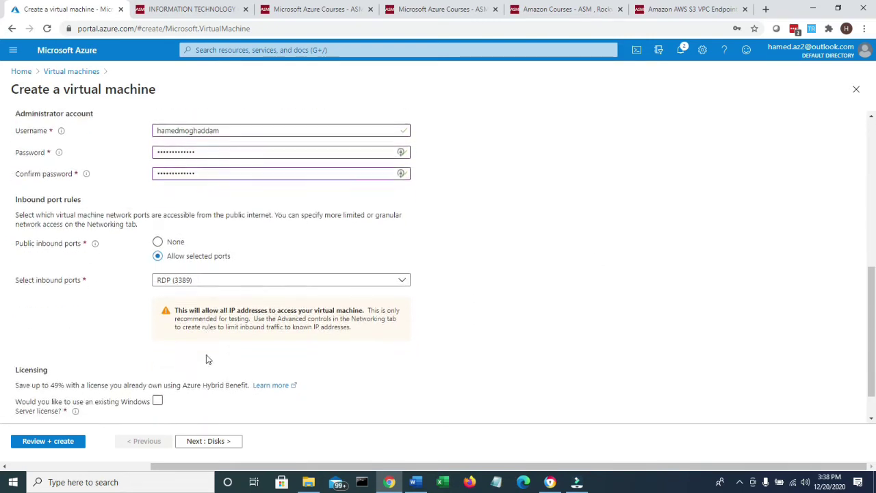
scroll(182, 349, down, 1)
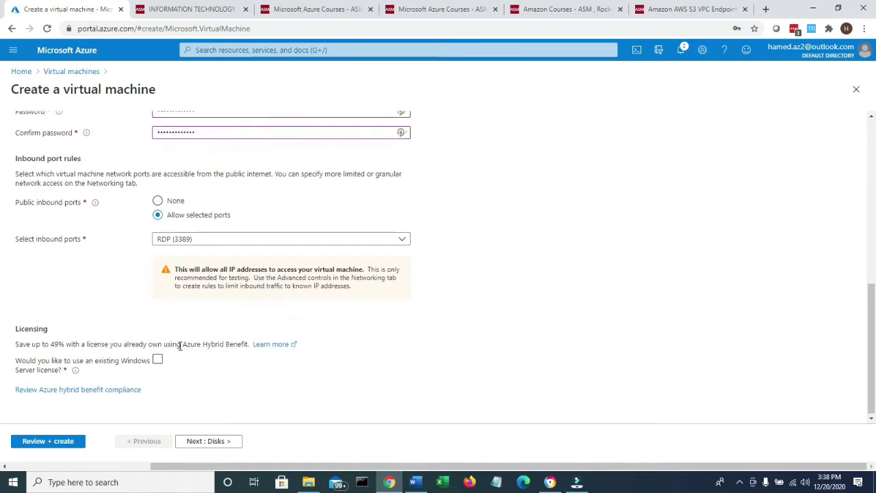
click(205, 445)
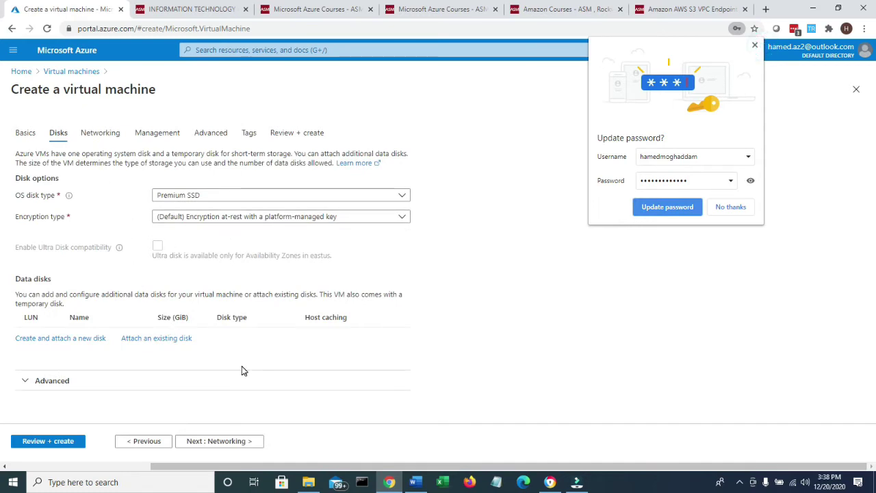
Step: Keep default disk settings, advance to Networking, and bring up the Word lab notes
click(219, 441)
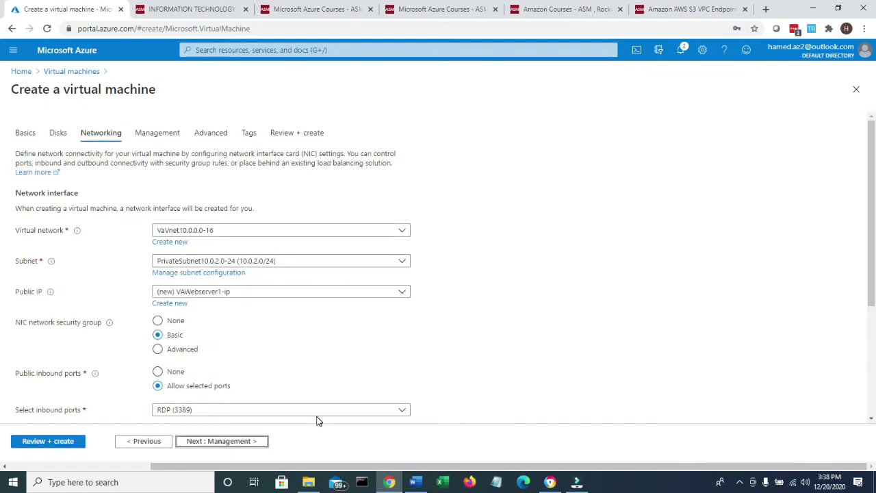
click(421, 483)
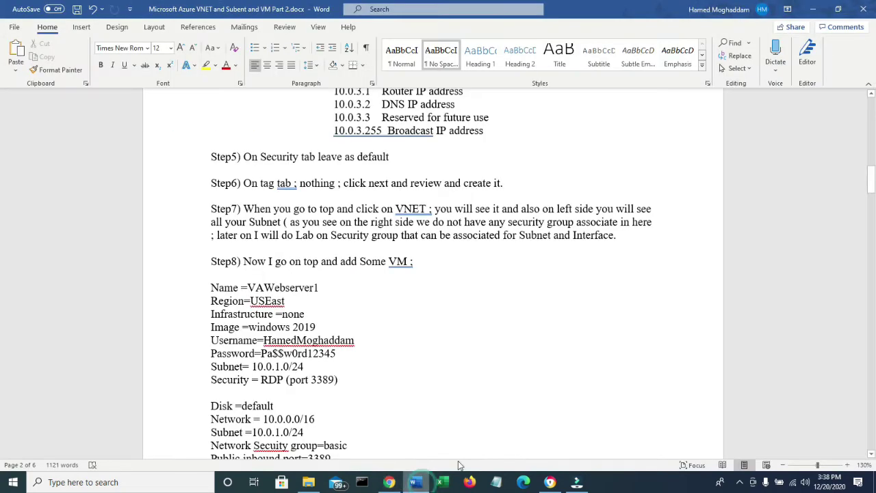
Step: Highlight the notes' RDP (port 3389) security line, 10.0.0.0/16 network and basic security group values
scroll(383, 369, down, 2)
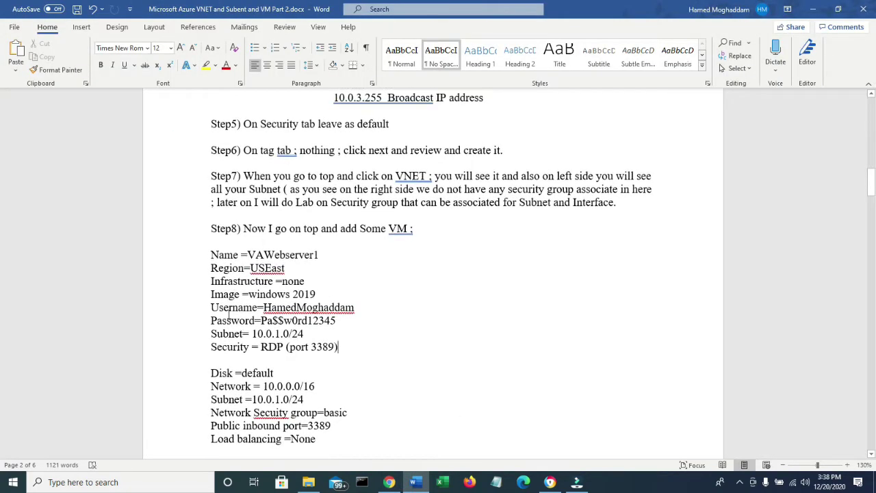
triple_click(239, 347)
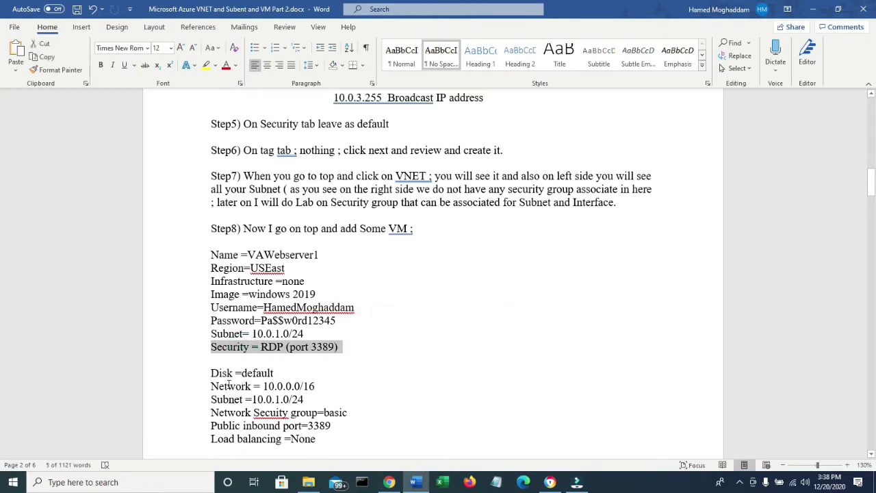
mouse_move(255, 386)
mouse_down()
mouse_move(315, 387)
mouse_move(263, 400)
mouse_up()
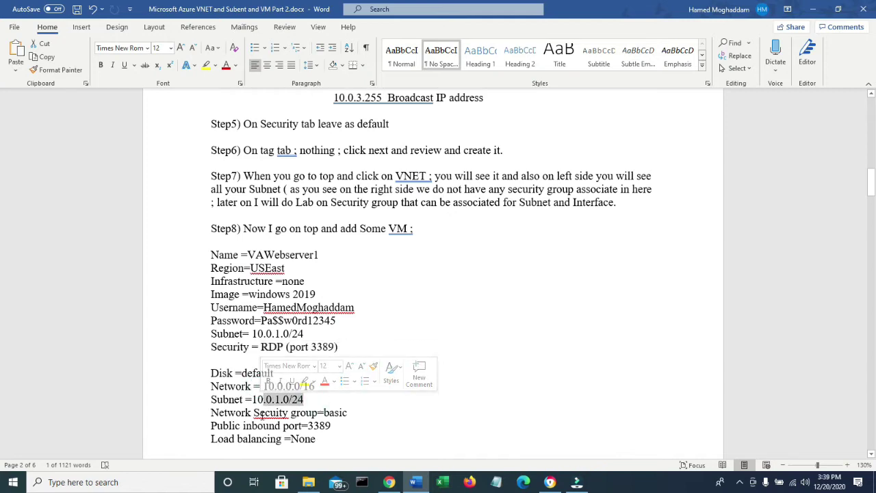
drag(349, 413, 308, 427)
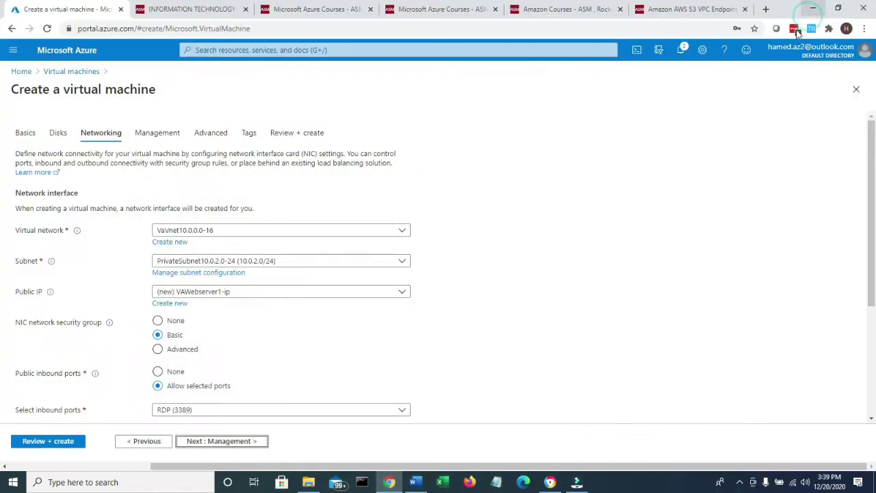
click(813, 9)
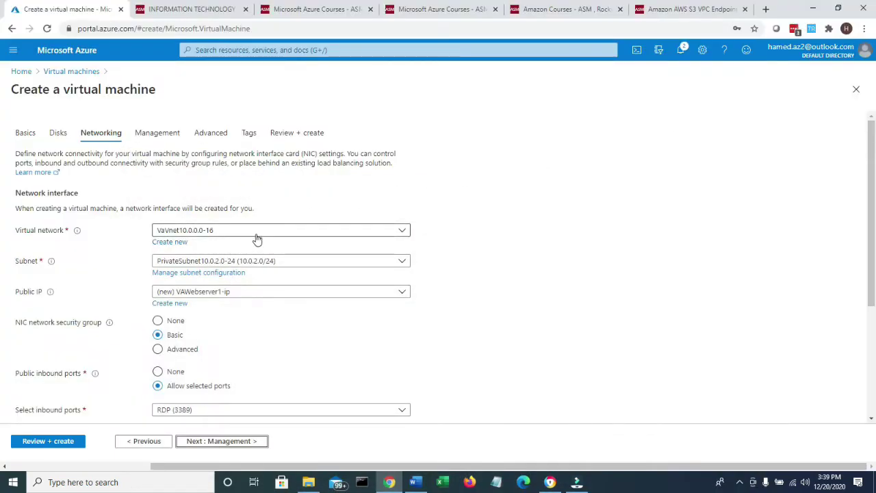
Step: Select VaVnet10.0.0.0-16 and PublicSubnet10.0.1.0-24, leaving the NSG at Basic
click(255, 233)
click(212, 286)
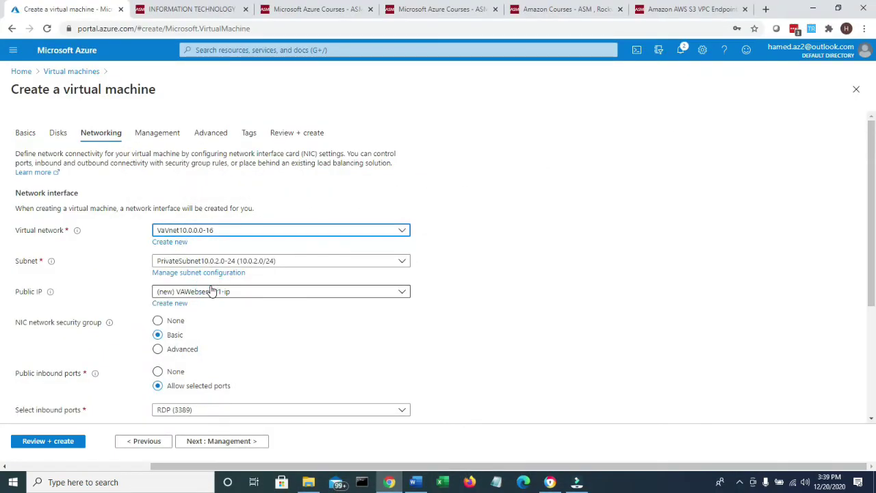
click(399, 260)
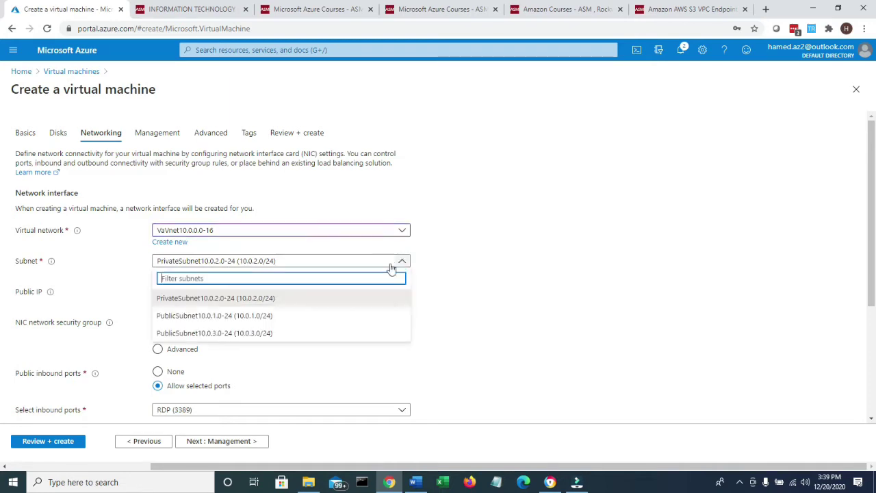
click(225, 317)
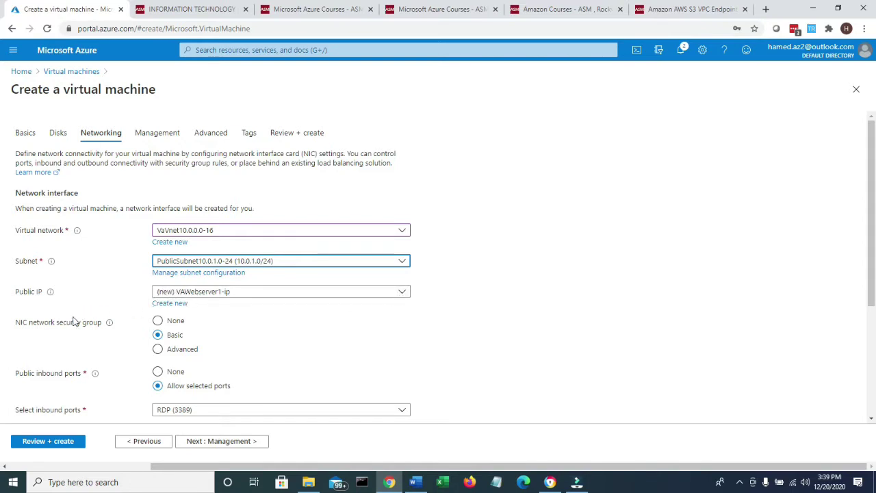
drag(61, 328, 101, 324)
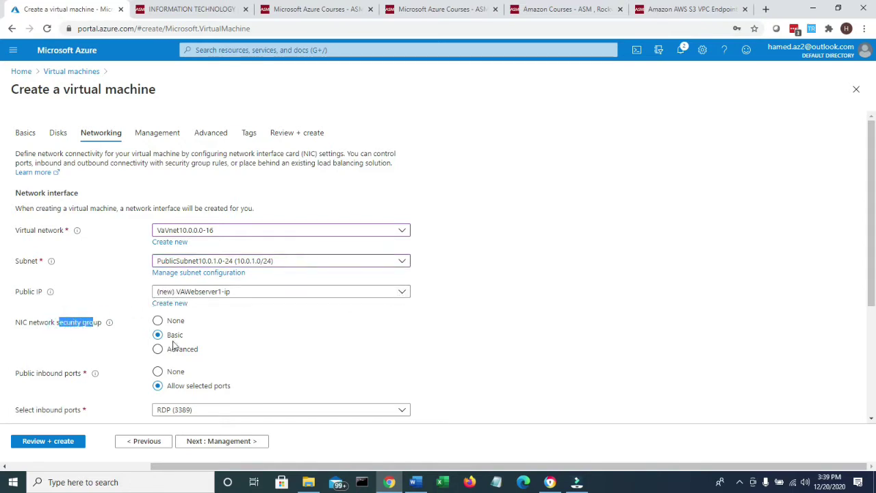
click(198, 340)
drag(199, 343, 156, 341)
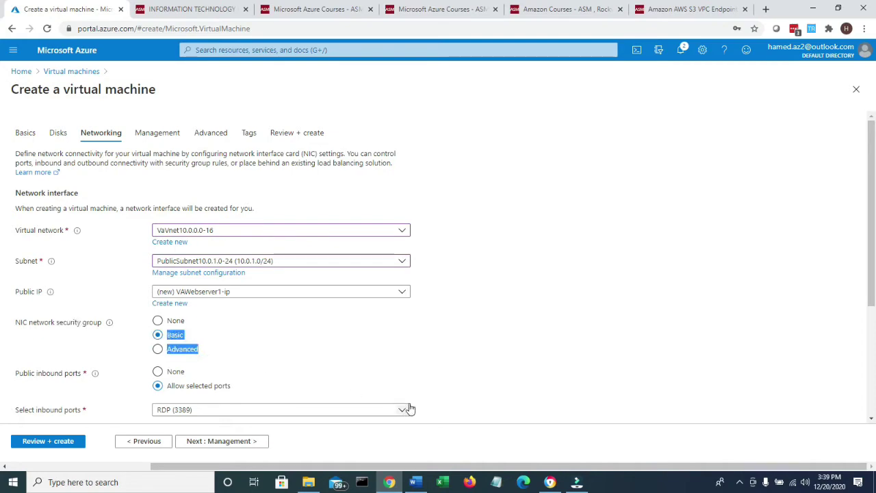
Step: Glance at the Word lab notes again, then advance the wizard to the Management tab
click(417, 482)
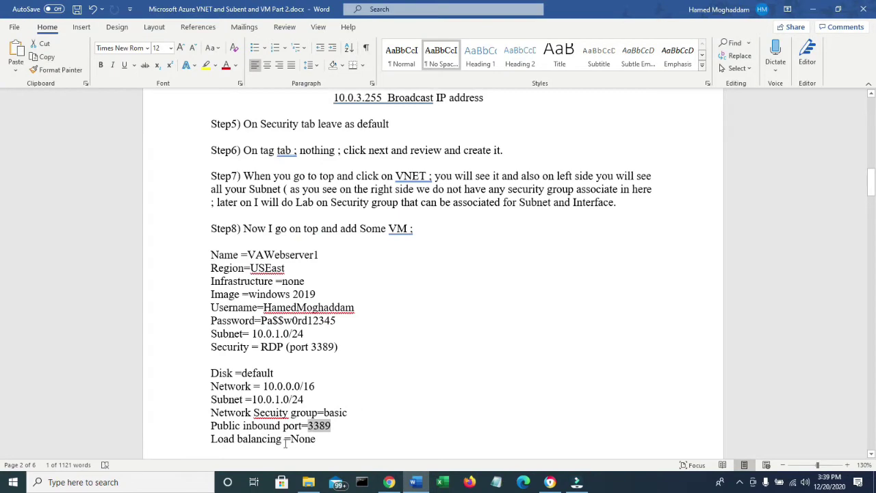
click(813, 9)
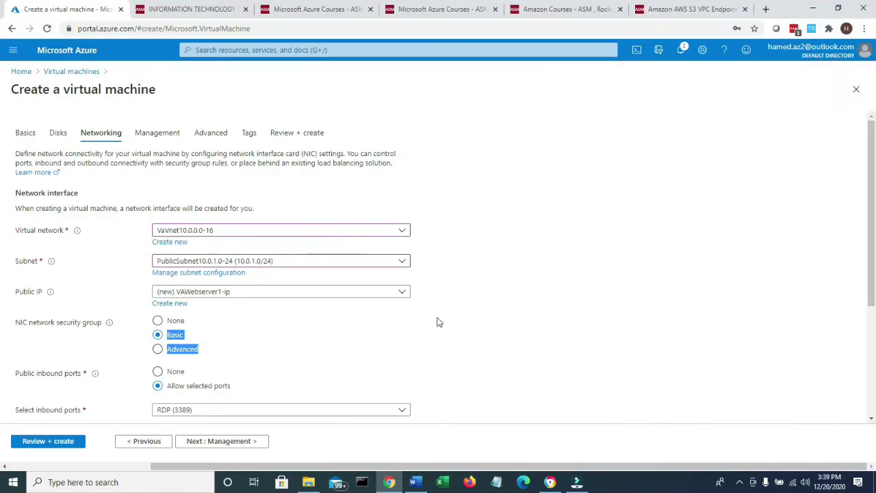
scroll(276, 357, down, 1)
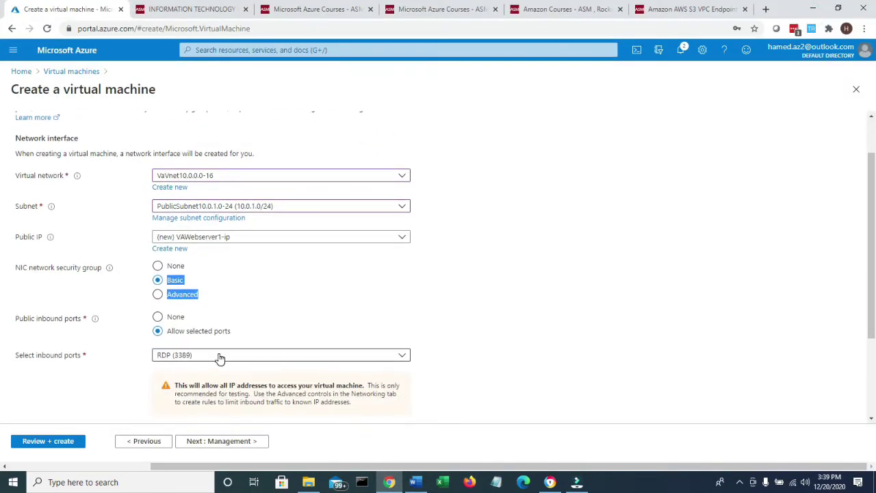
scroll(219, 358, down, 1)
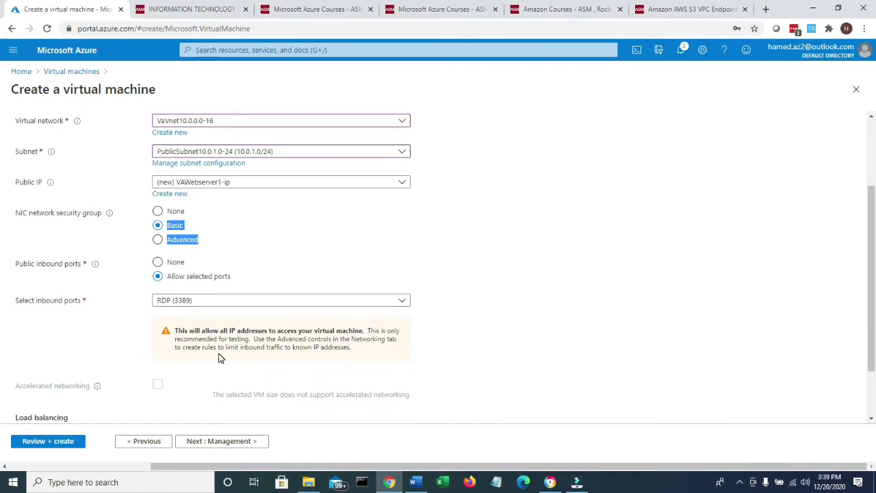
scroll(219, 357, down, 1)
scroll(219, 357, down, 1)
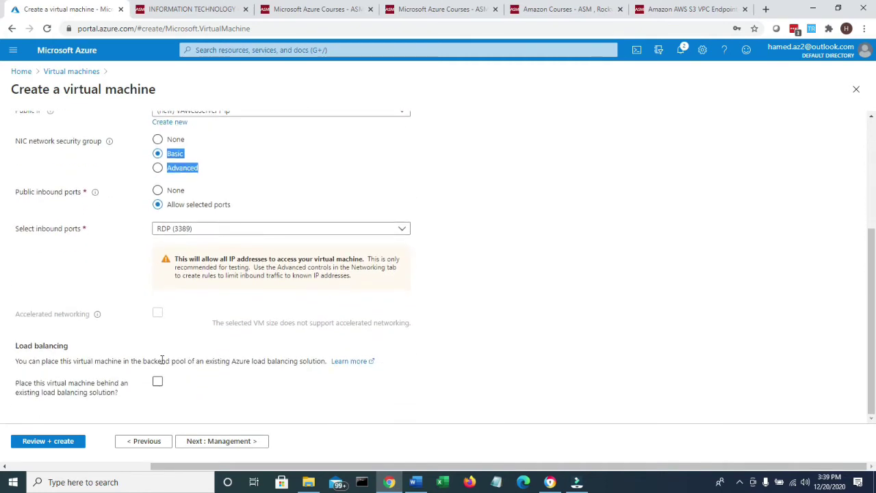
click(215, 441)
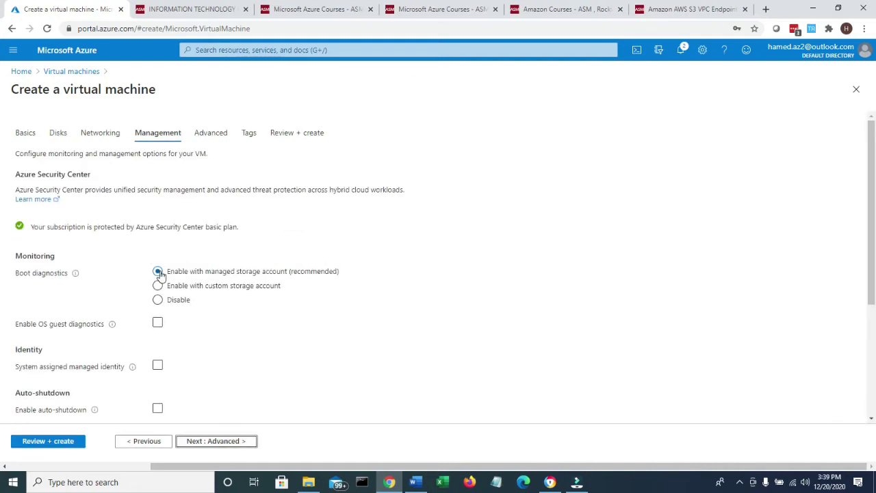
Step: Leave management, advanced and tag settings at defaults and proceed to Review + create
scroll(162, 279, down, 3)
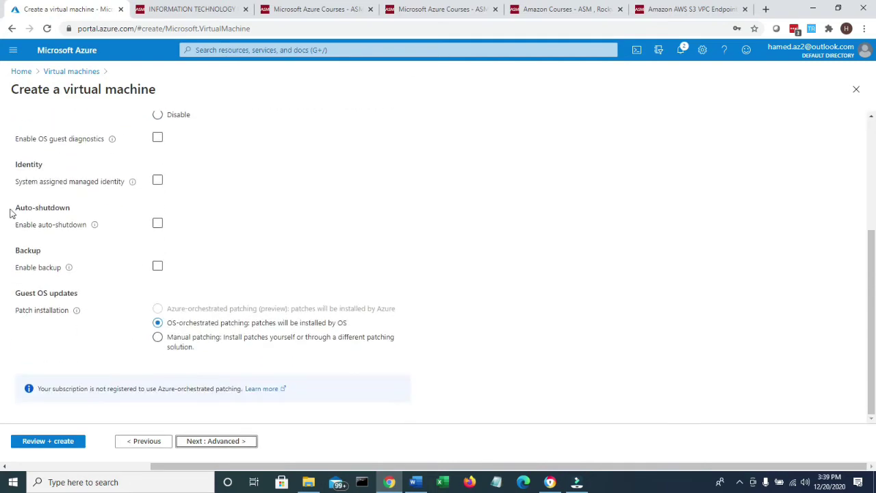
click(219, 442)
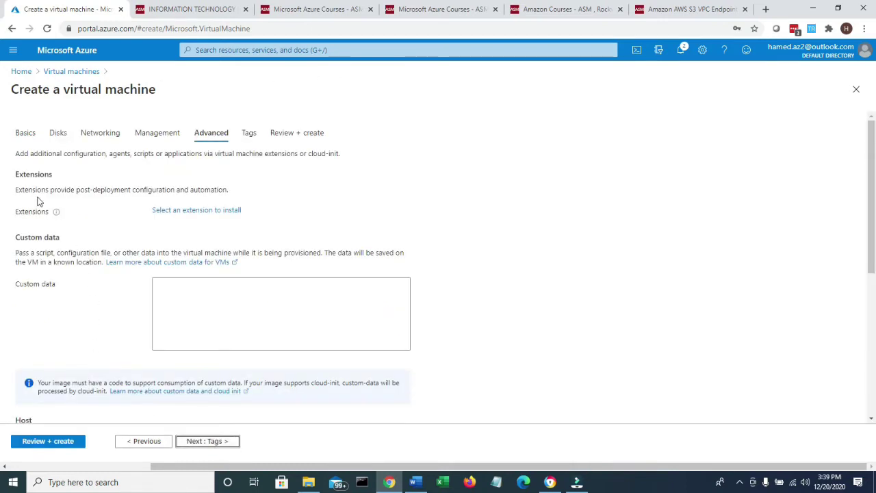
click(236, 307)
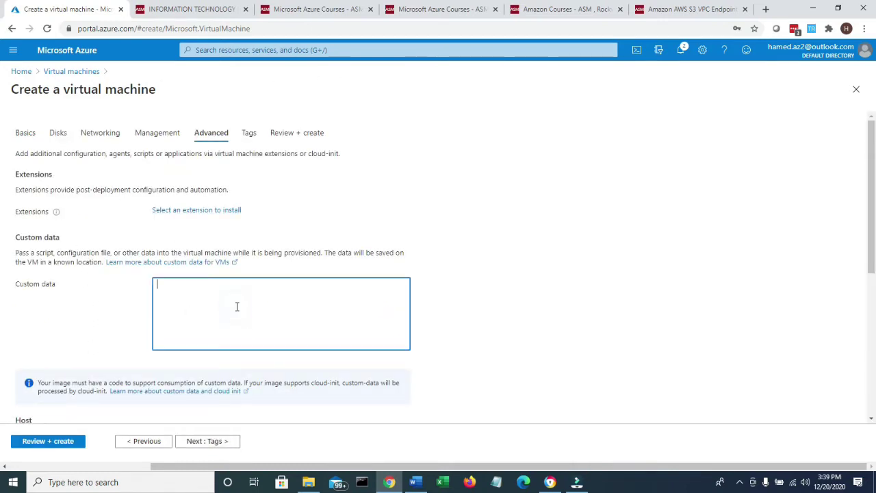
scroll(237, 307, down, 2)
scroll(237, 309, down, 3)
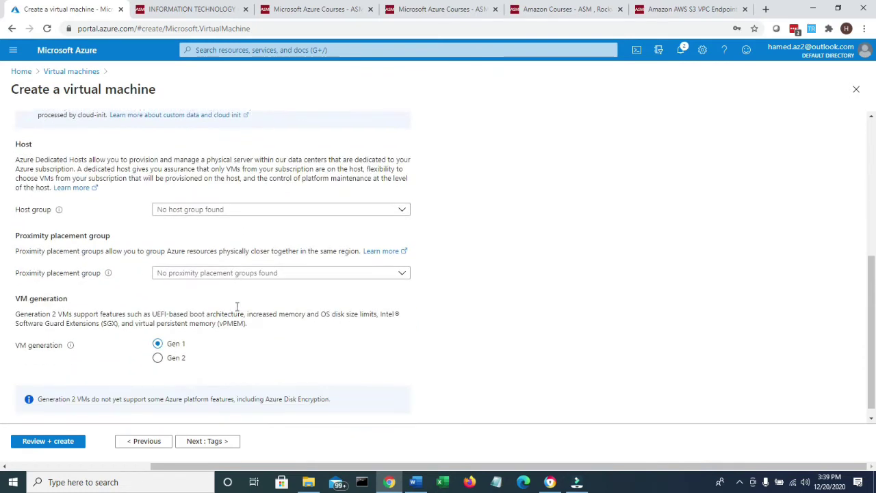
click(205, 442)
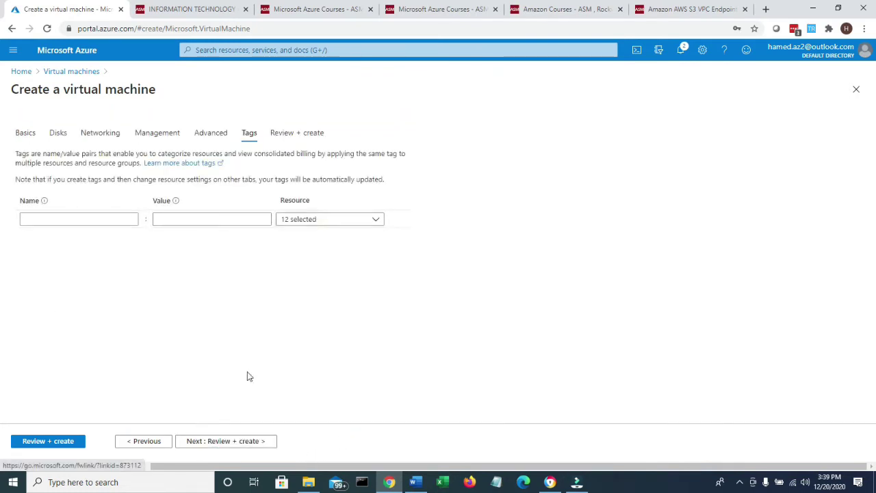
click(228, 443)
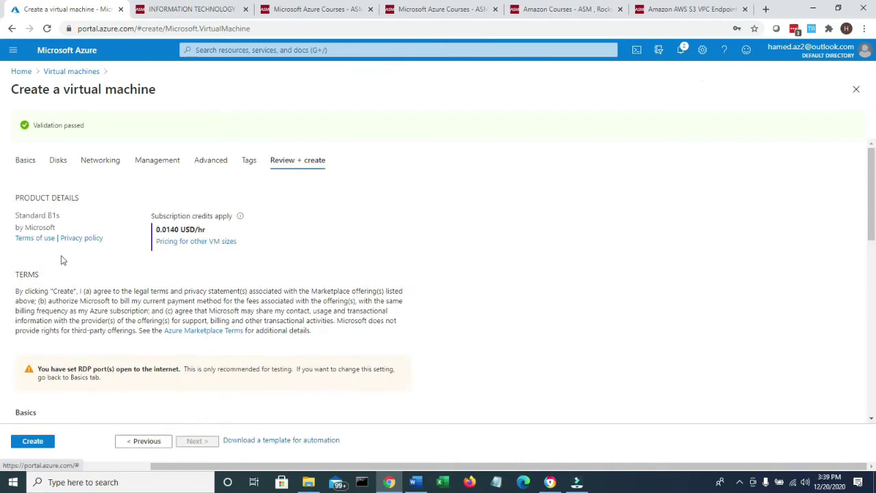
Step: Confirm Validation passed and start deploying the VAWebserver1 virtual machine
drag(100, 124, 31, 127)
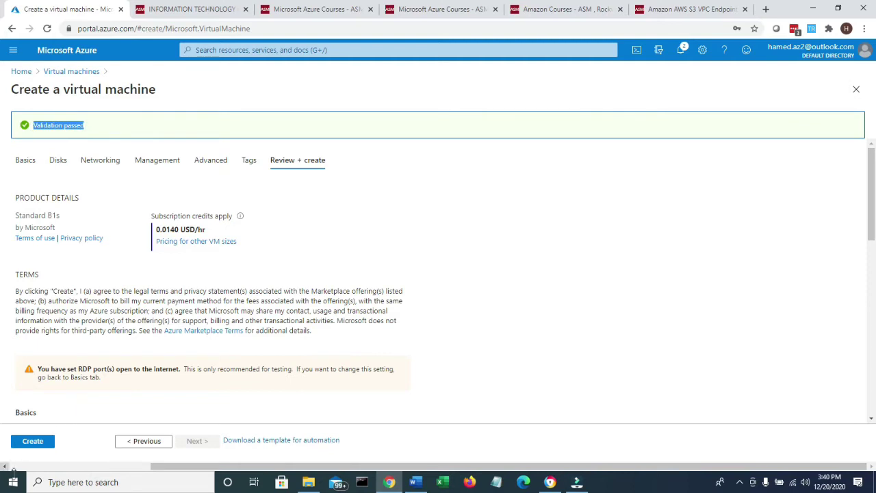
click(36, 443)
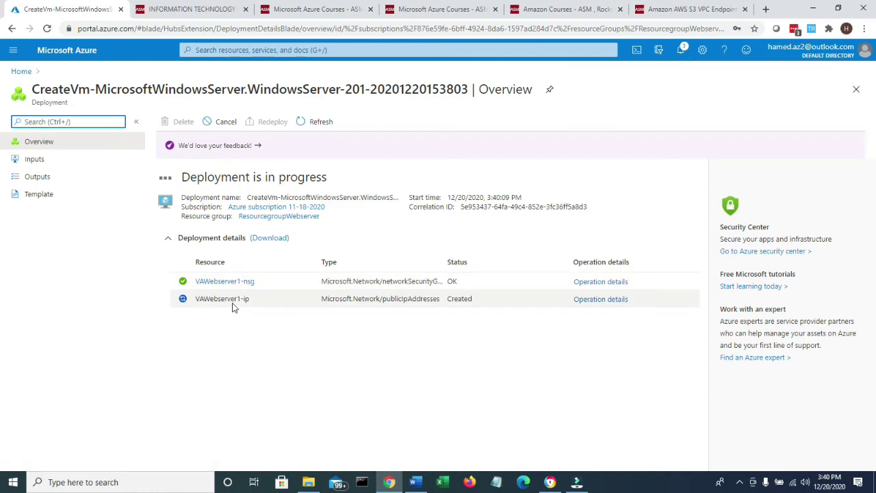
click(413, 480)
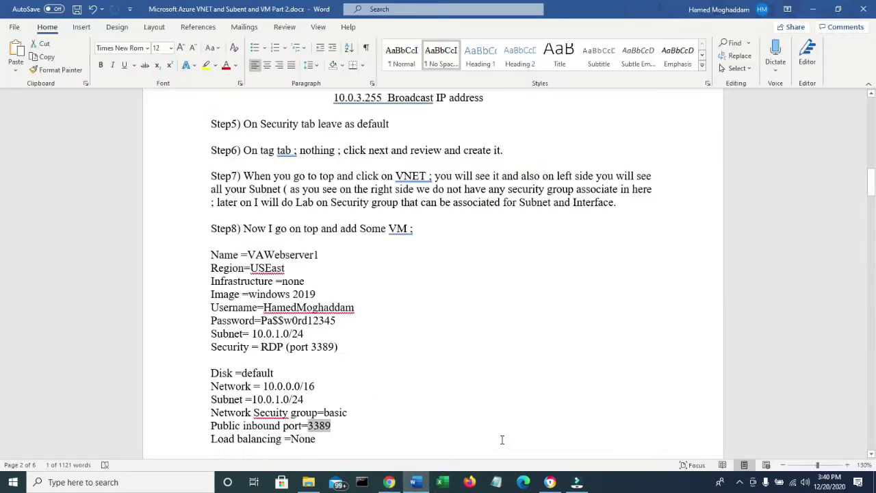
scroll(420, 400, down, 4)
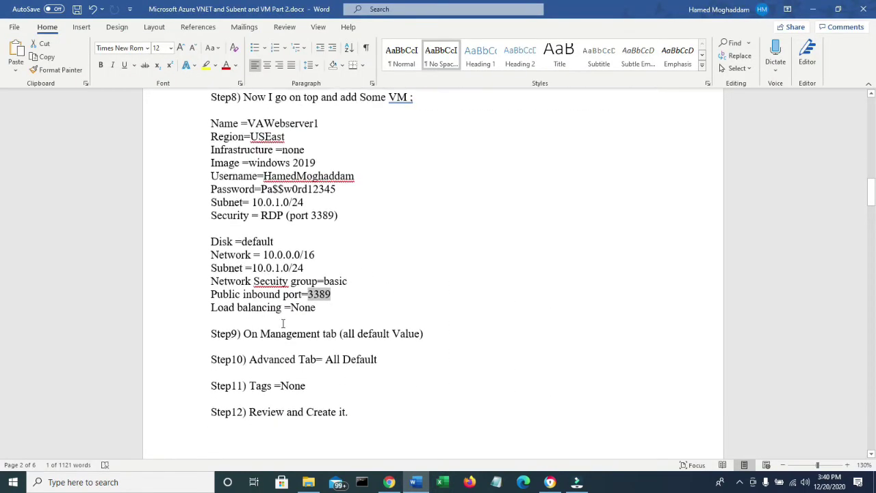
scroll(334, 365, down, 8)
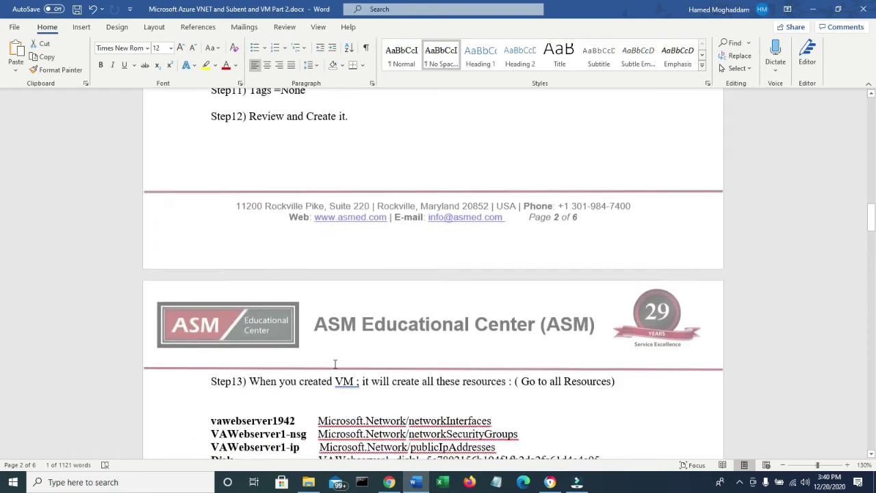
double_click(306, 350)
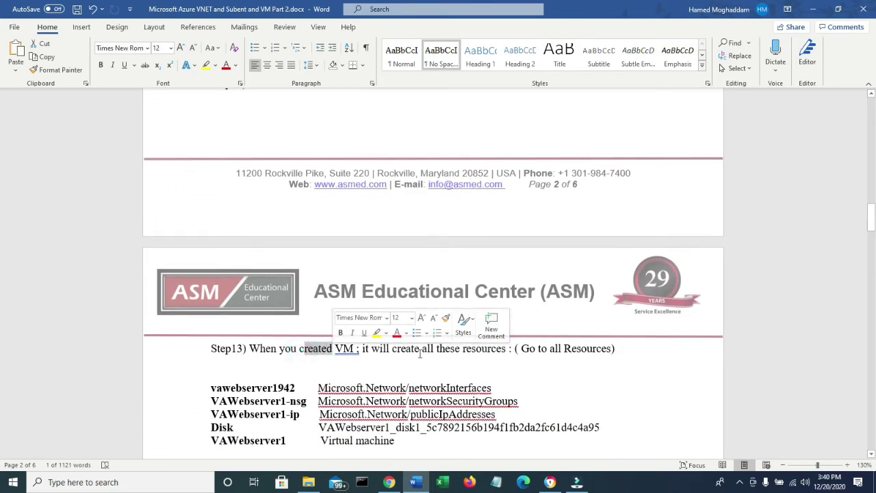
drag(524, 350, 612, 350)
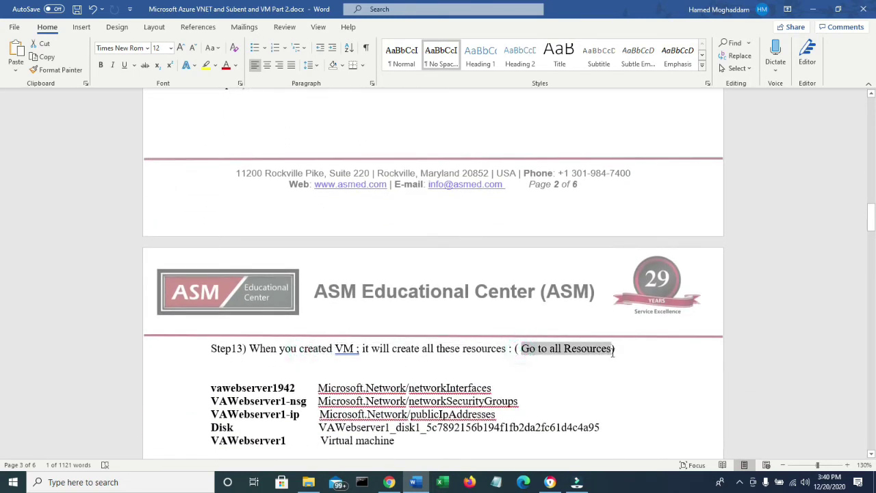
drag(209, 387, 294, 387)
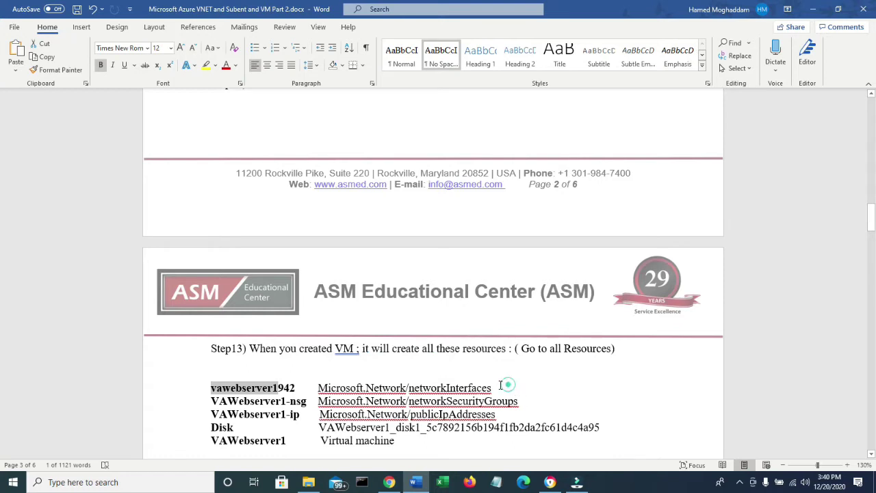
drag(501, 385, 410, 387)
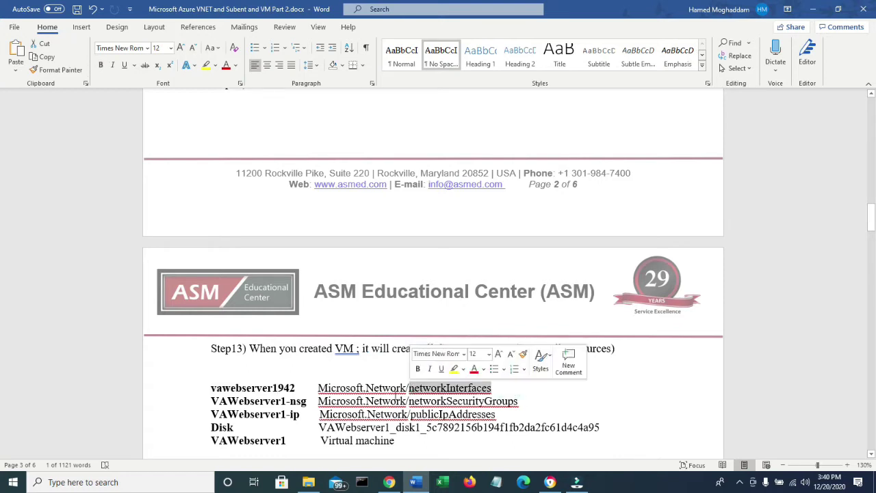
click(212, 396)
drag(212, 396, 306, 401)
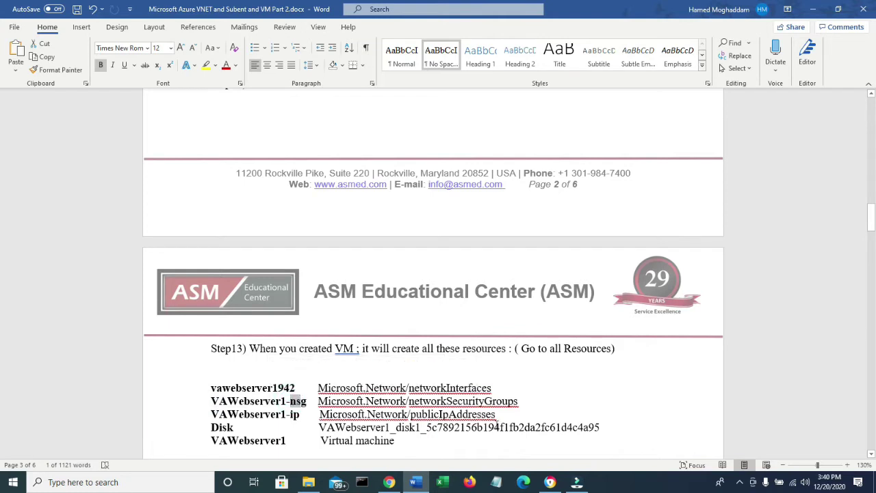
drag(521, 401, 409, 401)
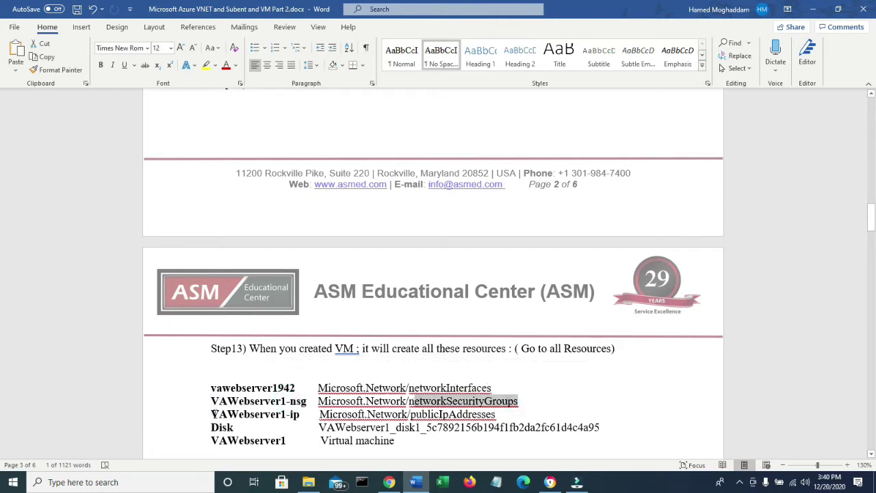
drag(214, 414, 299, 415)
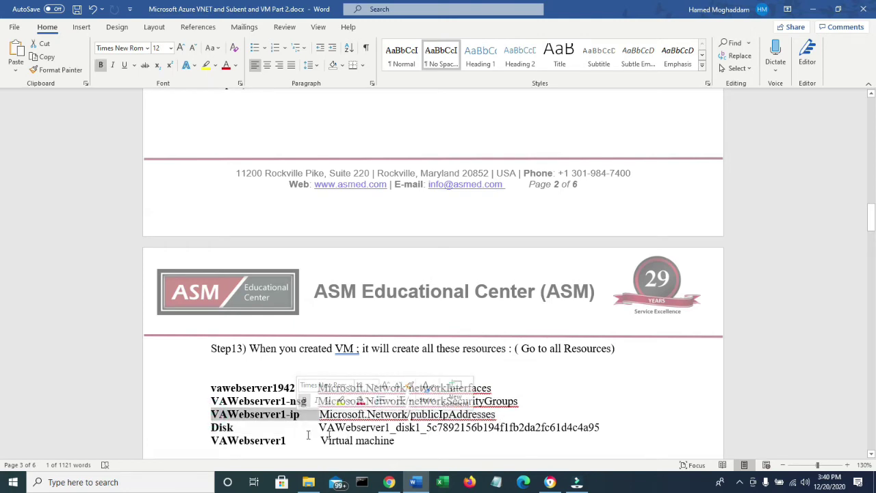
drag(237, 427, 211, 427)
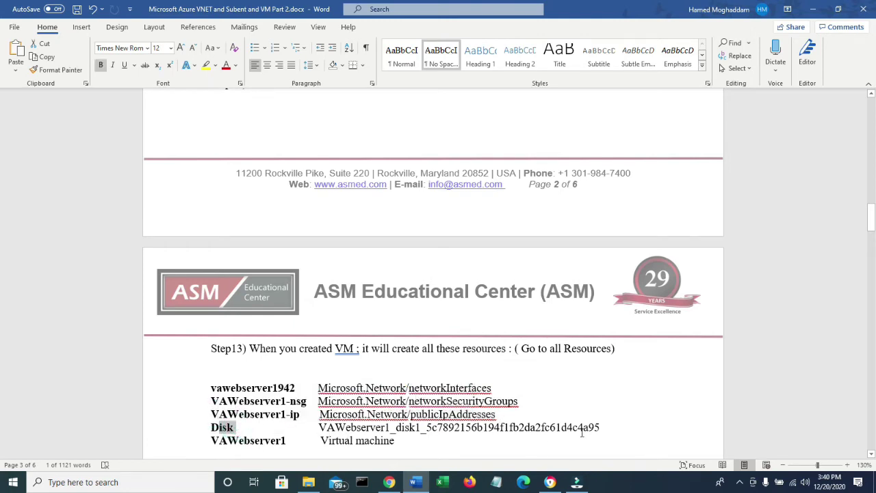
drag(293, 440, 227, 440)
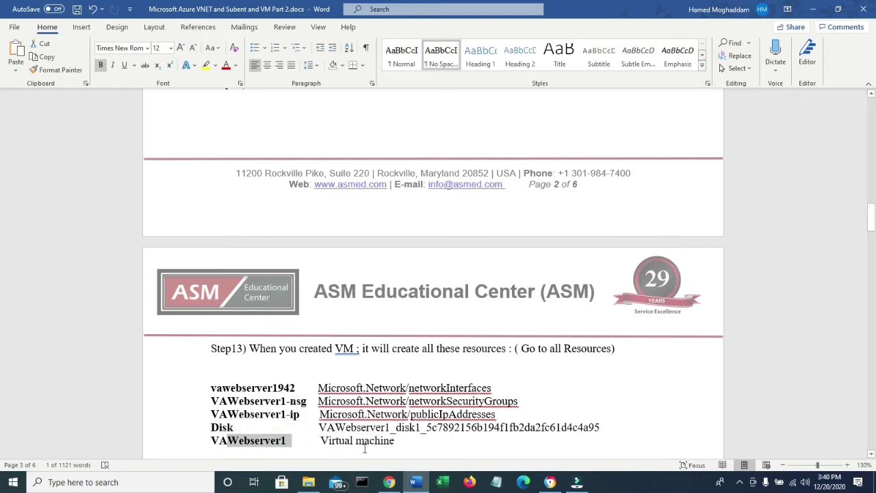
click(388, 483)
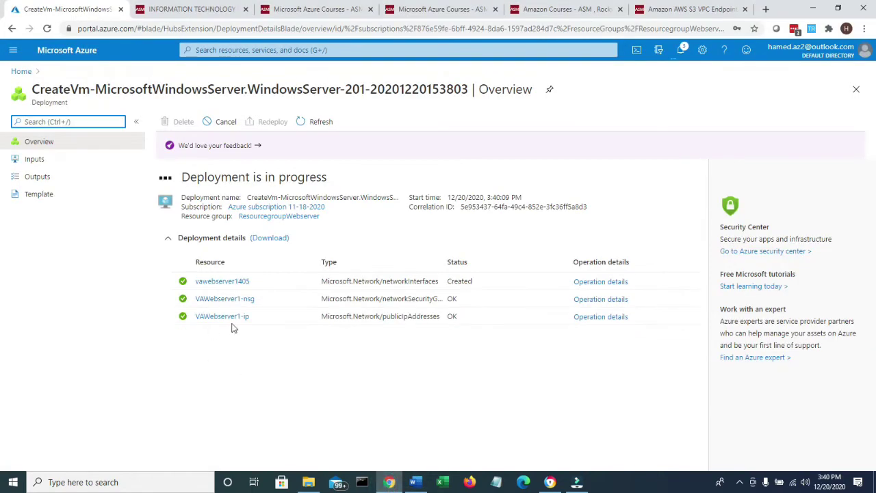
Step: Mark the deployment's networkInterfaces, NSG and publicIpAddresses resource entries
click(432, 283)
drag(432, 283, 381, 283)
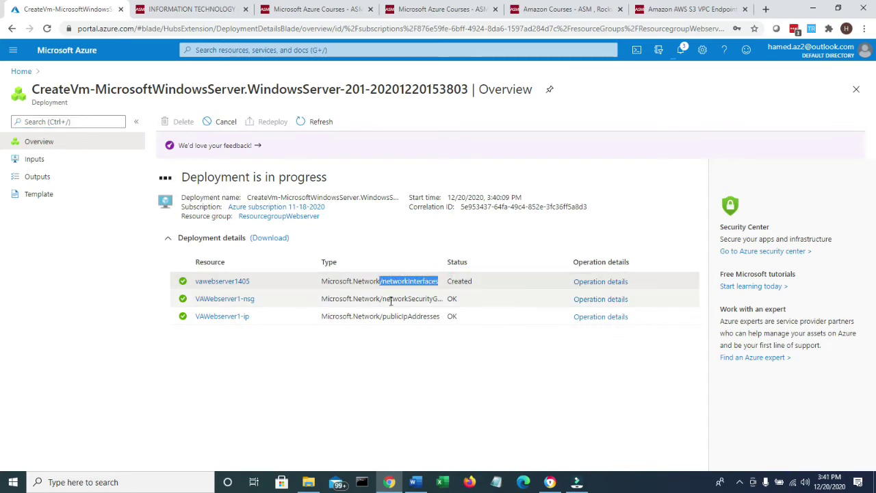
click(385, 298)
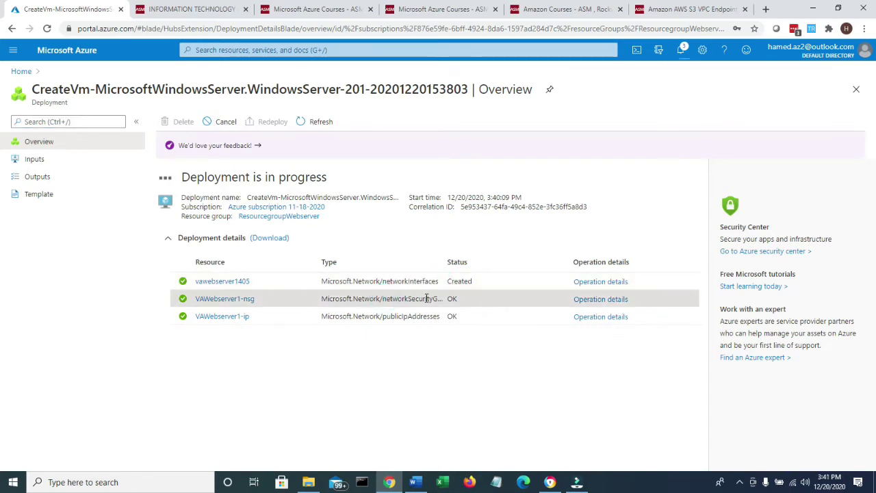
drag(370, 316, 450, 314)
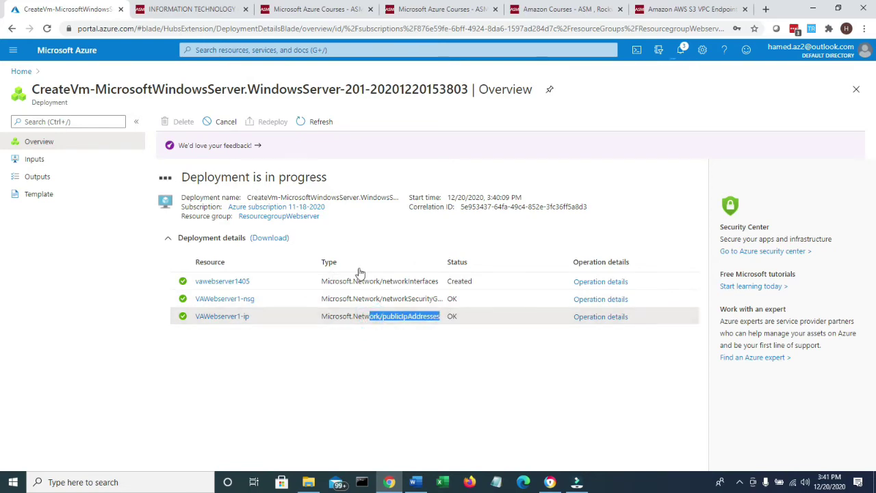
click(415, 482)
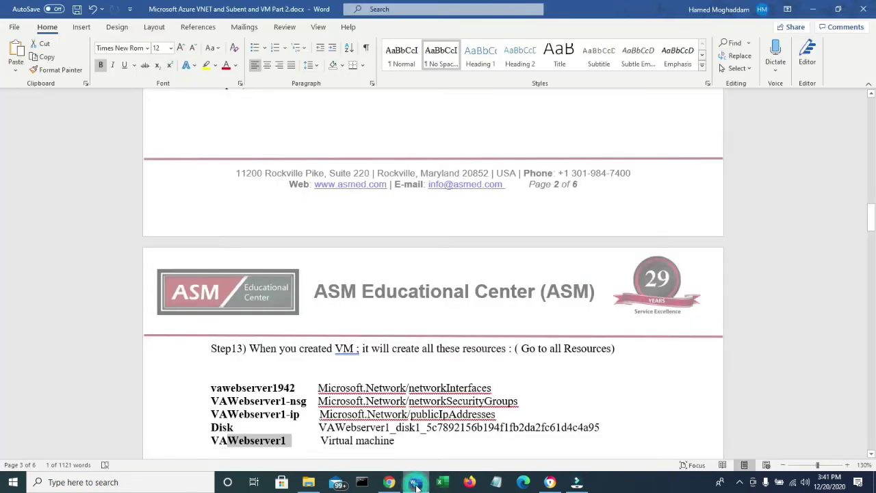
Step: In the Word notes, highlight Step14's heading, the c:\inetpub\wwwroot path and the index.html file name
scroll(411, 452, down, 4)
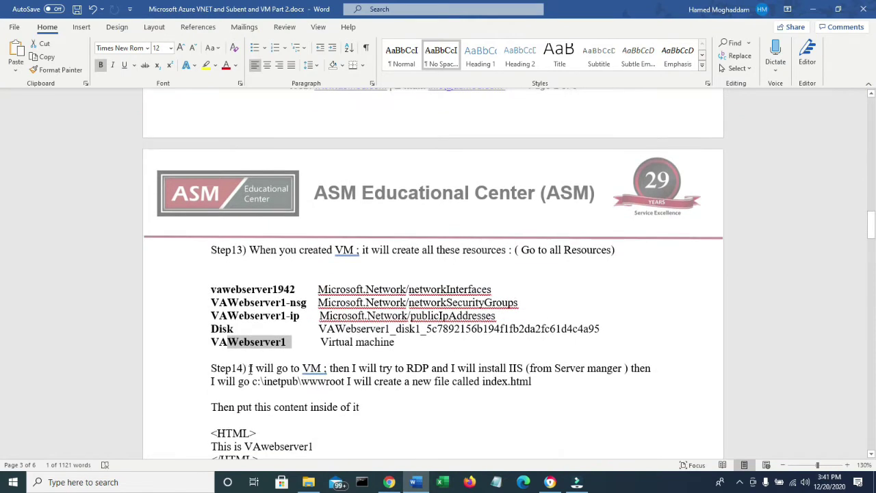
drag(250, 368, 616, 362)
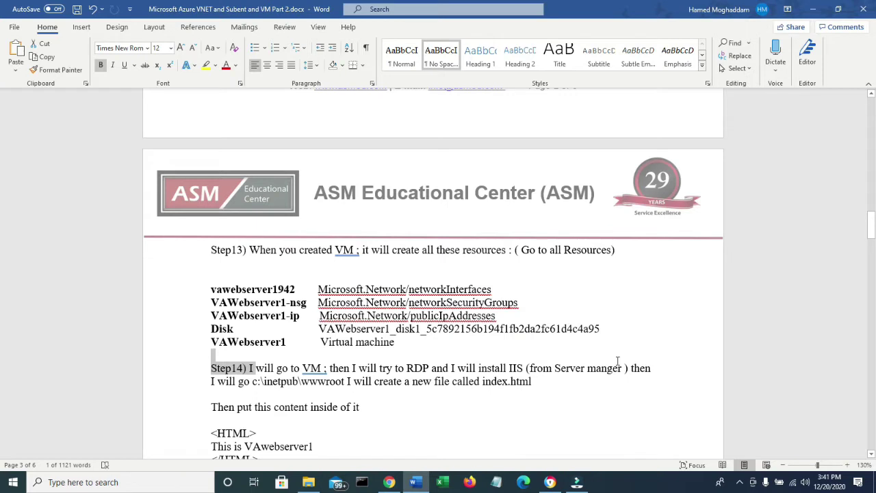
drag(618, 361, 617, 361)
drag(254, 381, 321, 381)
drag(374, 382, 412, 382)
drag(531, 381, 453, 381)
Step: Highlight the three HTML lines for the page, then minimize Word
scroll(315, 437, down, 1)
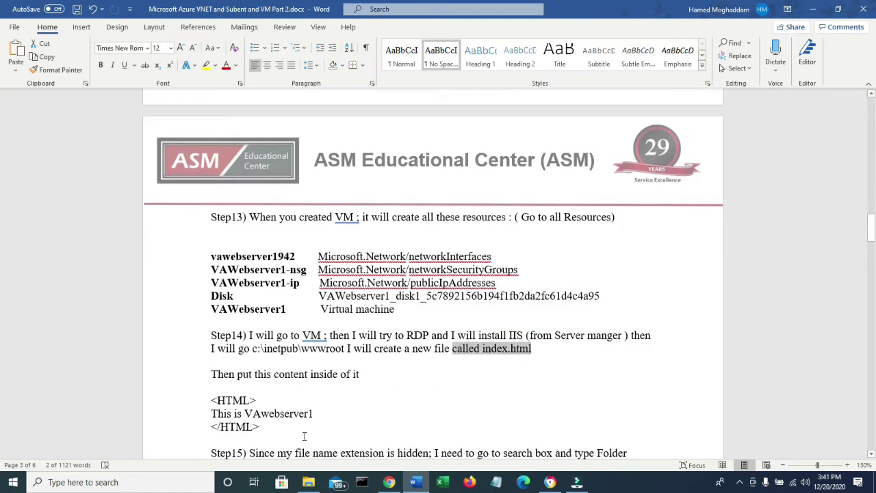
drag(267, 429, 209, 404)
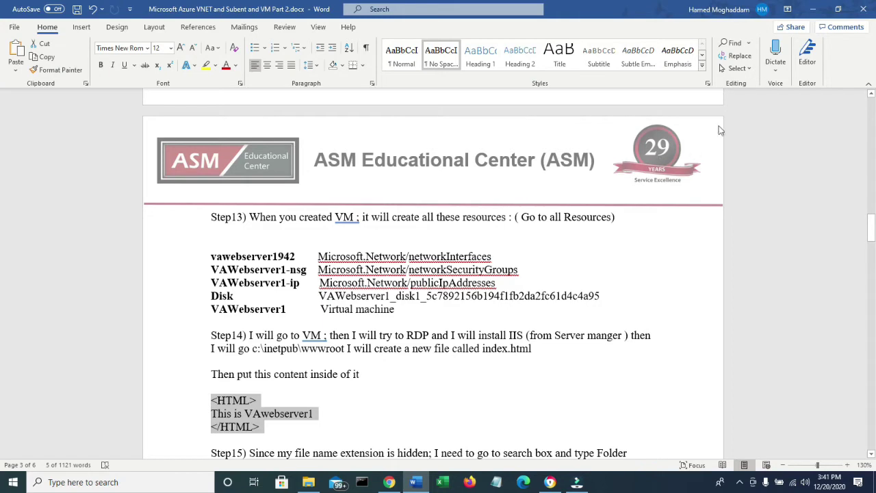
click(818, 13)
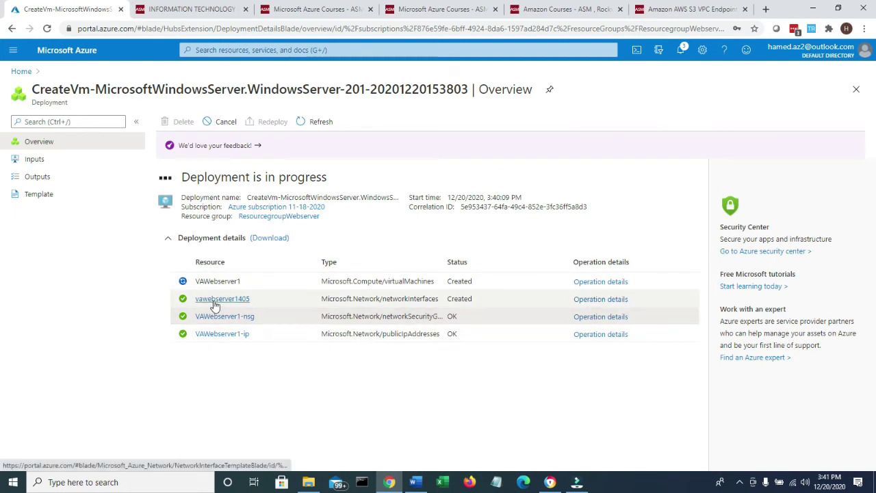
Step: From Home, search the portal for 'secuity' and open the Network security groups list
click(27, 72)
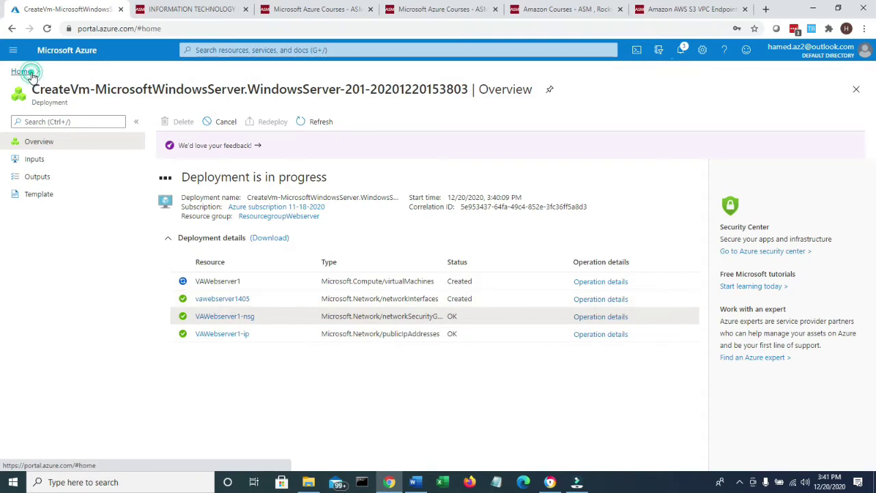
click(223, 51)
text(s)
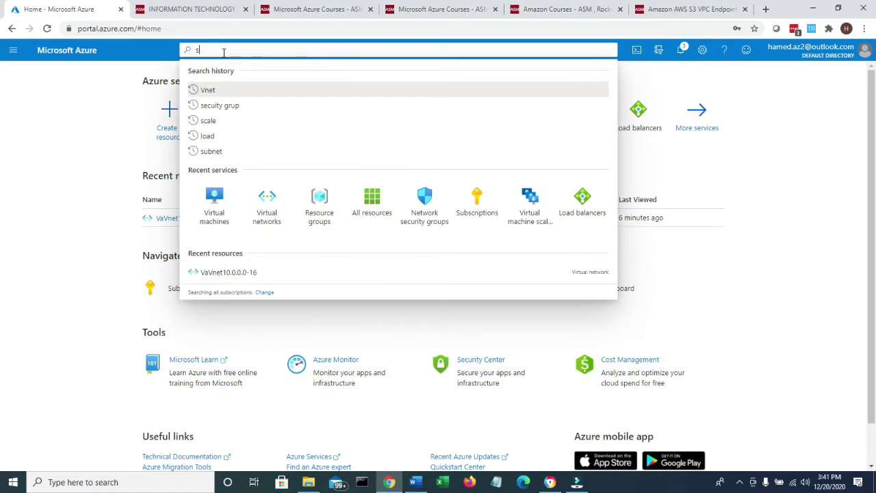
text(ecuitygr)
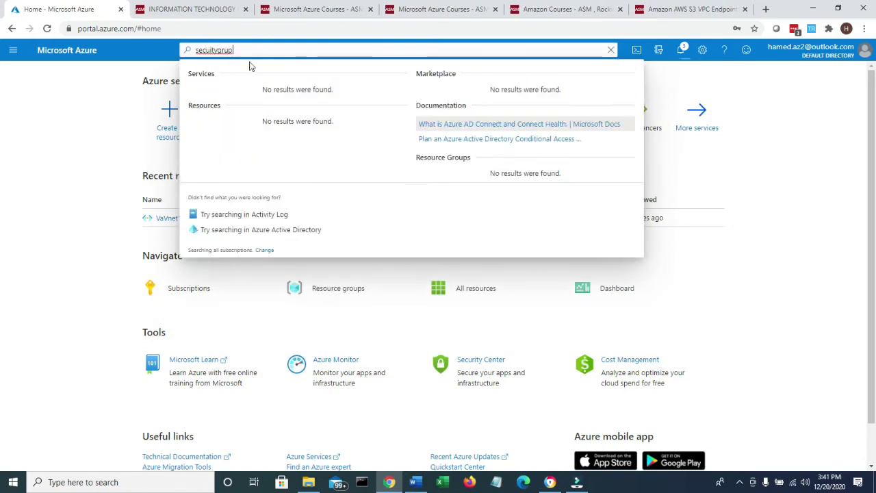
text(up)
key(BackSpace)
key(BackSpace)
key(BackSpace)
key(BackSpace)
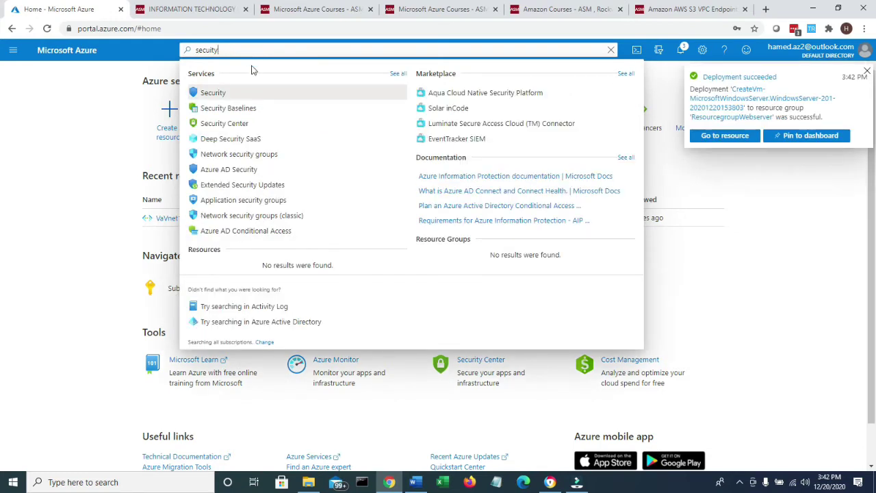
click(241, 164)
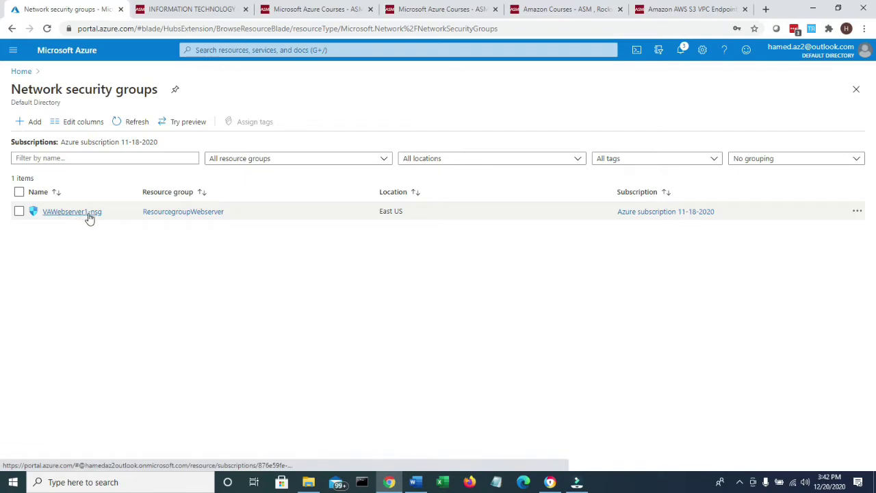
Step: Check the VAWebserver1-nsg resource name in the Word lab notes
click(416, 481)
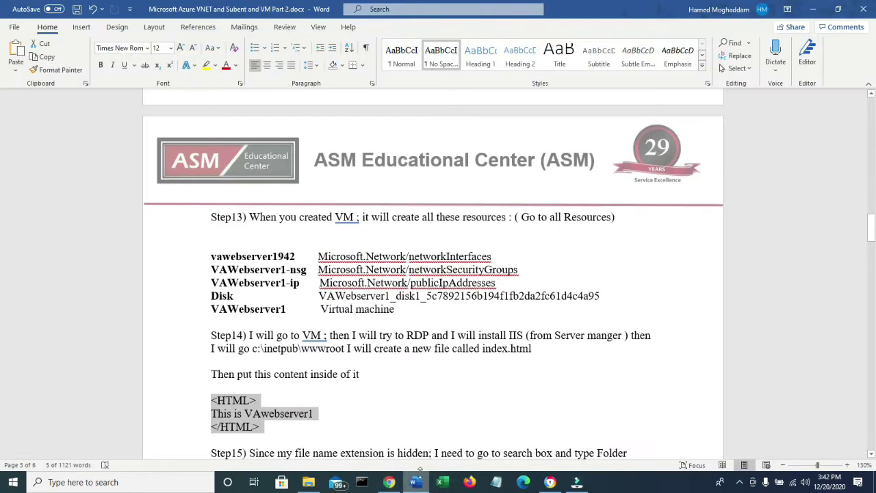
double_click(301, 271)
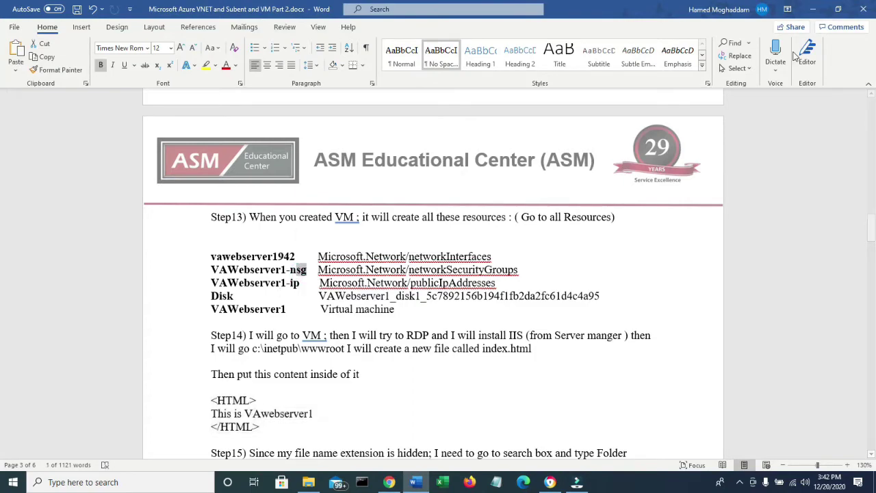
click(813, 9)
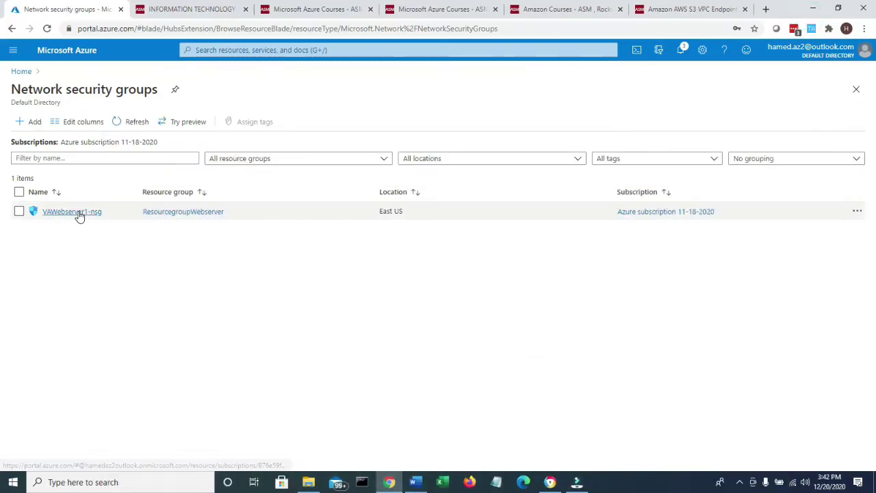
Step: Review VAWebserver1-nsg's inbound and outbound security rules, then return to the portal home page
click(76, 212)
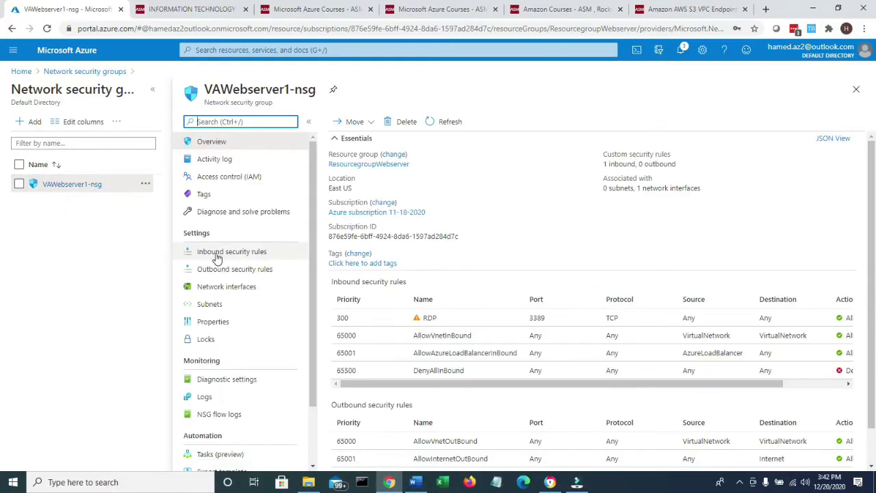
click(211, 252)
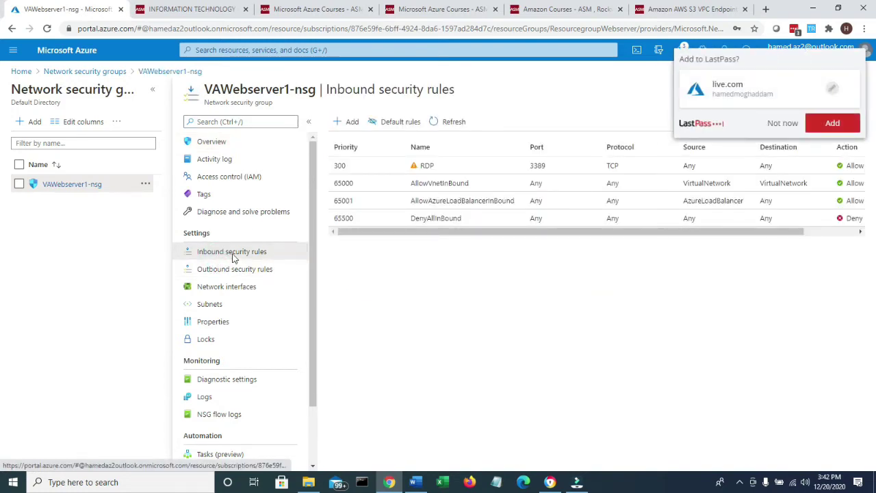
click(783, 124)
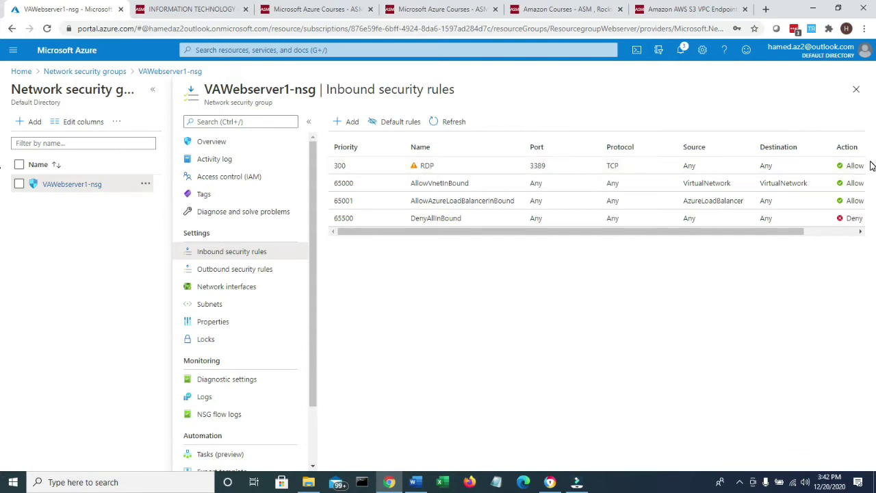
click(255, 270)
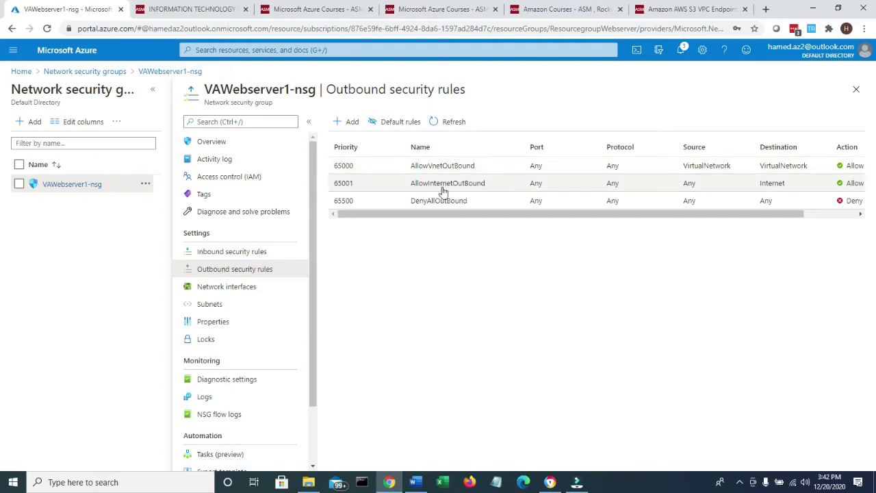
click(226, 253)
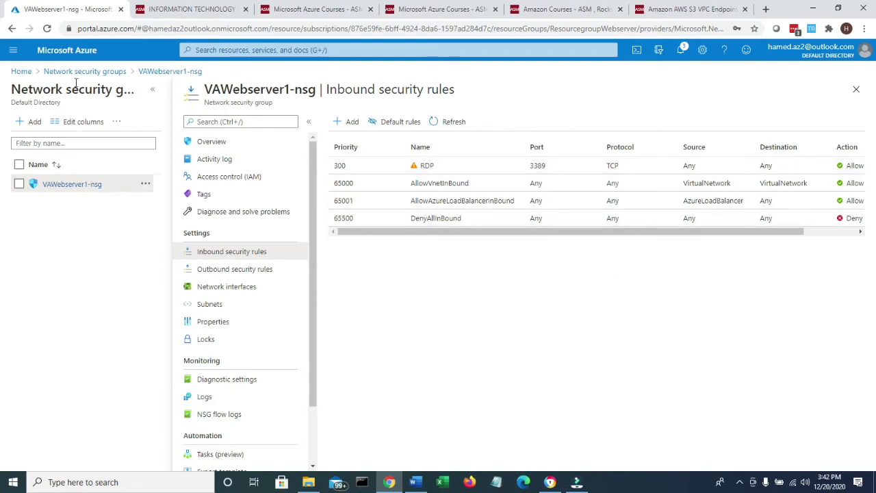
click(22, 72)
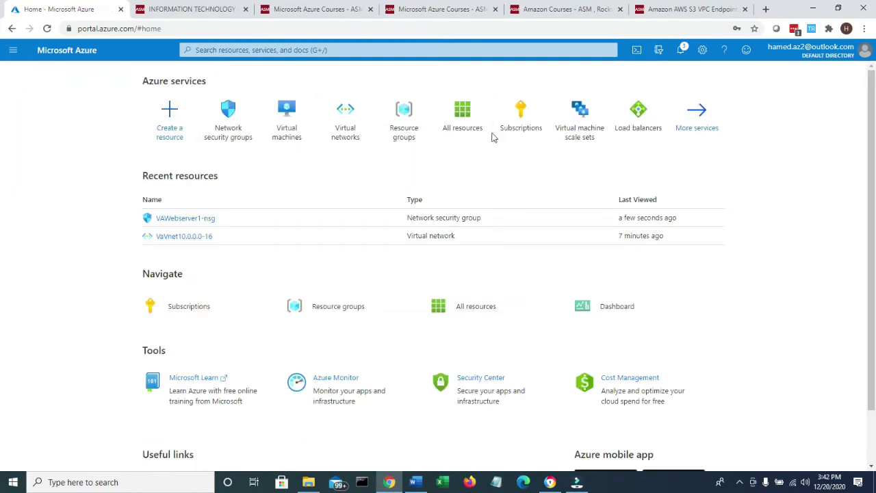
Step: In All resources, highlight the VAWebserver1-ip public IP, the VAWebserver1-nsg row and the network interface
click(479, 116)
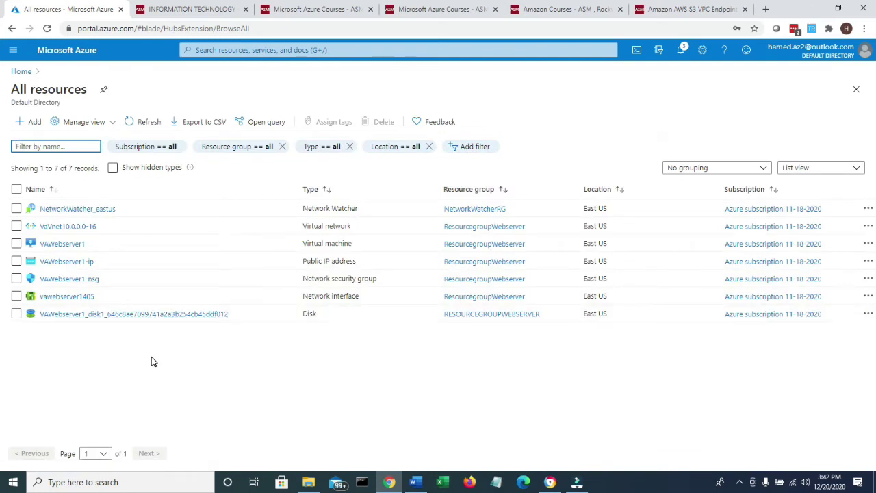
drag(113, 230, 2, 232)
click(121, 249)
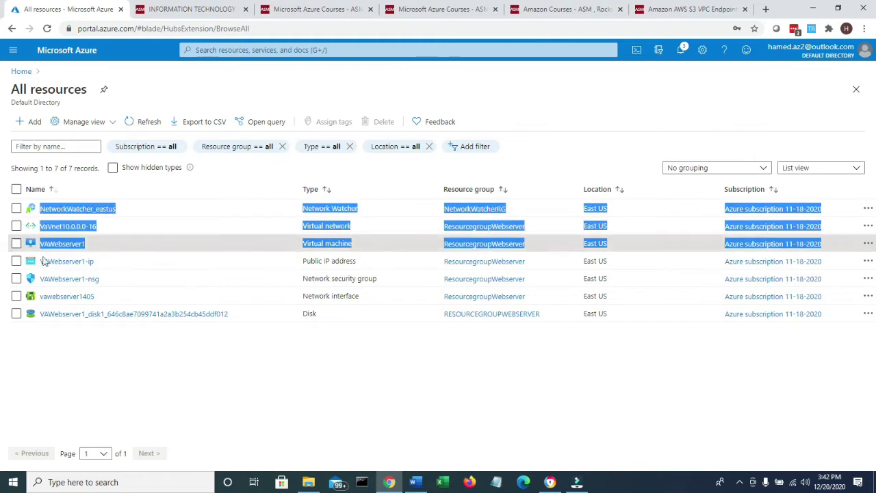
click(110, 267)
drag(109, 267, 35, 272)
triple_click(130, 284)
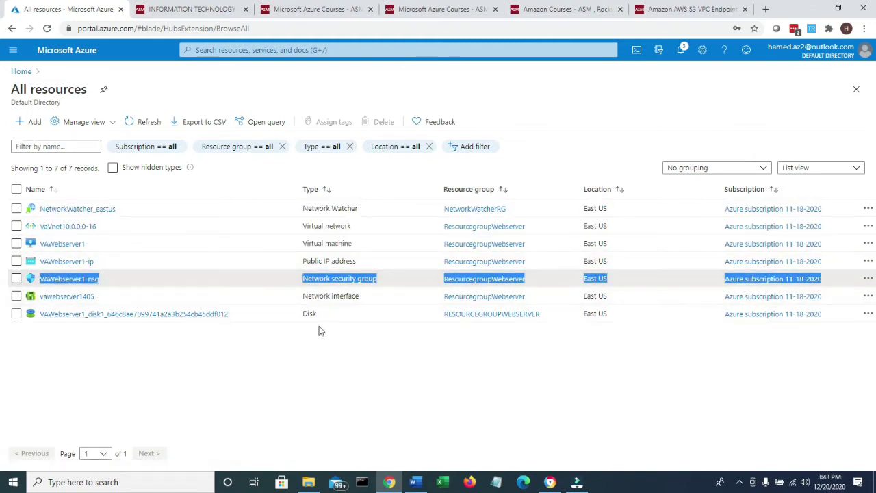
drag(375, 299, 289, 301)
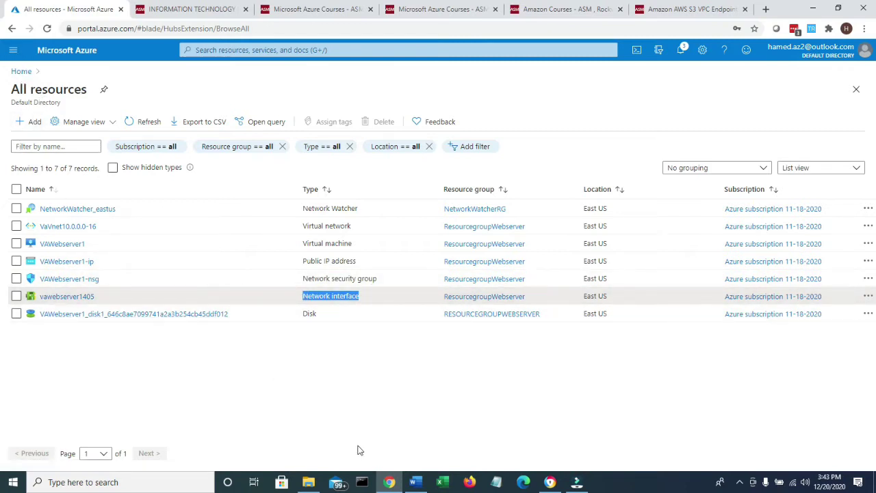
Step: Highlight the RDP connection step in the lab notes, then return to the portal home page
click(424, 483)
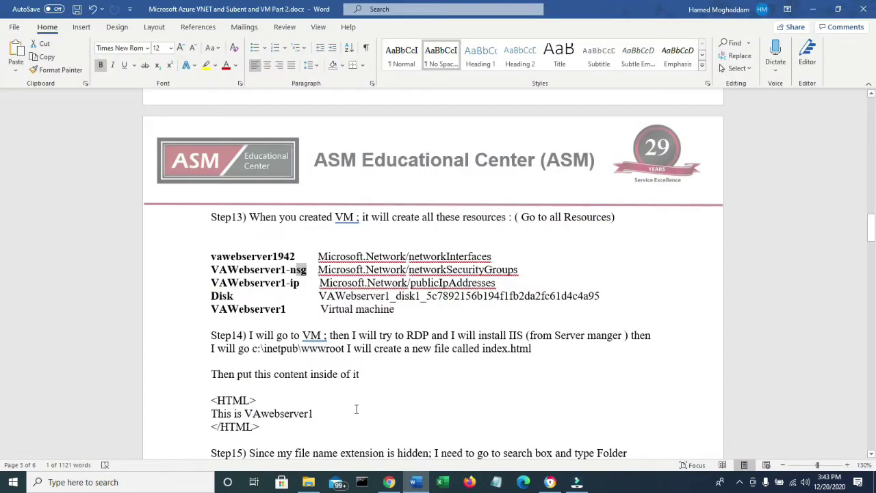
drag(266, 339, 434, 348)
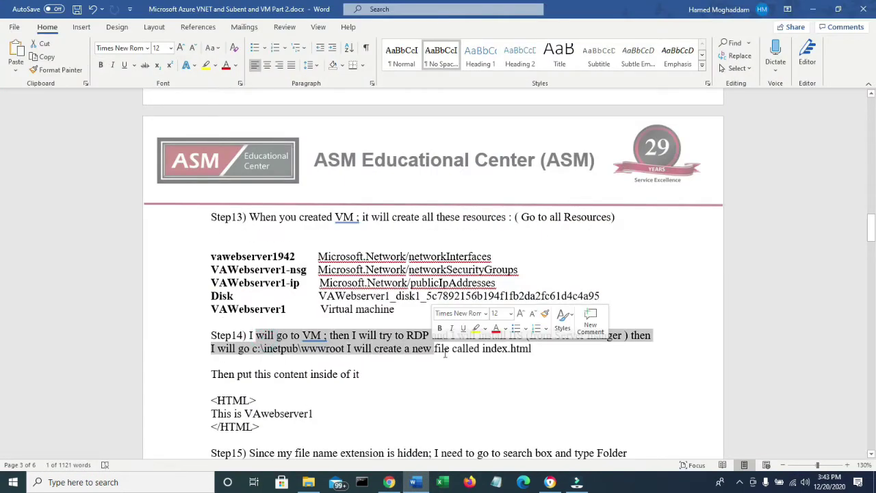
click(812, 9)
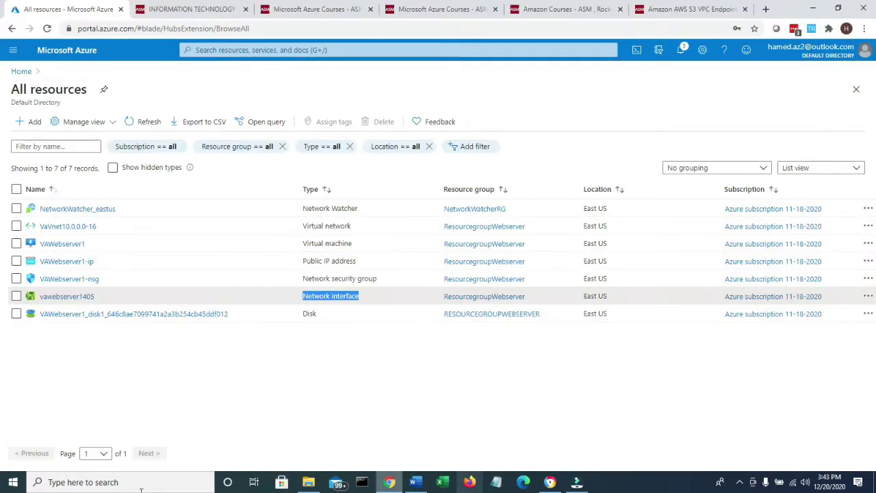
click(22, 72)
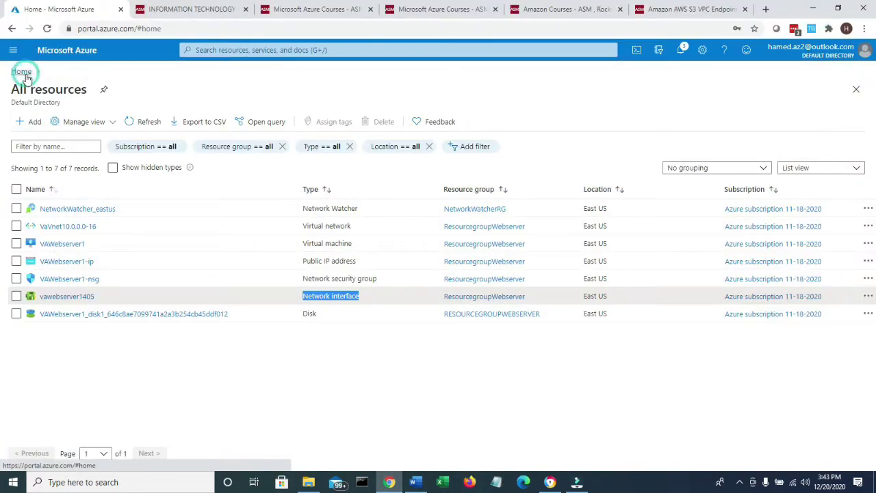
Step: Open VAWebserver1 from Virtual machines and choose Connect > RDP
click(352, 115)
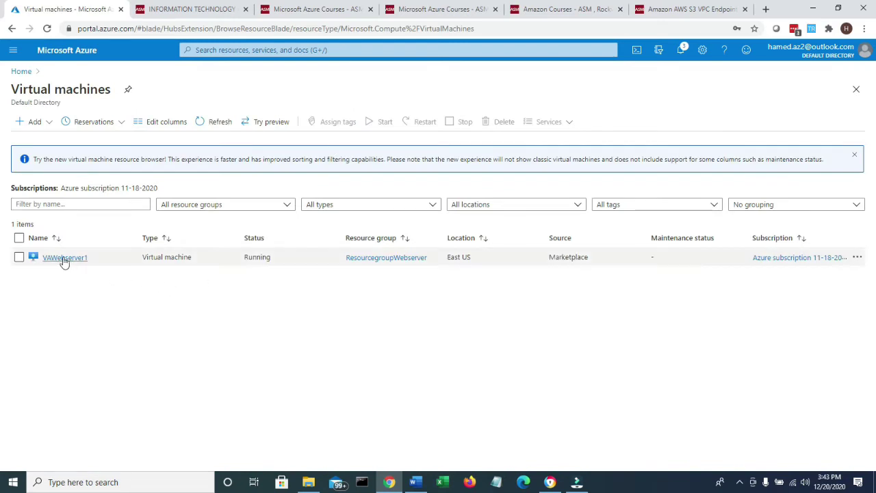
click(61, 257)
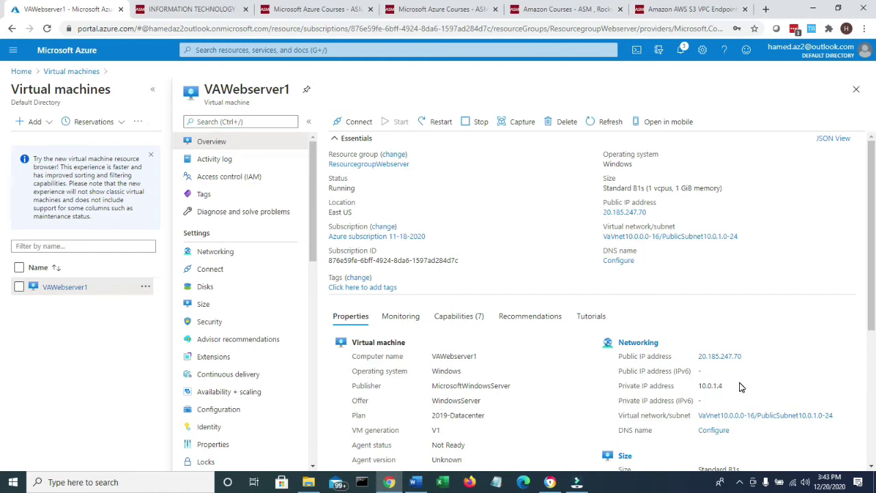
click(357, 127)
click(351, 142)
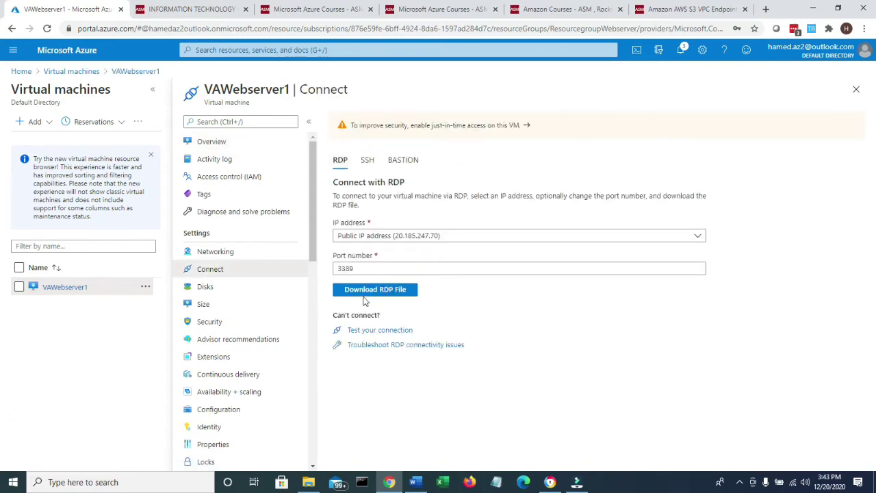
Step: Download and open VAWebserver1's RDP file, accepting the publisher warning
click(374, 290)
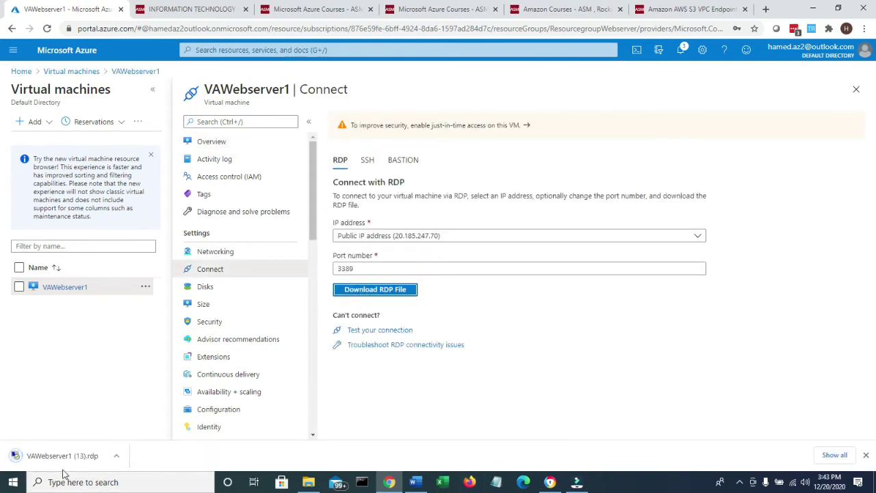
click(60, 458)
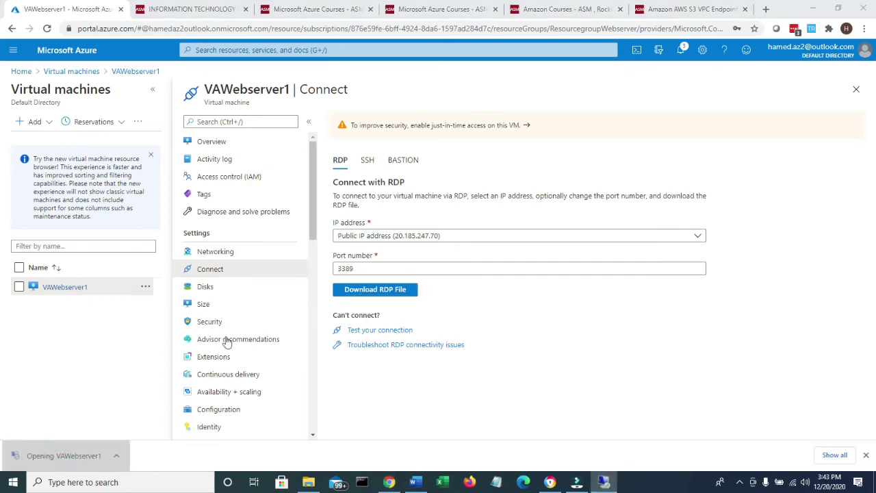
click(514, 299)
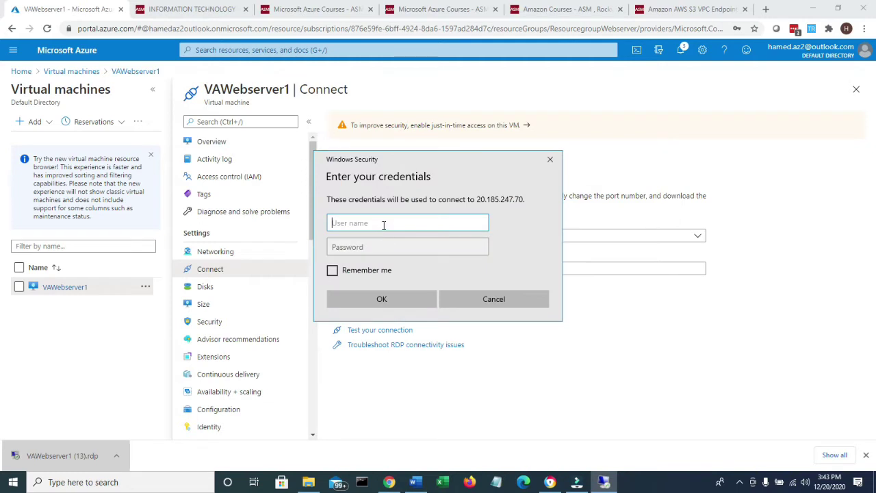
Step: Enter the VM's username and password, remember the credentials, and accept the certificate warning
text(hamed)
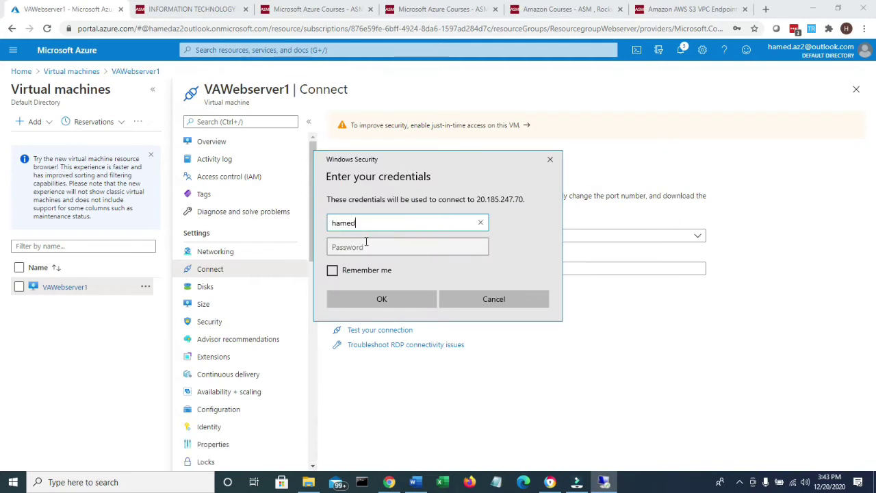
text(moghaddam)
key(Tab)
text(••)
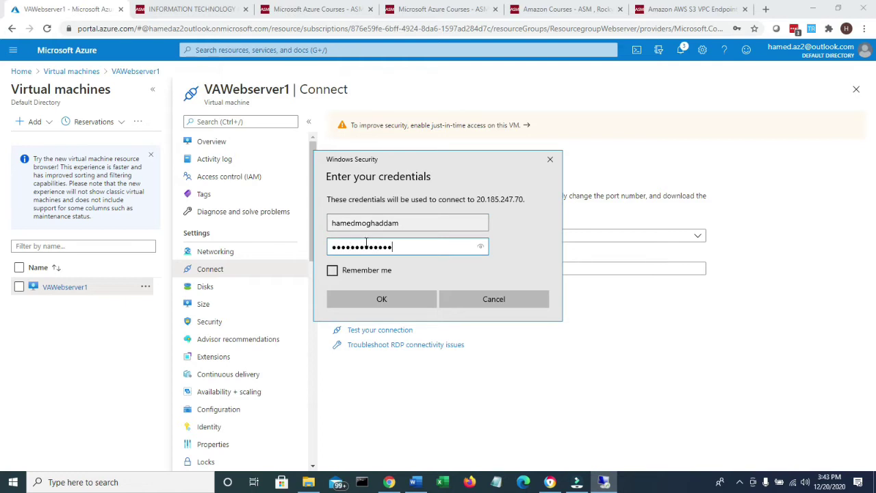
click(334, 271)
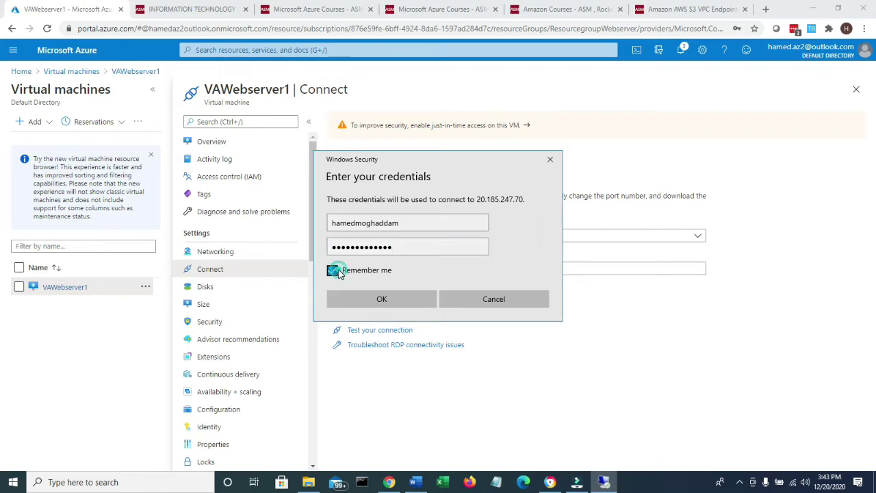
click(368, 301)
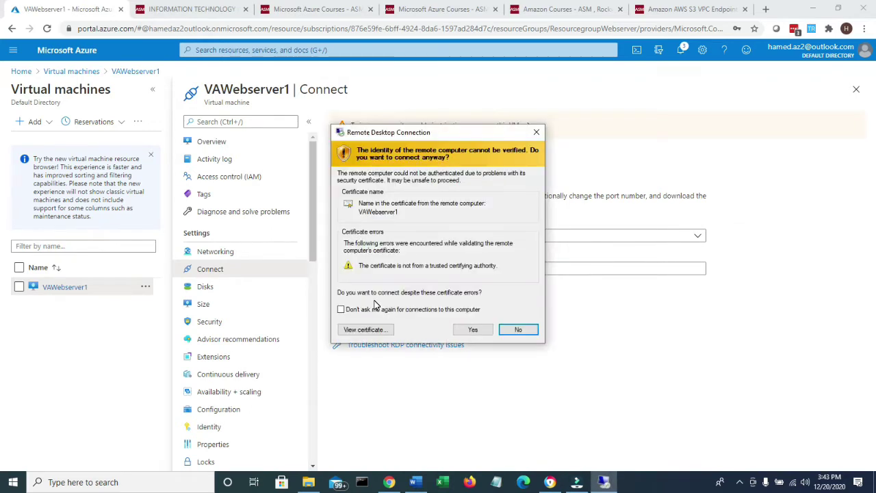
click(472, 330)
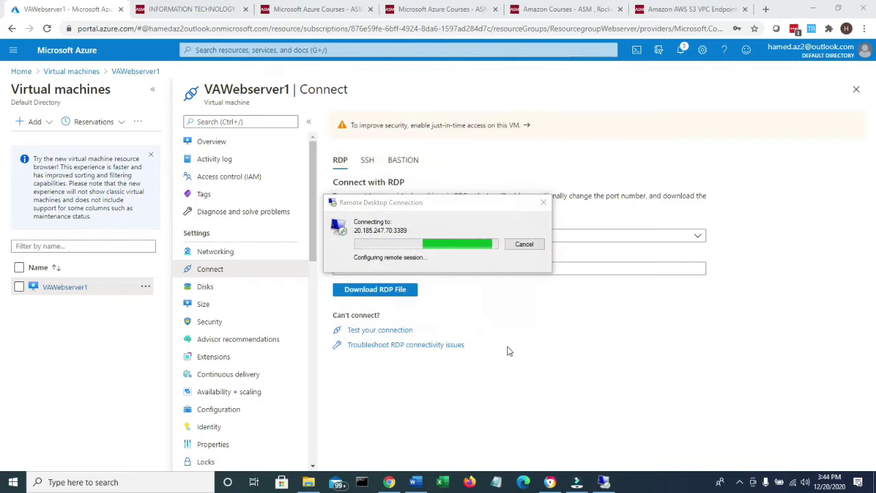
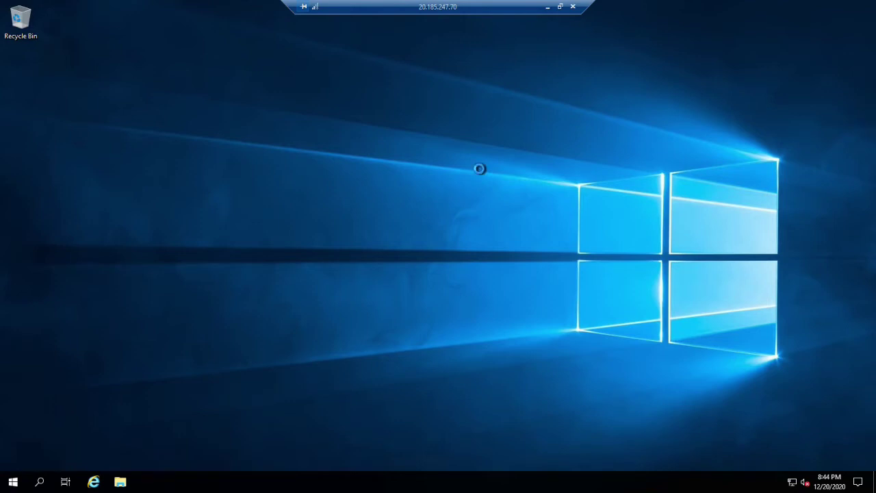
Step: Allow network discovery, create a desktop folder named VAwebserver1, and restore Server Manager
click(768, 204)
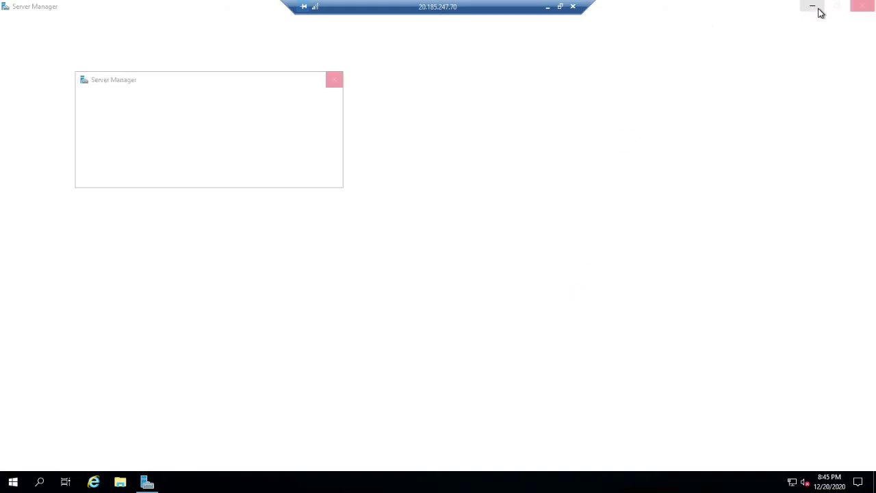
click(814, 8)
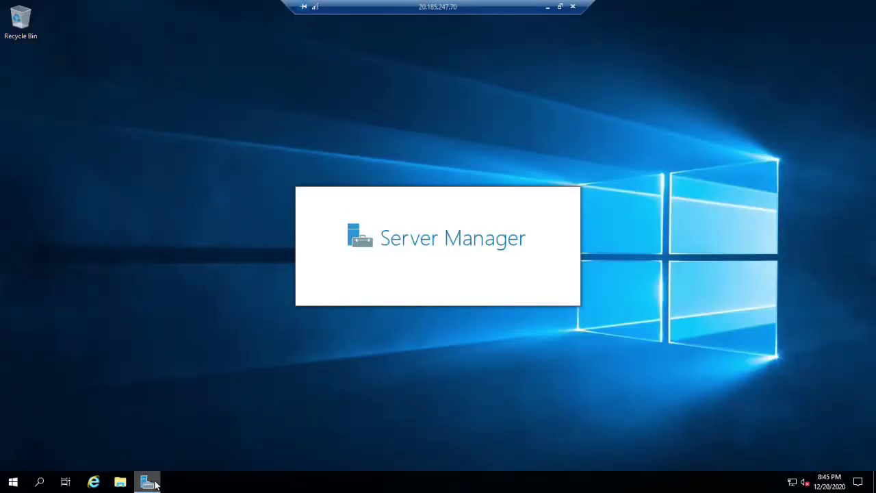
mouse_move(150, 483)
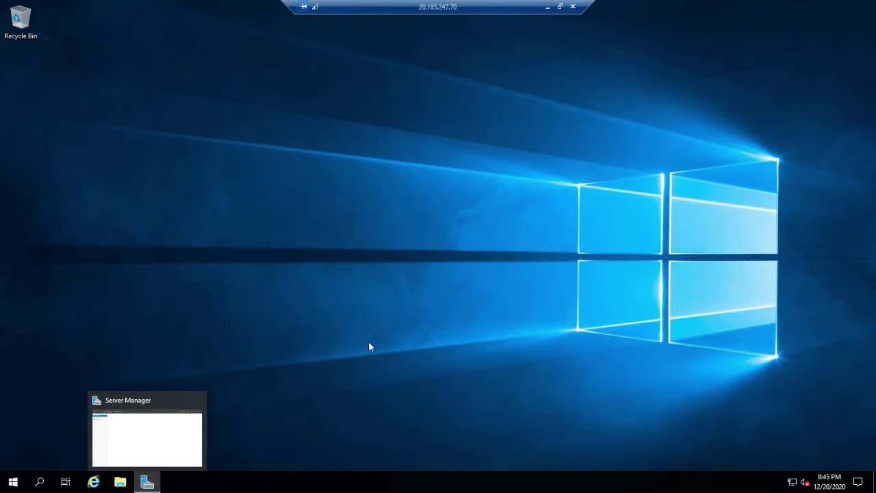
right_click(239, 162)
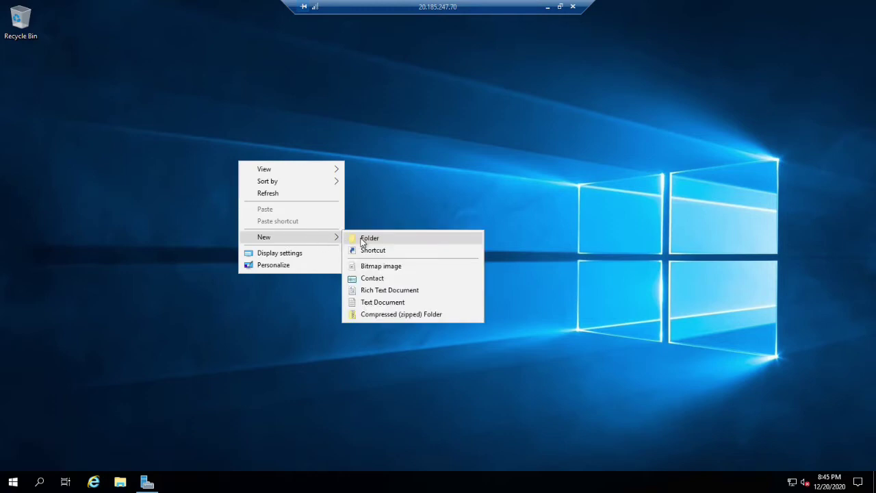
click(365, 238)
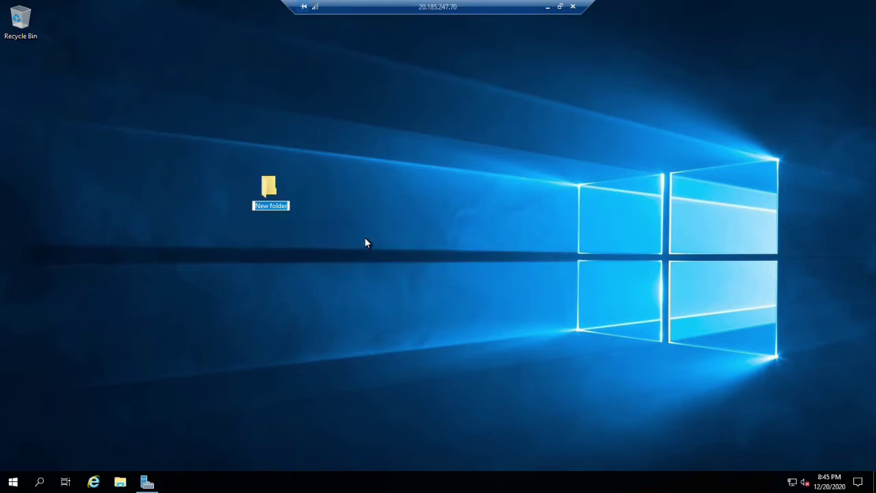
text(VAwebserver1)
key(Return)
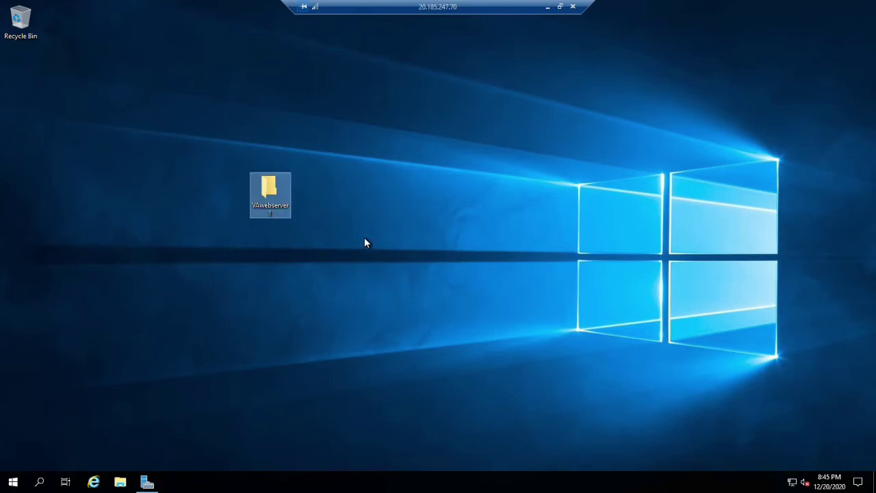
mouse_move(147, 481)
click(147, 450)
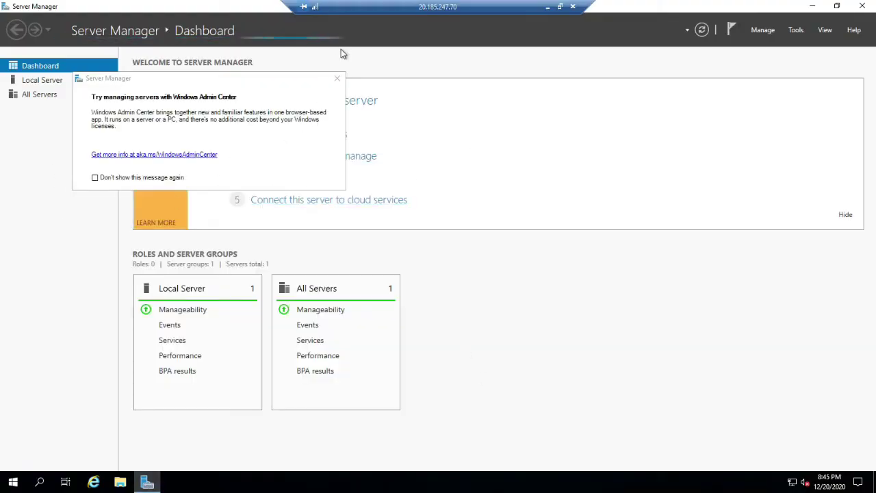
Step: Dismiss the Admin Center notice and set IE Enhanced Security Configuration to Off for Administrators and Users
click(336, 80)
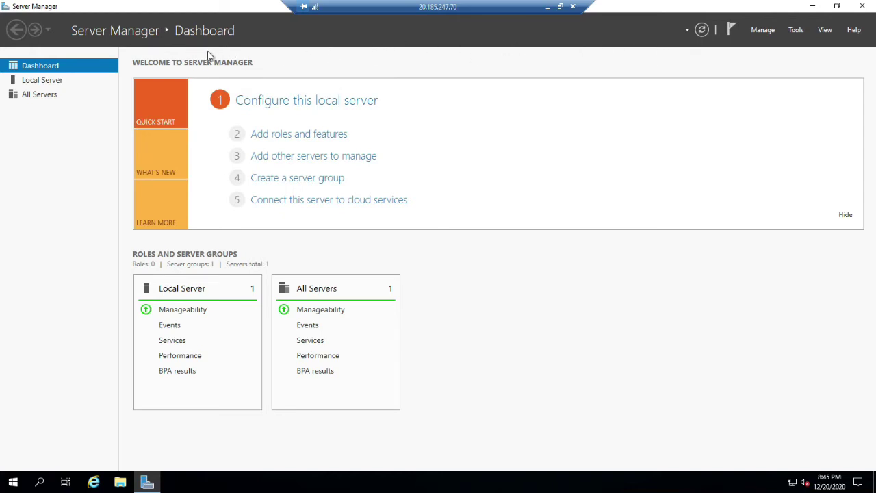
click(40, 80)
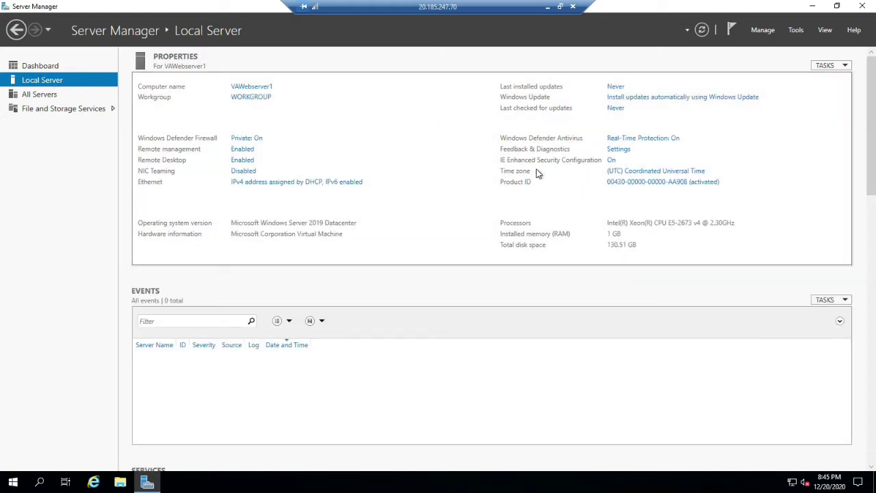
click(613, 163)
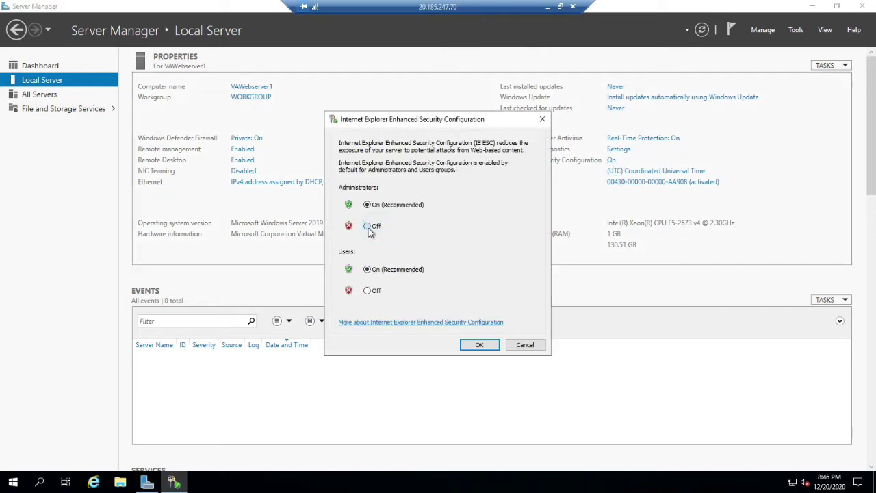
click(367, 227)
click(368, 292)
click(482, 346)
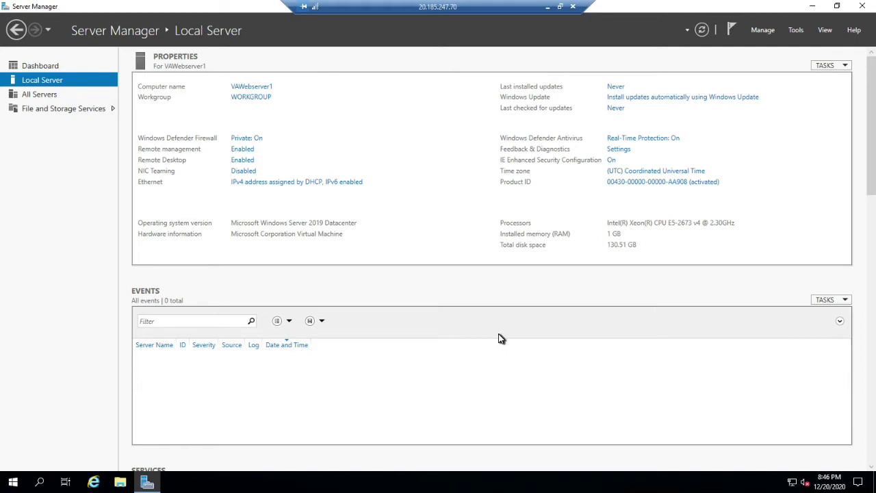
Step: In Add Roles and Features on VAwebserver1, select Web Server (IIS) with its management tools
click(762, 30)
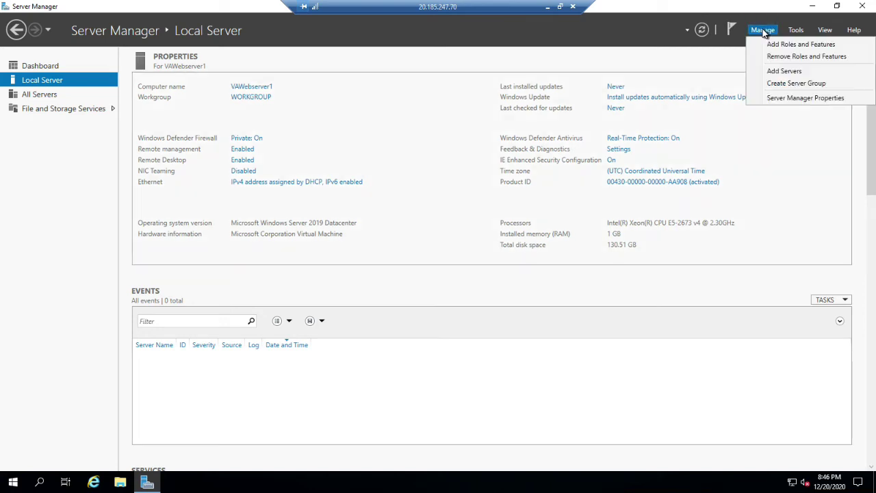
click(772, 45)
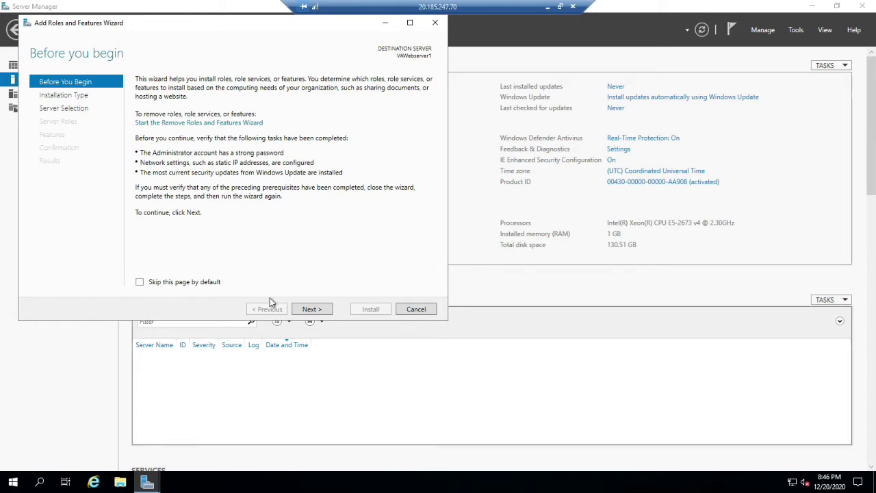
click(324, 314)
click(319, 313)
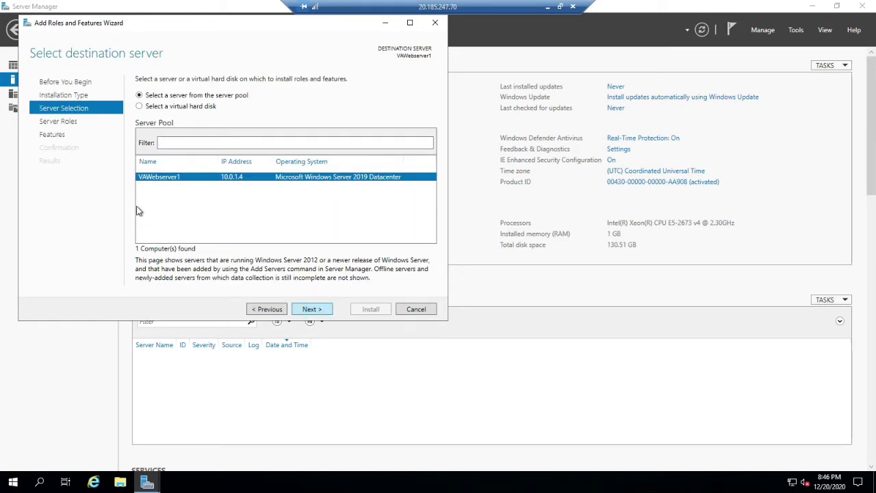
click(319, 311)
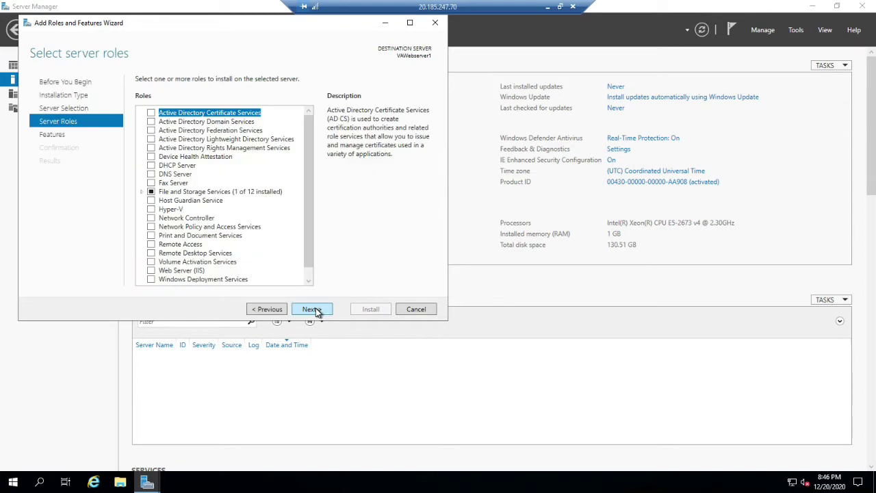
click(151, 271)
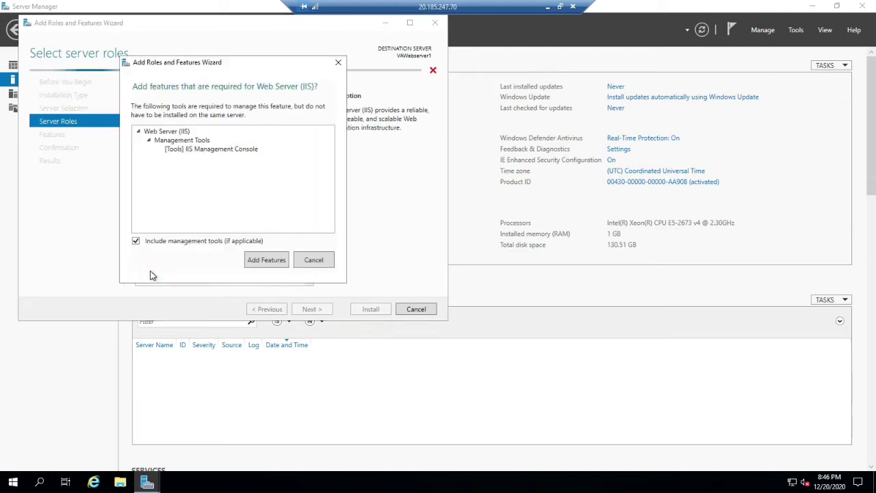
click(284, 261)
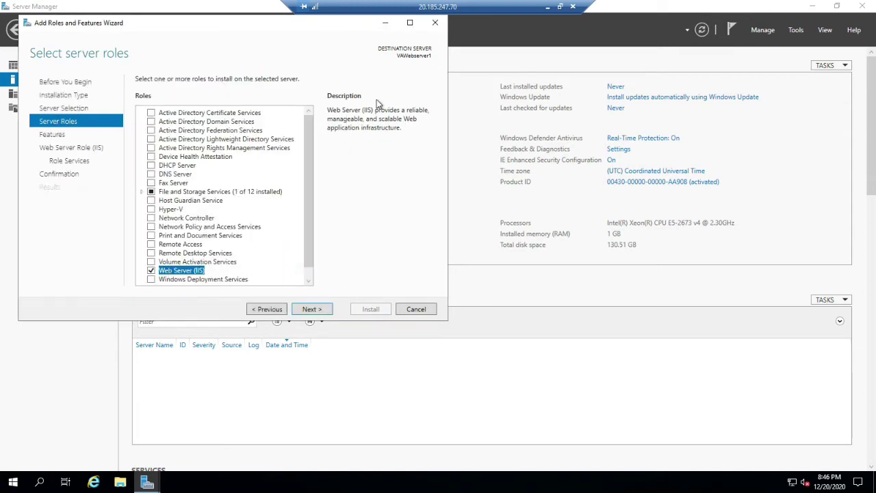
Step: Accept the default features and role services, start the IIS installation, and minimize the remote session
click(311, 313)
click(311, 312)
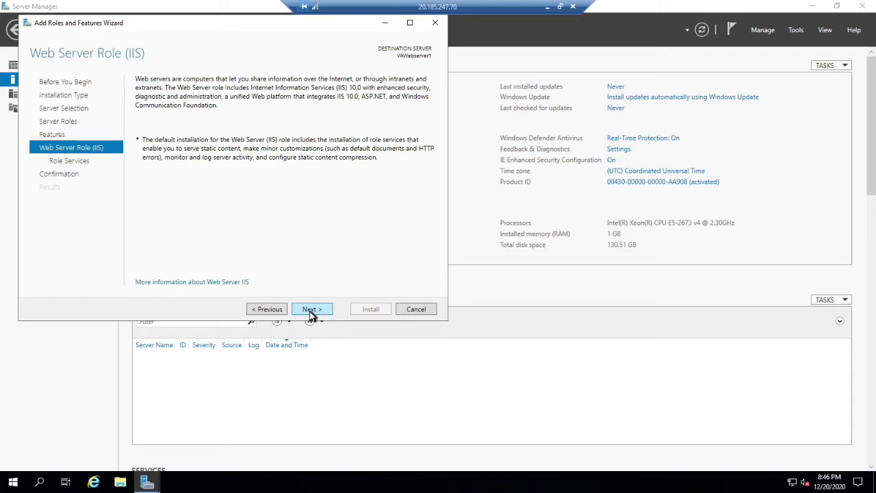
click(310, 312)
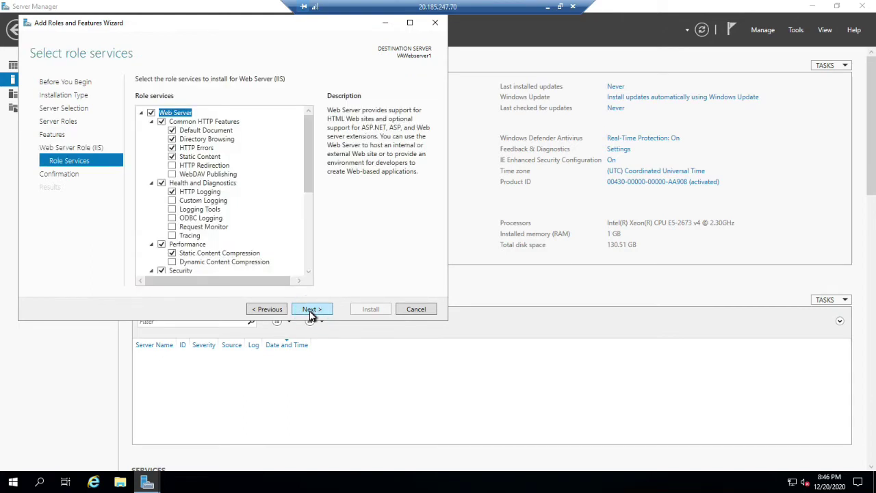
click(311, 312)
click(368, 312)
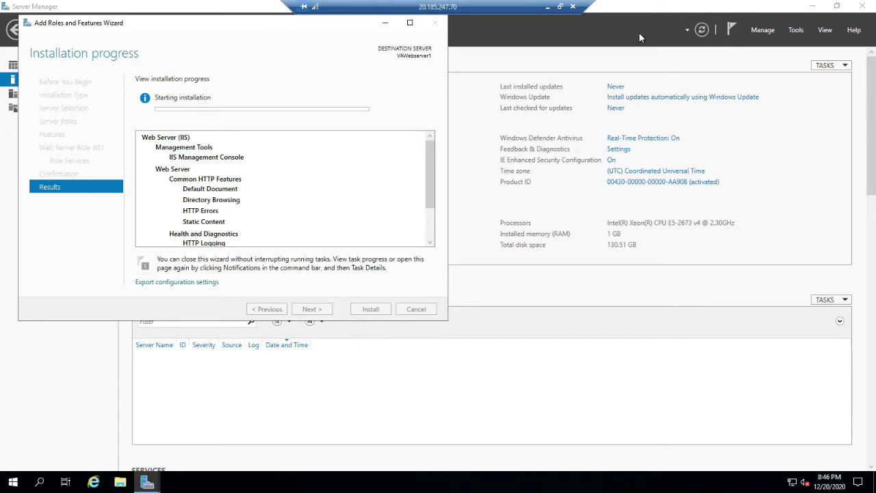
click(548, 7)
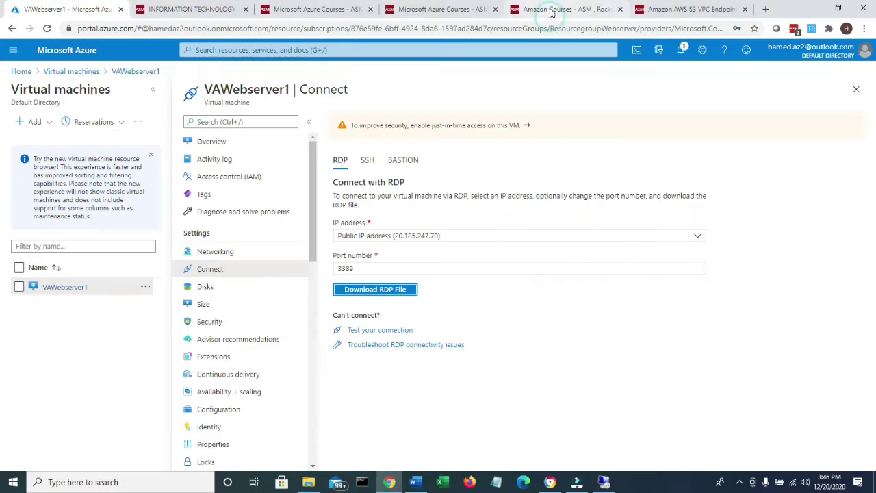
Step: Review Word's Step14 notes (index.html in c:\inetpub\wwwroot containing VAwebserver1), then return to the remote session
click(813, 8)
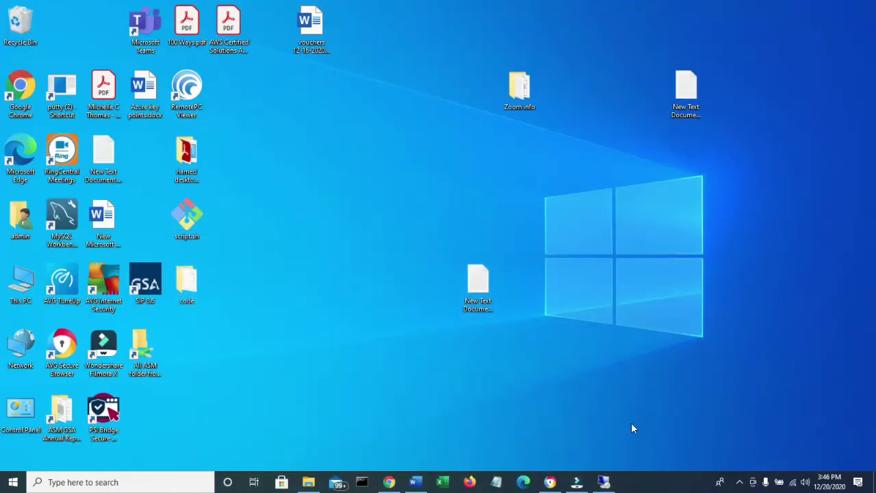
click(418, 483)
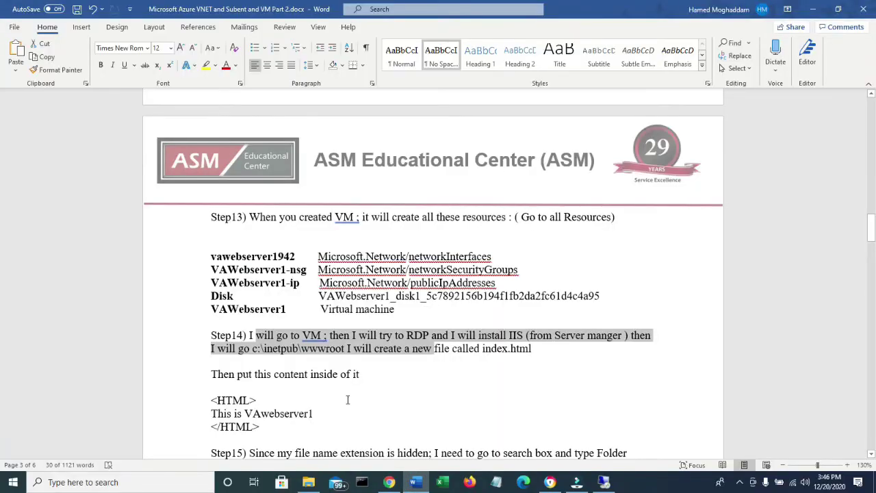
scroll(393, 381, down, 1)
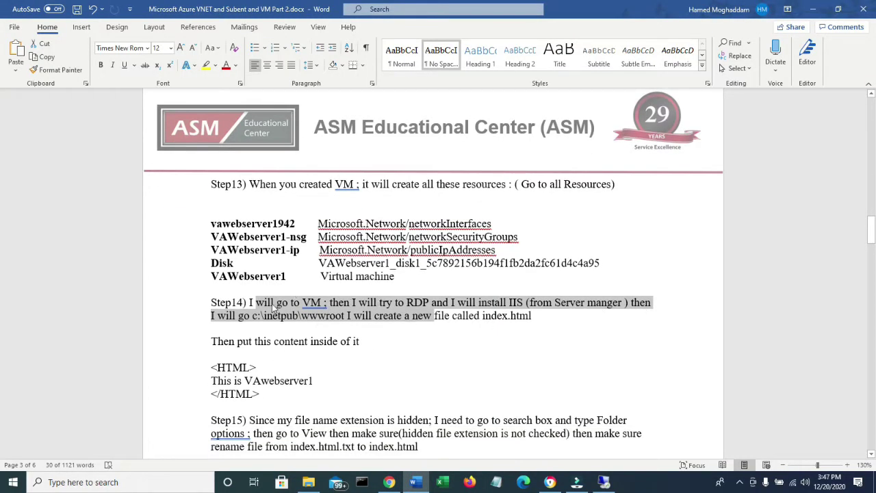
drag(275, 304, 628, 302)
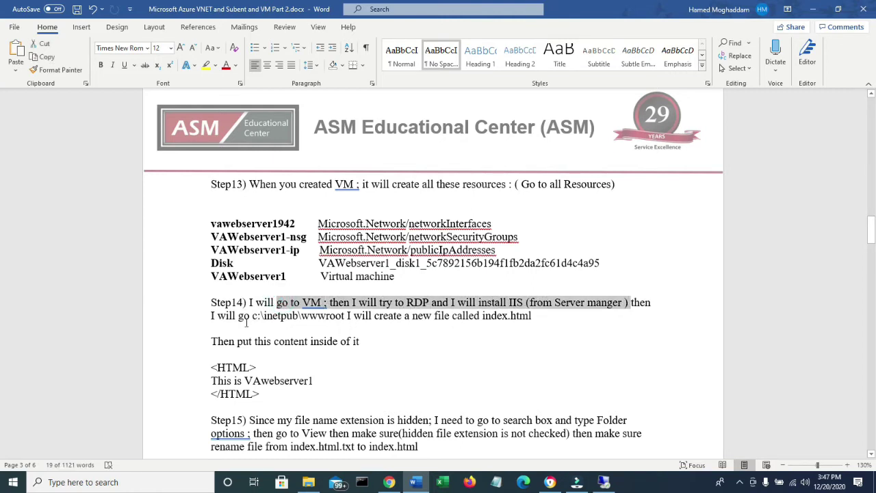
drag(253, 317, 283, 312)
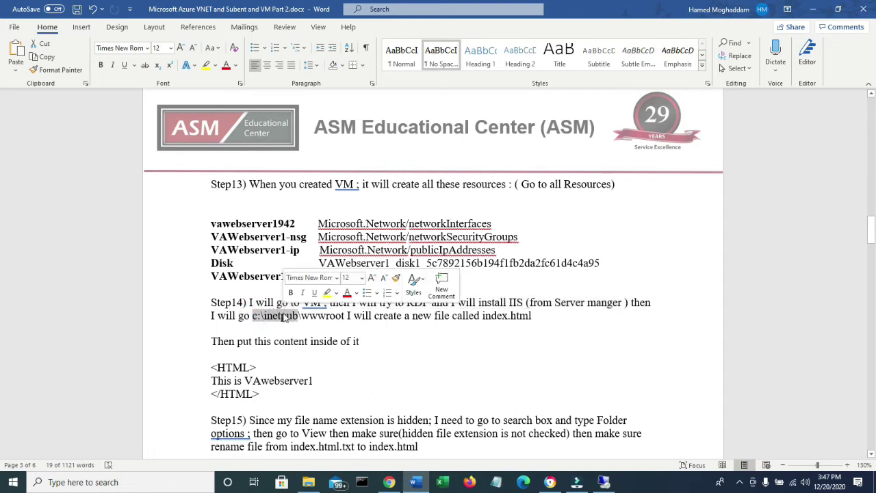
drag(375, 315, 528, 322)
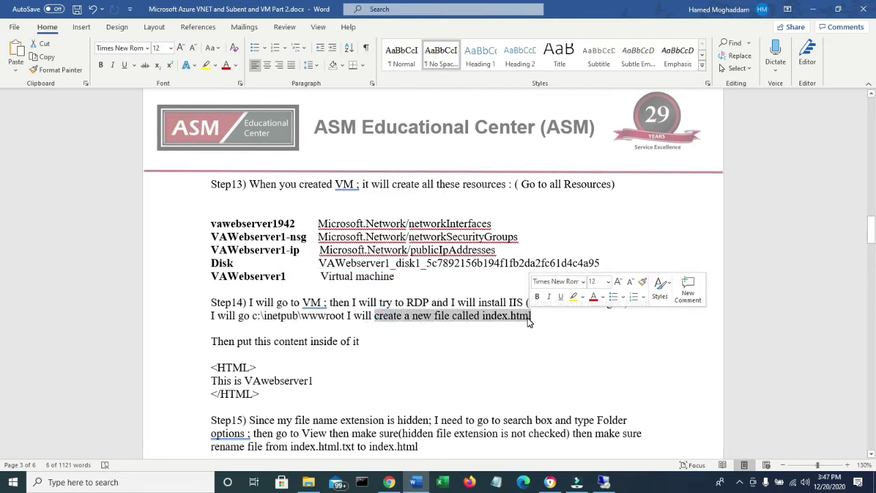
drag(348, 316, 252, 316)
drag(214, 368, 313, 377)
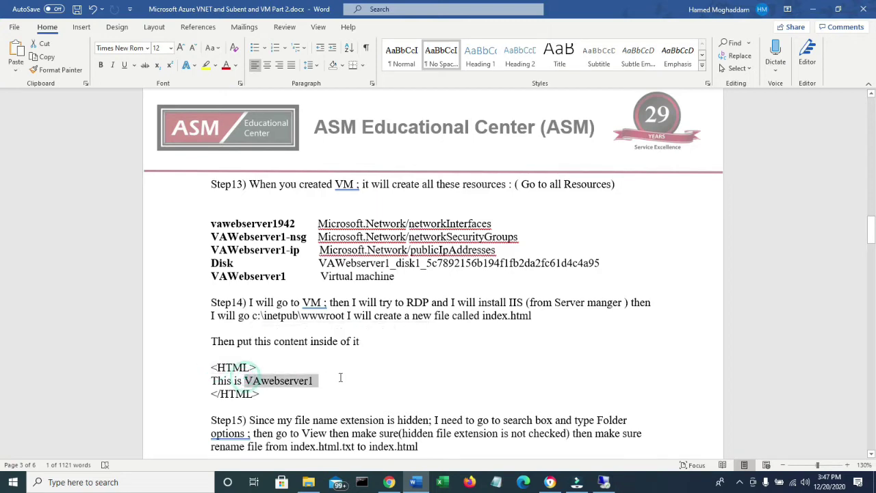
click(252, 395)
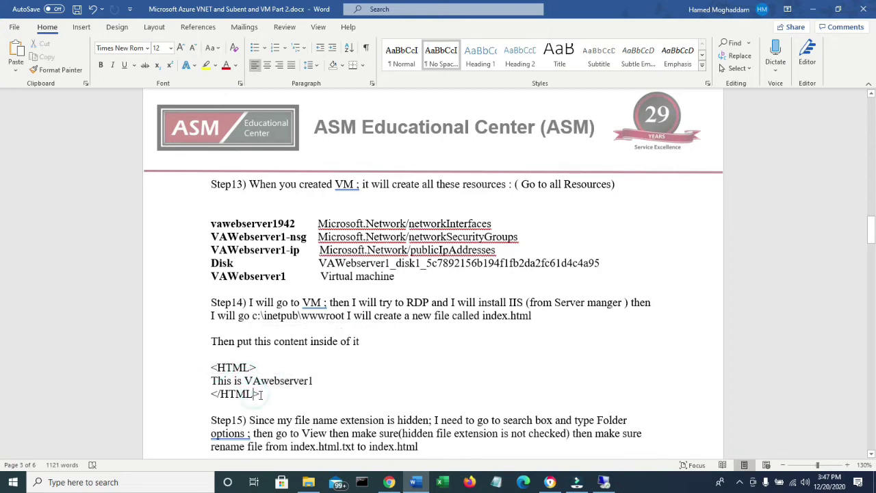
click(813, 9)
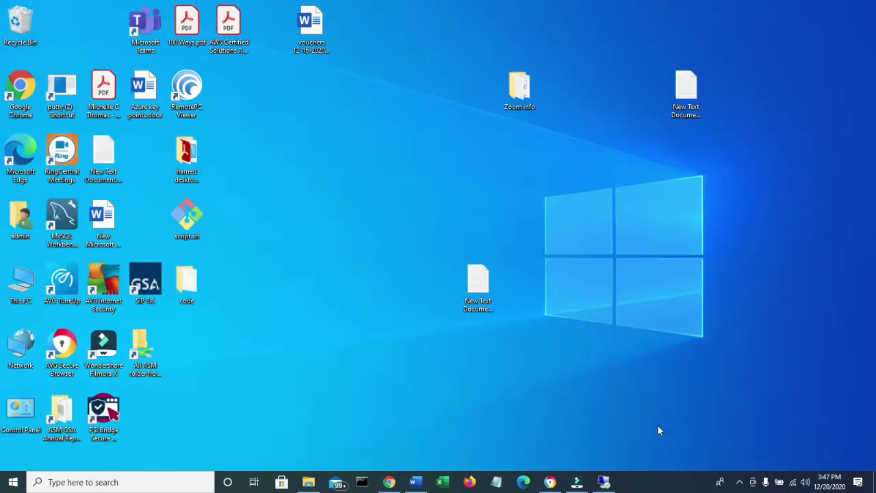
click(603, 482)
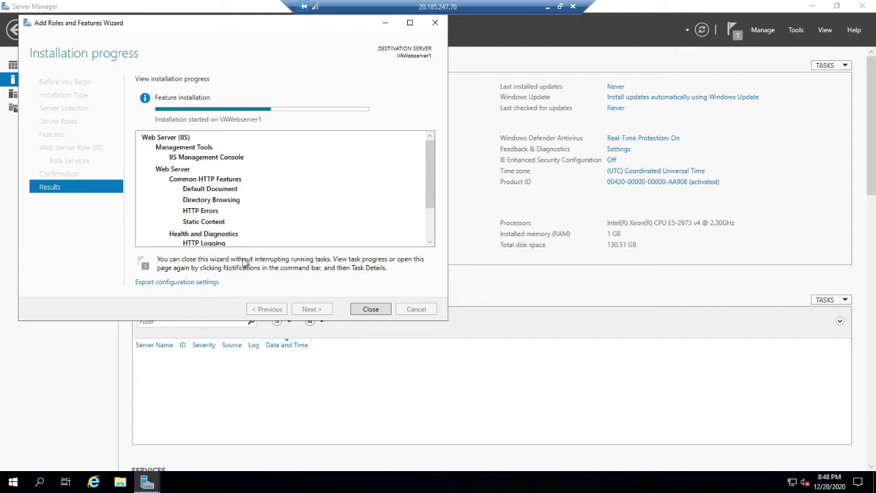
Step: Close the finished Add Roles wizard, check the installation notifications, and open File Explorer
click(374, 312)
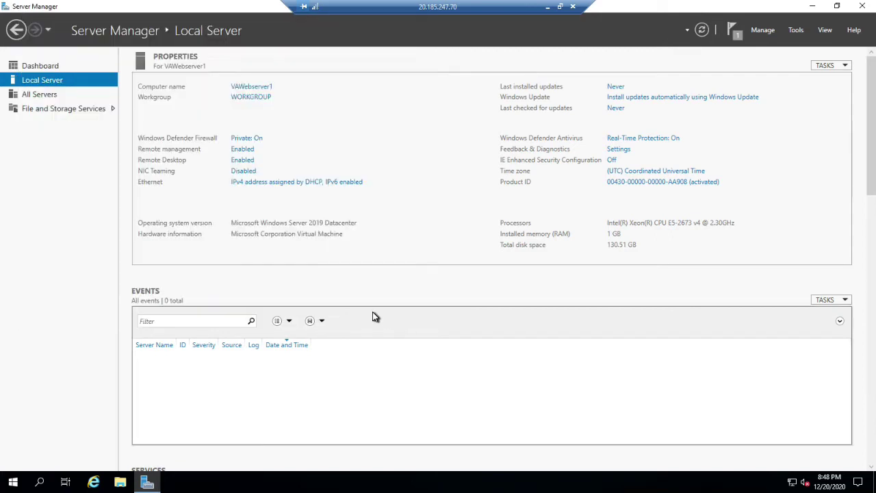
click(740, 37)
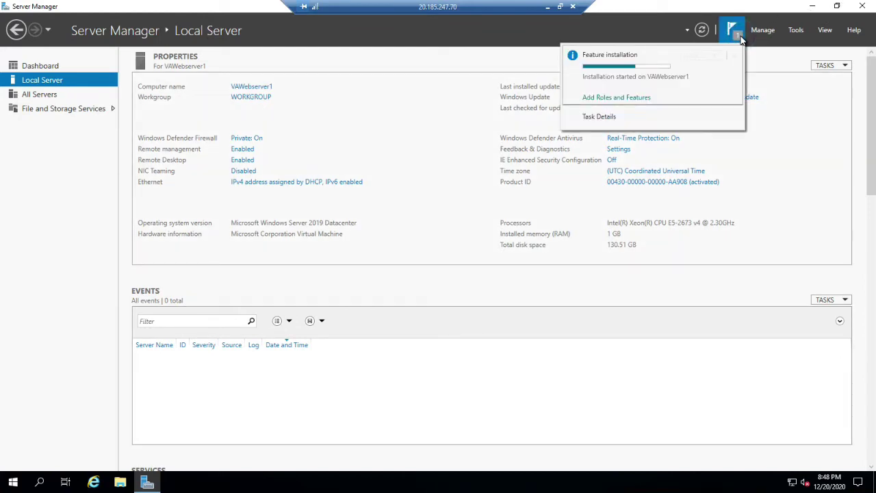
click(790, 108)
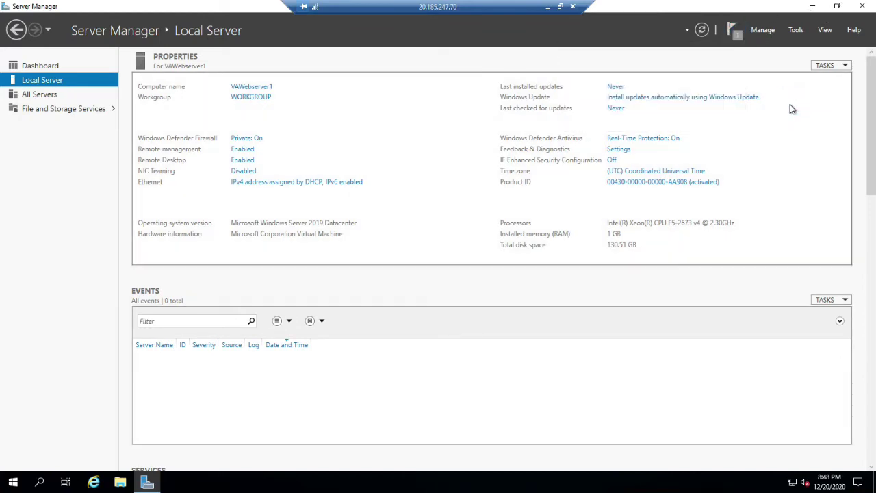
click(120, 483)
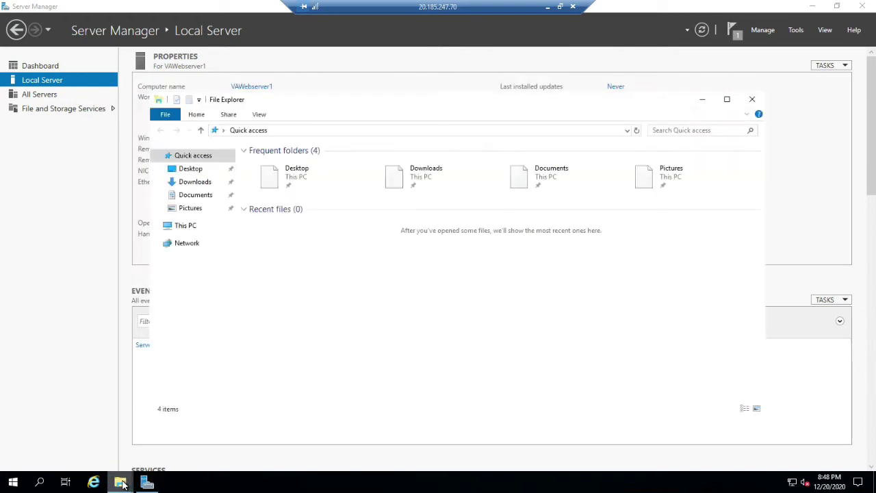
Step: In C:\inetpub\wwwroot, create a new text document named index.html and open it
click(185, 227)
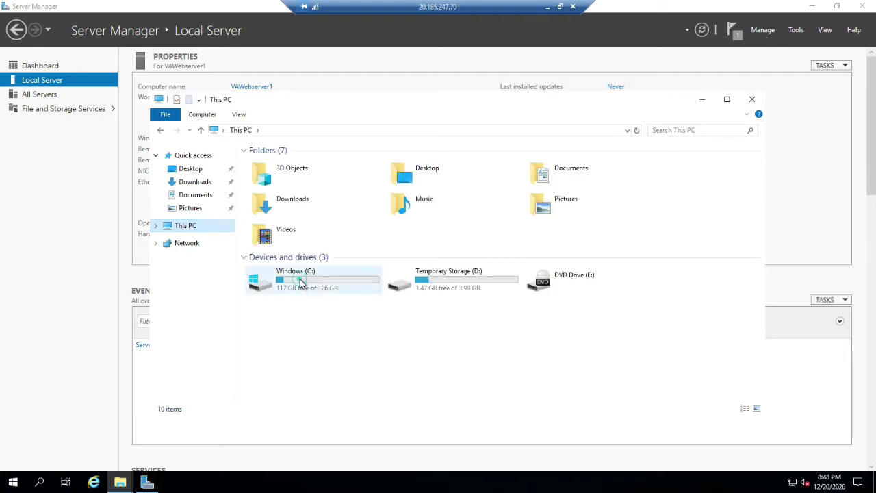
double_click(302, 285)
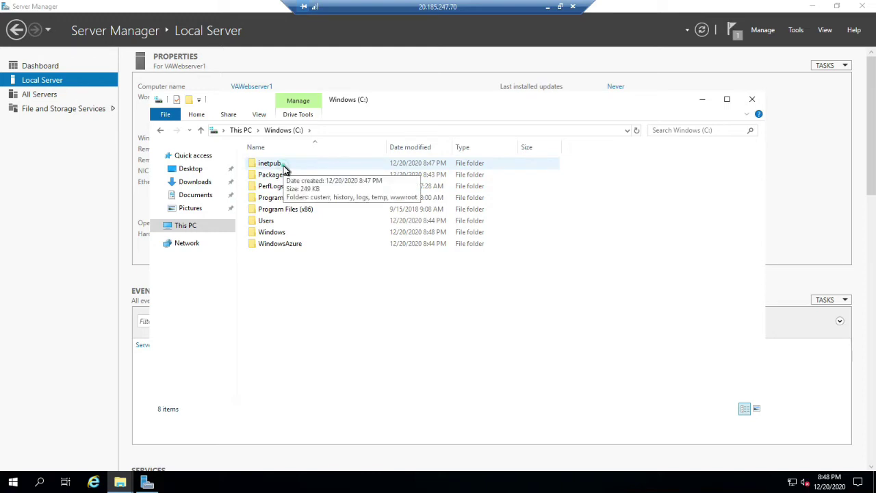
double_click(284, 166)
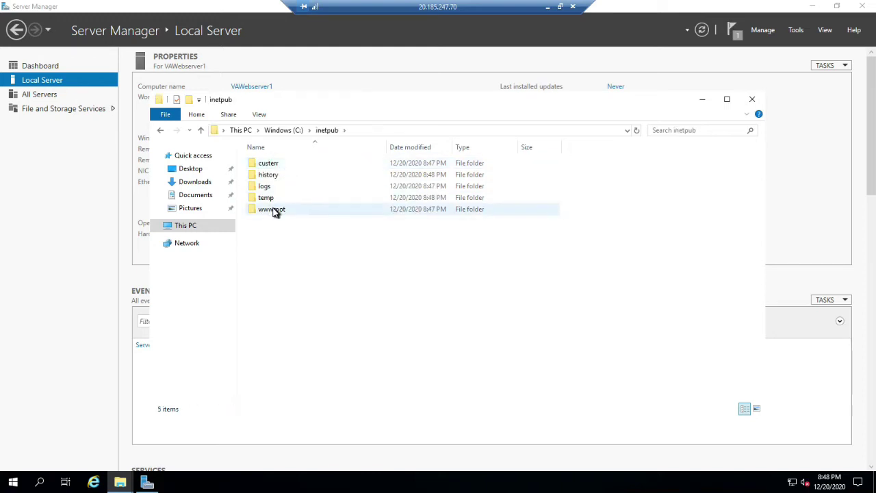
double_click(276, 209)
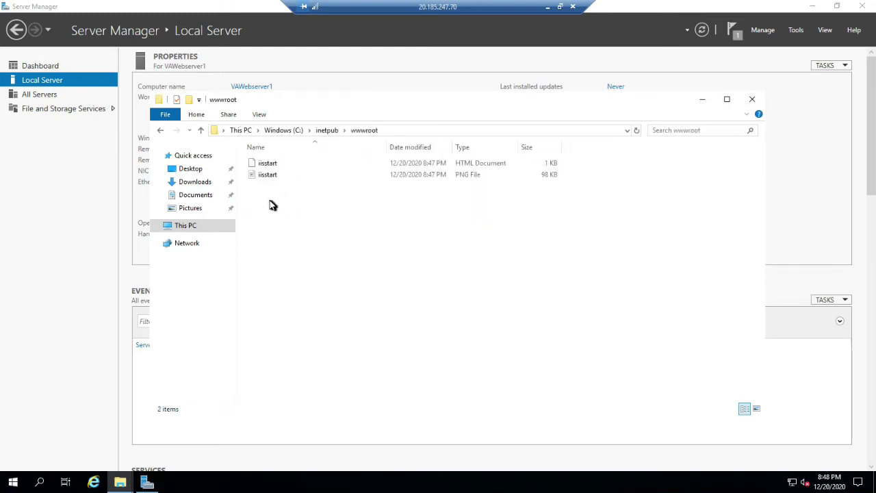
right_click(270, 202)
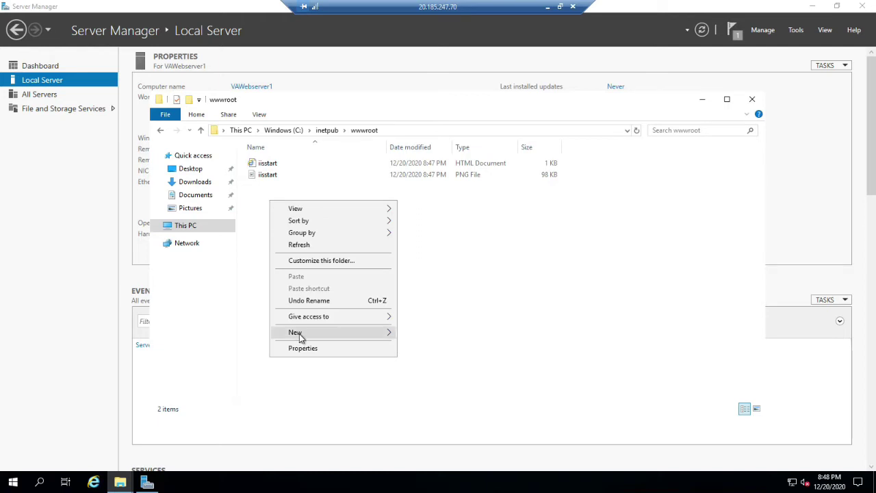
mouse_move(300, 335)
click(448, 400)
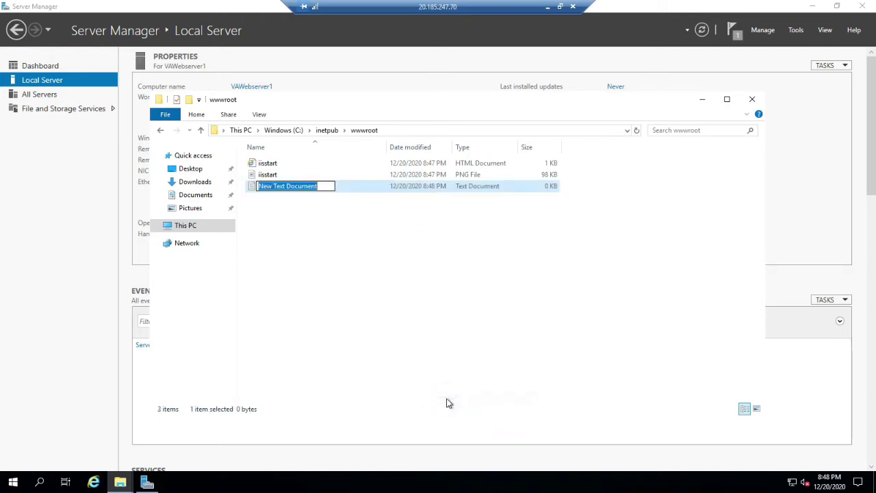
text(index)
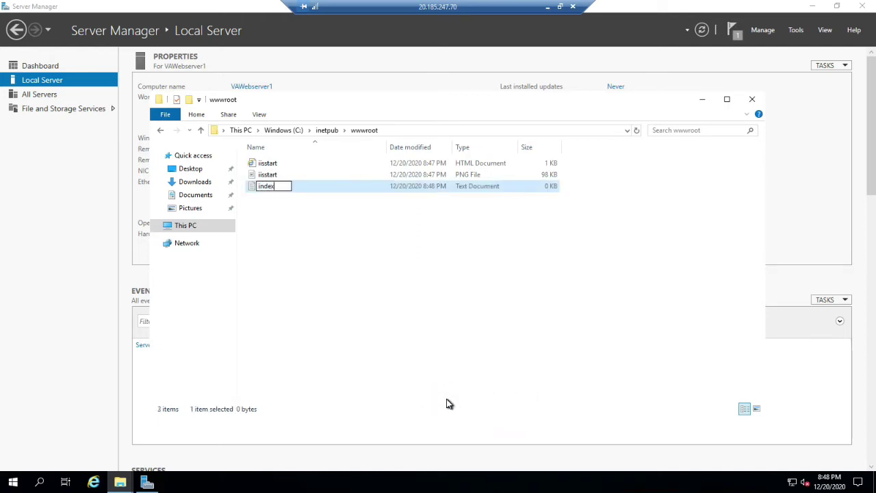
text(.html)
key(Return)
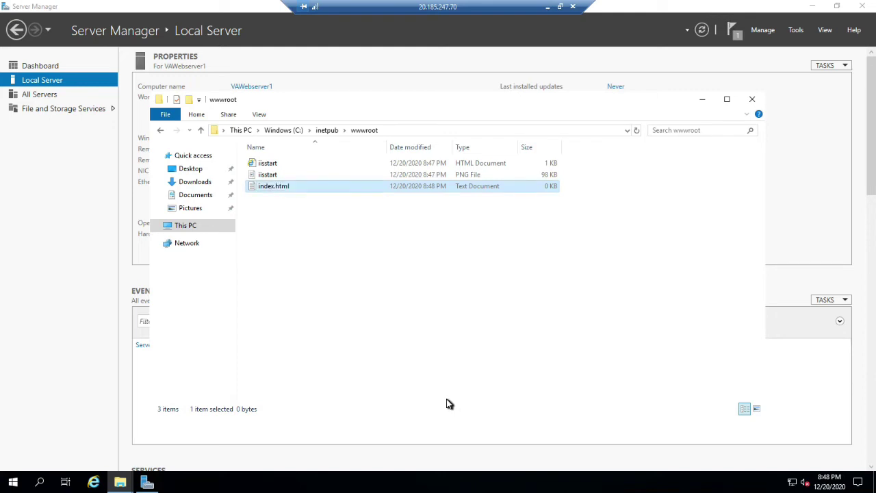
double_click(310, 191)
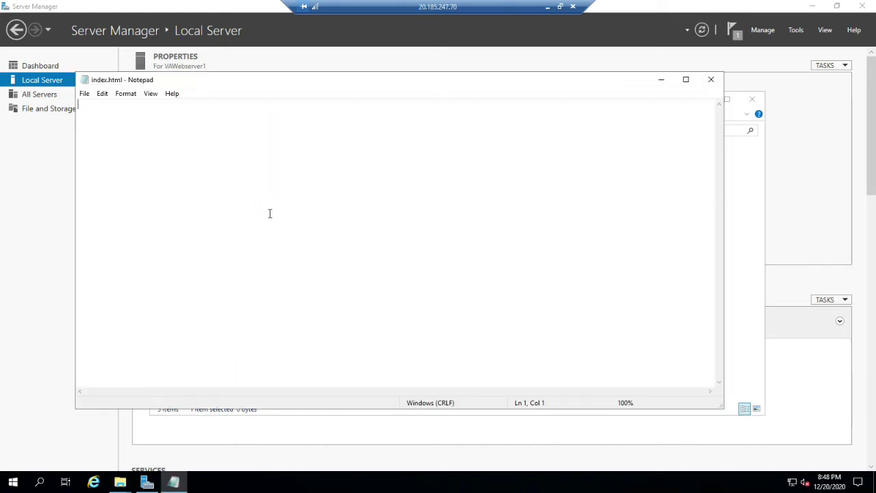
Step: Write <HTML>, This is VAwebserver1, </HTML> into index.html, save it, and minimize Explorer
text(<HTML>)
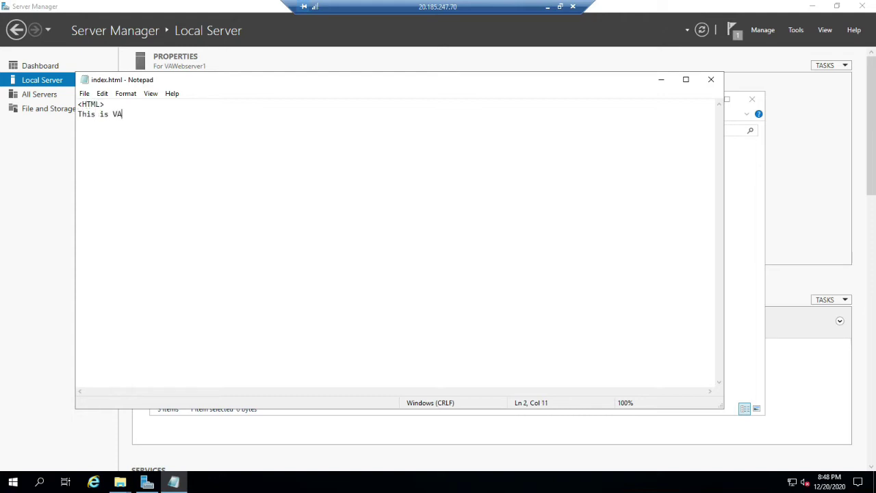
text(webserver1)
key(Return)
text(</HTML>)
click(713, 80)
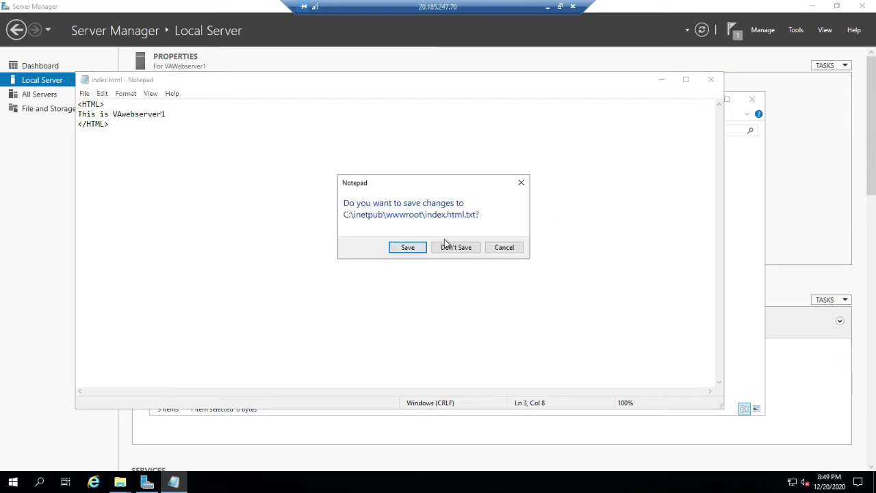
click(400, 248)
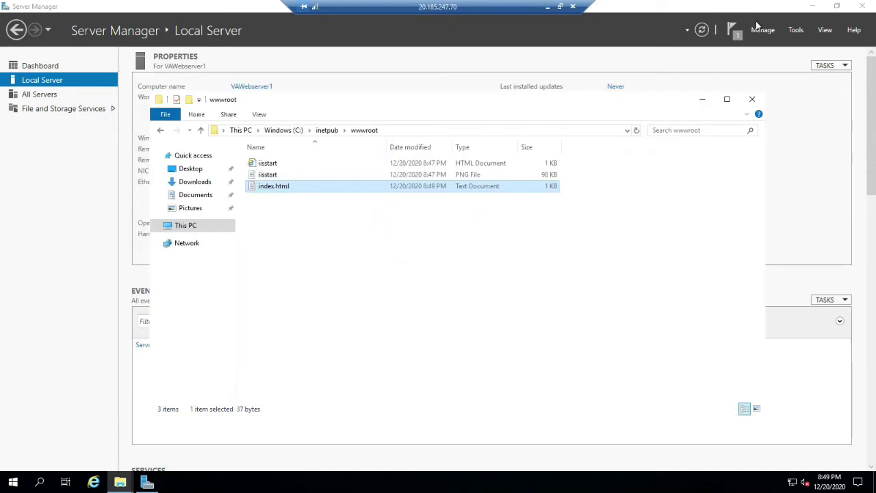
click(703, 99)
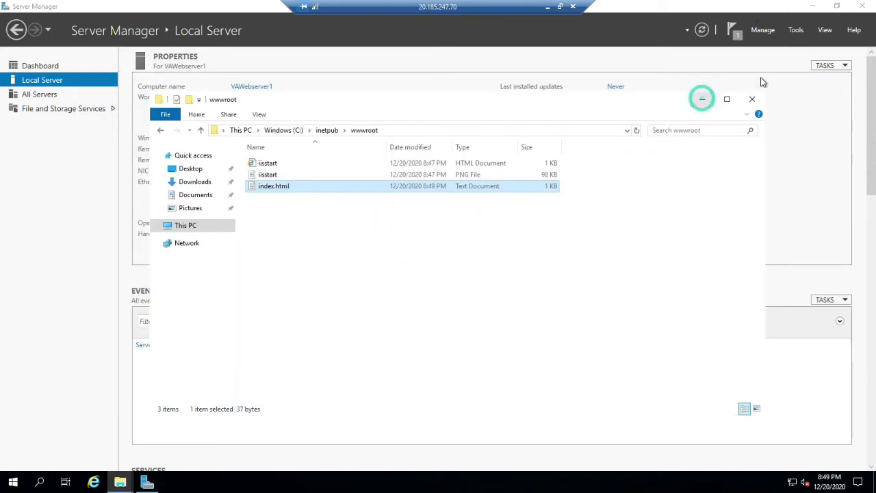
click(812, 7)
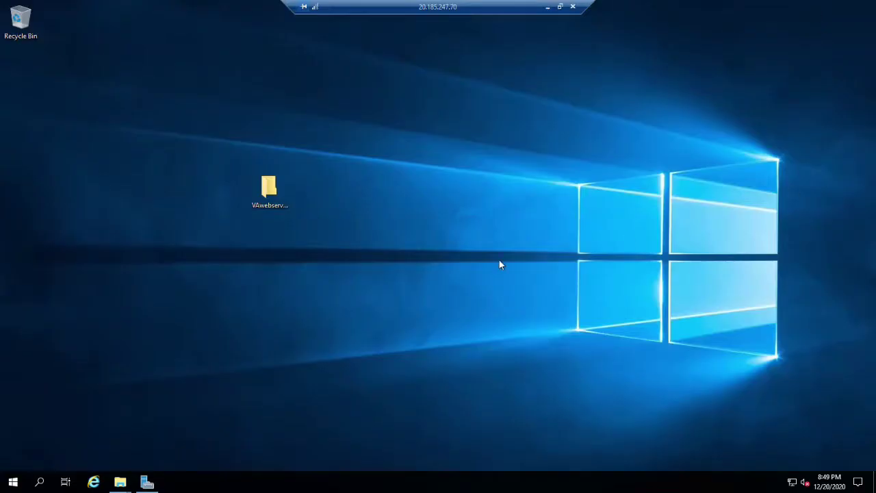
click(94, 482)
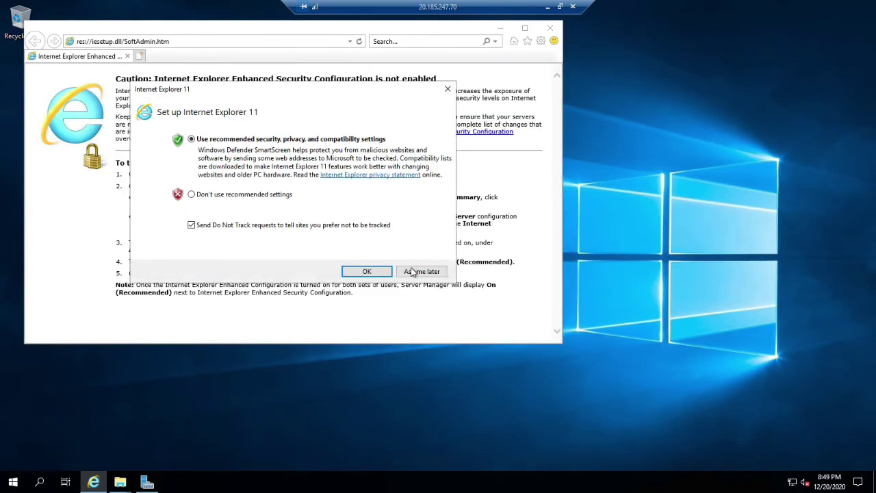
click(413, 272)
click(198, 43)
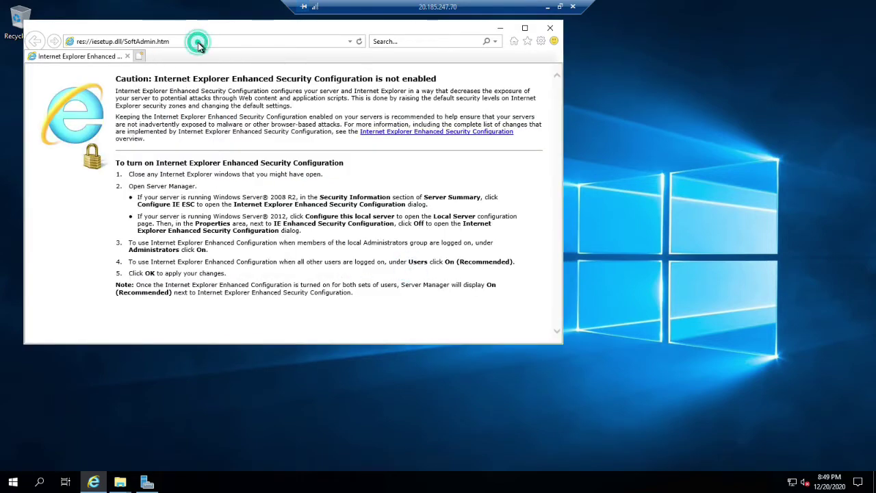
text(loc)
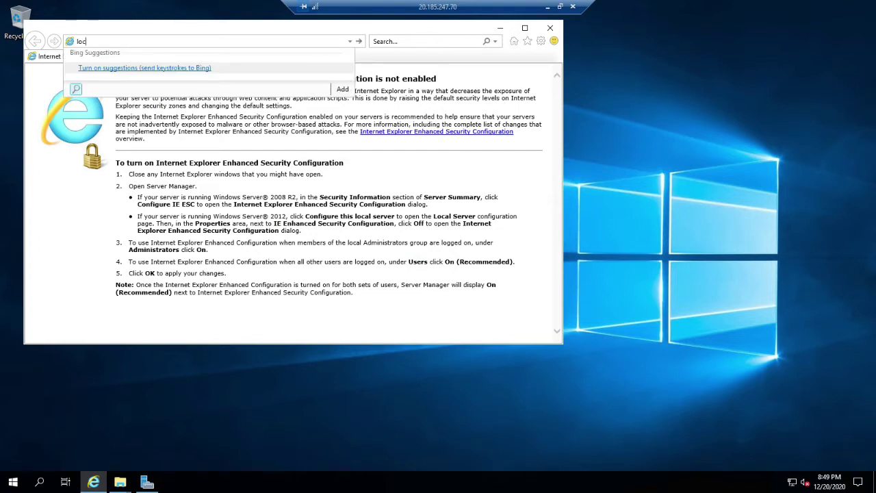
text(alhost)
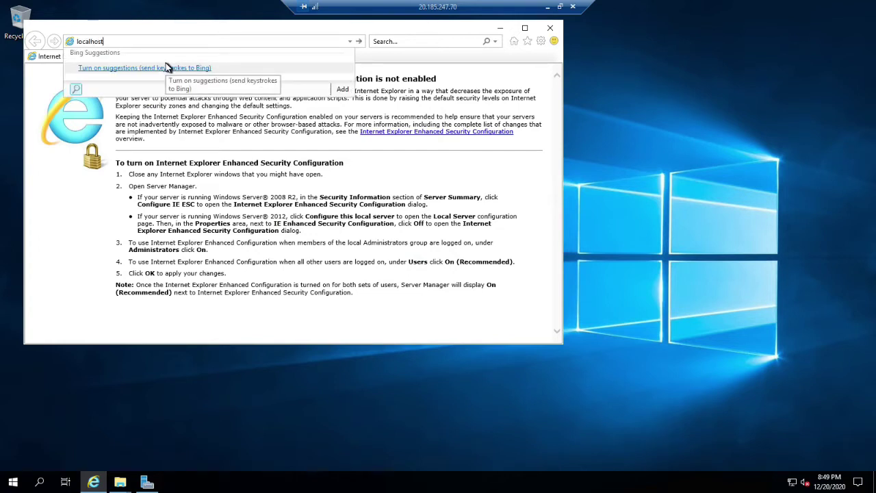
key(Return)
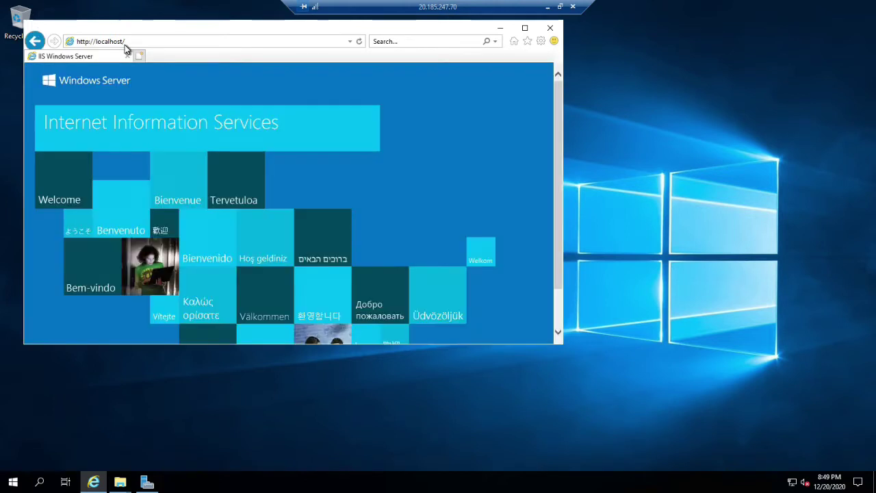
click(132, 41)
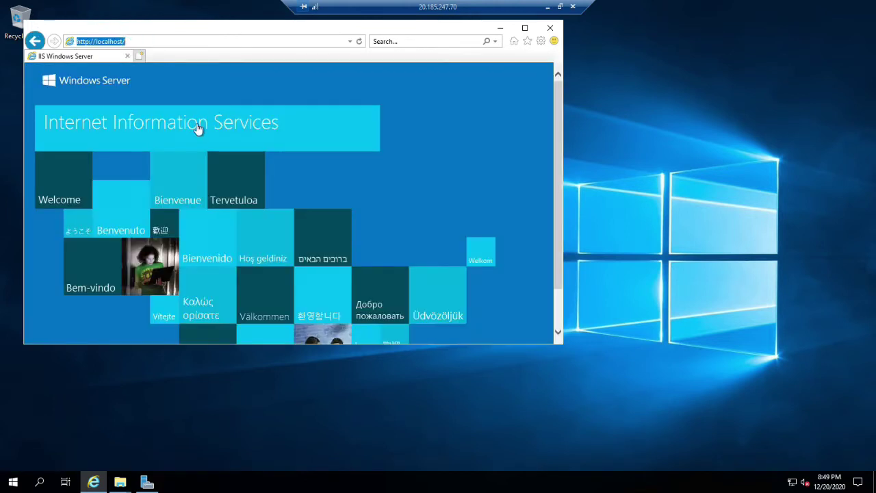
click(498, 29)
click(123, 481)
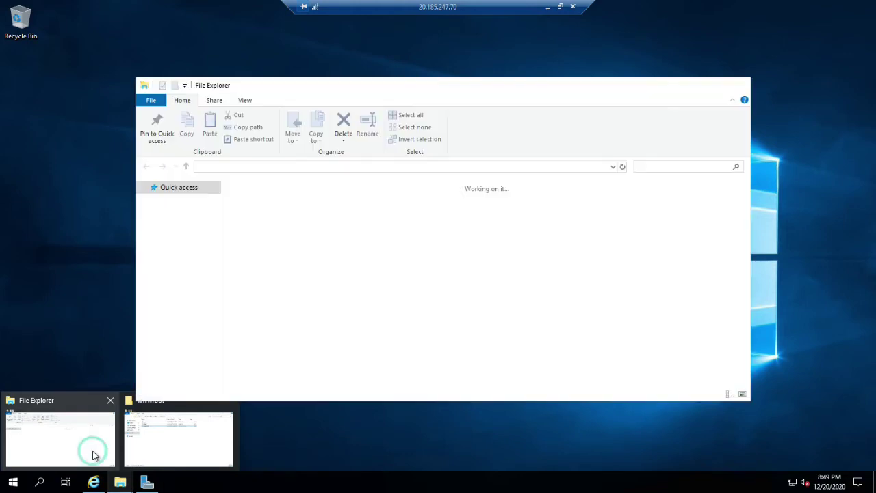
Step: Return File Explorer to C:\inetpub\wwwroot, select the iisstart file, and open Windows Search
click(94, 454)
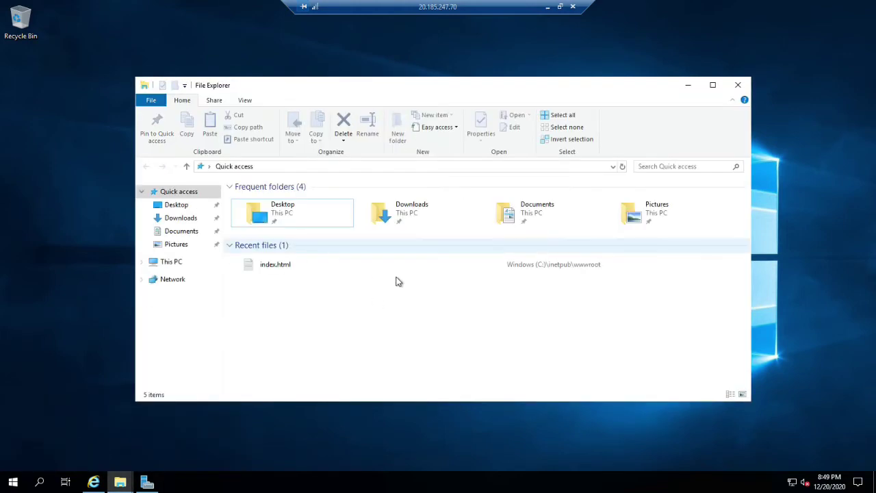
click(171, 265)
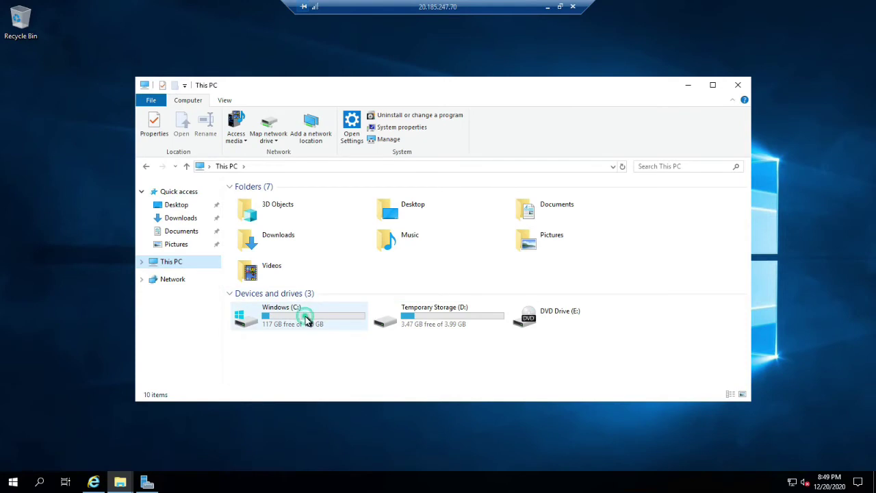
double_click(303, 315)
double_click(268, 200)
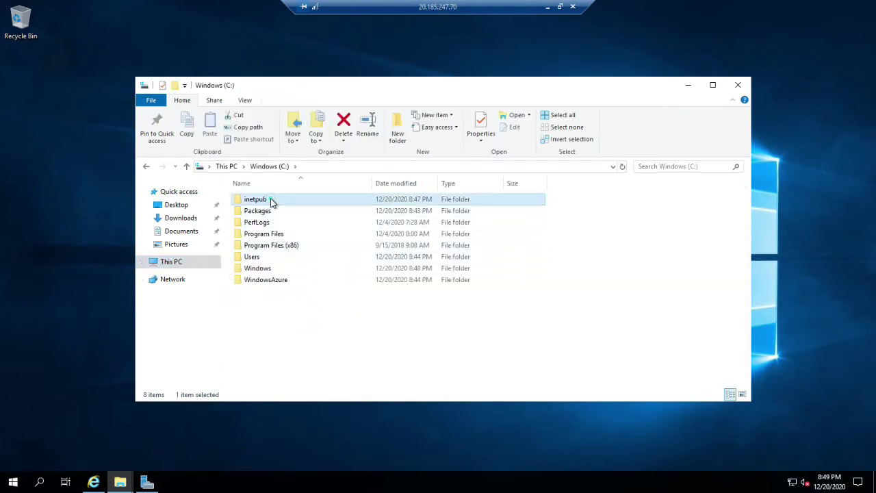
double_click(267, 246)
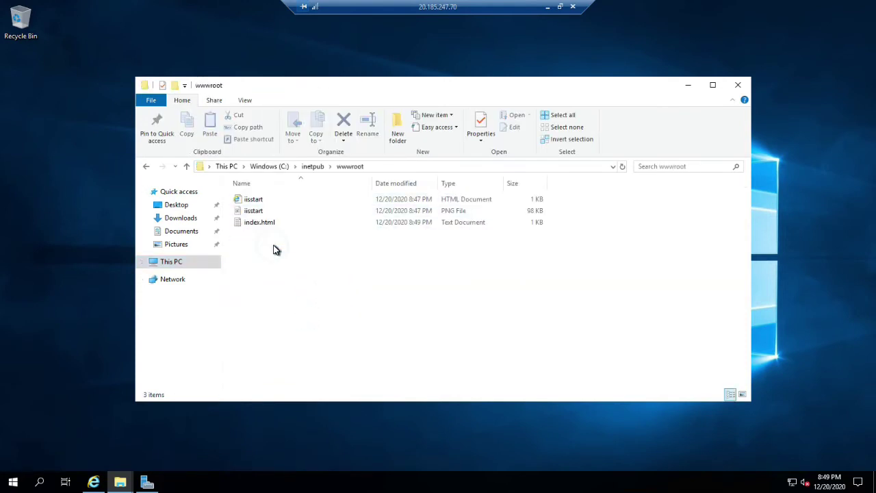
click(275, 200)
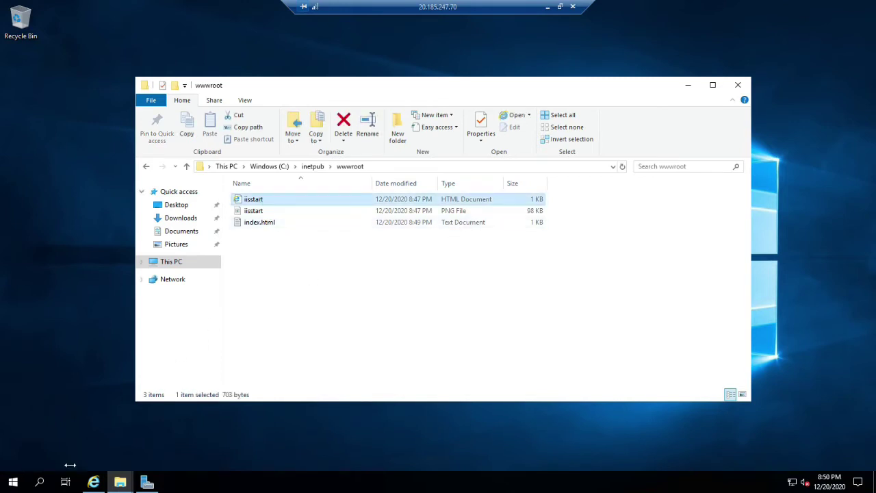
click(40, 483)
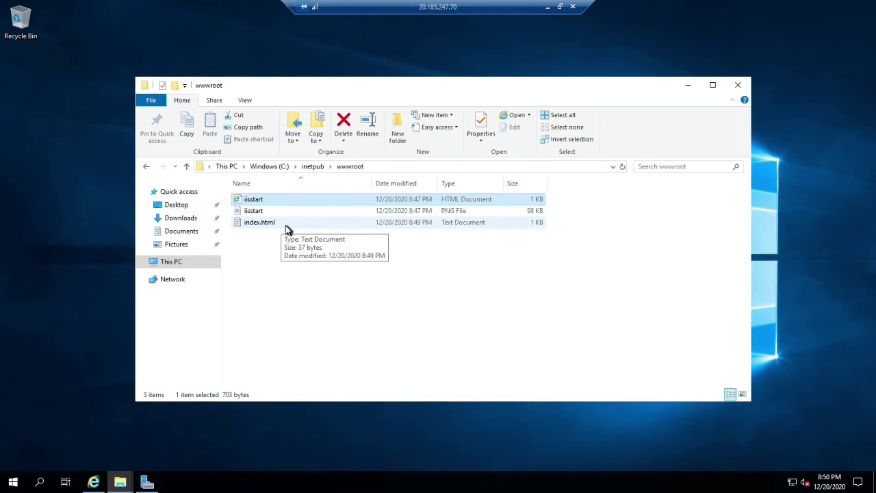
click(39, 483)
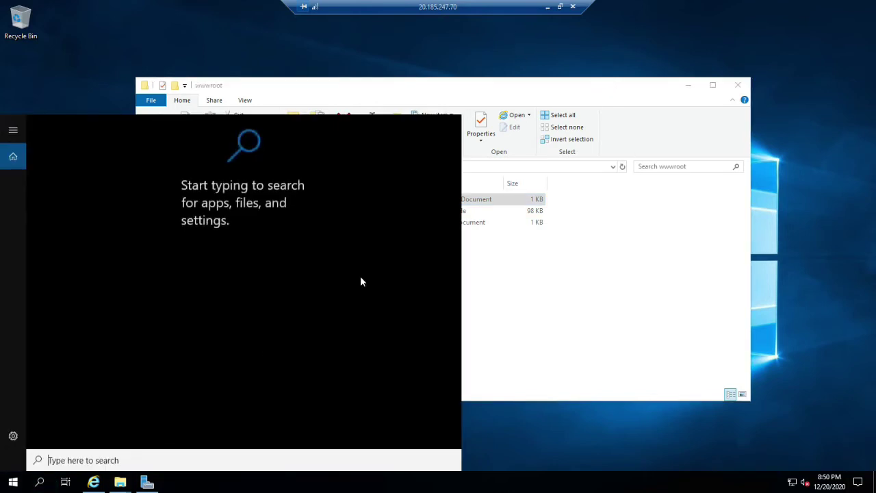
Step: Search 'folder option' and untick 'Hide extensions for known file types' on the View tab
click(93, 459)
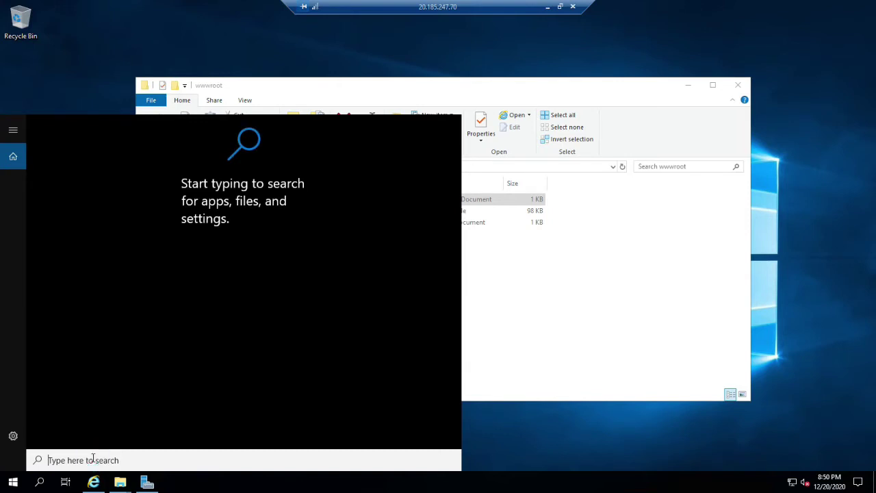
text(folder)
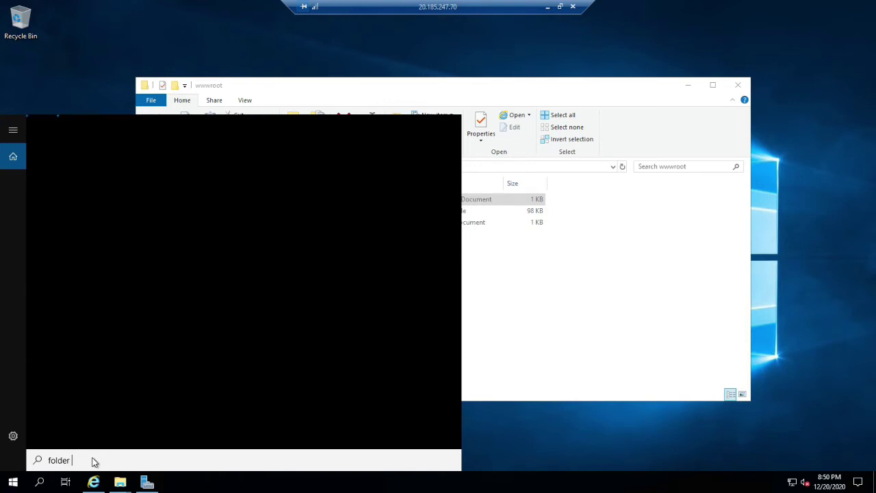
text( option)
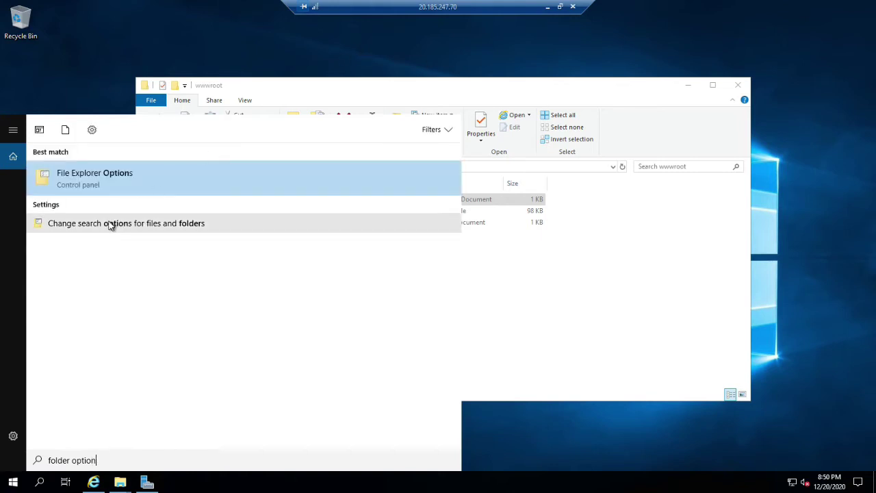
click(73, 182)
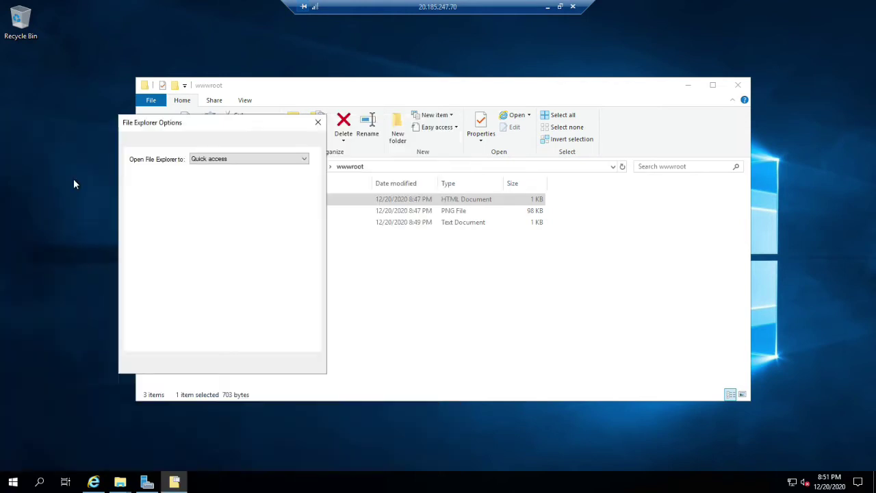
click(158, 143)
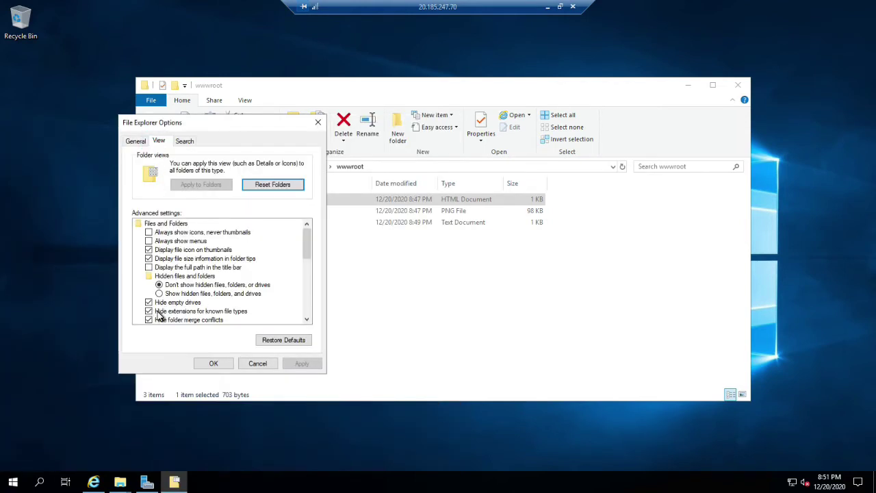
click(155, 314)
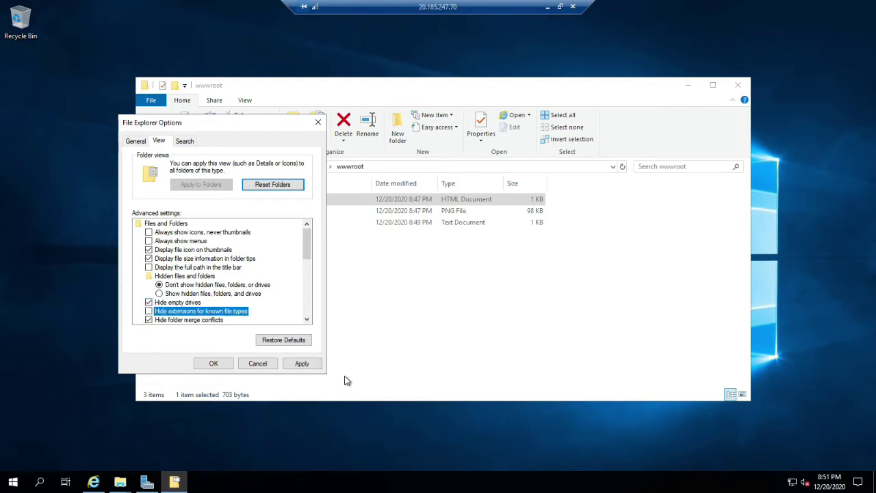
click(303, 364)
click(215, 365)
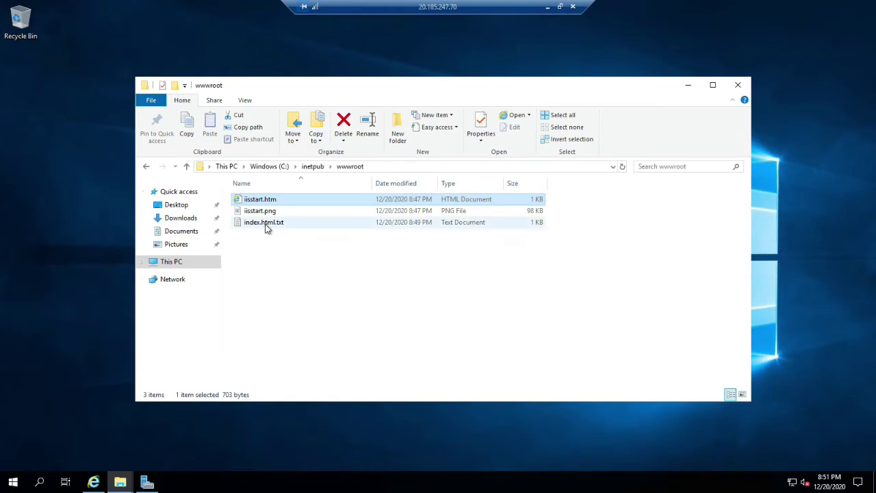
Step: Rename index.html.txt to index.html and accept the extension change warning
right_click(267, 226)
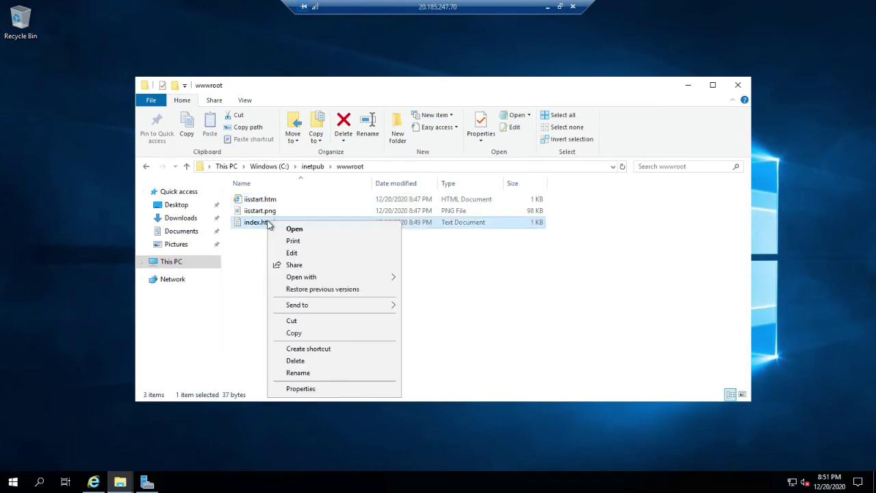
click(307, 373)
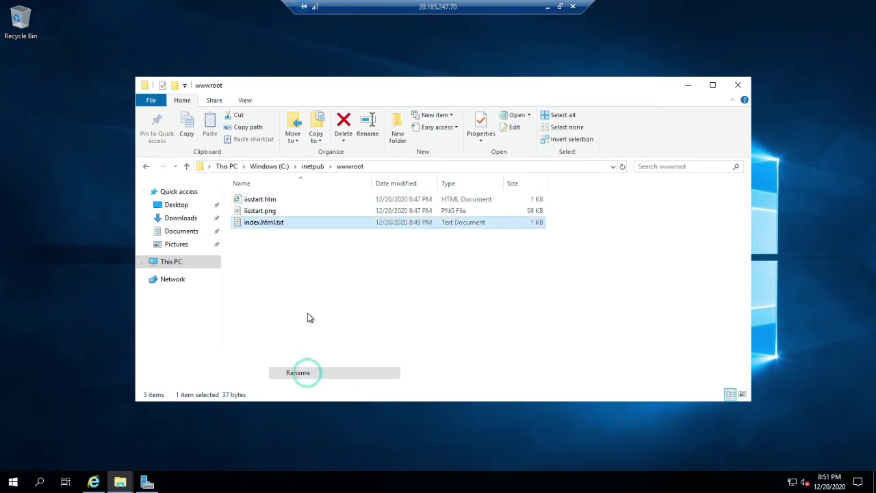
click(285, 221)
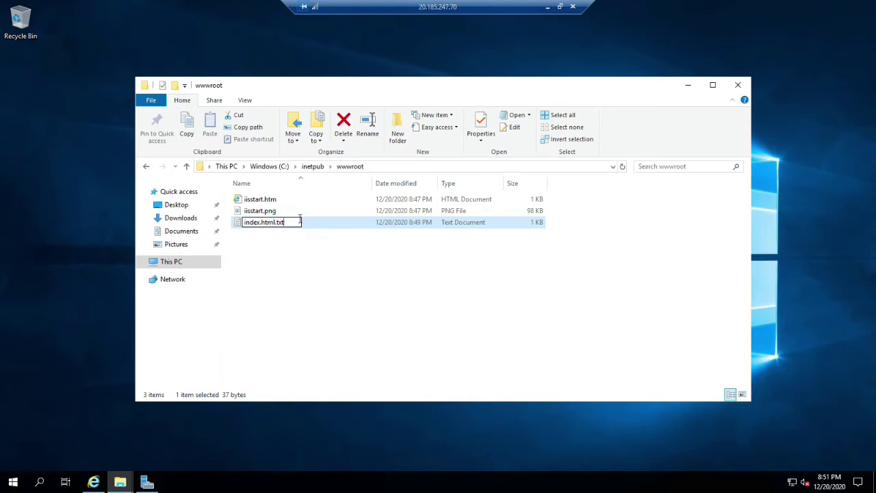
key(BackSpace)
key(BackSpace)
key(BackSpace)
key(BackSpace)
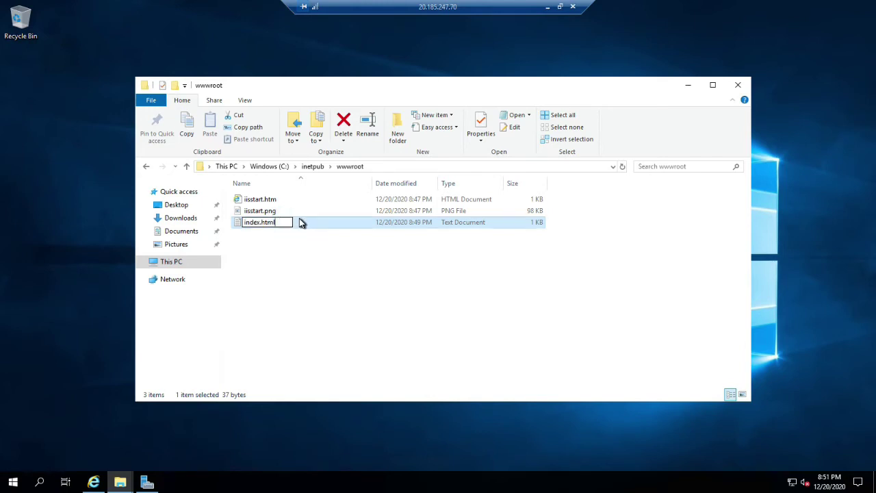
key(Return)
click(492, 245)
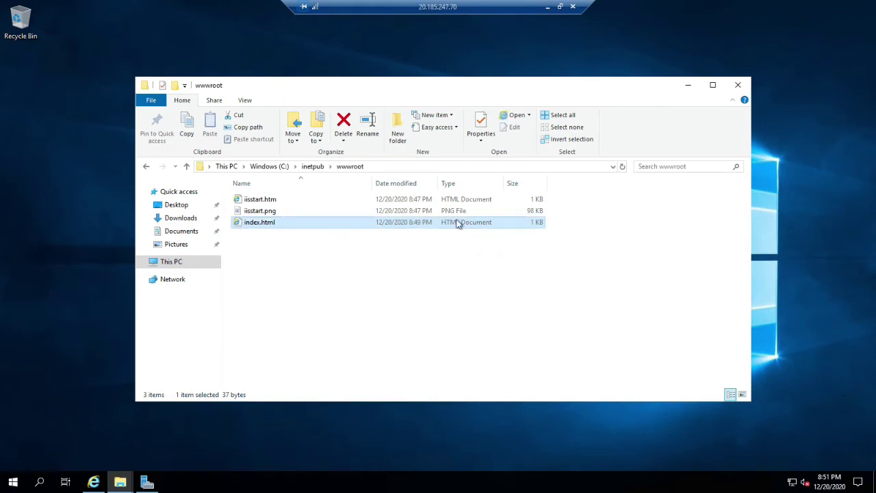
click(688, 85)
click(93, 482)
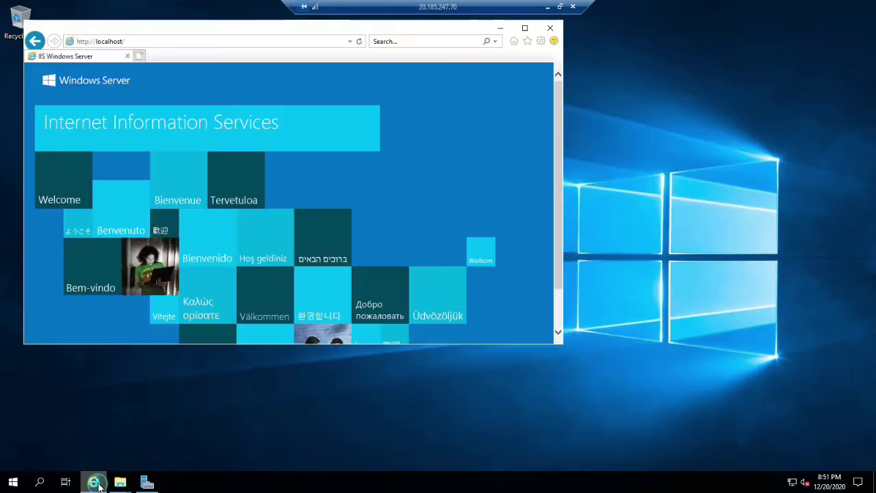
click(121, 43)
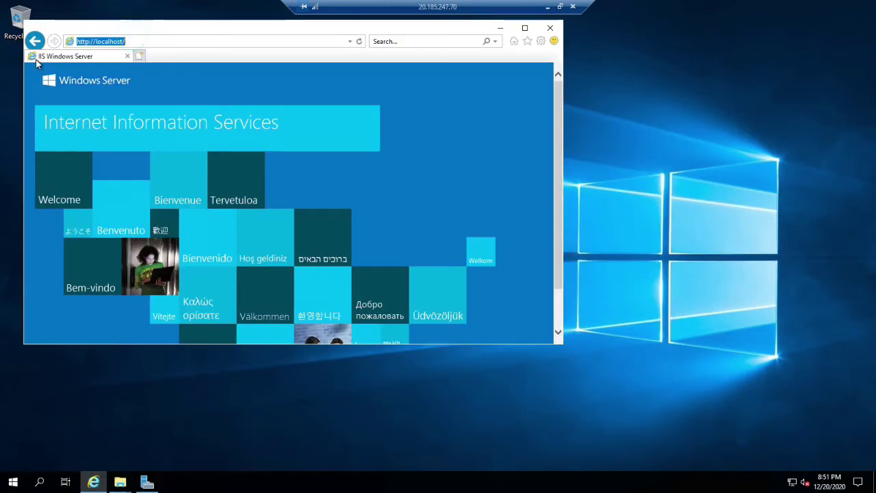
key(Return)
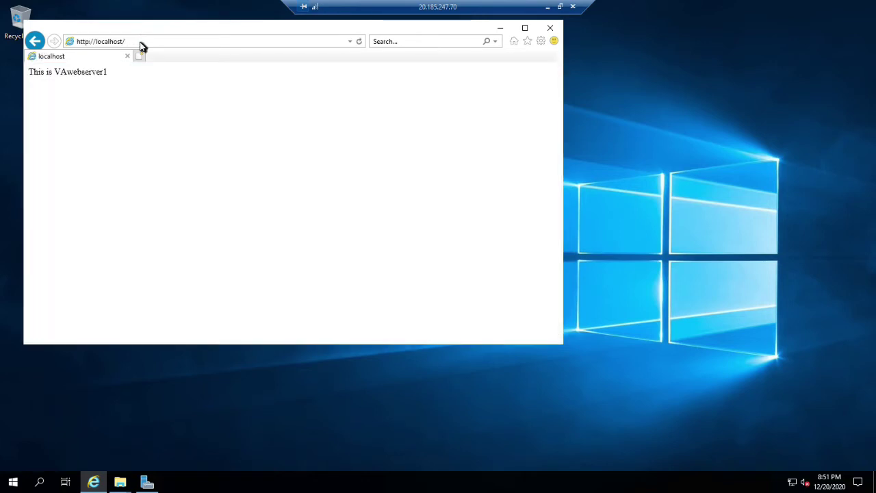
click(108, 72)
drag(108, 73, 12, 79)
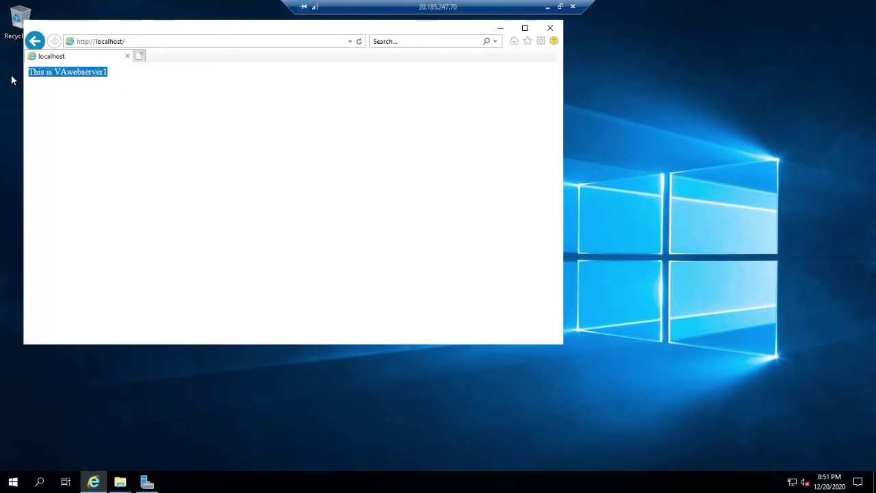
click(547, 8)
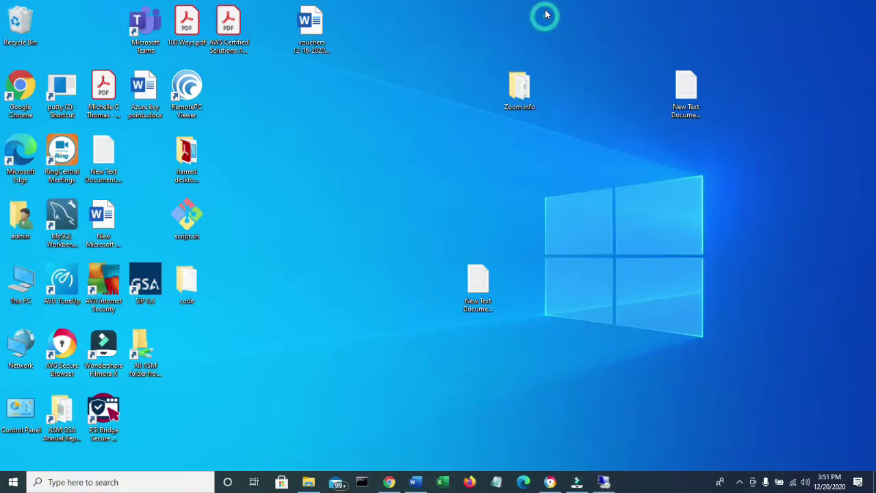
Step: Copy VAWebserver1's public IP address 20.185.247.70 from its Azure overview
click(387, 482)
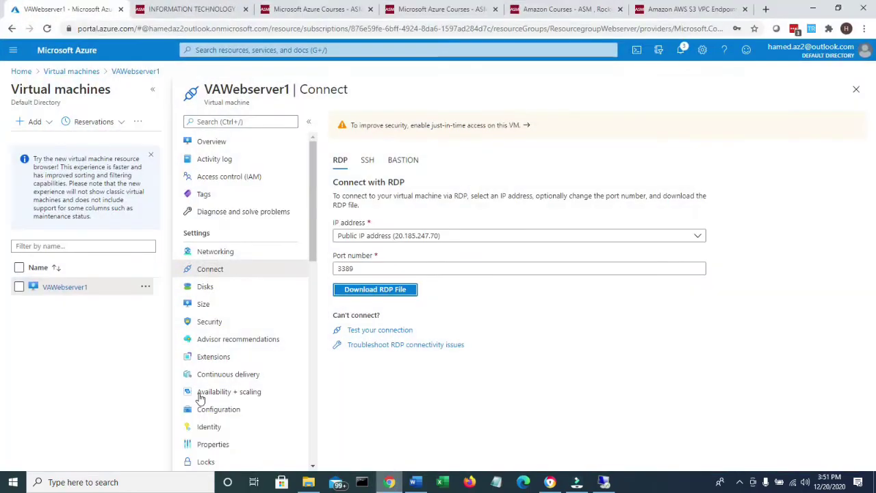
click(77, 73)
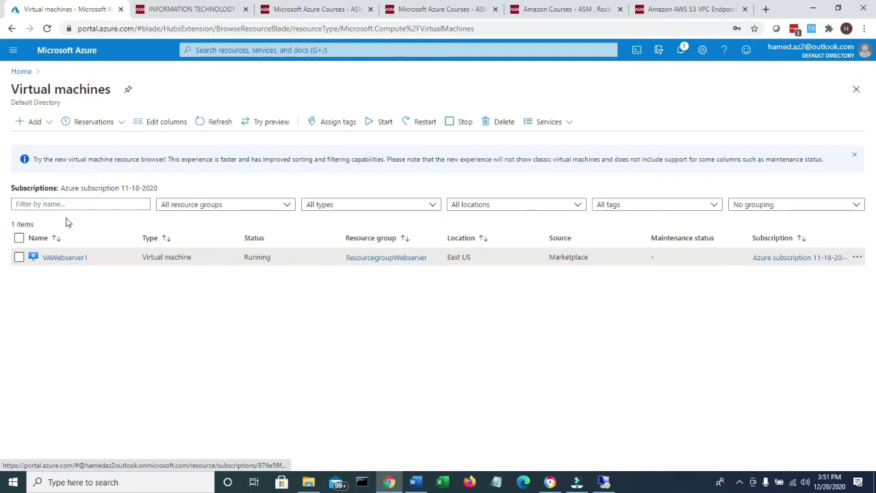
click(57, 259)
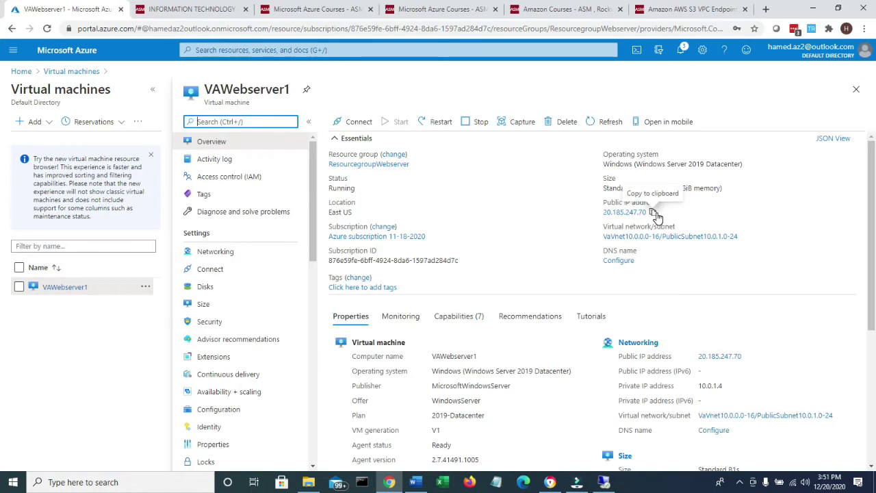
click(654, 213)
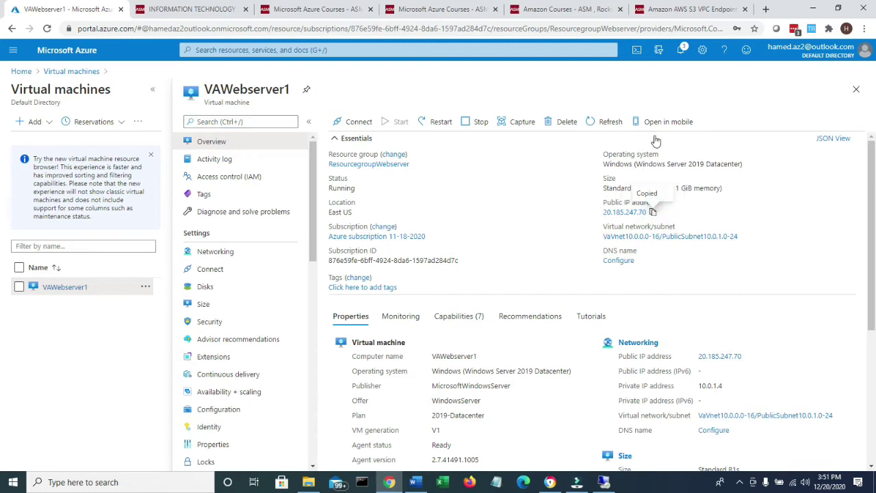
Step: Paste and load 20.185.247.70 in a new browser tab
click(766, 9)
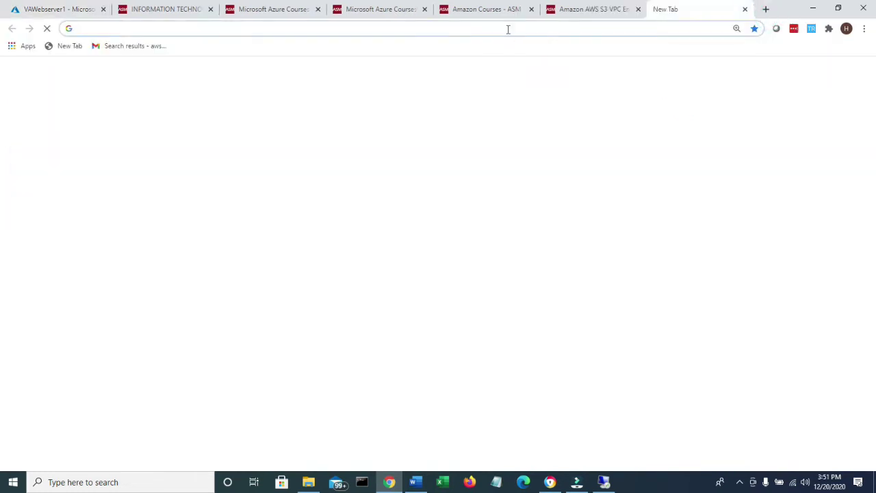
right_click(508, 32)
click(528, 115)
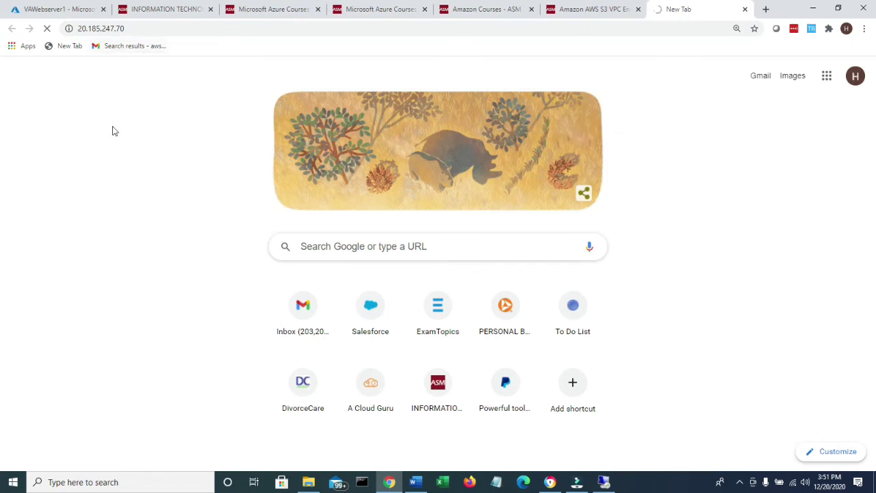
click(146, 29)
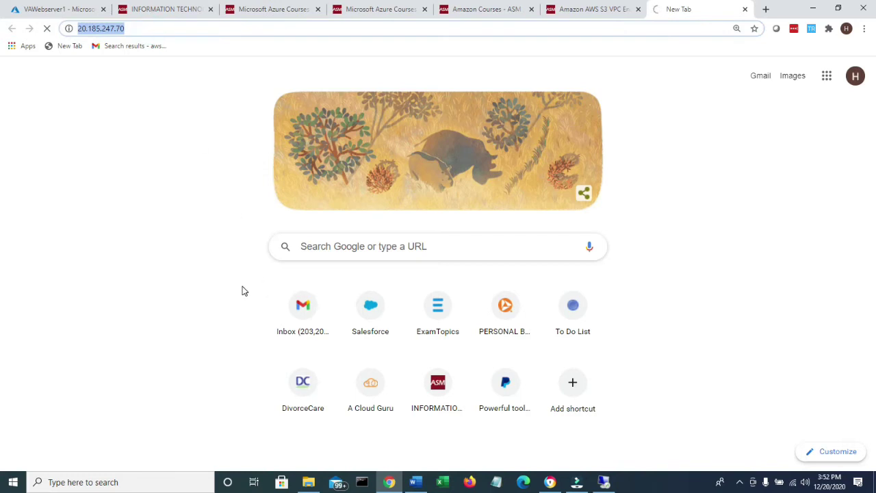
mouse_move(414, 485)
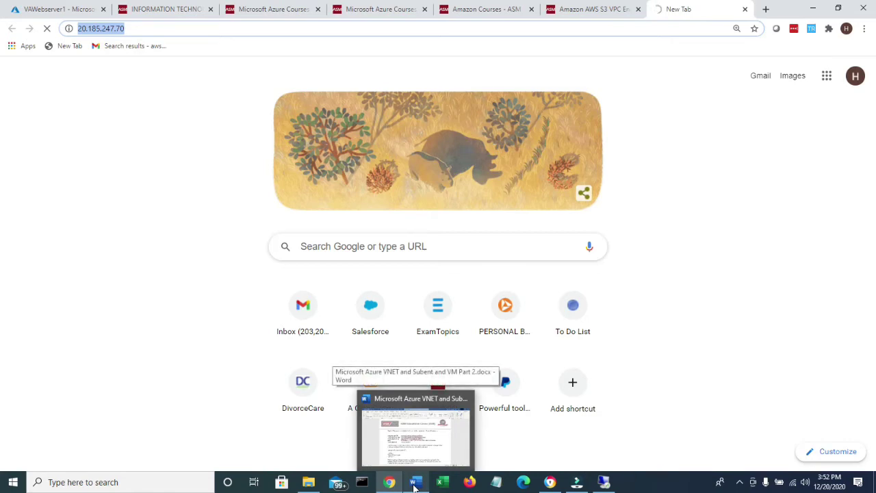
Step: Review the Word notes on hidden extensions, renaming index.html.txt and testing the websites
click(414, 486)
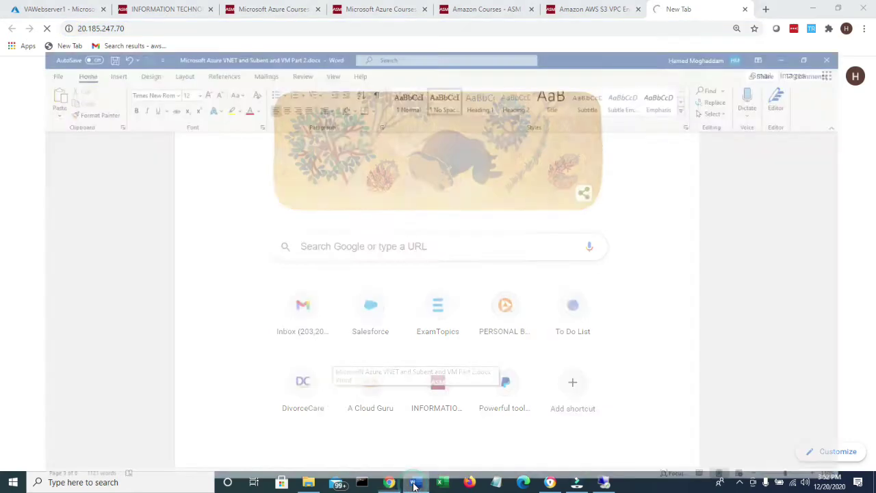
scroll(356, 384, down, 1)
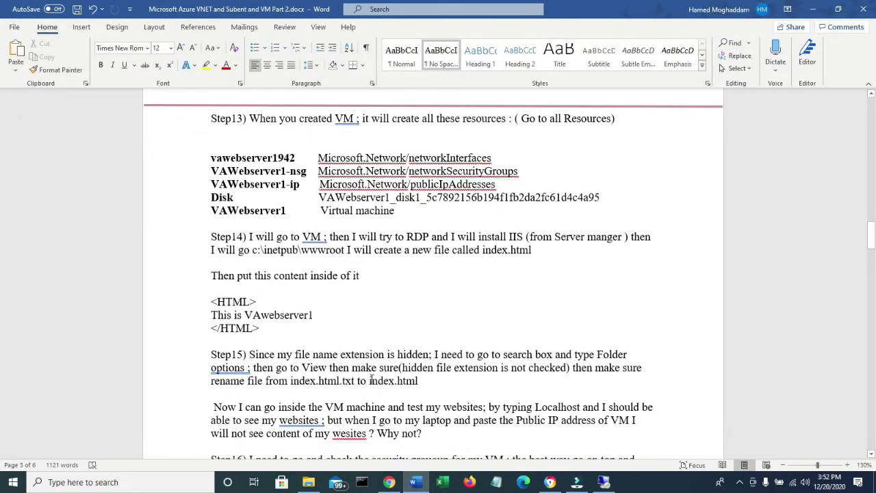
drag(278, 354, 554, 354)
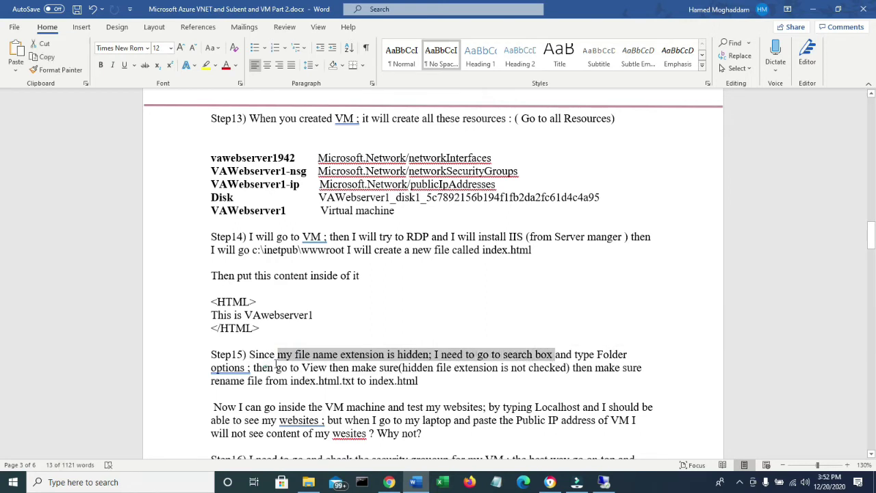
drag(254, 368, 567, 368)
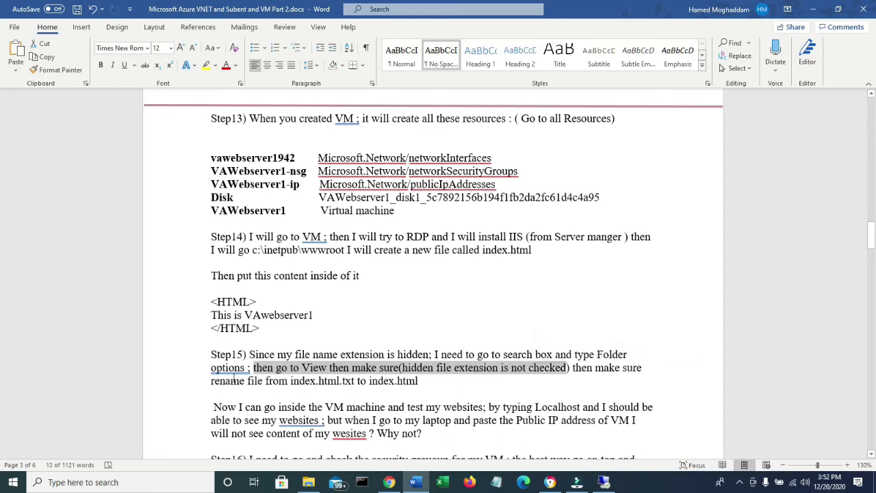
drag(233, 381, 423, 381)
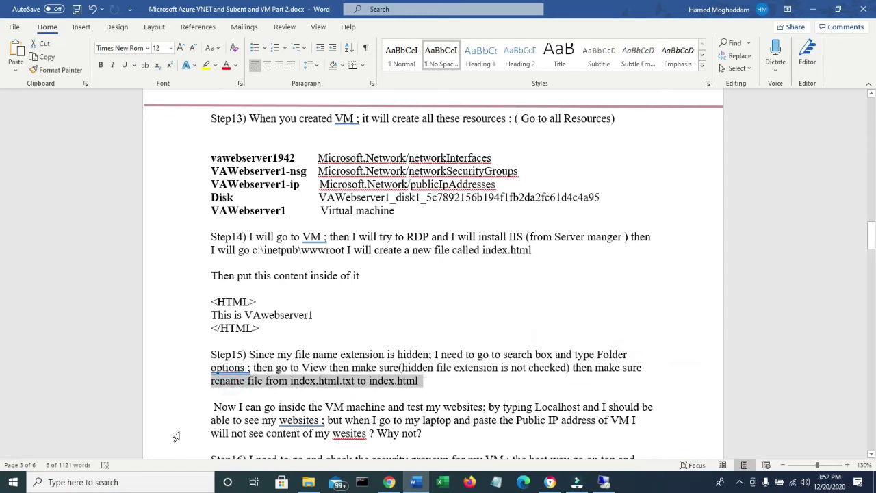
drag(309, 407, 536, 406)
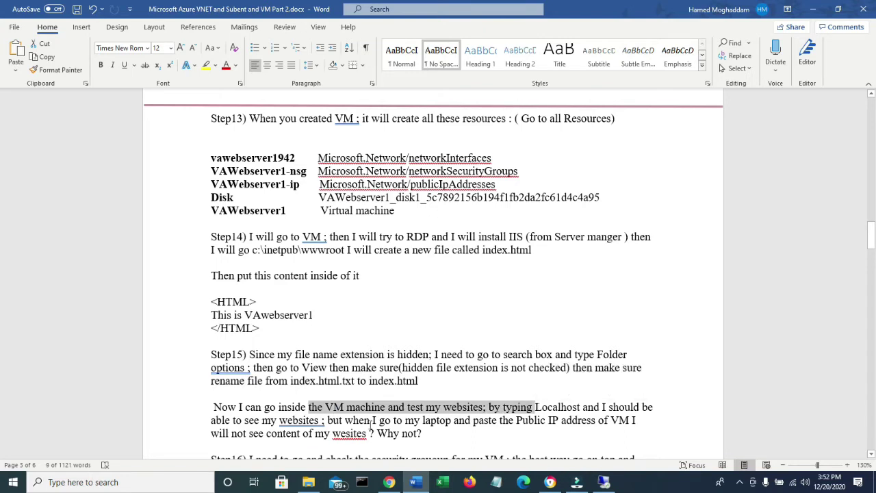
drag(371, 420, 432, 425)
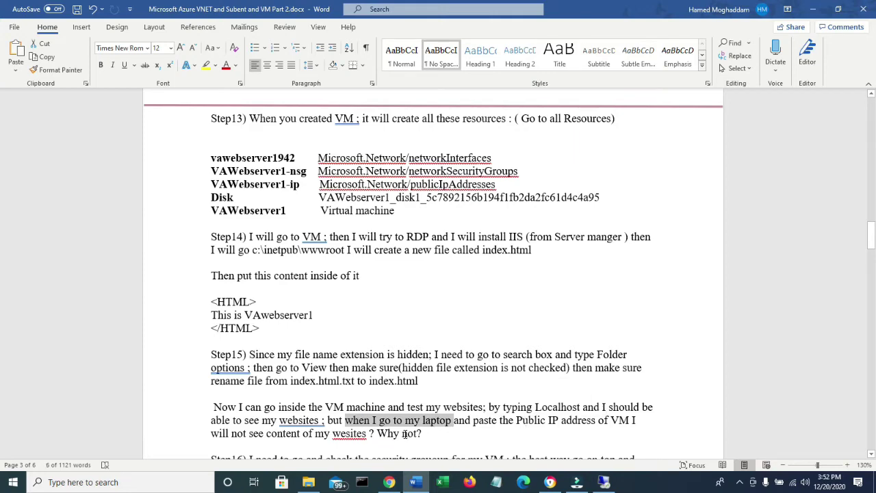
scroll(405, 433, down, 2)
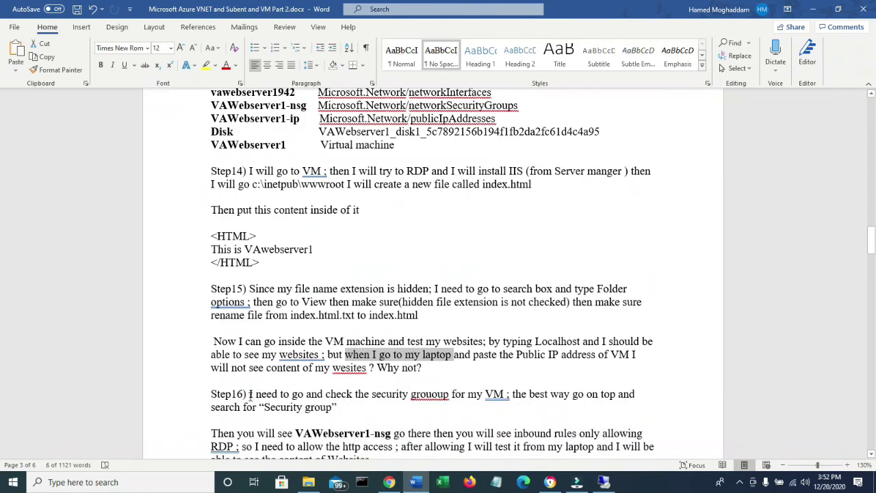
Step: Correct 'grououp' to 'group' in Step16, then minimise the Word document
drag(249, 394, 358, 400)
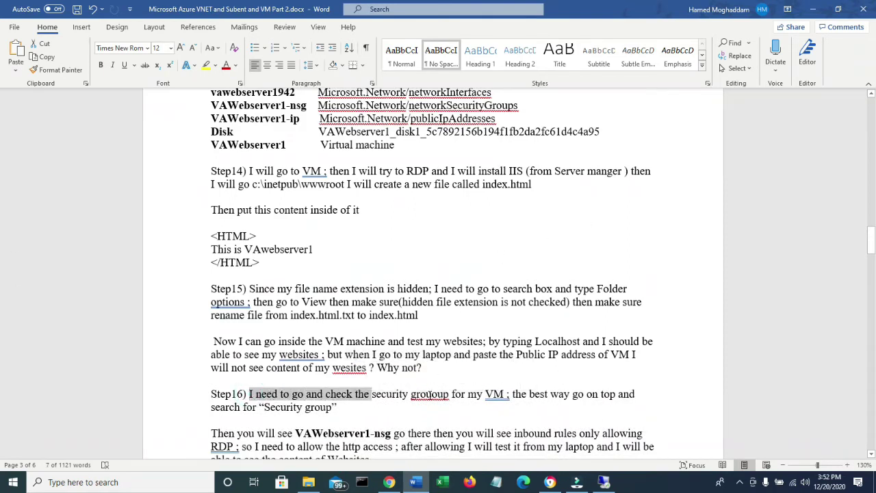
right_click(430, 394)
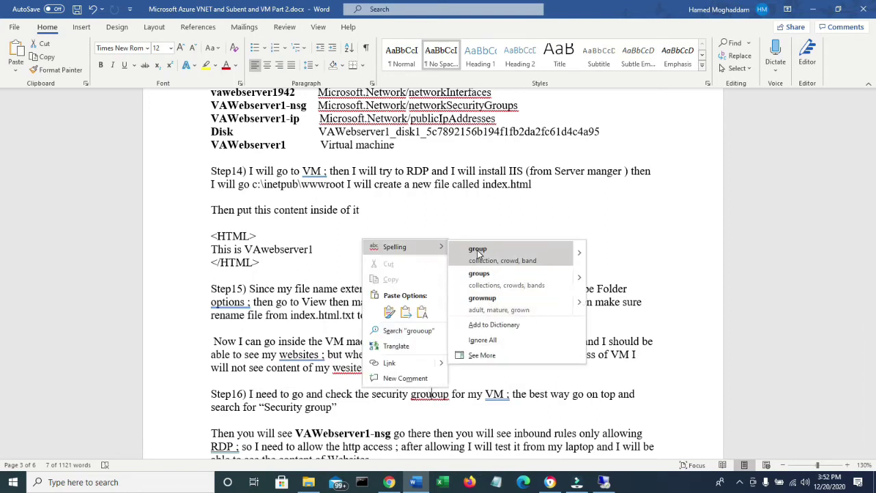
click(478, 253)
drag(501, 382, 499, 393)
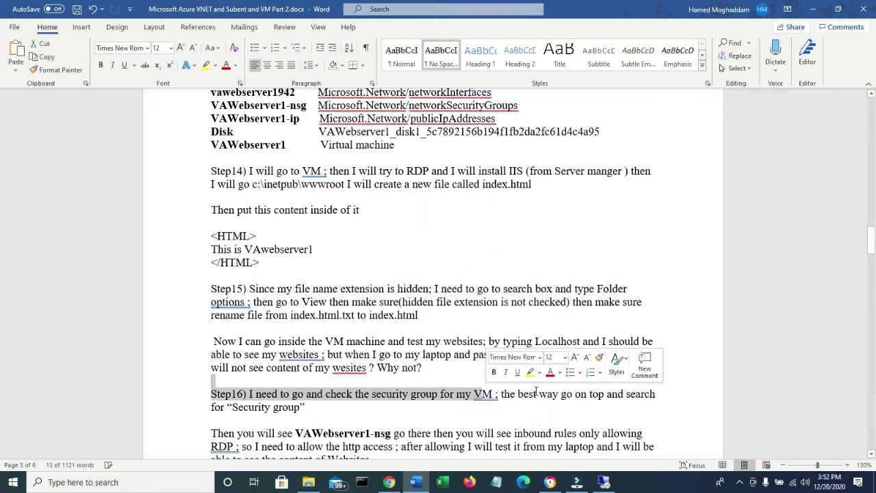
click(536, 393)
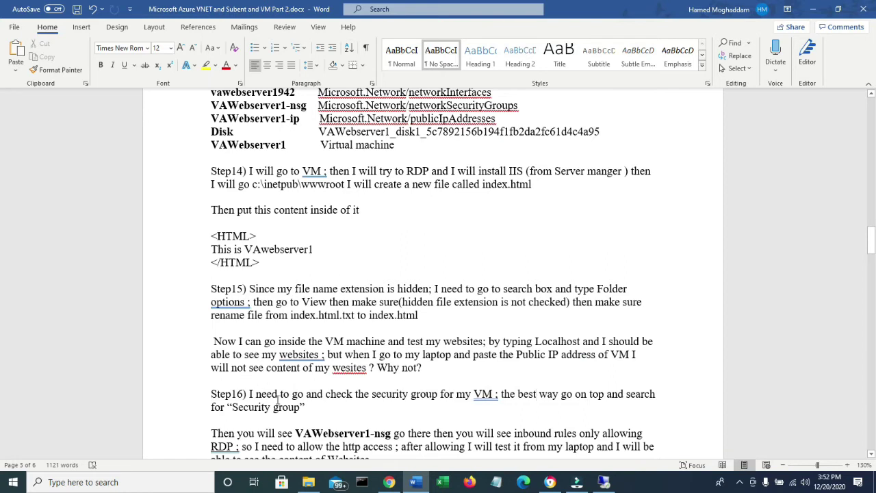
drag(302, 406, 216, 402)
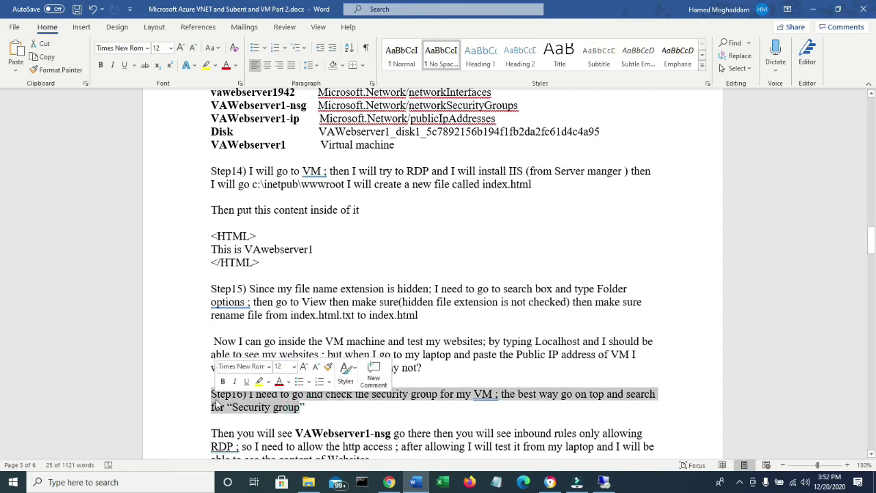
click(813, 9)
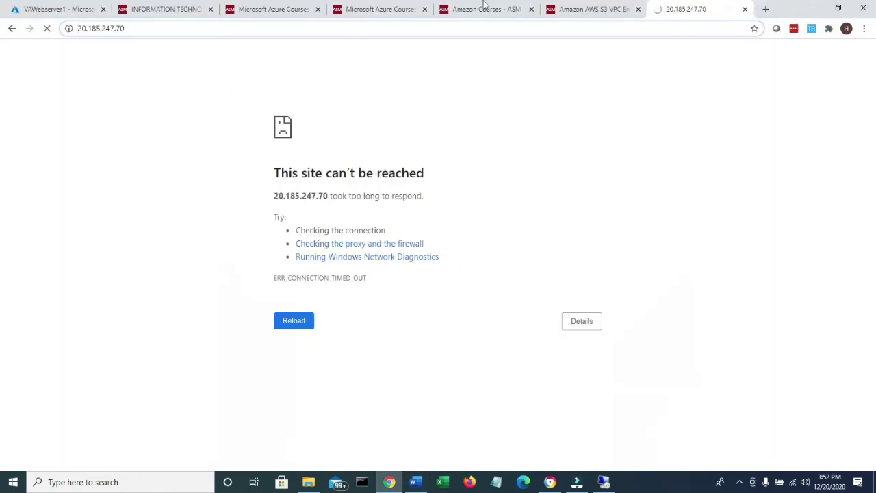
Step: Search Azure for 'security group' and open VAWebserver1-nsg from Network security groups
click(43, 11)
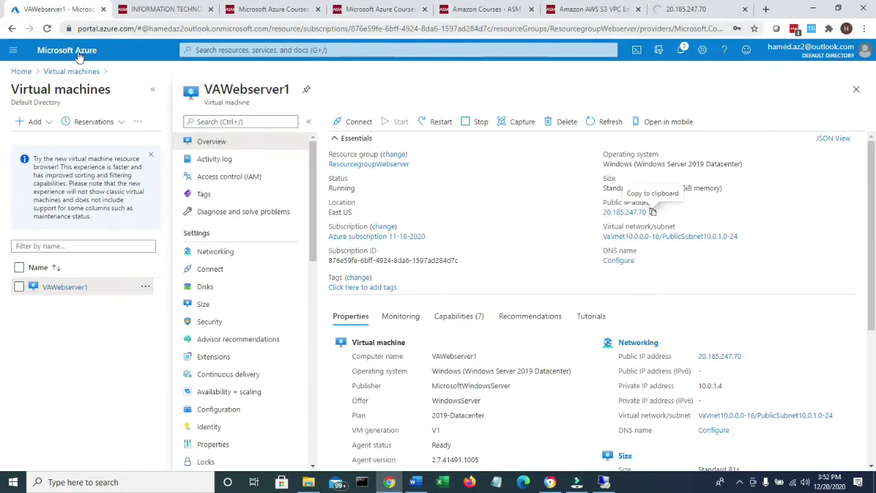
click(21, 72)
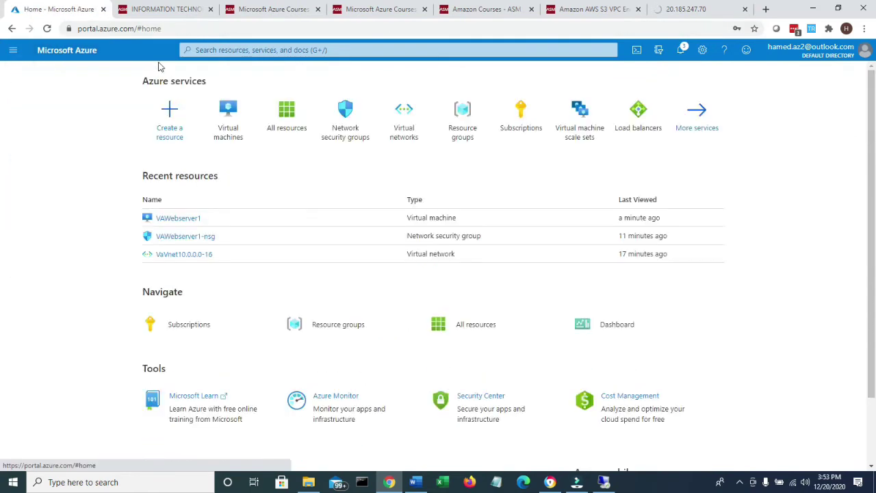
click(219, 51)
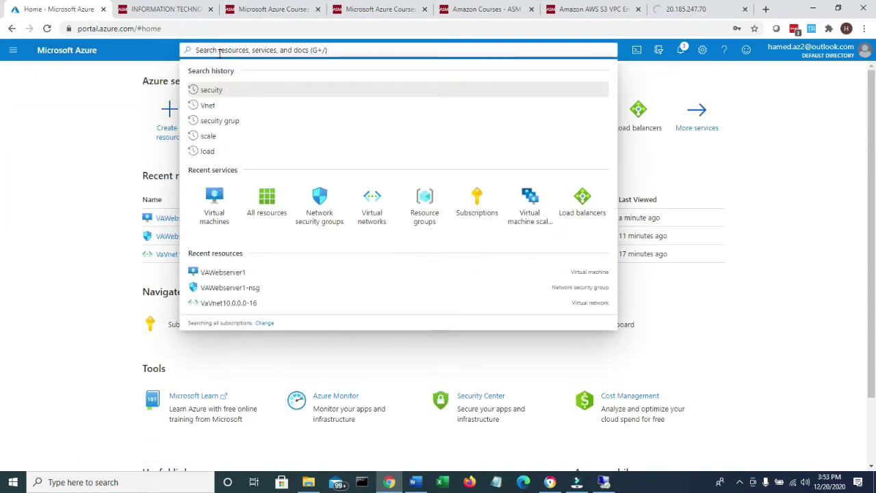
text(se)
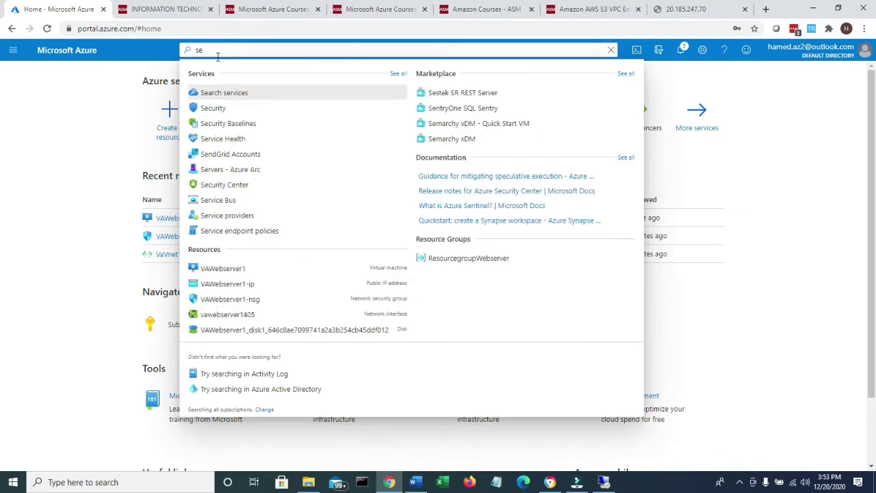
text(curi)
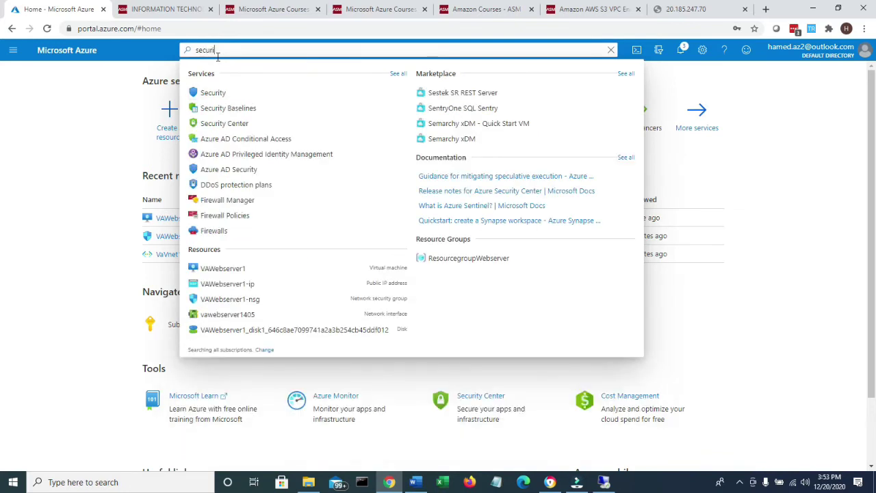
text(ty groupp)
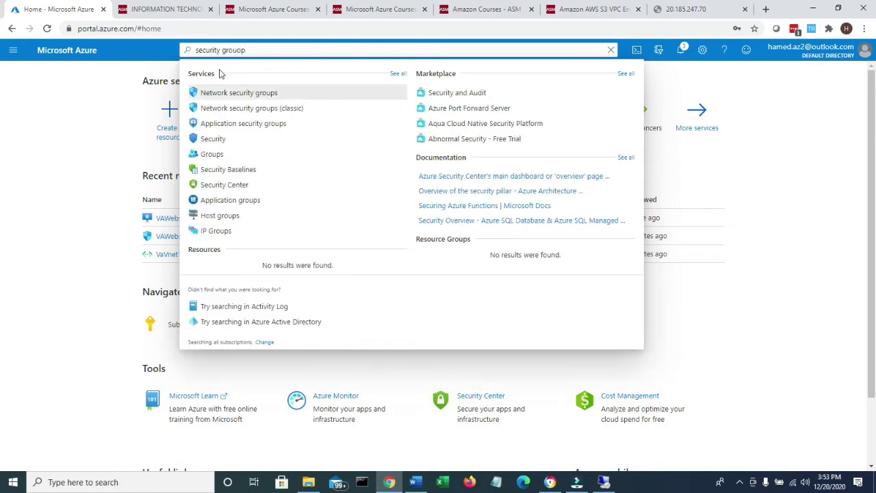
click(260, 95)
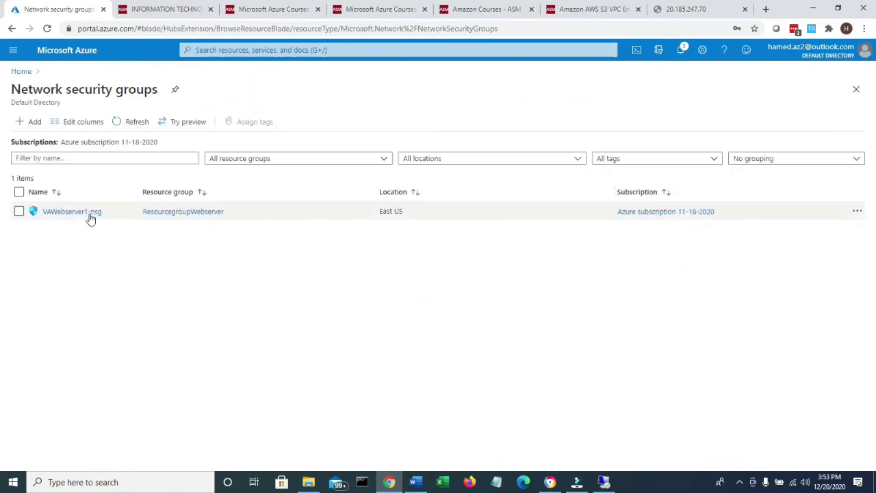
click(66, 212)
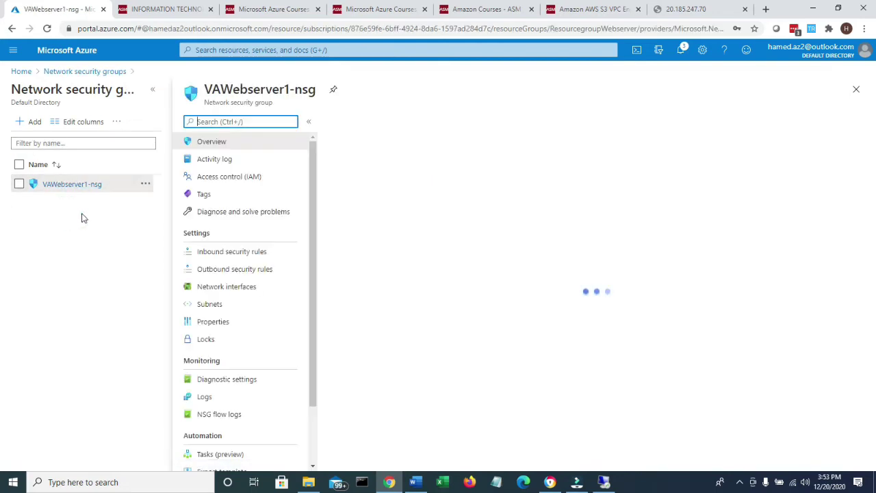
Step: Start a new inbound security rule under VAWebserver1-nsg's Inbound security rules
click(246, 258)
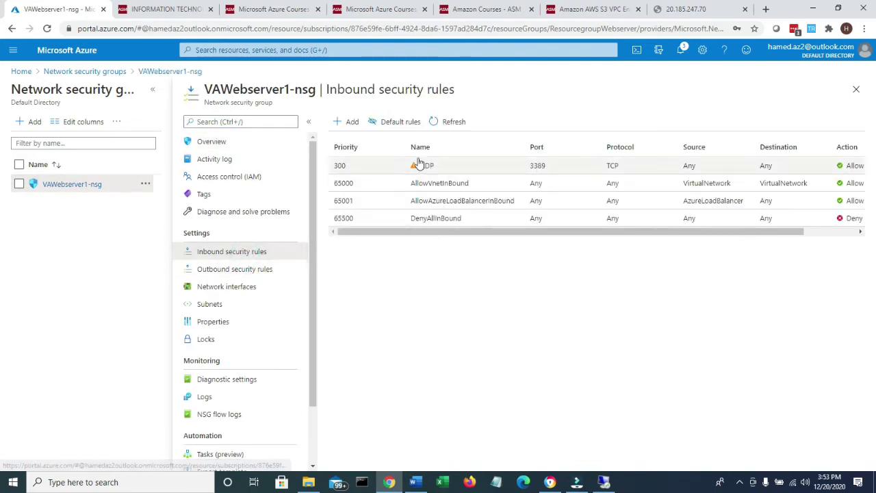
click(351, 124)
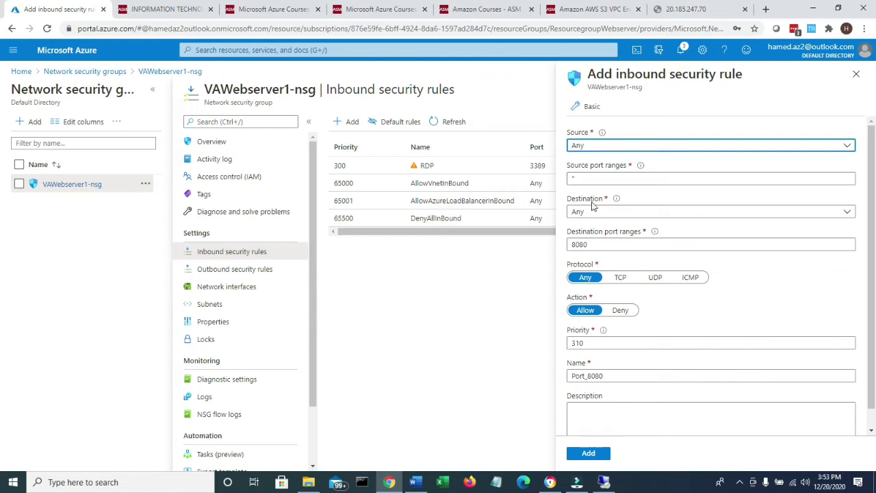
Step: Create inbound rule 'http' allowing TCP port 80 at priority 310
click(594, 245)
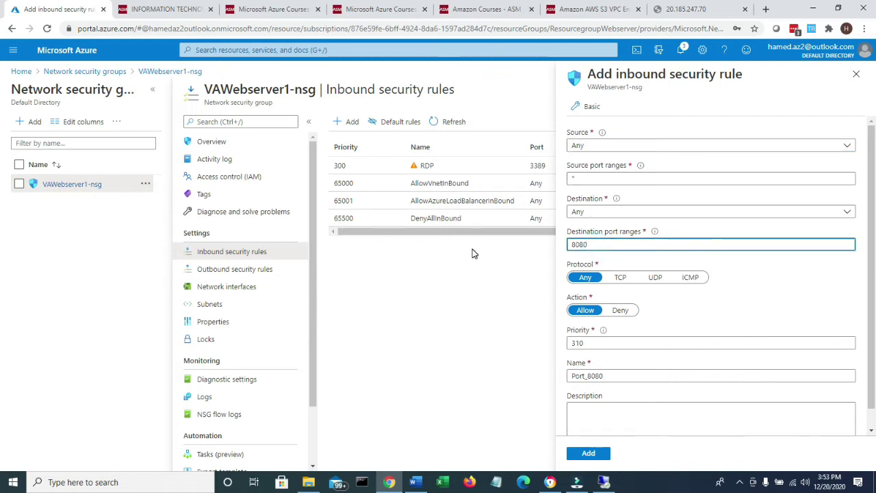
click(620, 278)
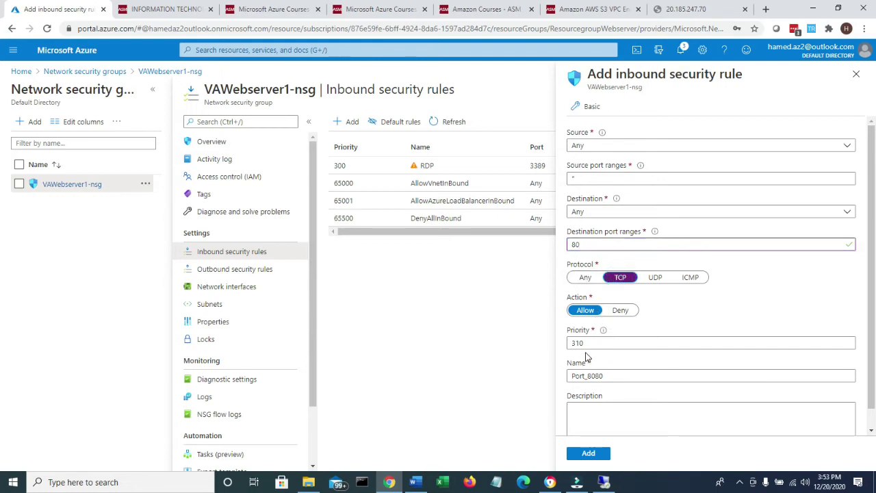
click(607, 376)
drag(608, 376, 529, 376)
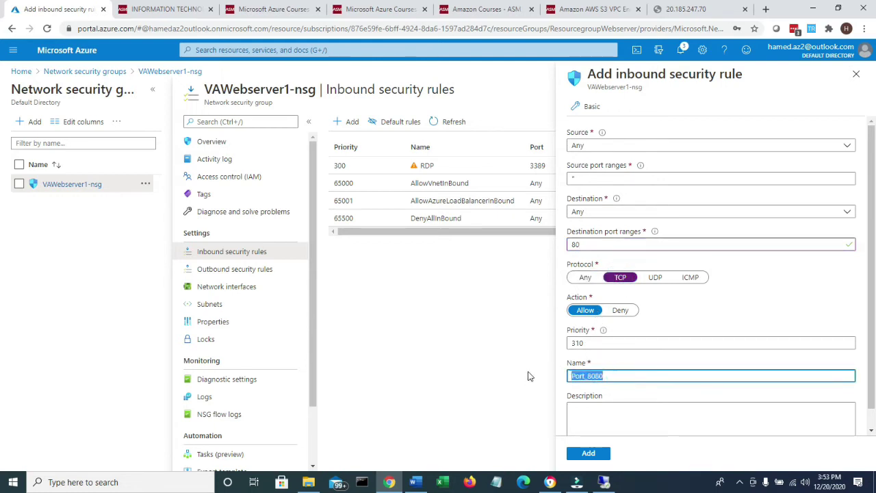
text(htt)
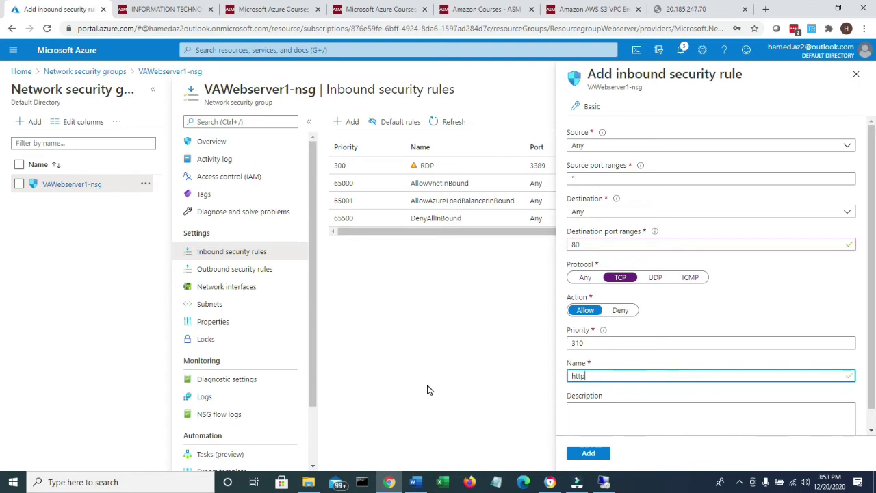
text(p)
click(589, 453)
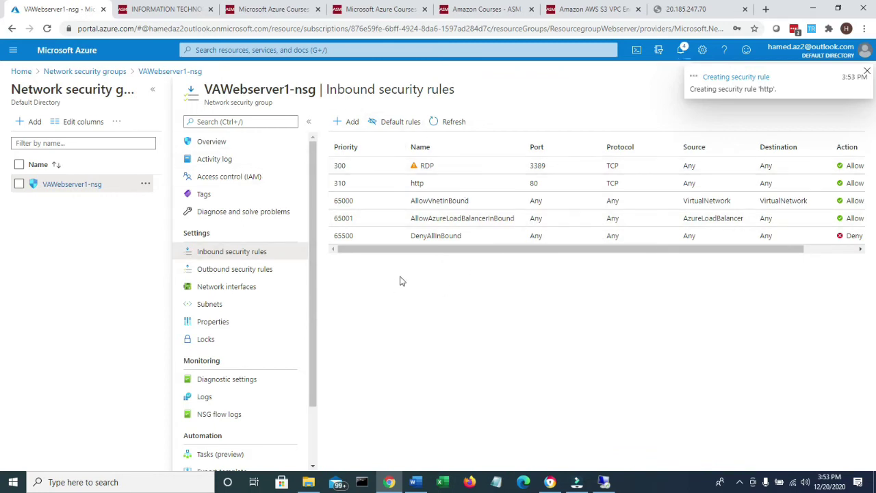
Step: Review the inbound rules table, then go back to the Network security groups list
click(74, 188)
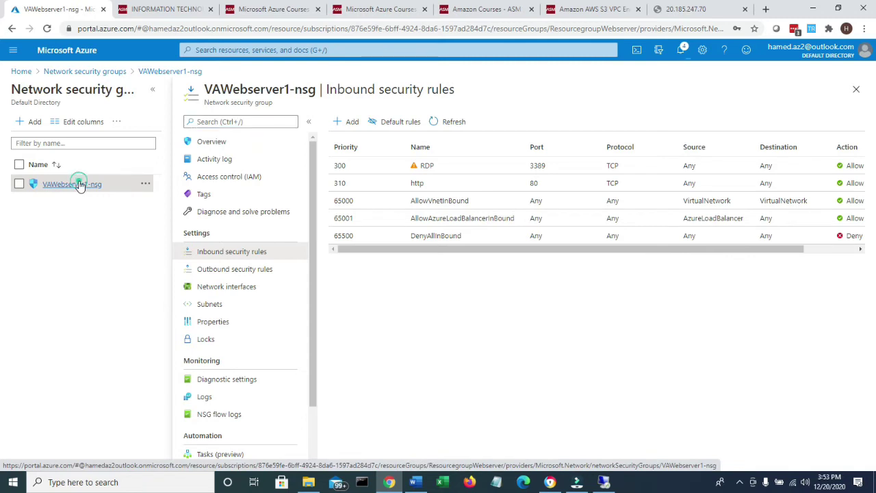
click(309, 125)
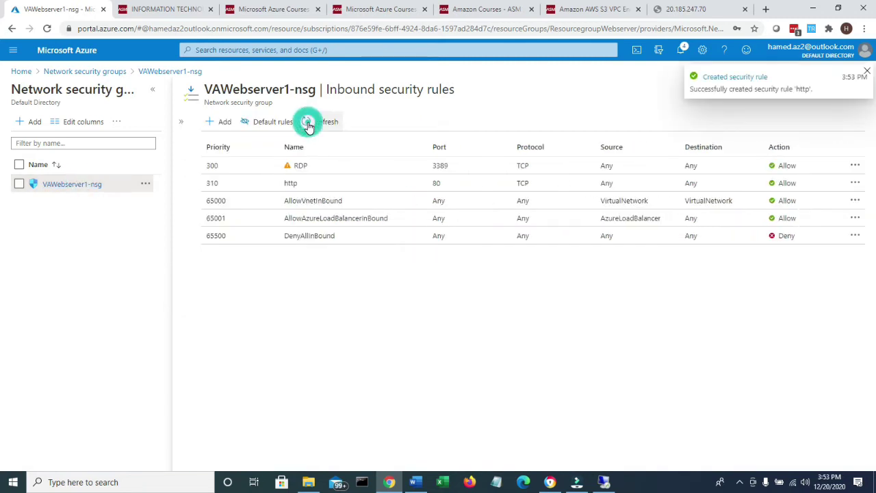
click(69, 186)
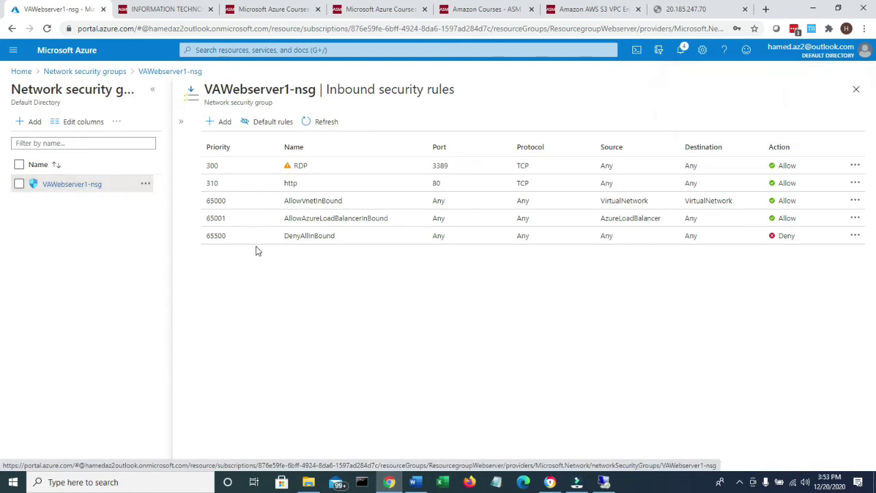
click(61, 186)
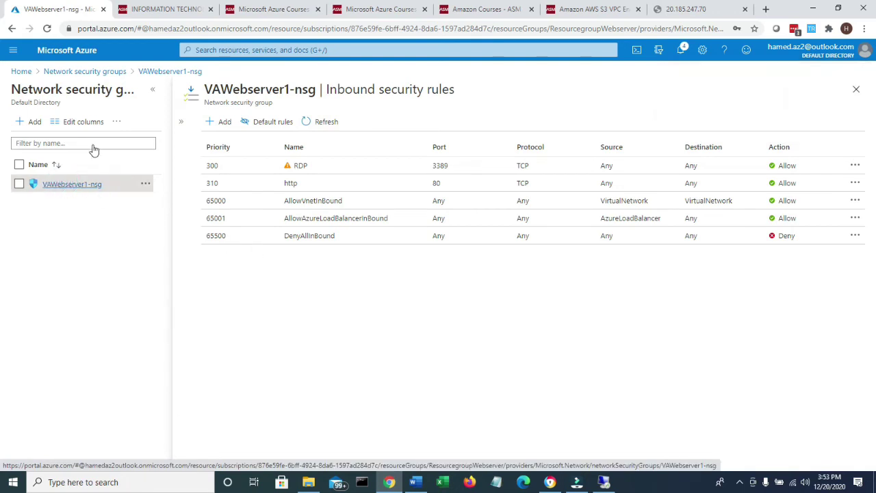
click(116, 72)
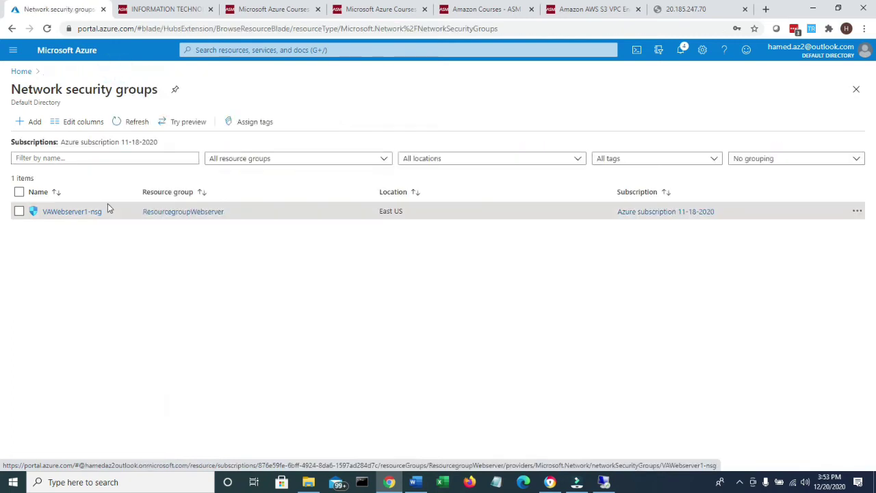
click(88, 212)
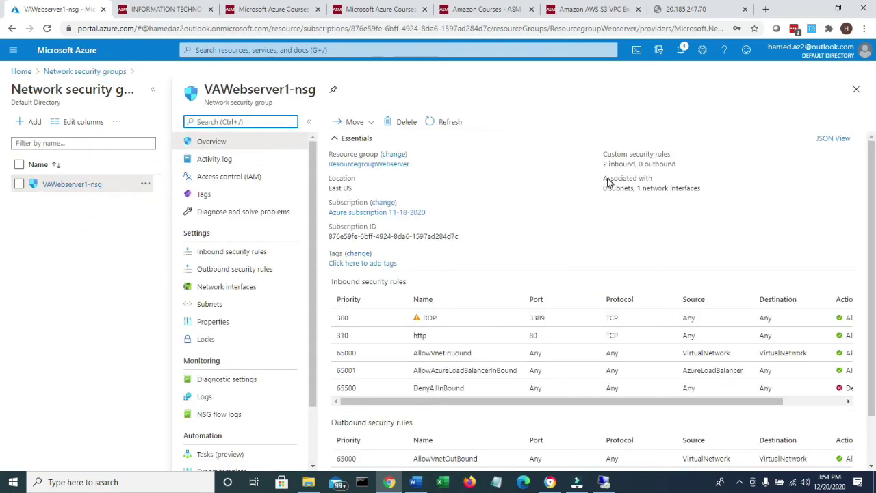
drag(603, 180, 690, 187)
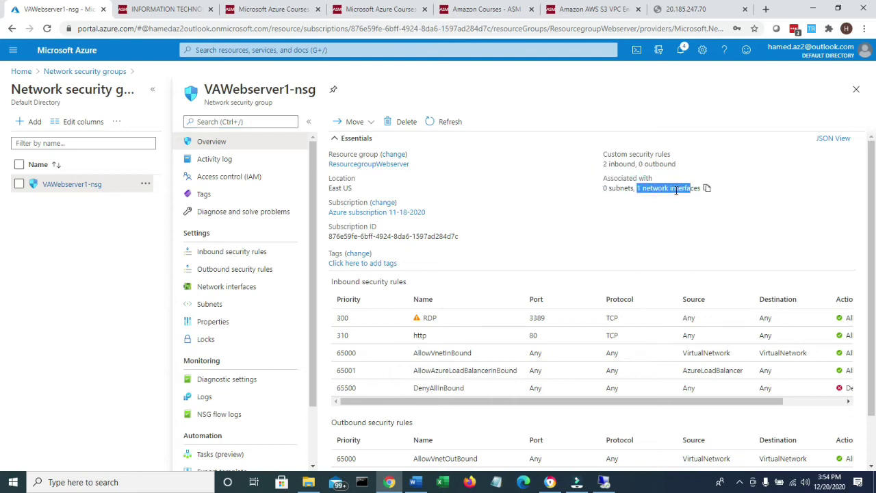
drag(635, 189, 605, 180)
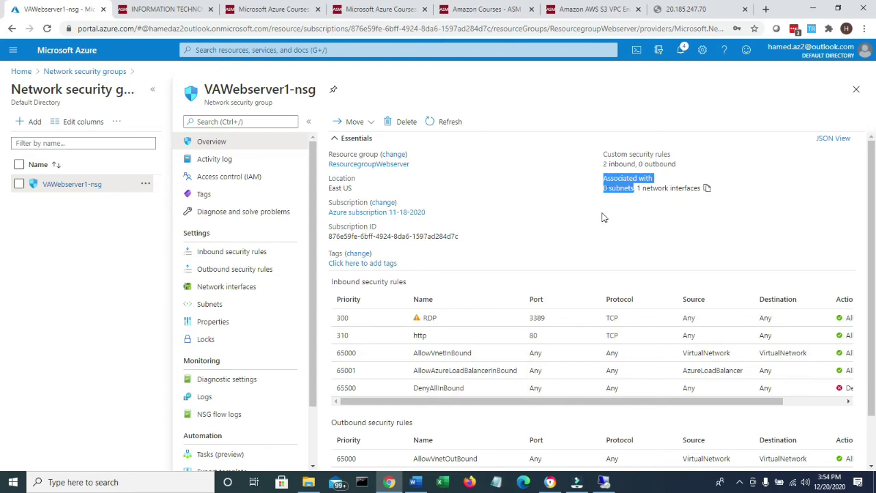
click(601, 180)
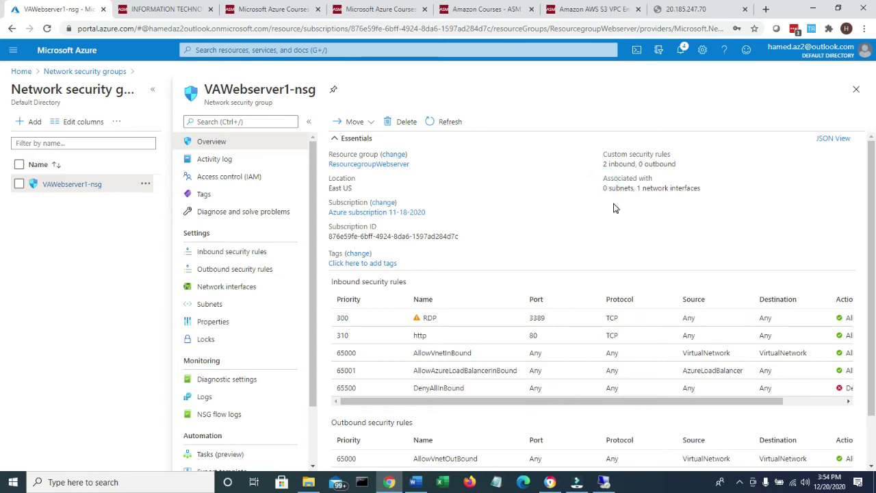
drag(606, 196, 704, 189)
drag(653, 179, 603, 181)
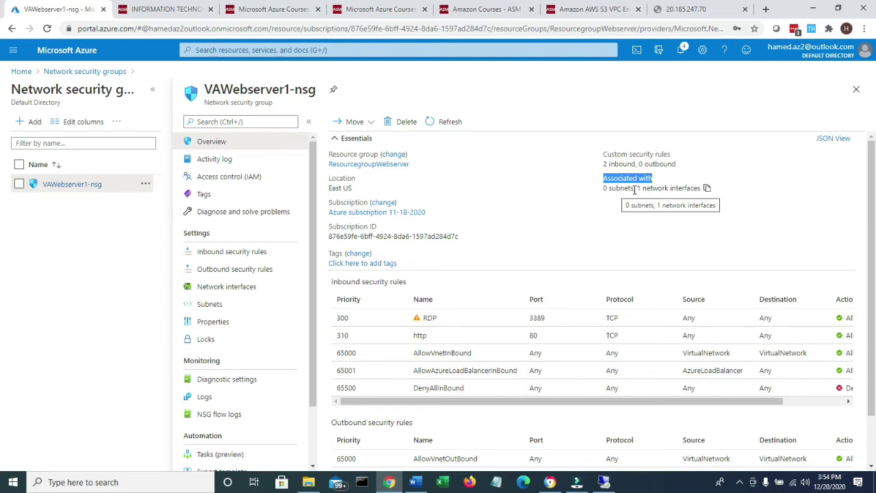
drag(634, 190, 631, 197)
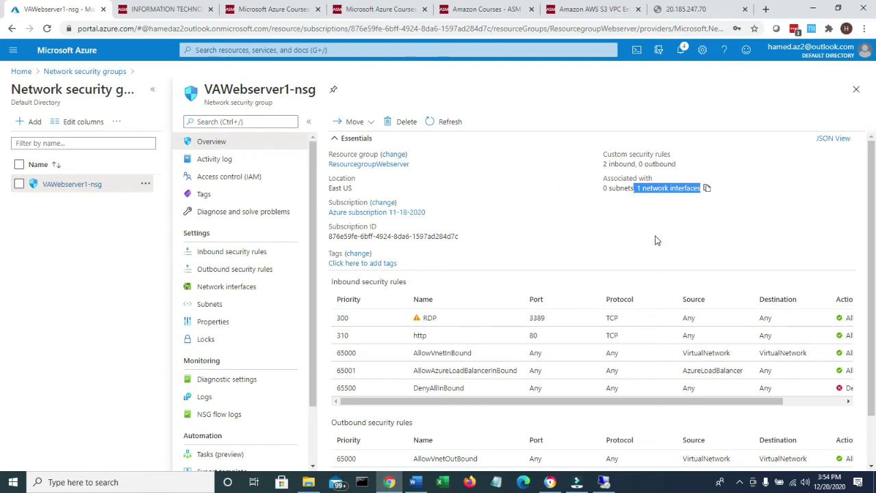
Step: Review the Word notes about VAWebserver1-nsg, allowing http and port 80 (TCP)
click(416, 484)
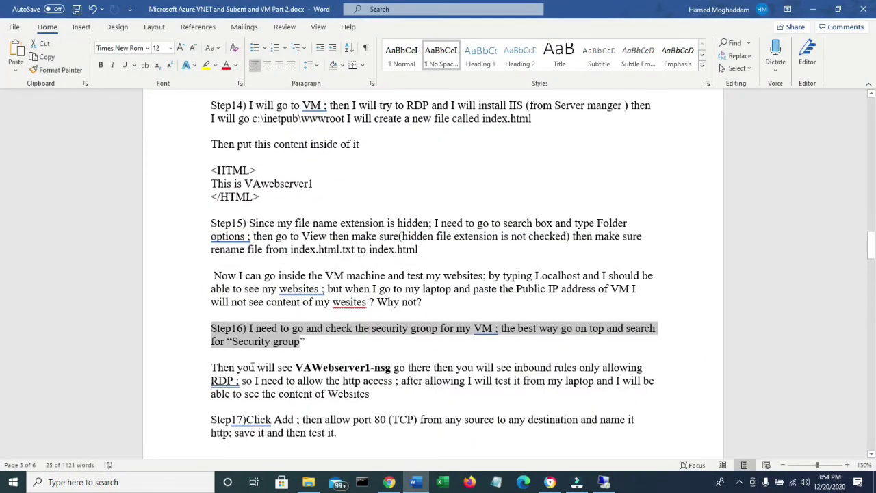
drag(252, 368, 569, 368)
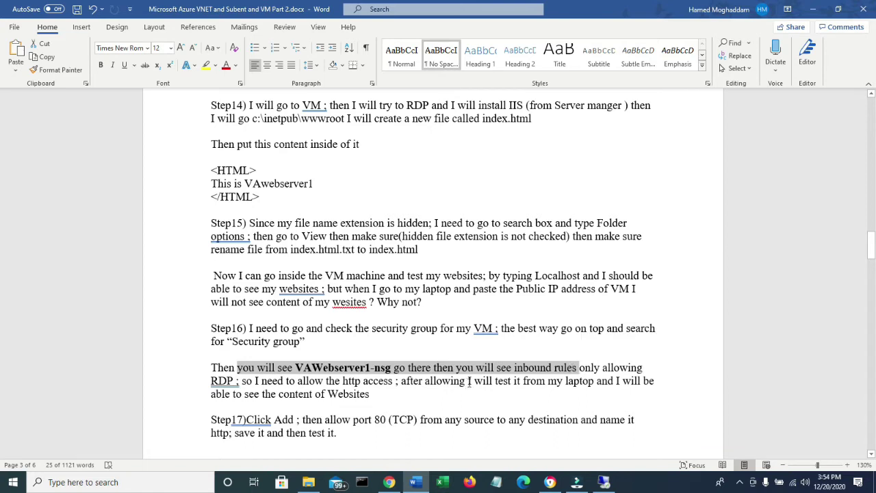
drag(286, 381, 396, 382)
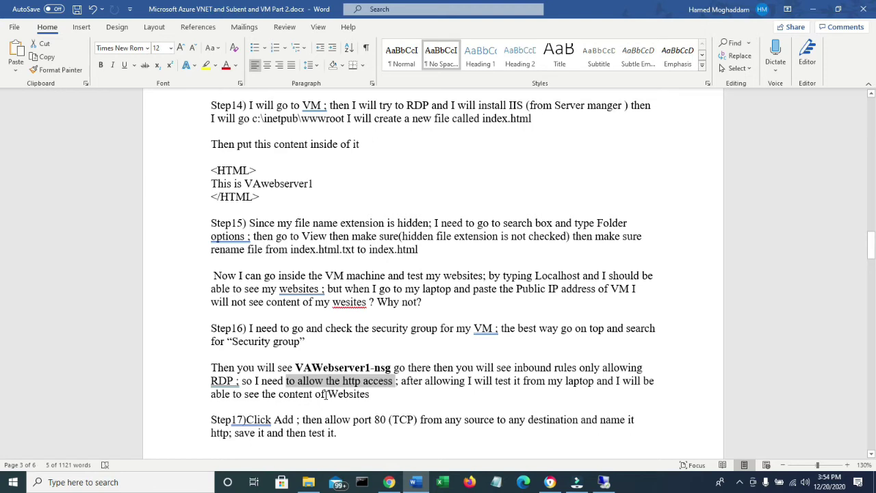
scroll(326, 395, down, 1)
drag(302, 387, 407, 389)
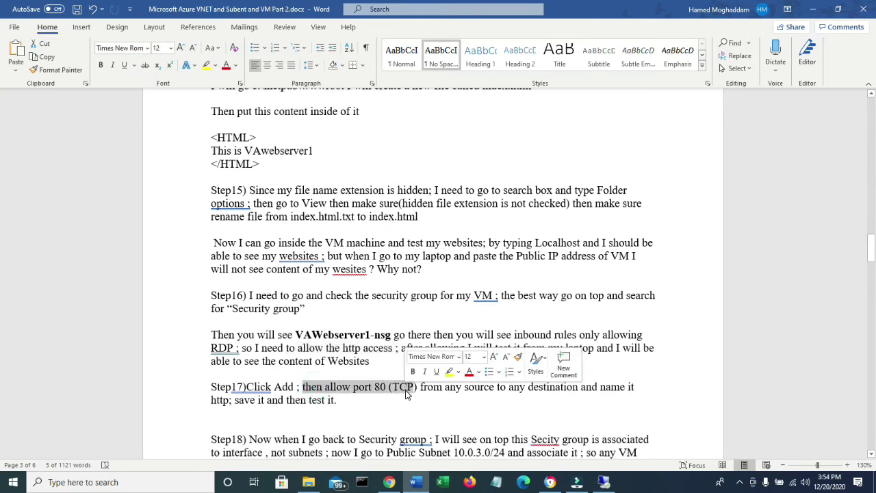
scroll(406, 393, down, 1)
drag(309, 406, 414, 404)
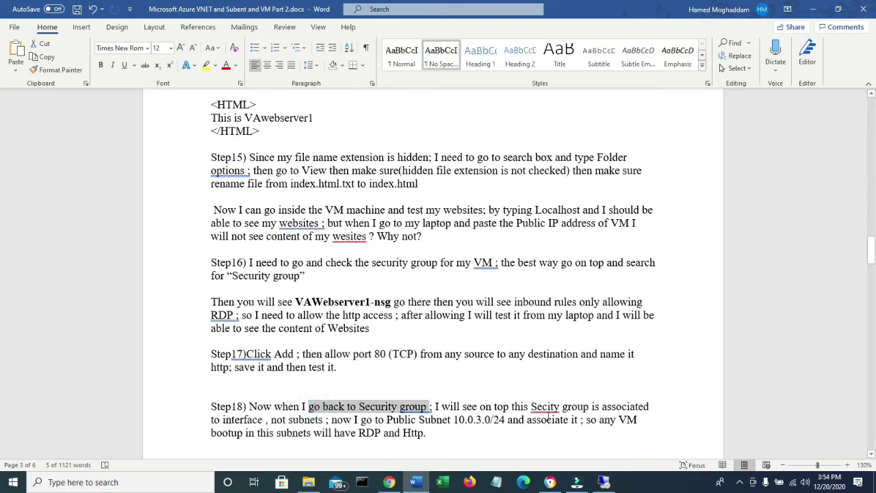
Step: Fix the misspelled 'Secity' so Step18 reads 'Security group'
right_click(548, 407)
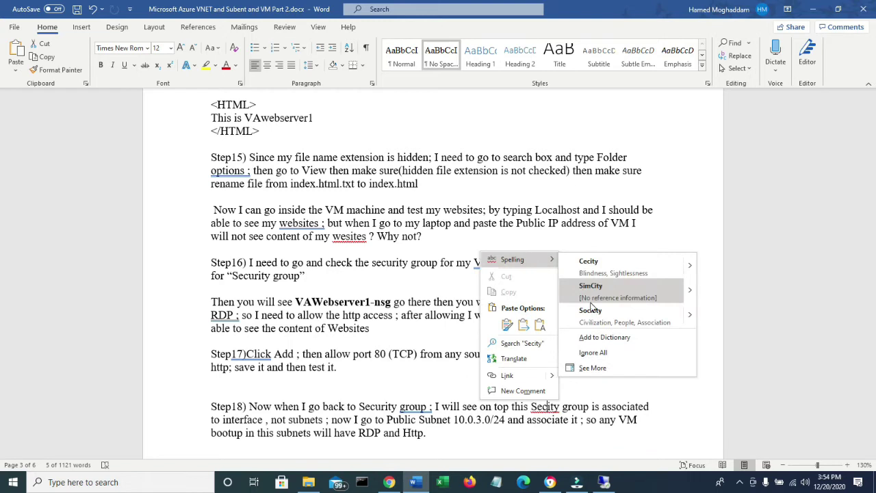
click(774, 374)
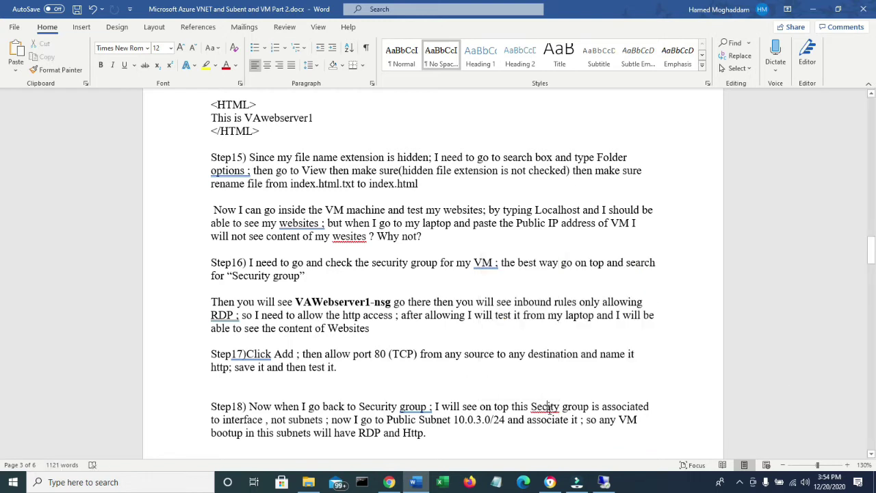
text(ur)
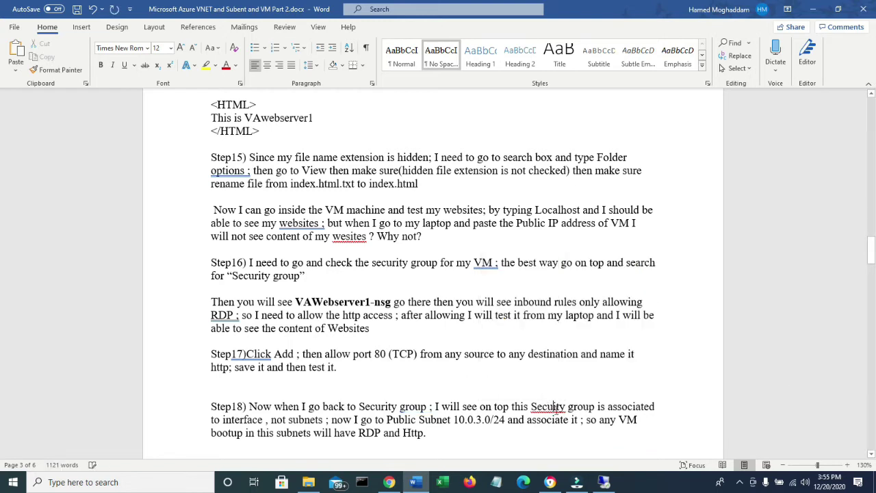
text(r)
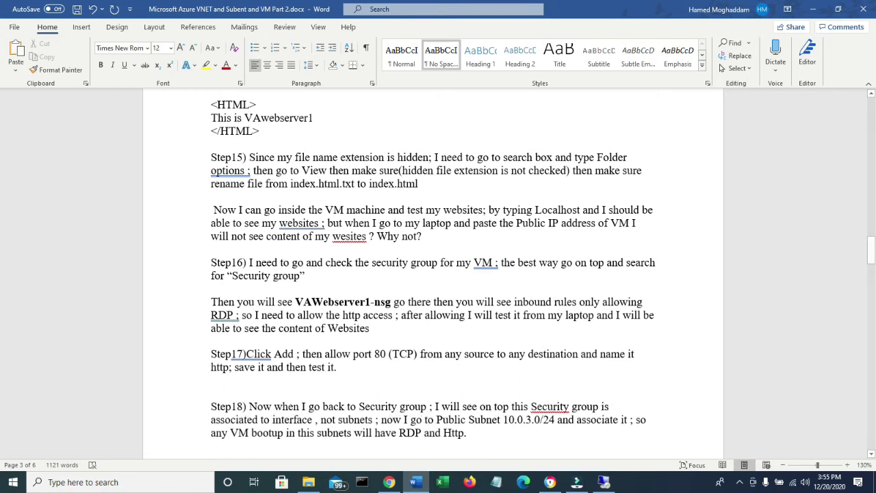
right_click(558, 406)
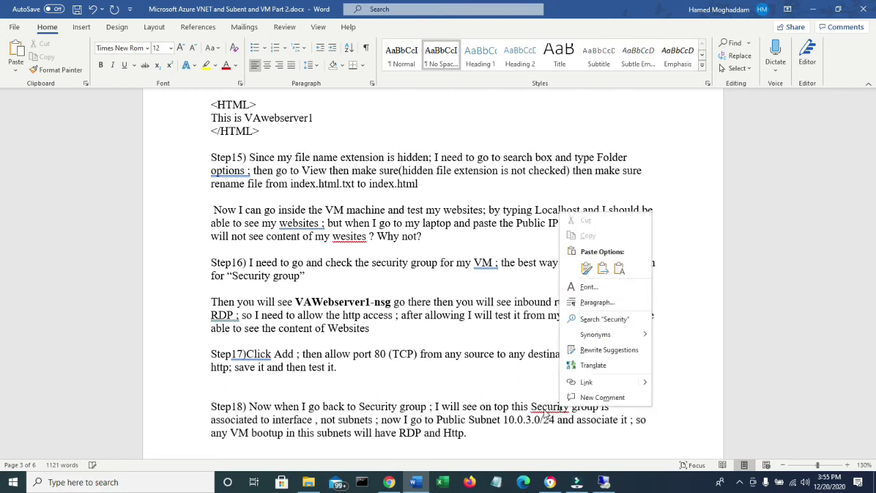
right_click(547, 411)
click(725, 332)
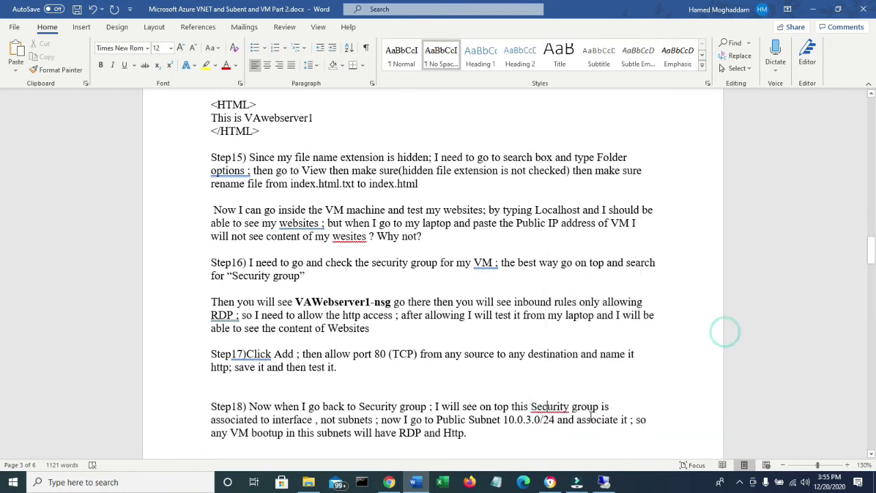
click(572, 409)
key(BackSpace)
key(BackSpace)
key(BackSpace)
key(BackSpace)
key(BackSpace)
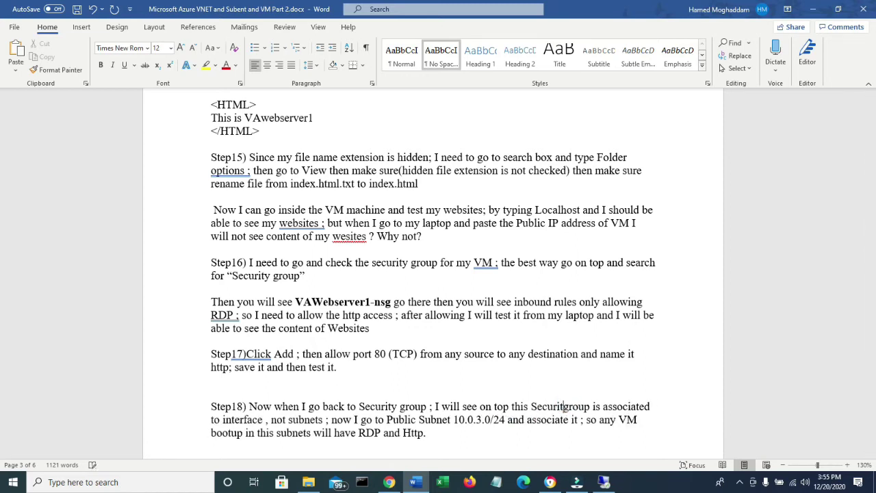
text(rity)
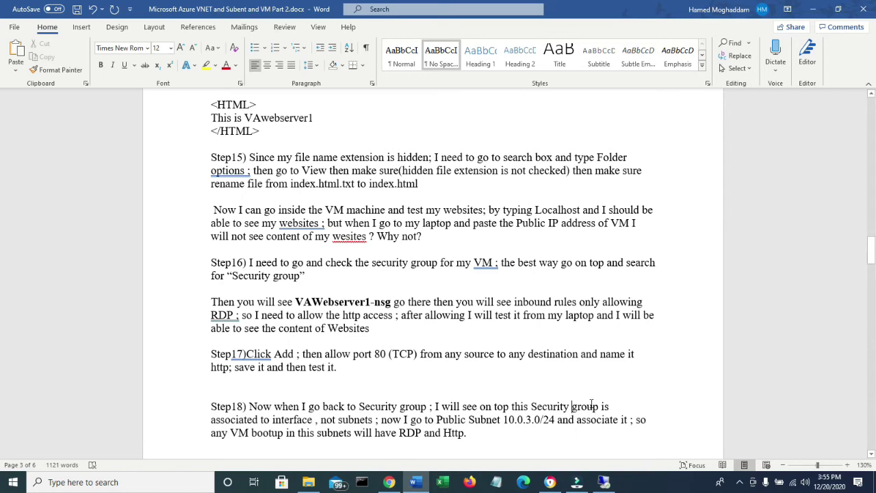
Step: Review Step18's instructions for associating Public Subnet 10.0.3.0/24, then minimise Word
drag(237, 420, 317, 422)
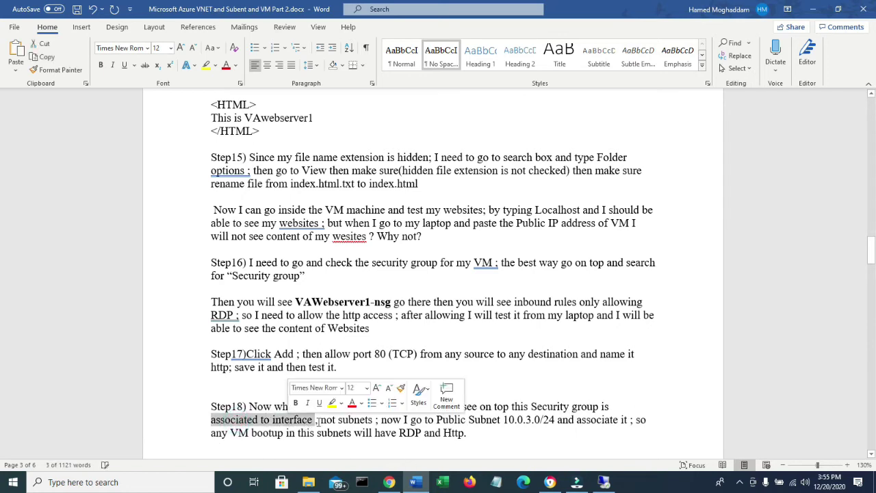
drag(411, 419, 630, 419)
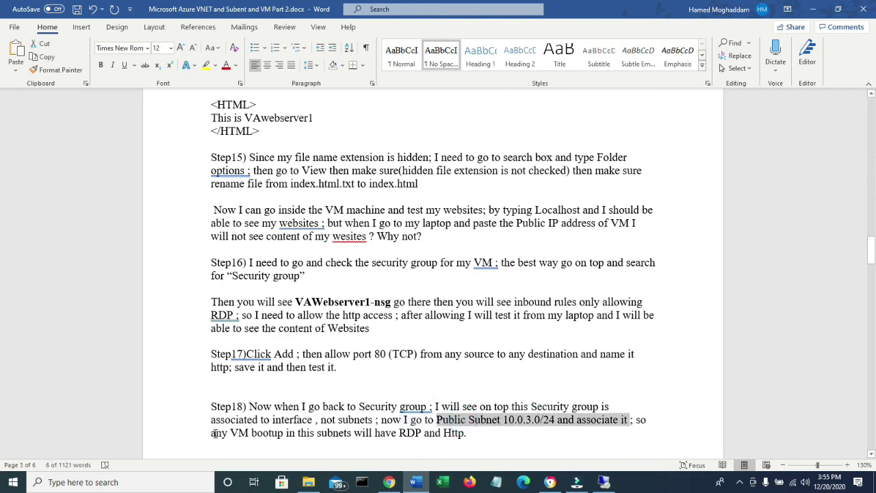
drag(213, 434, 469, 420)
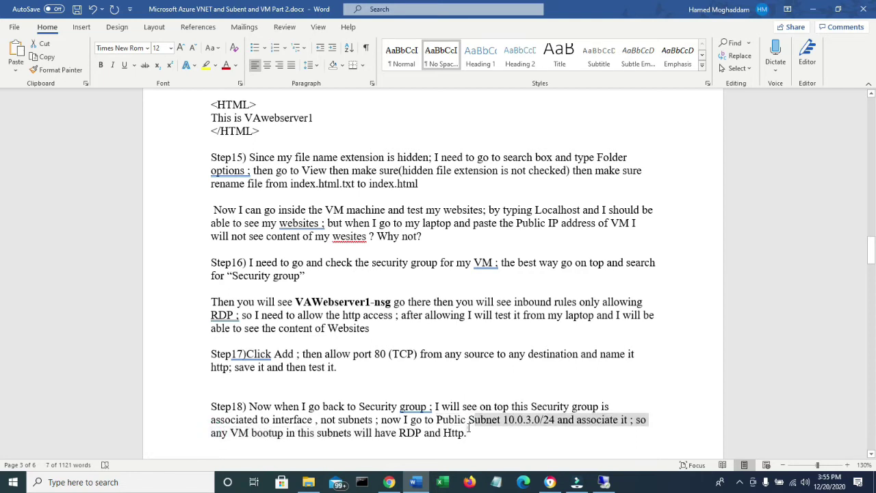
click(468, 433)
click(428, 419)
drag(506, 422, 526, 422)
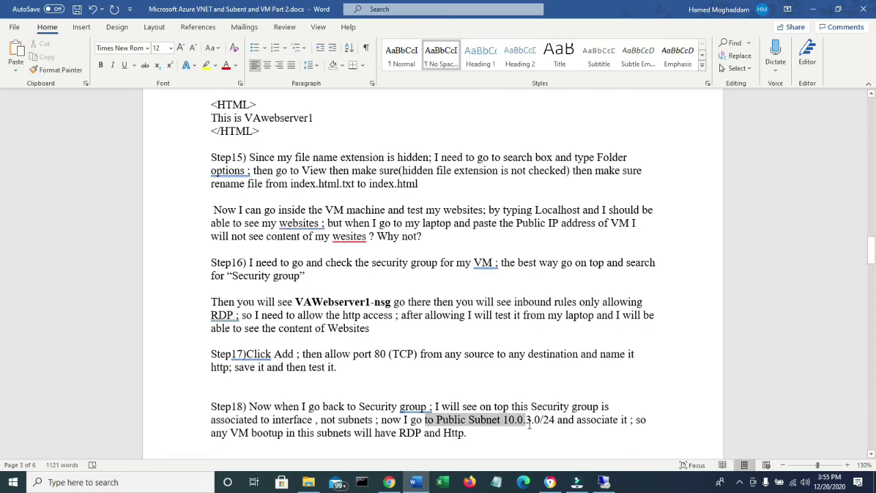
click(813, 9)
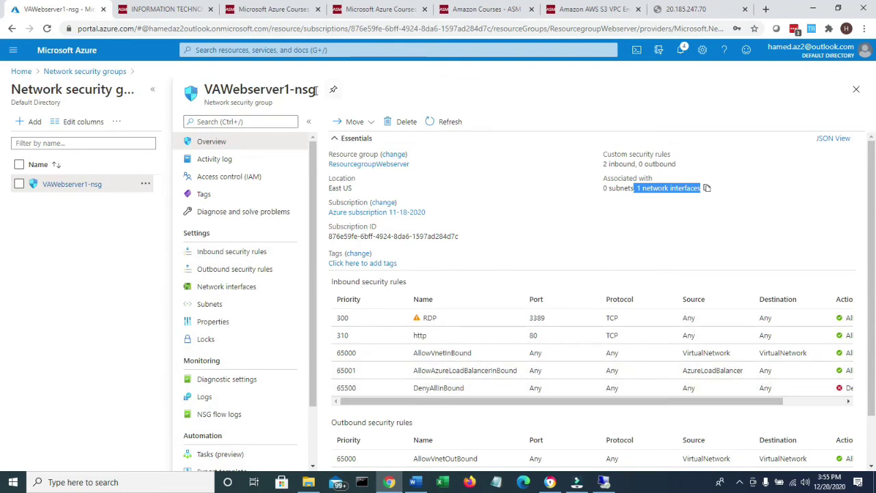
Step: Link VAWebserver1-nsg to subnet PublicSubnet10.0.3.0-24 in VaVnet10.0.0.0-16 and save
drag(316, 91, 208, 93)
click(204, 95)
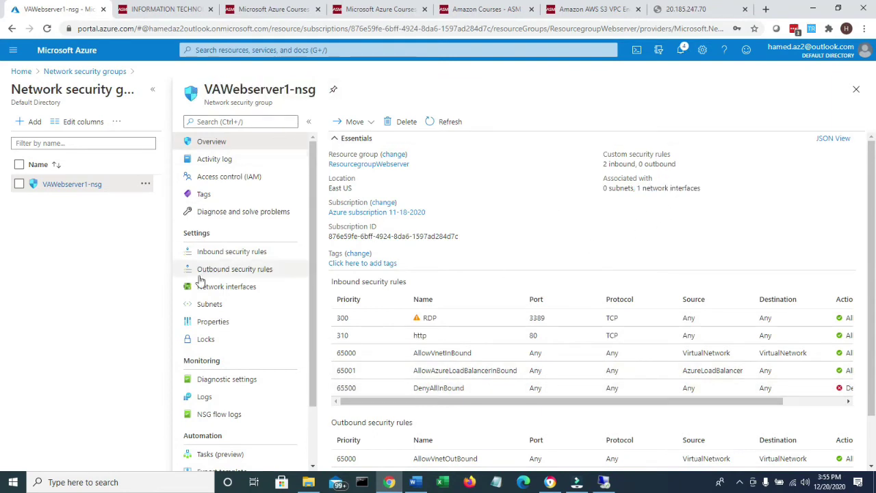
click(209, 305)
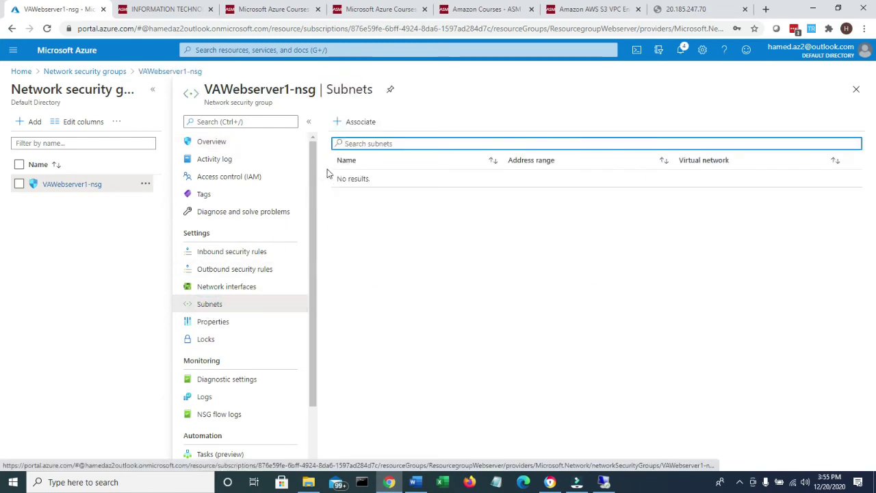
click(354, 123)
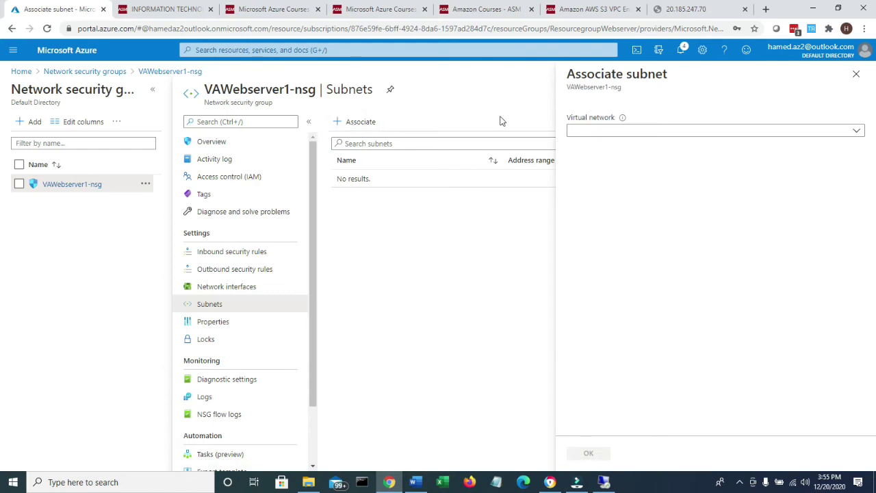
click(857, 131)
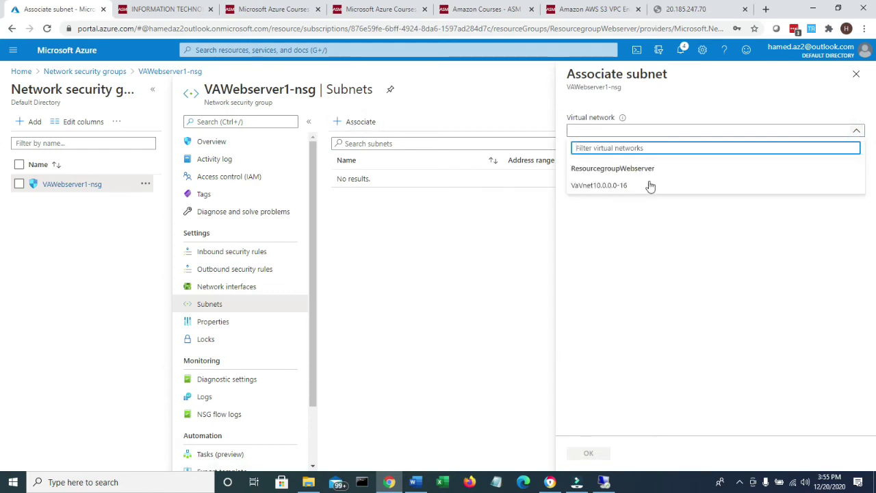
click(599, 186)
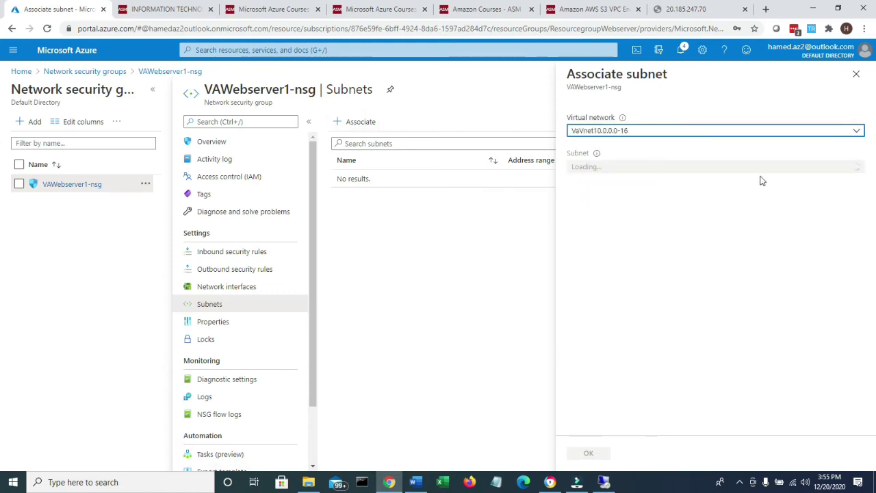
click(845, 168)
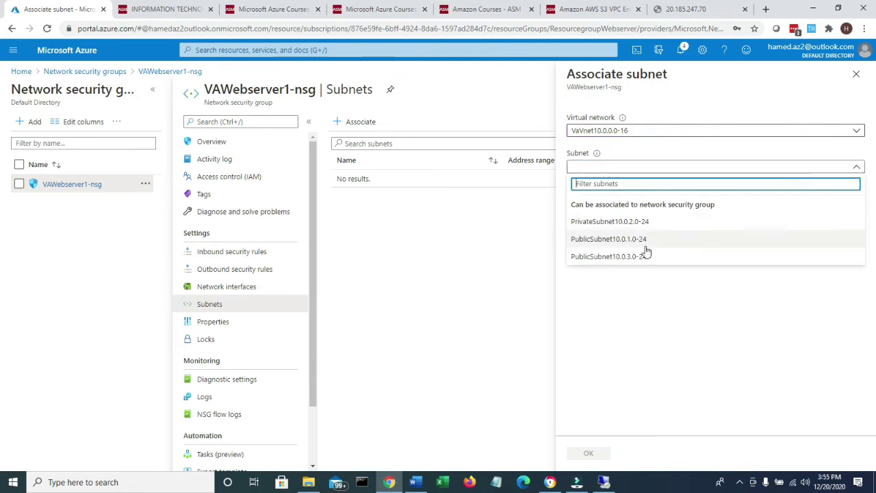
click(619, 256)
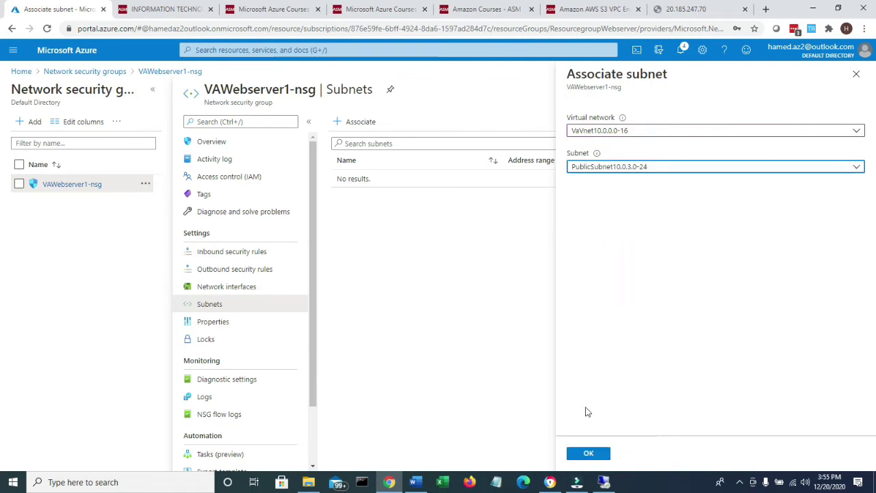
click(585, 453)
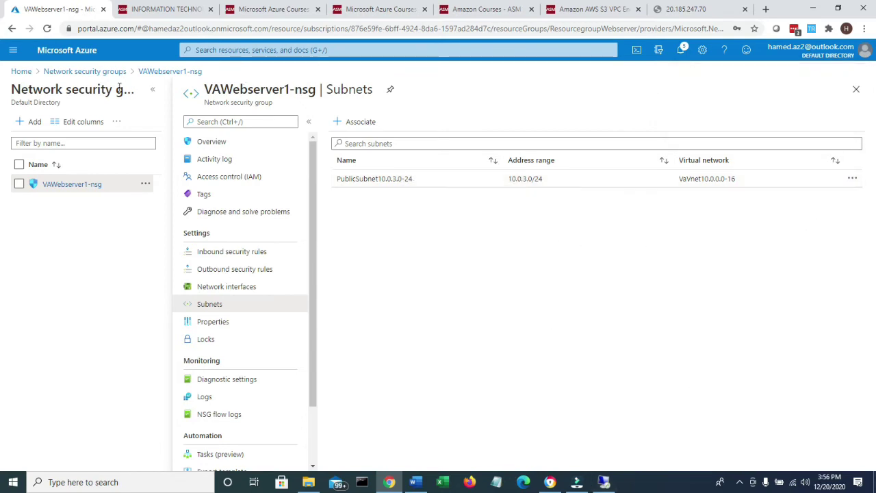
Step: Confirm VaVnet10.0.0.0-16's subnet list shows VAWebserver1-nsg on PublicSubnet10.0.3.0-24, then return Home
click(77, 72)
click(18, 72)
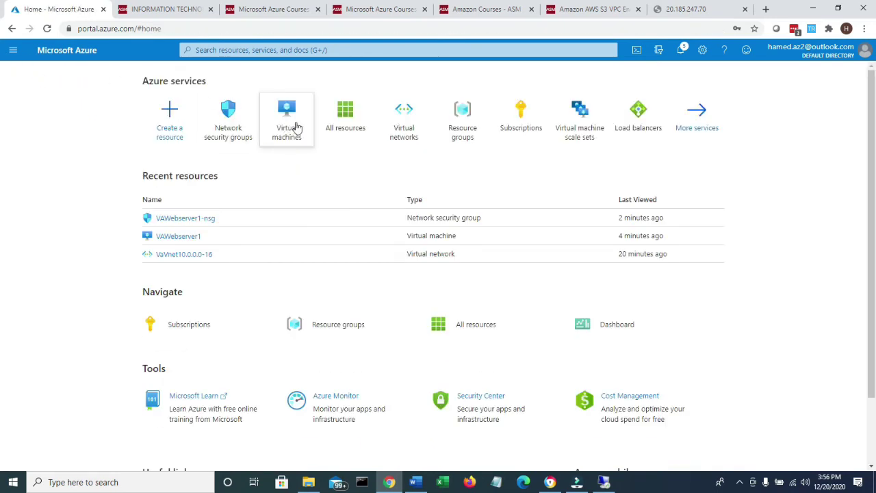
click(414, 120)
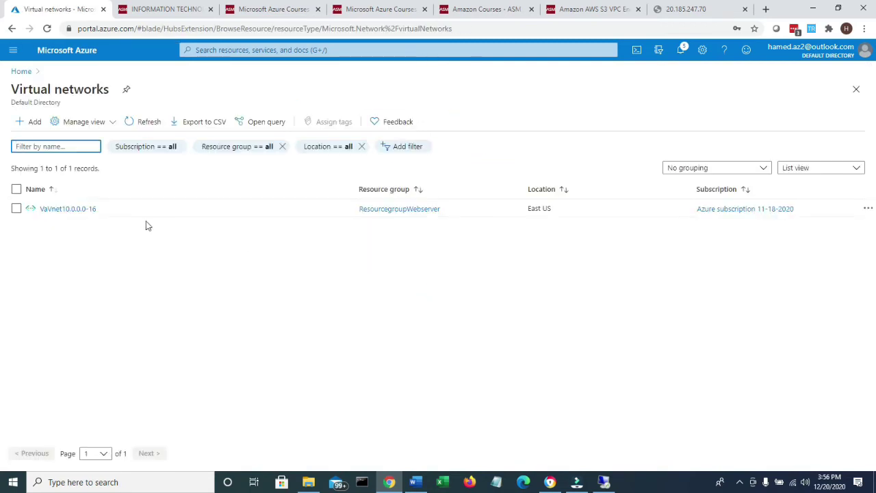
click(88, 209)
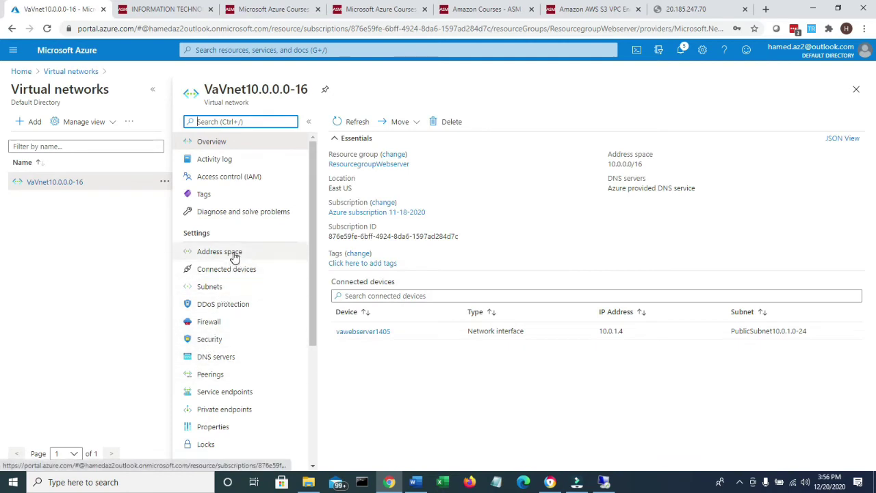
click(214, 286)
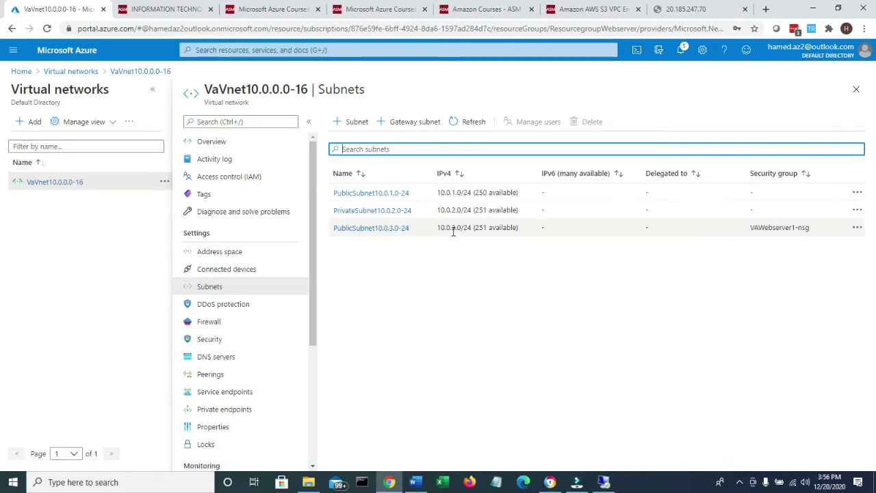
drag(438, 231, 736, 237)
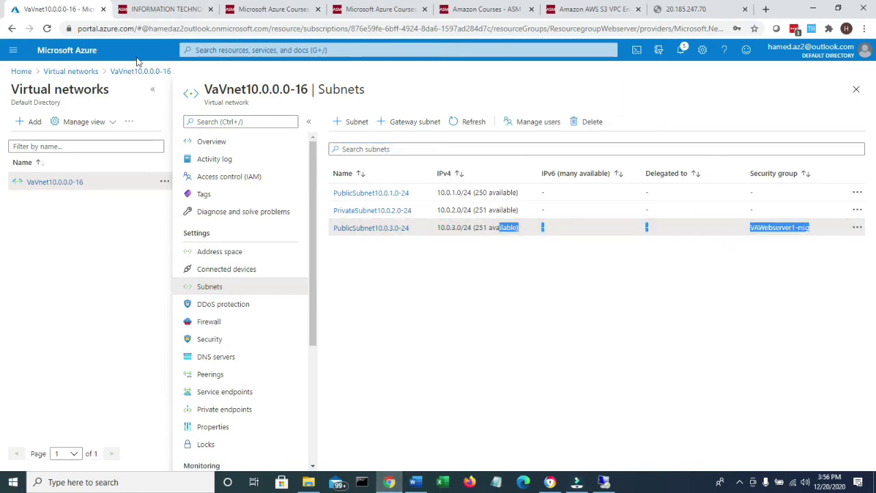
click(75, 71)
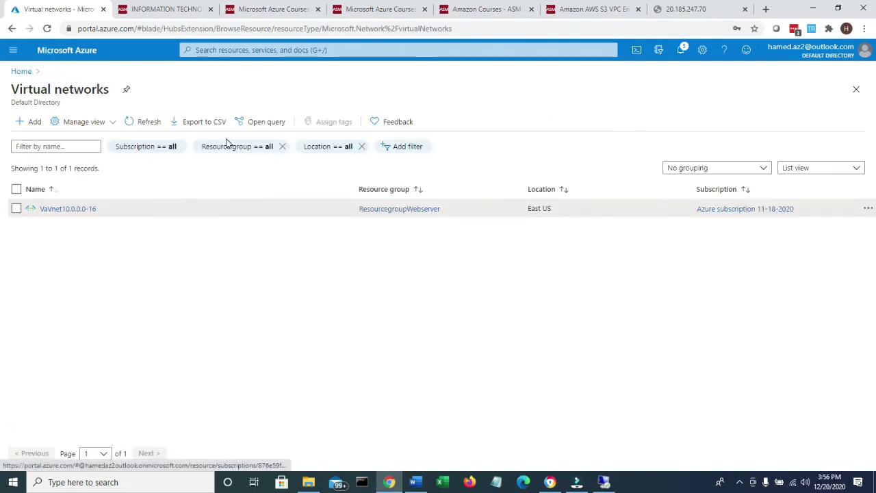
click(14, 71)
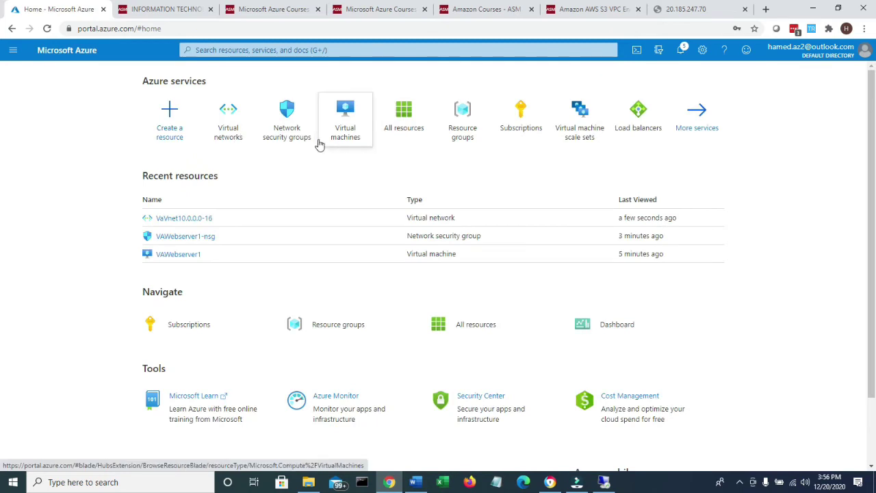
Step: Reload 20.185.247.70 to see 'This is VAwebserver1', then return to VAWebserver1's overview
click(333, 131)
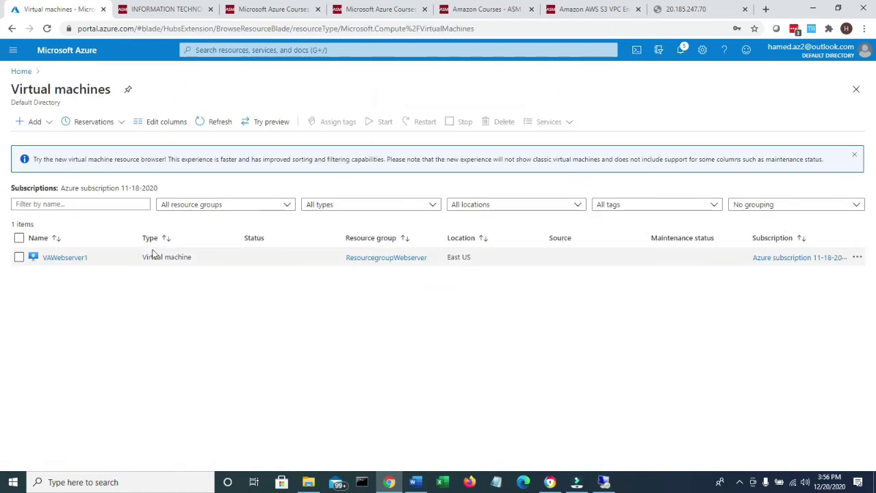
click(68, 260)
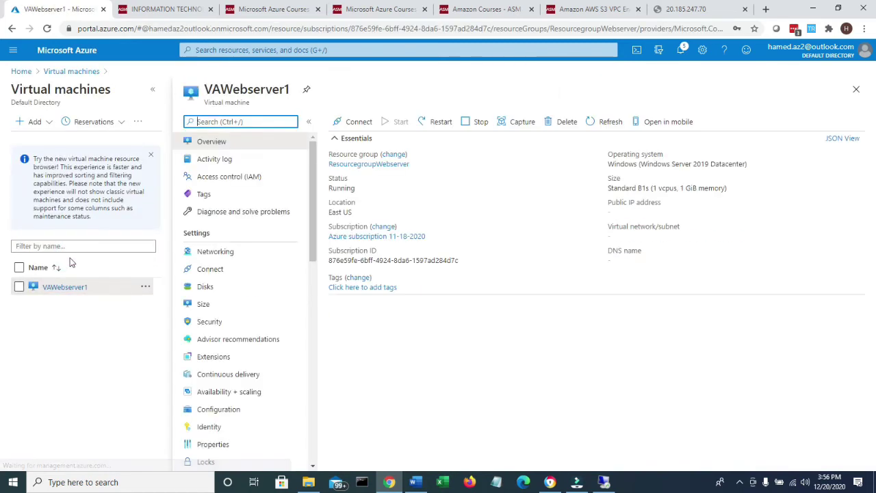
click(681, 14)
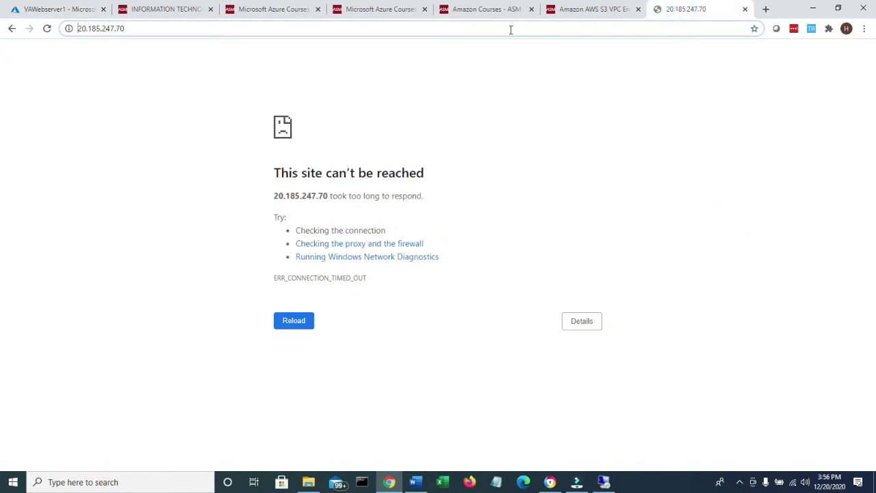
click(183, 28)
key(Return)
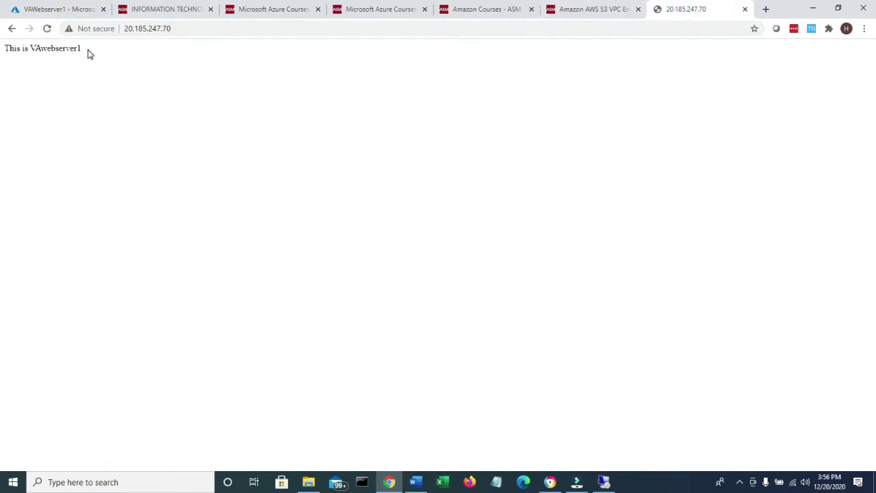
drag(87, 50, 1, 49)
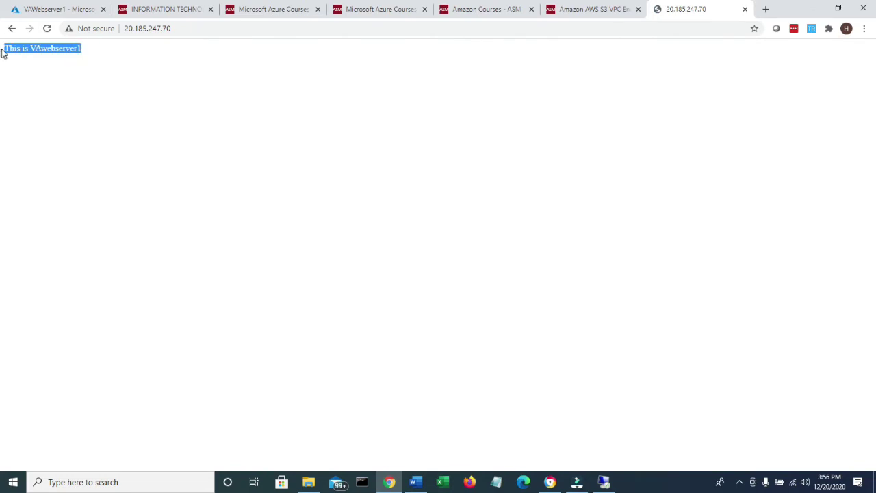
click(57, 9)
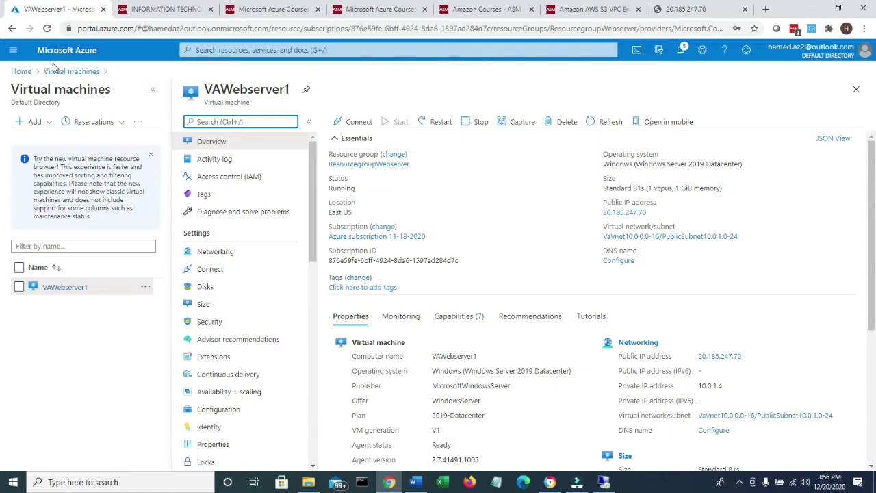
Step: Find Network security groups with a 'security' search and open VAWebserver1-nsg
click(21, 72)
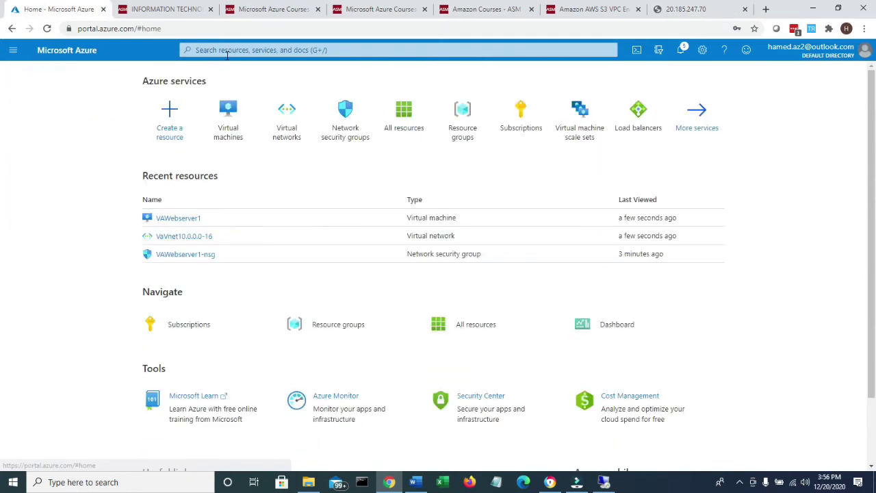
click(226, 50)
text(s)
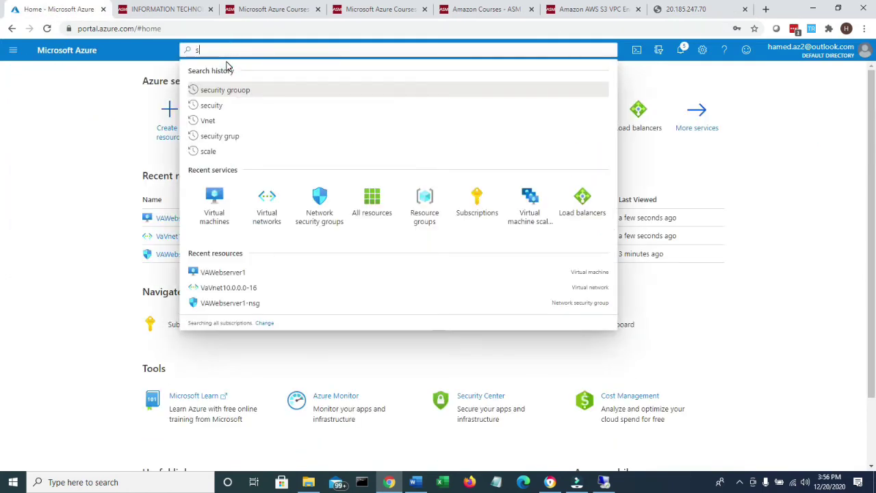
text(ecurity)
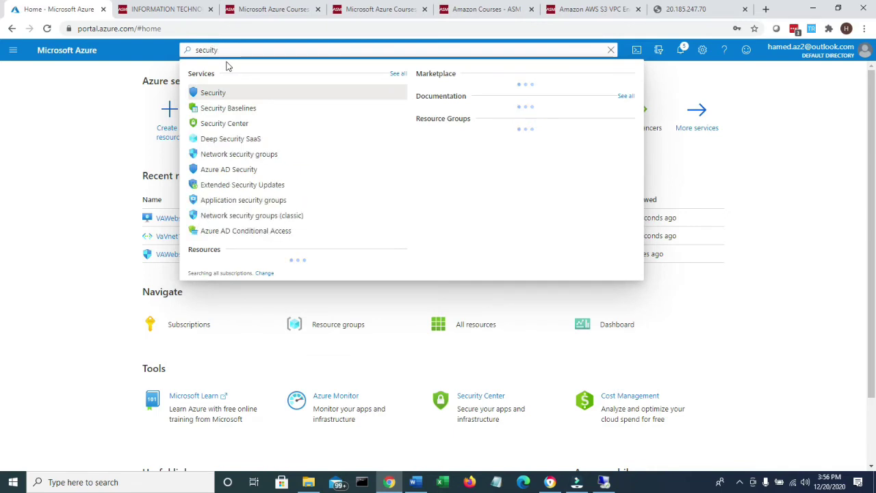
click(226, 154)
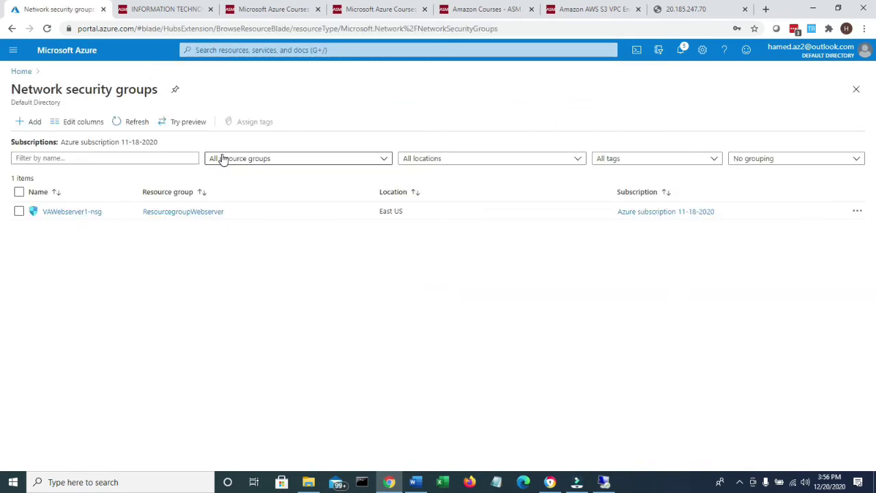
click(70, 213)
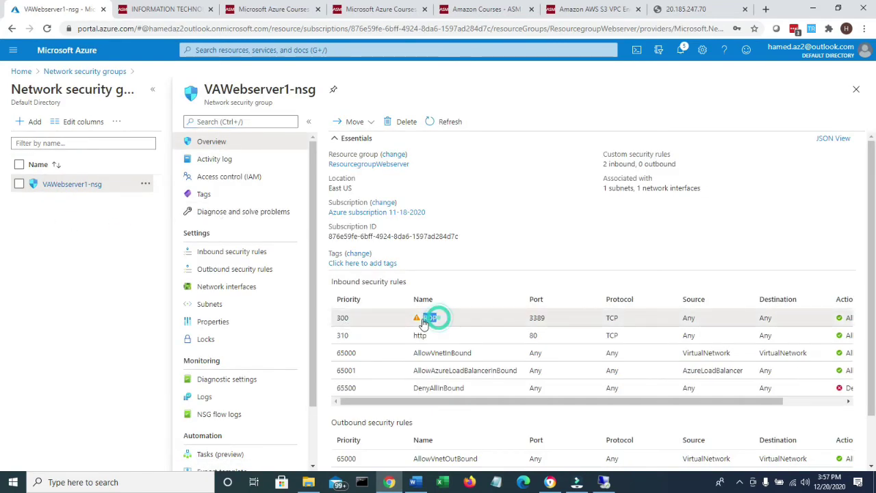
Step: Review its RDP 3389 and http 80 inbound rules and 1-subnet association, then show the Word notes
drag(431, 317, 416, 330)
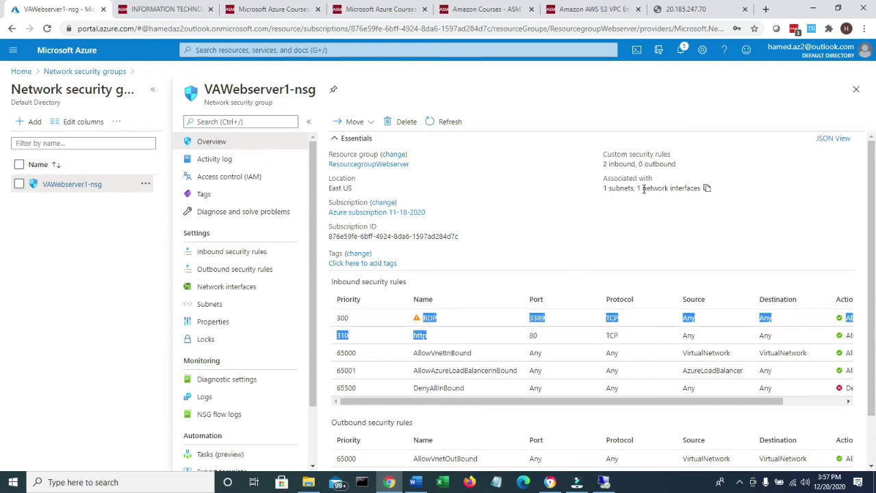
drag(644, 188, 605, 193)
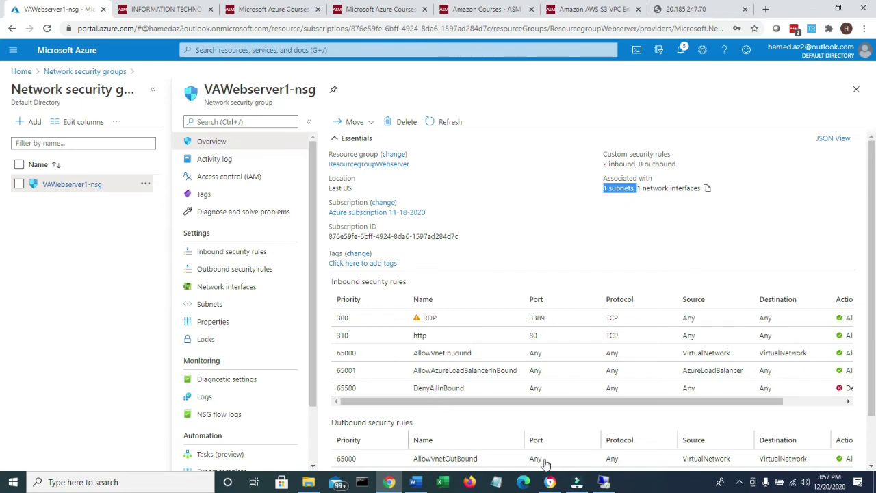
click(414, 482)
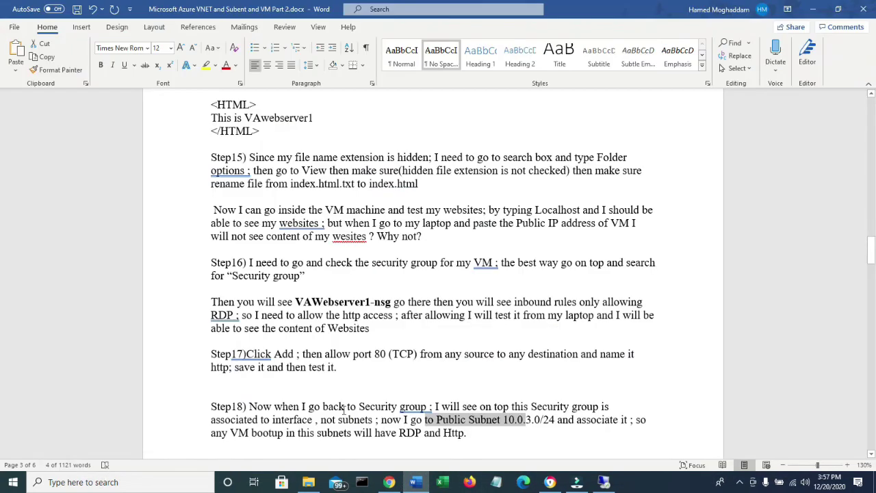
Step: Review Step19 and correct 'wil' to 'will' in the Step20 note
scroll(345, 408, down, 6)
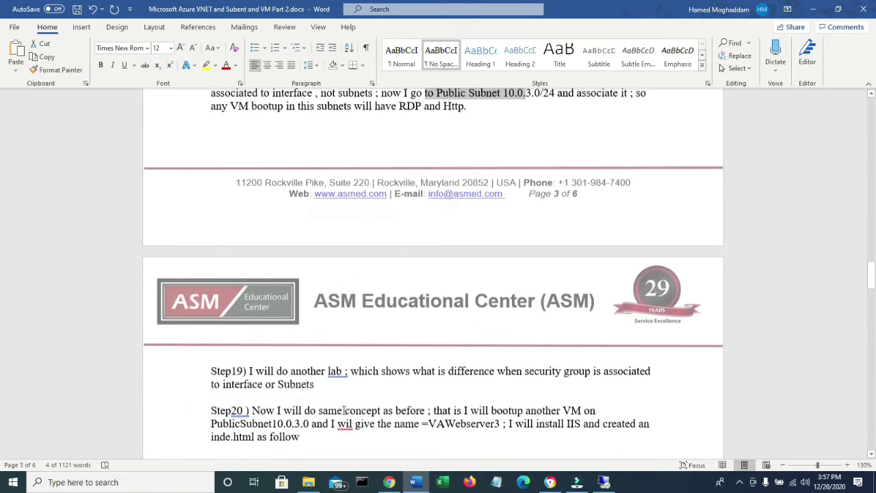
drag(292, 306, 635, 307)
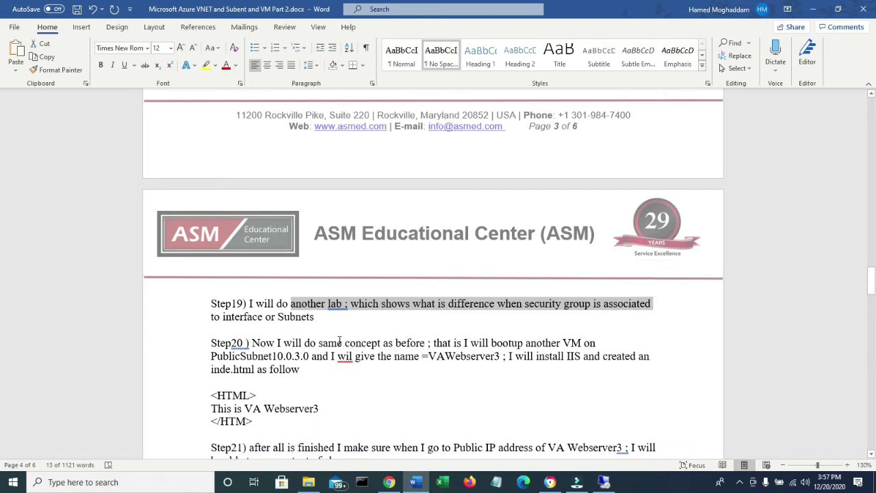
drag(340, 342, 588, 331)
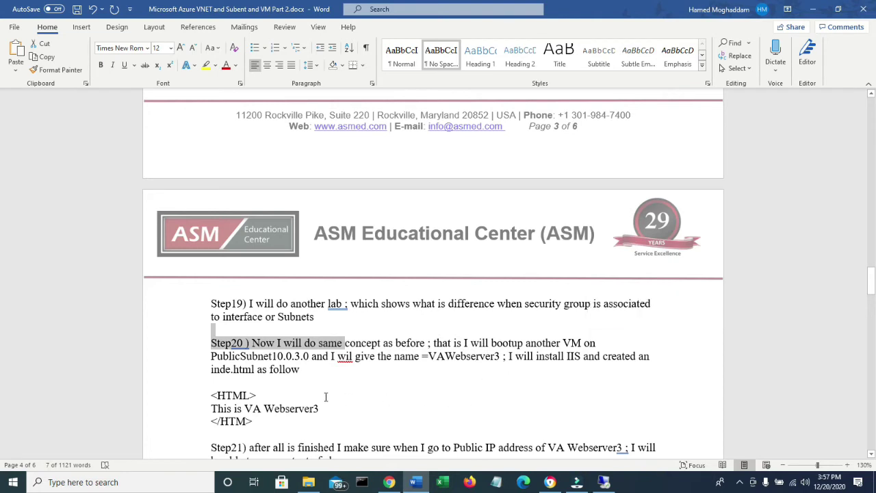
click(306, 356)
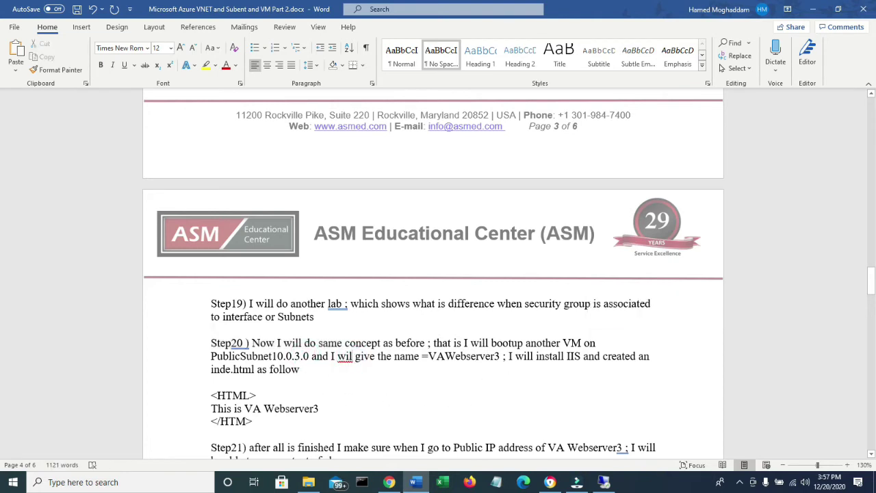
text(l)
Step: Review the VAWebserver name and the three HTML lines, then return to the Azure portal
drag(431, 356, 493, 356)
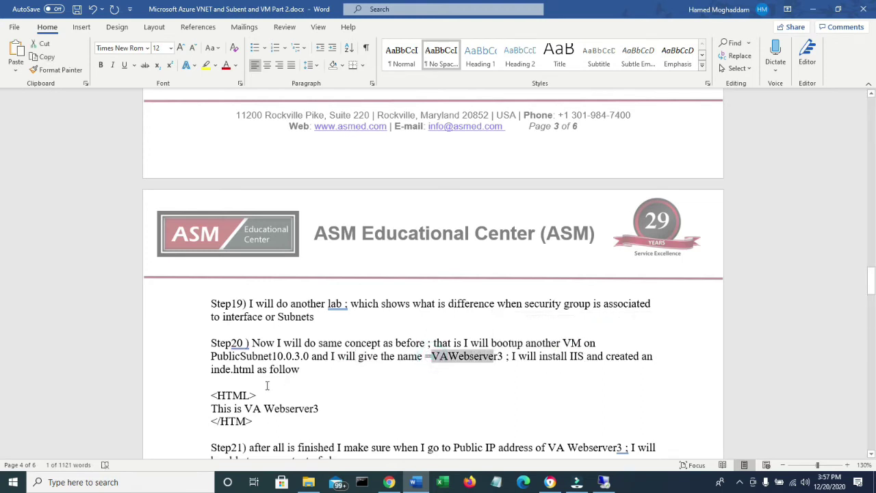
drag(255, 425, 211, 395)
click(400, 483)
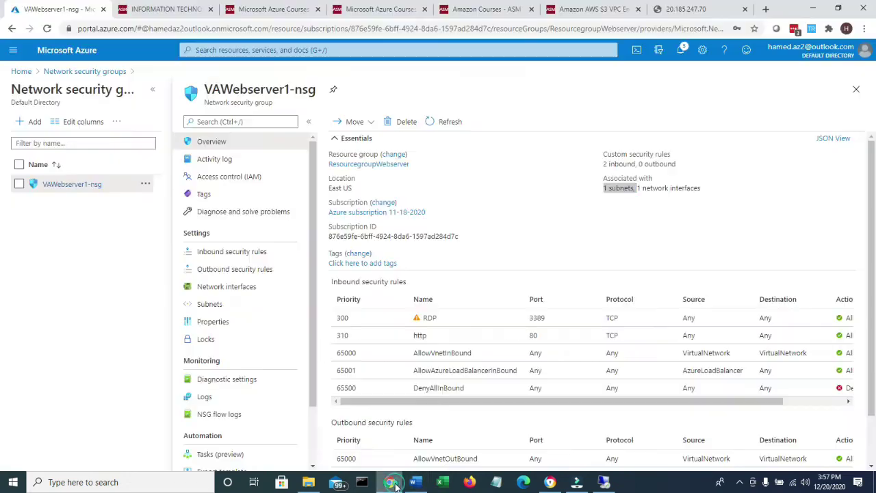
Step: Start creating a new virtual machine from the Virtual machines list
click(21, 72)
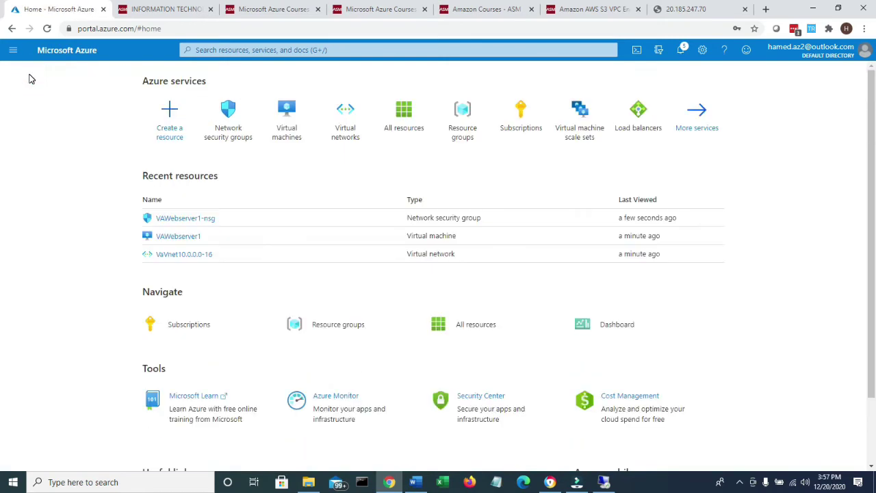
click(298, 128)
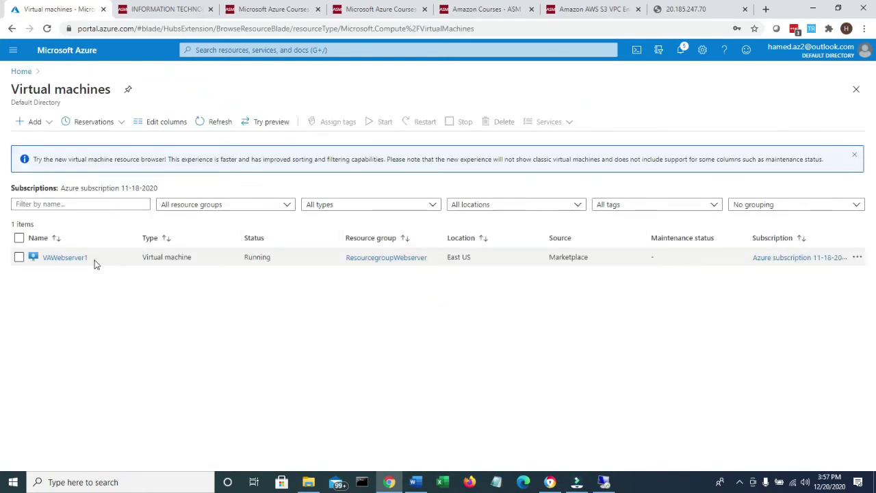
click(30, 124)
click(32, 139)
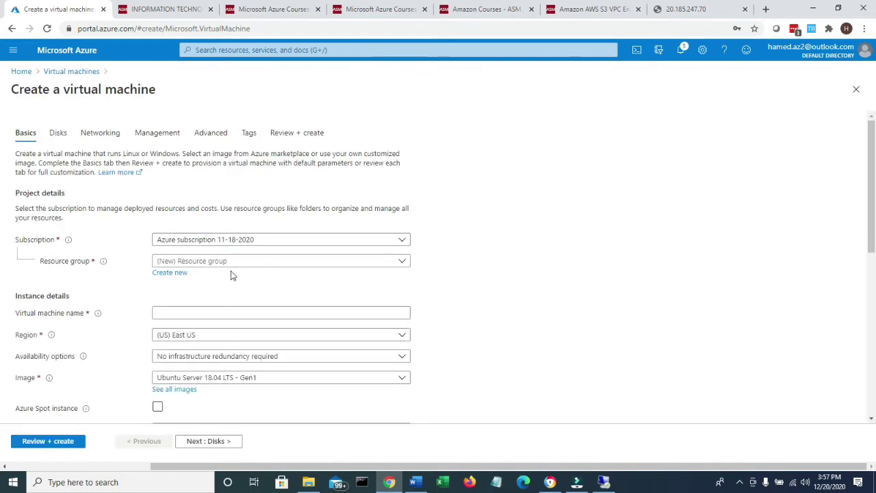
Step: Choose resource group ResourcegroupWebserver, name the VM VAWebservr3, and select the Windows Server 2019 Datacenter image
click(229, 261)
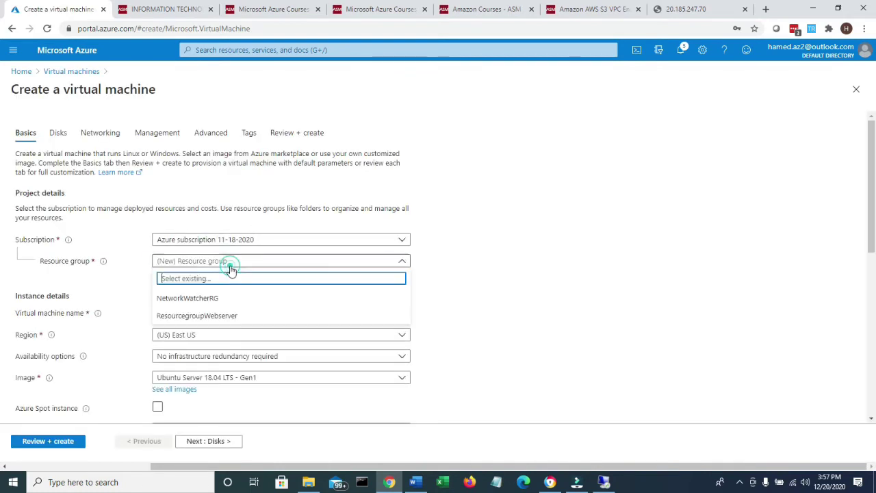
click(212, 317)
click(199, 315)
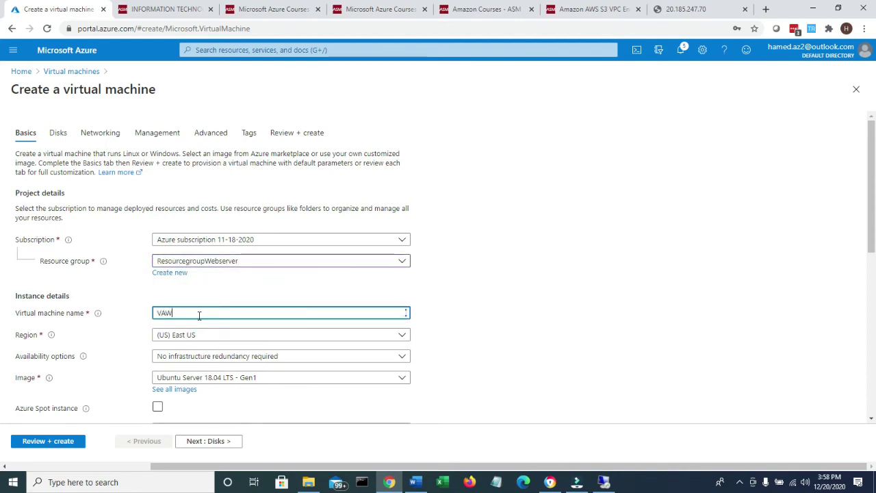
text(VAWebserve)
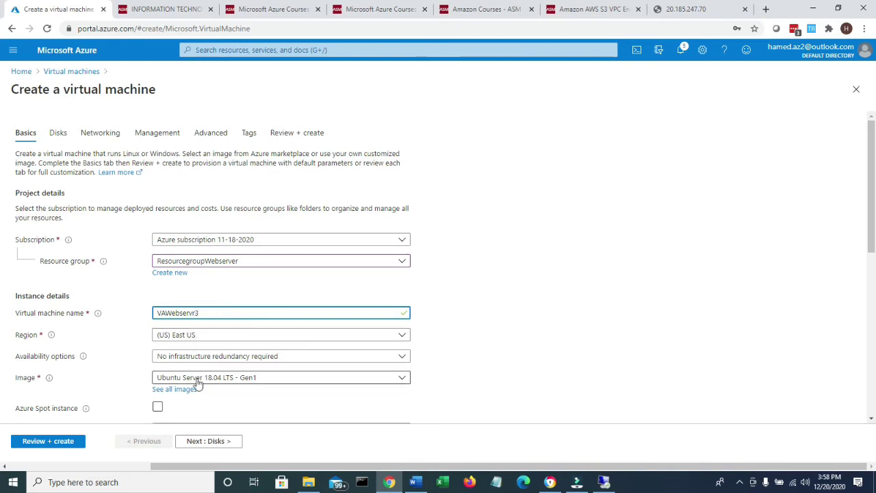
click(207, 381)
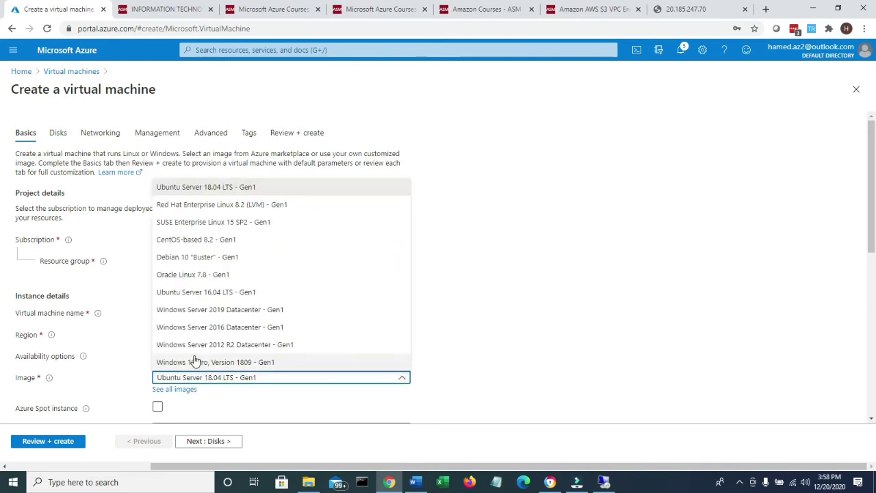
click(237, 309)
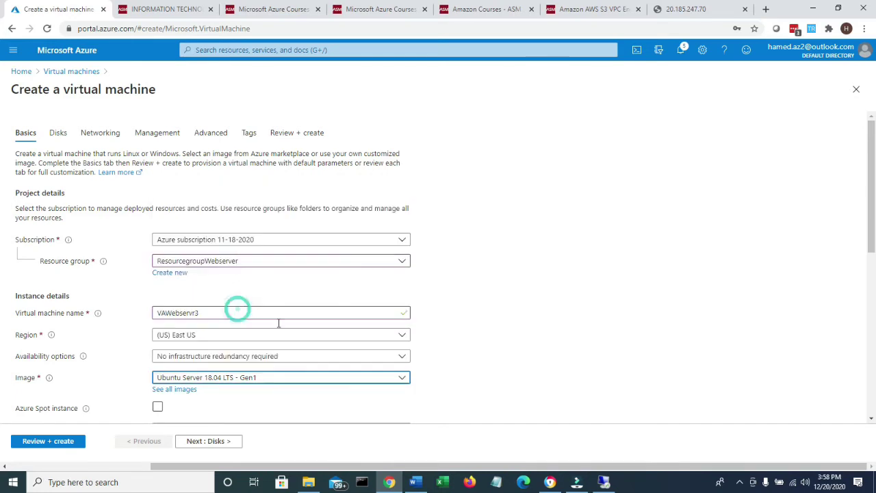
Step: Enter the administrator username, password and password confirmation
scroll(410, 360, down, 2)
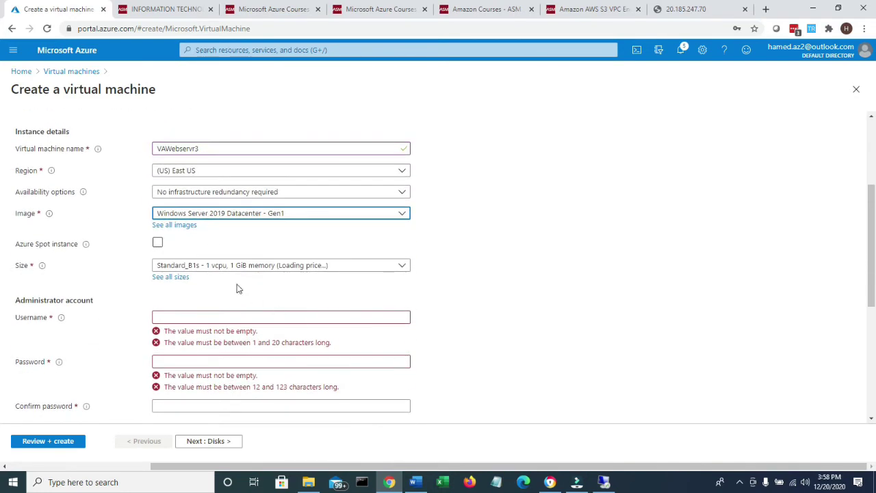
click(200, 318)
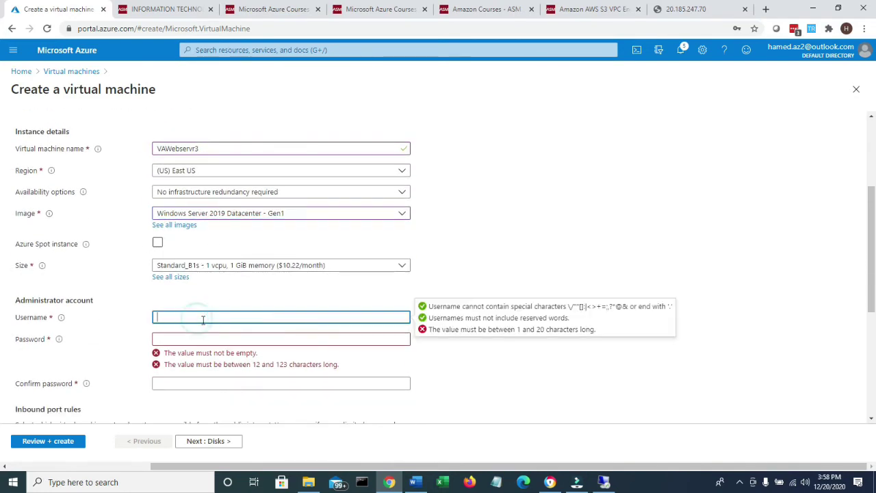
text(hamedmoghaddam)
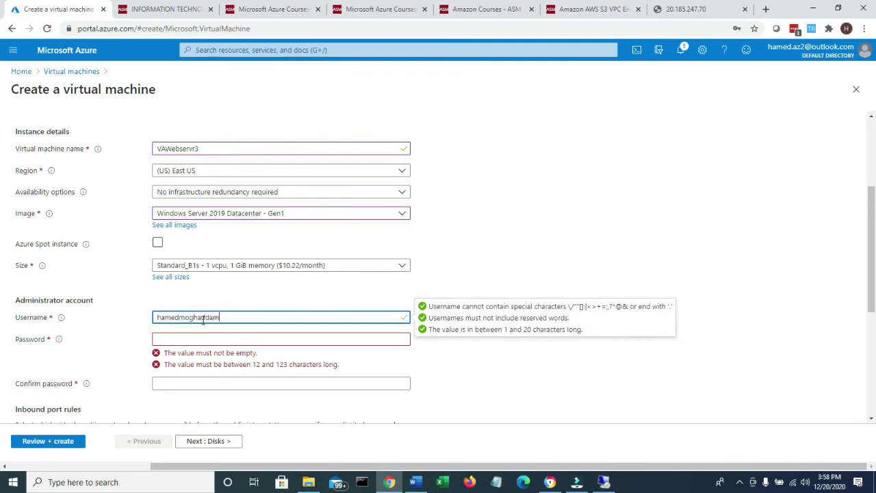
key(Tab)
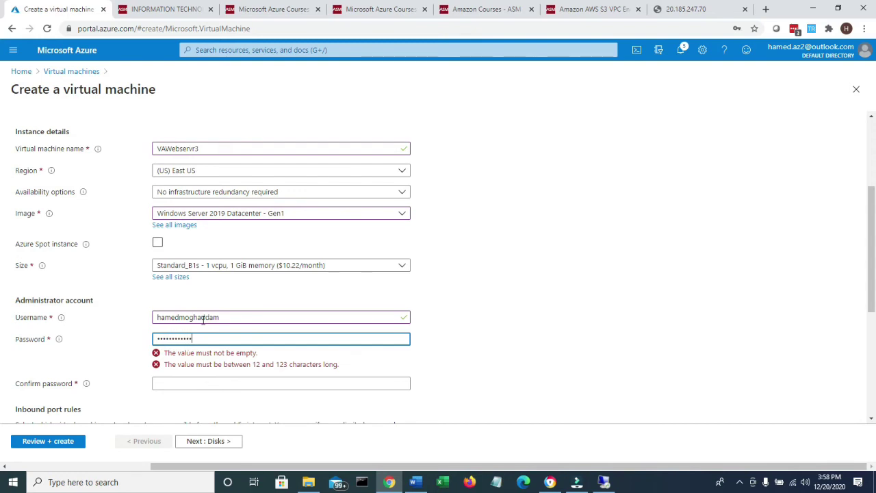
key(Tab)
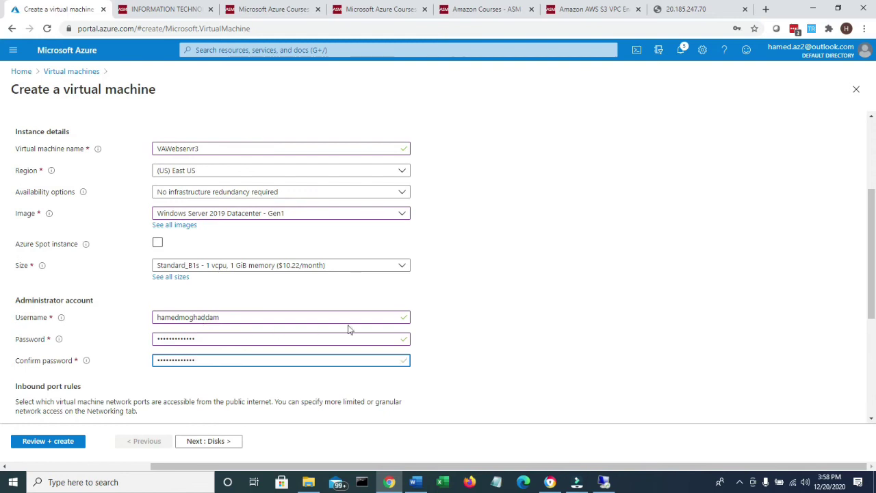
scroll(410, 322, down, 1)
scroll(273, 369, down, 3)
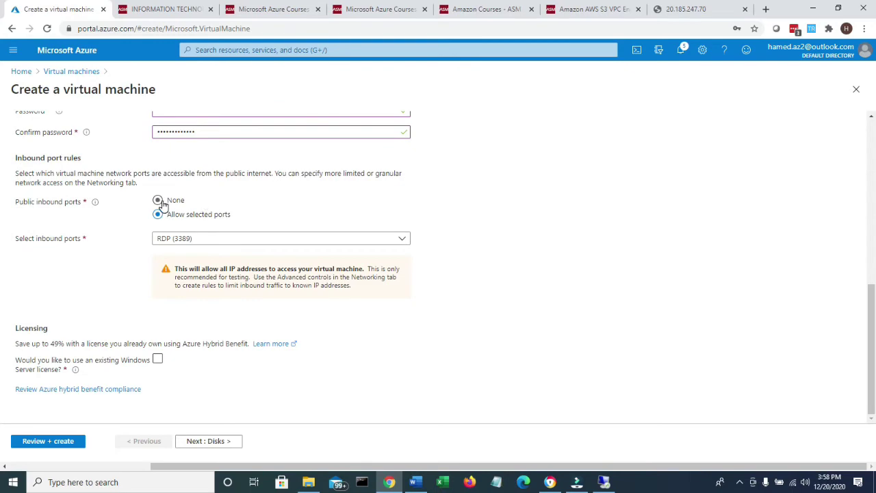
click(416, 483)
scroll(400, 399, down, 3)
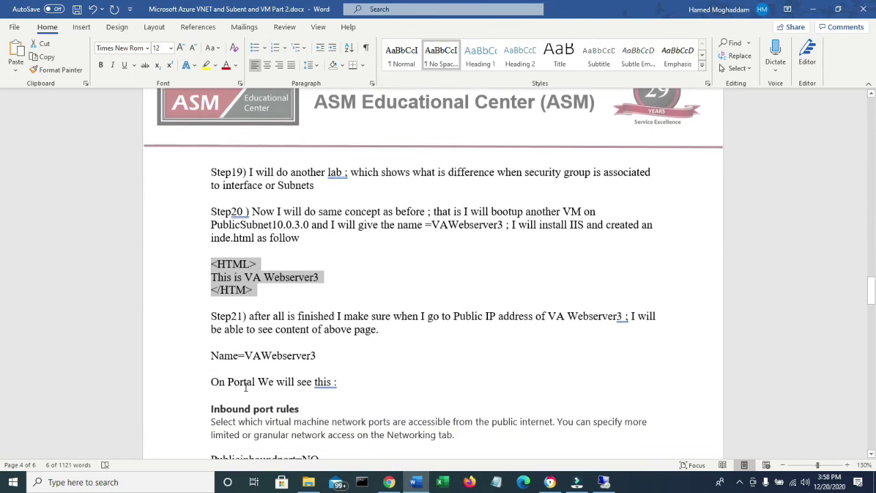
drag(258, 382, 341, 383)
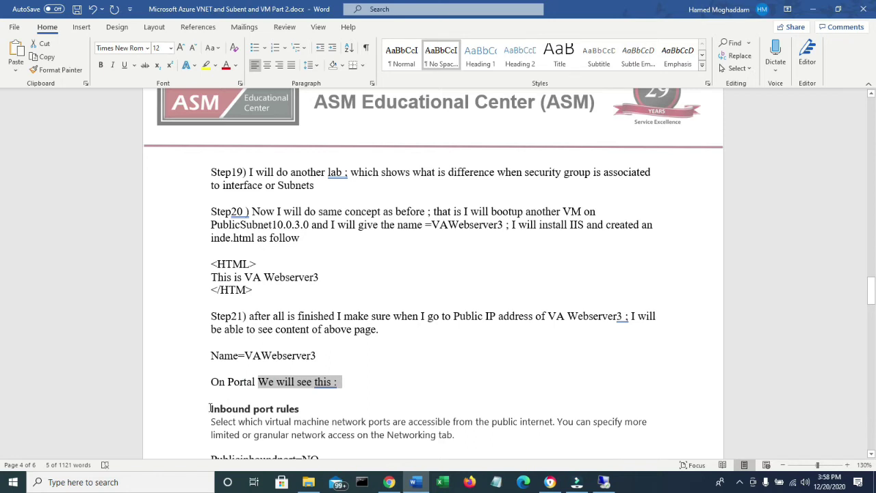
drag(210, 409, 302, 409)
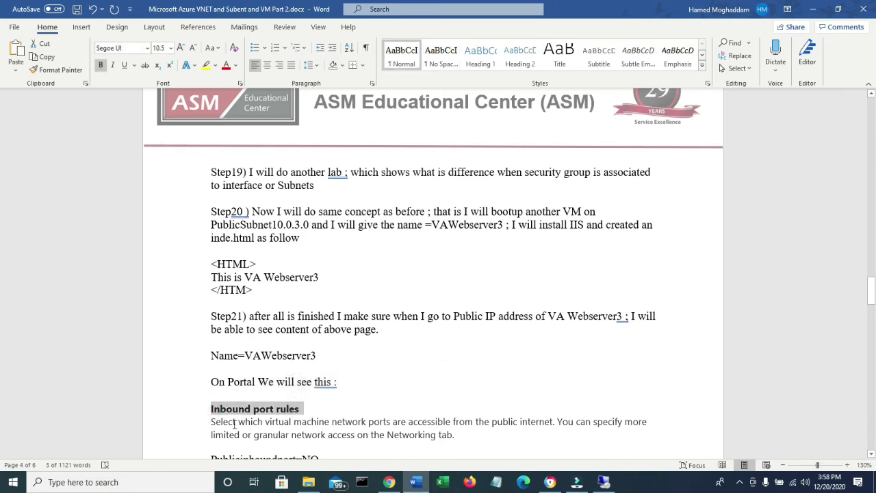
drag(234, 424, 244, 437)
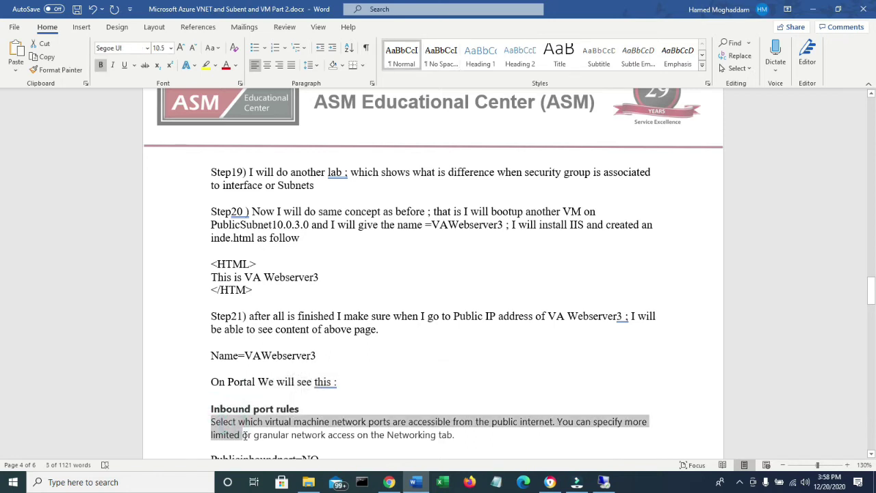
click(445, 370)
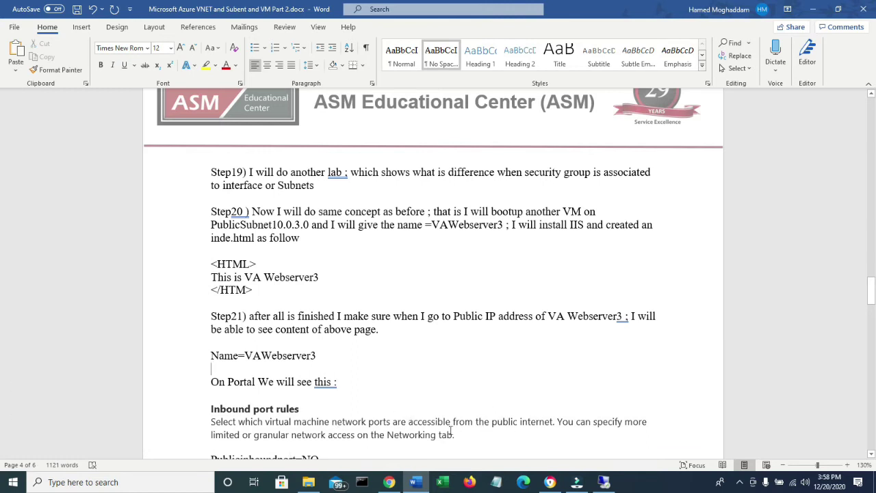
drag(249, 435, 446, 434)
scroll(445, 434, down, 2)
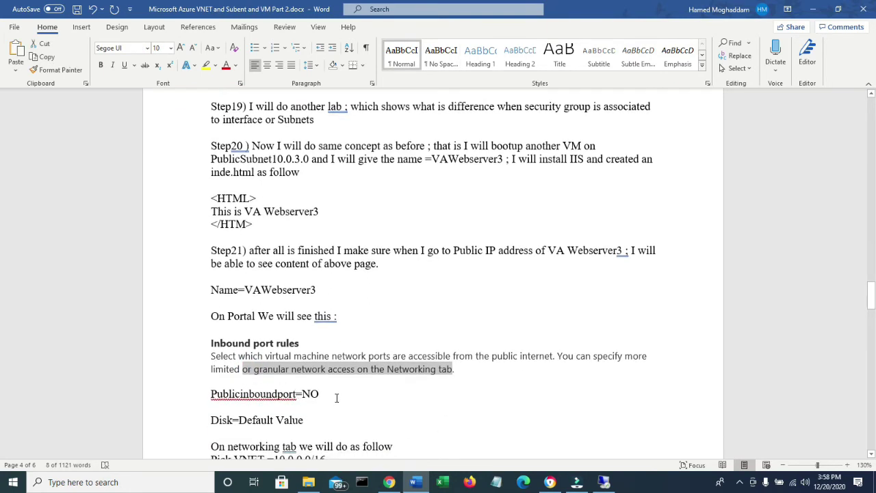
click(368, 371)
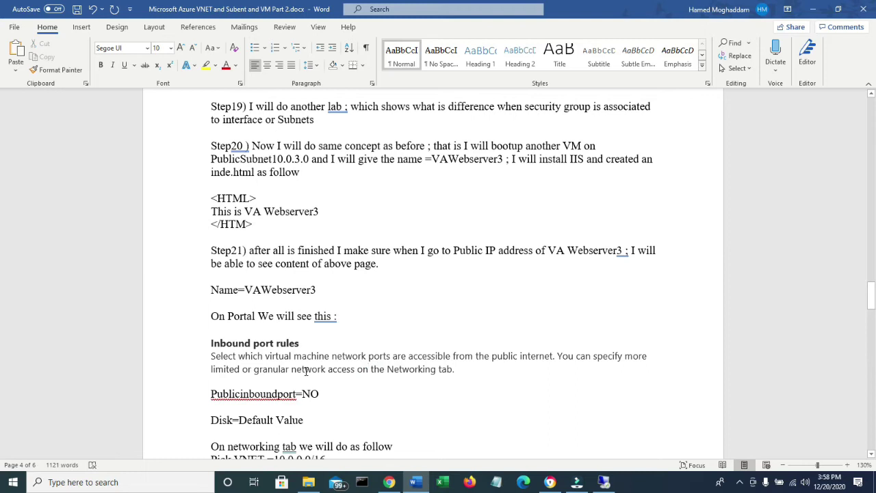
drag(292, 371, 385, 371)
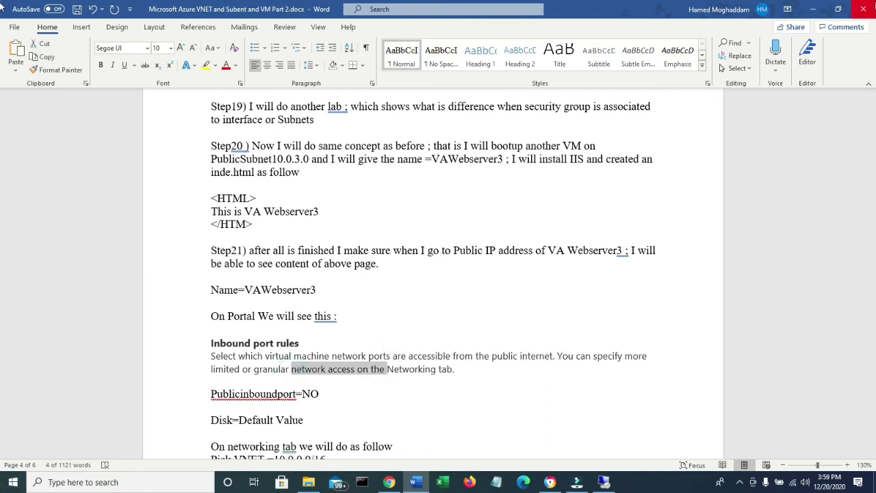
click(812, 9)
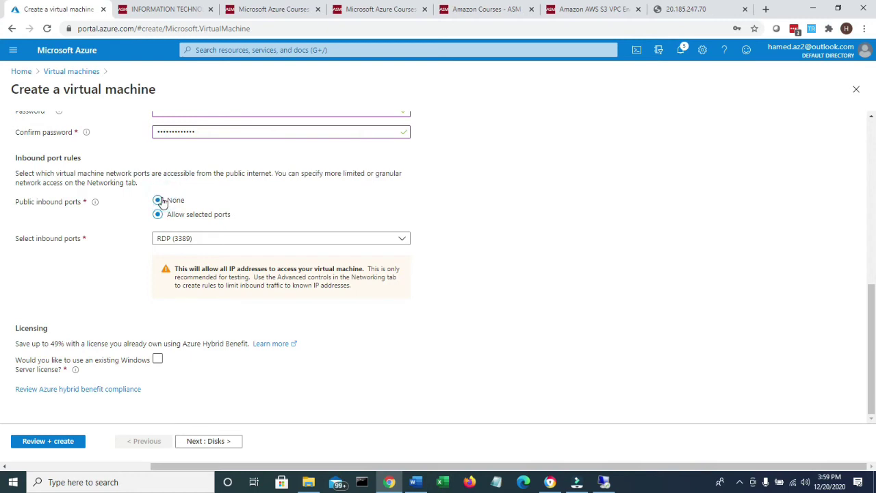
Step: Allow no public inbound ports and advance through Disks to the Networking settings
drag(162, 203, 254, 205)
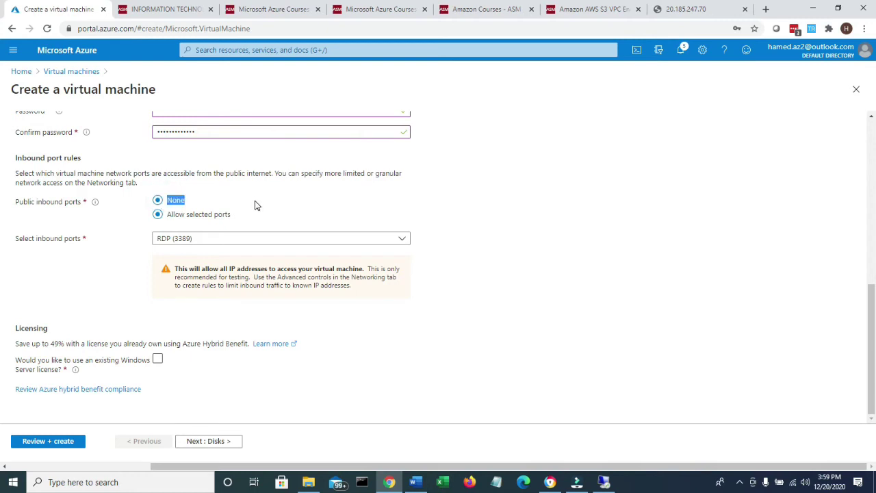
click(158, 201)
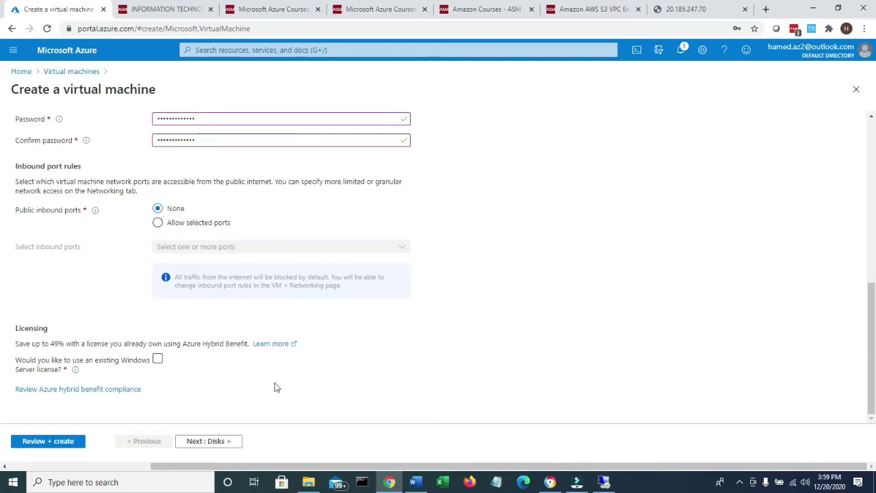
click(191, 441)
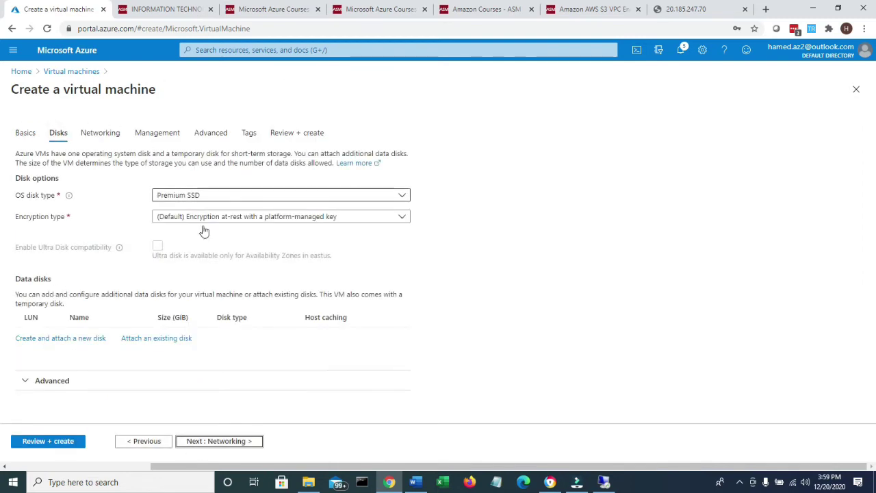
click(241, 441)
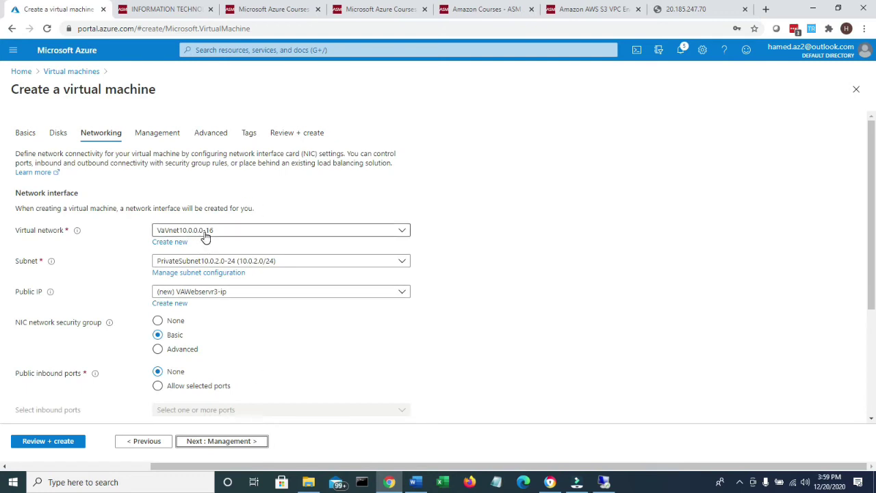
Step: Put the VM on PublicSubnet10.0.3.0-24, dismiss the browser password popup, and show the Word notes
click(212, 262)
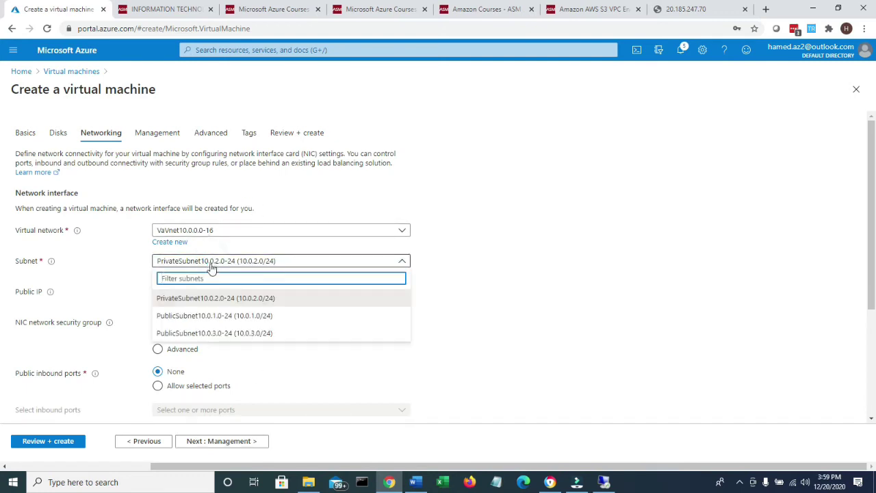
click(214, 334)
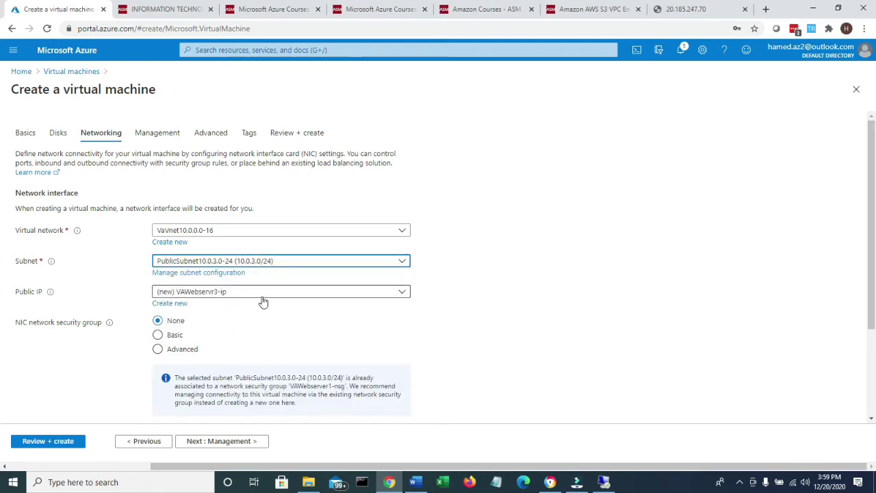
scroll(264, 301, down, 1)
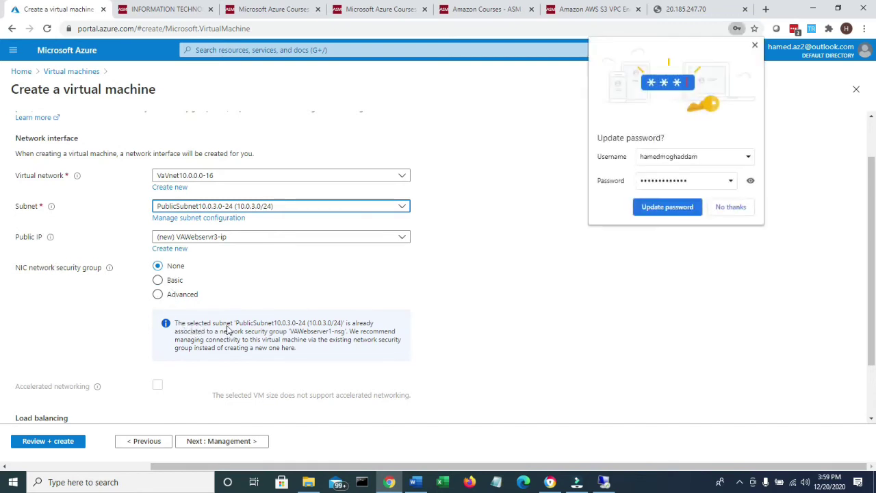
click(756, 46)
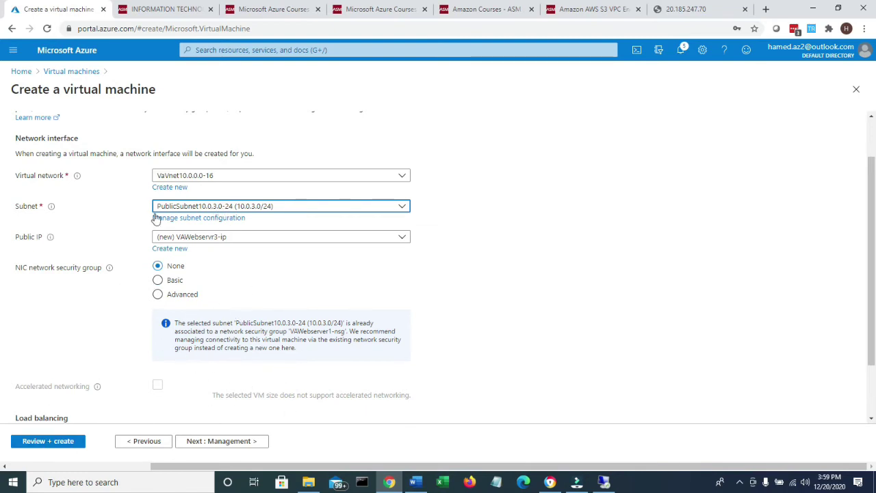
scroll(256, 246, up, 1)
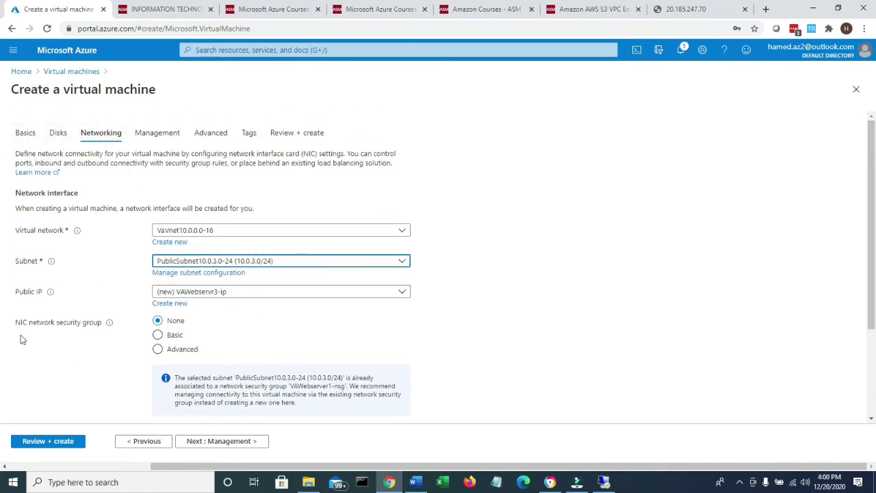
scroll(178, 363, down, 2)
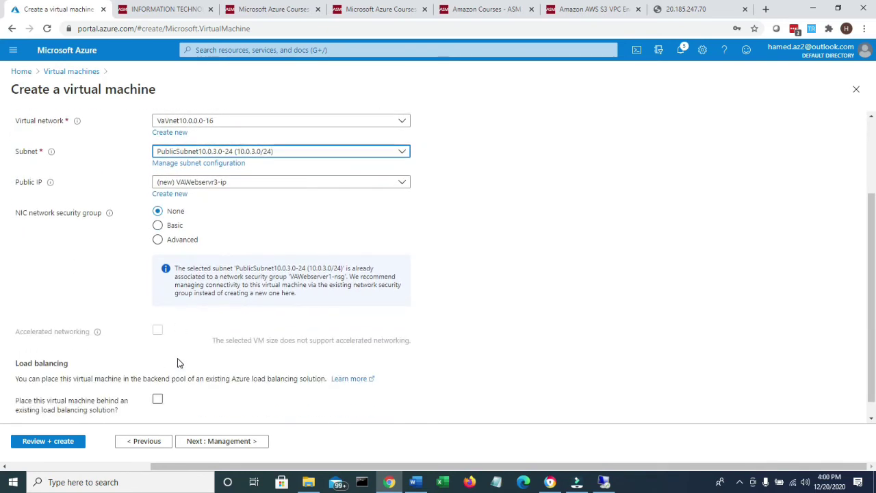
click(408, 482)
scroll(413, 438, down, 2)
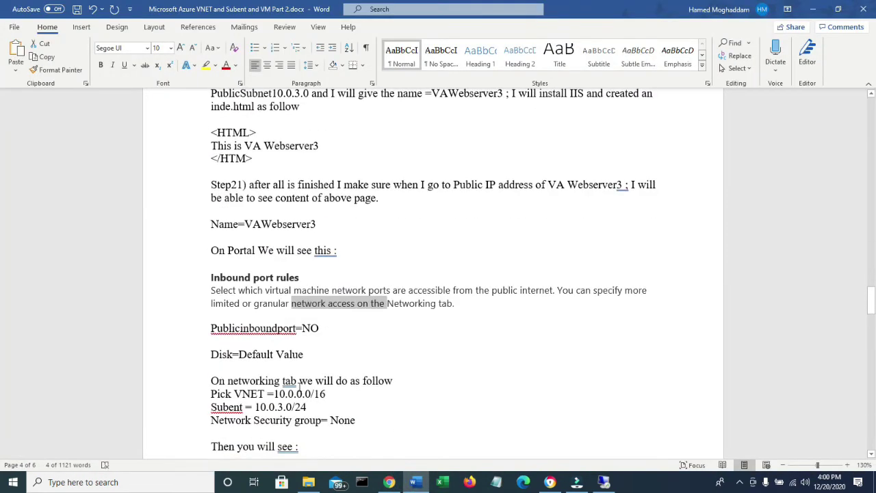
Step: Review the notes on reusing the subnet's existing security group and Step22's keep-defaults advice, then minimize Word
click(246, 406)
drag(356, 420, 376, 408)
scroll(313, 426, down, 1)
scroll(313, 426, down, 1)
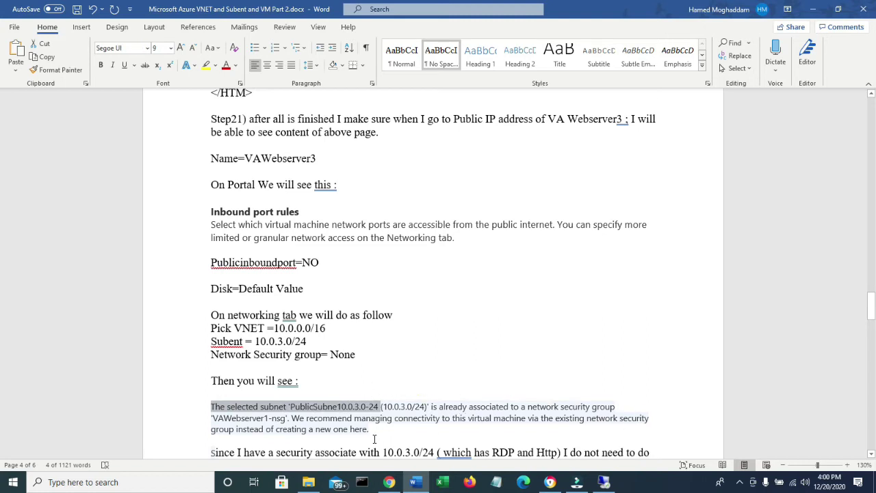
drag(295, 417, 448, 417)
scroll(299, 428, down, 1)
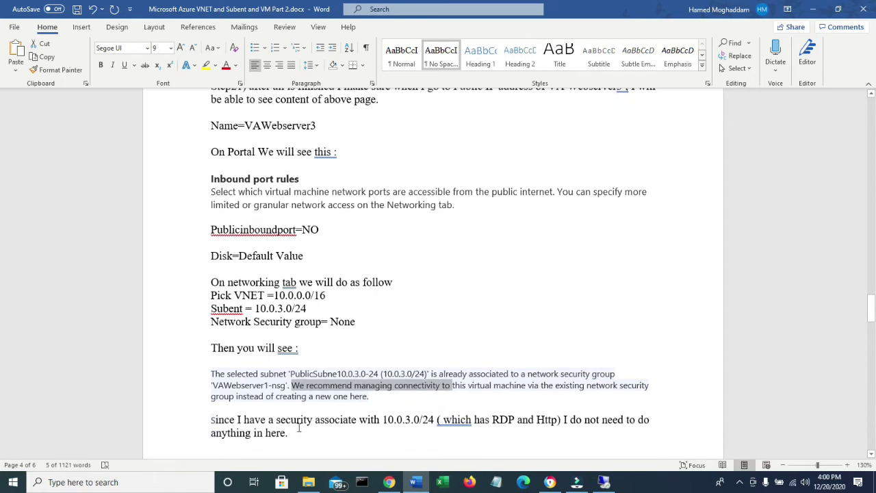
drag(243, 421, 357, 421)
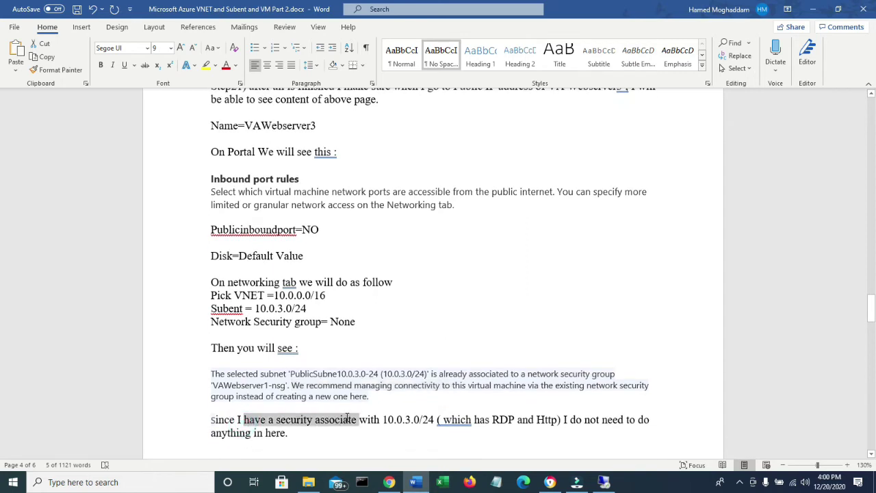
click(565, 420)
scroll(299, 398, down, 5)
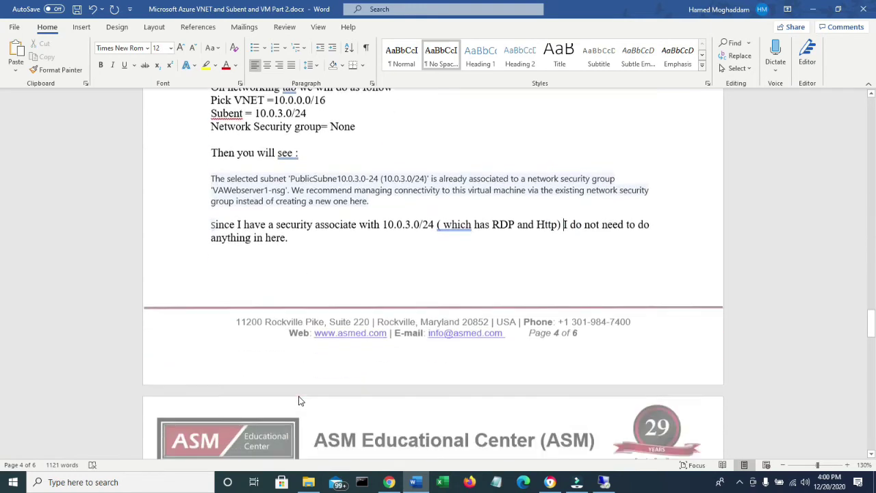
scroll(300, 400, down, 3)
drag(257, 381, 554, 376)
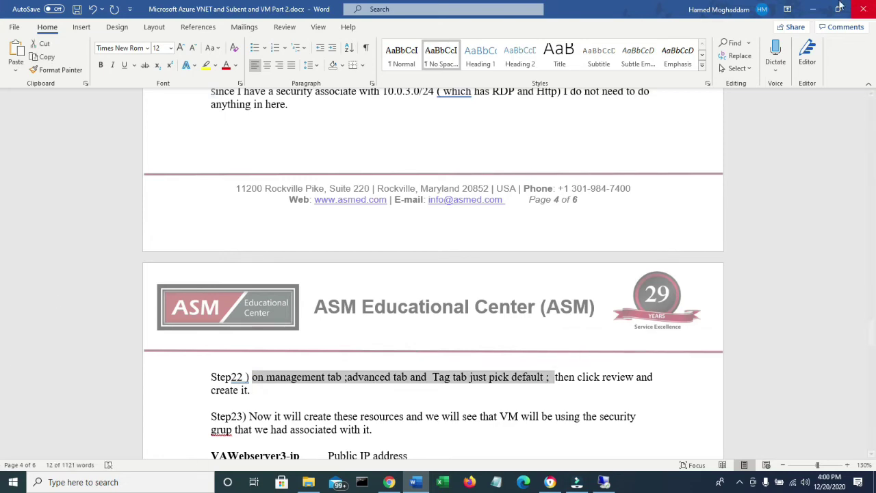
click(812, 9)
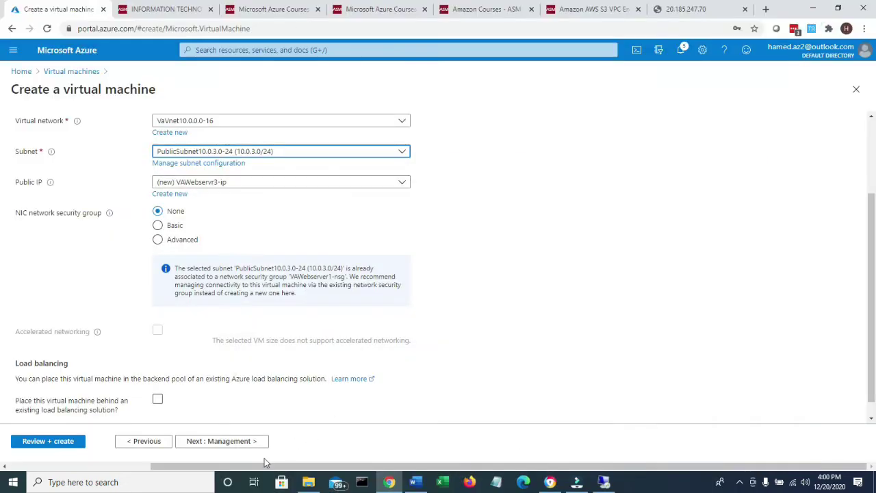
Step: Accept defaults on Management, Advanced and Tags, then review and create VAWebservr3
click(205, 442)
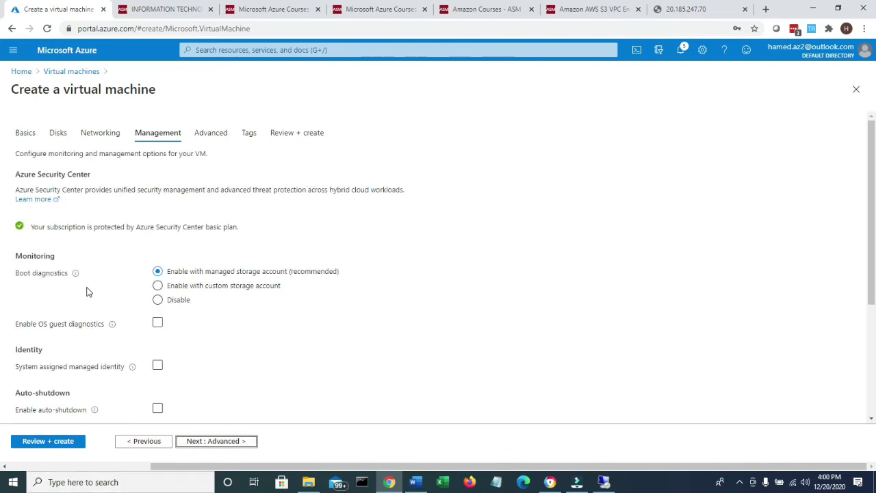
scroll(82, 310, down, 3)
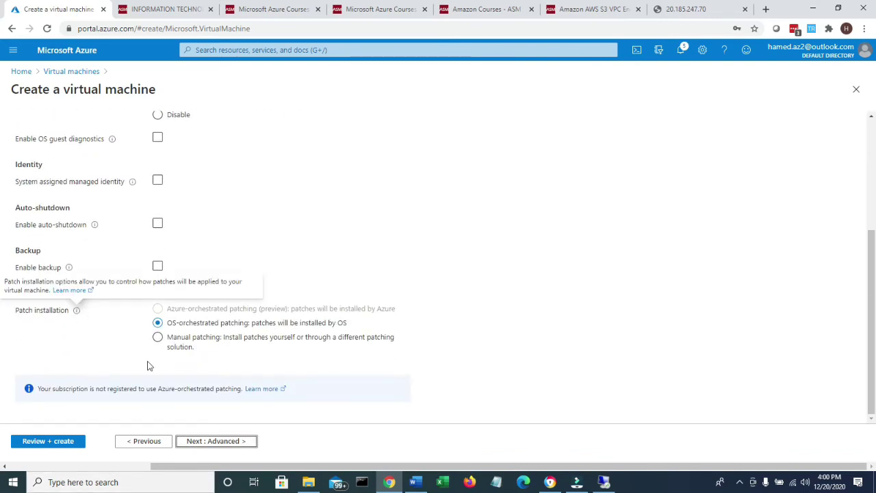
click(229, 441)
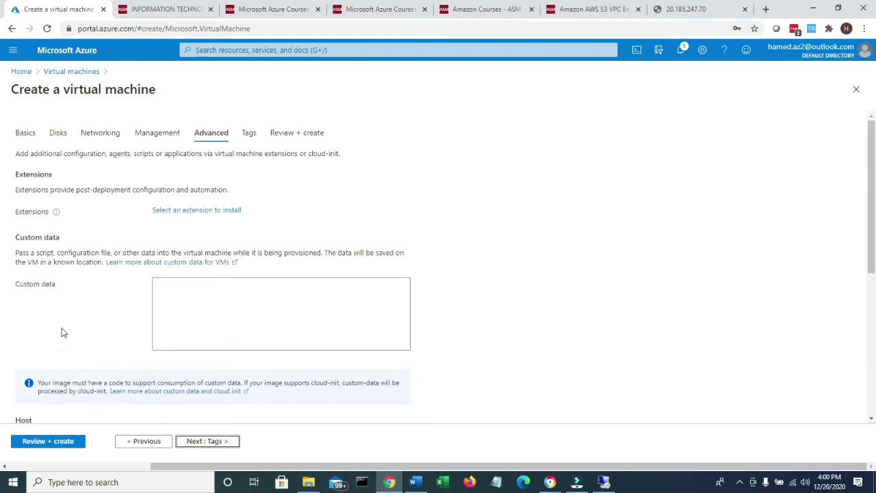
click(212, 309)
scroll(211, 312, down, 4)
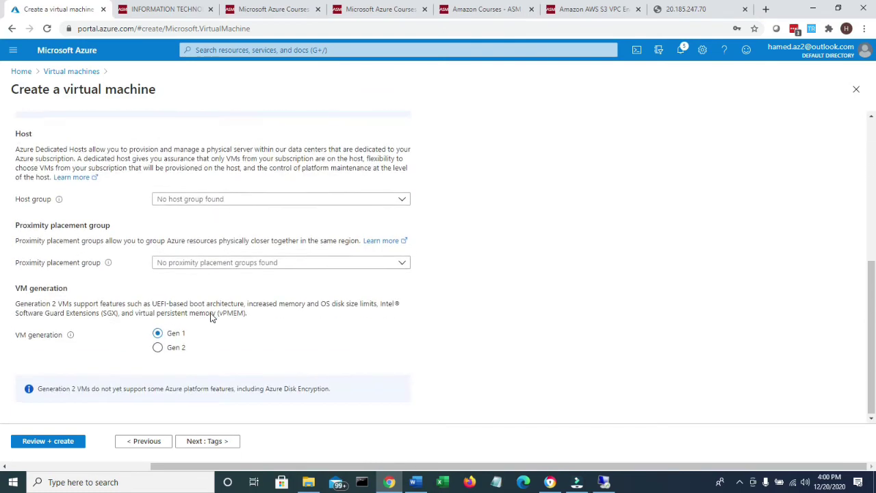
click(219, 442)
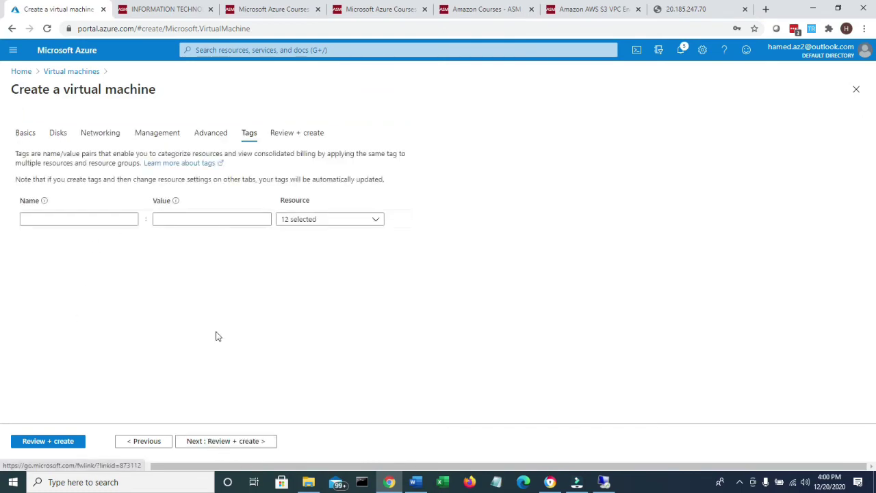
click(219, 445)
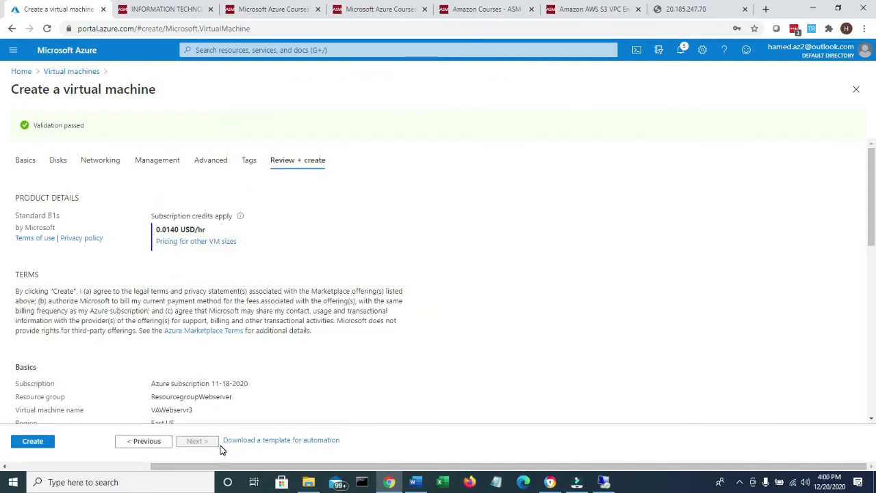
click(22, 443)
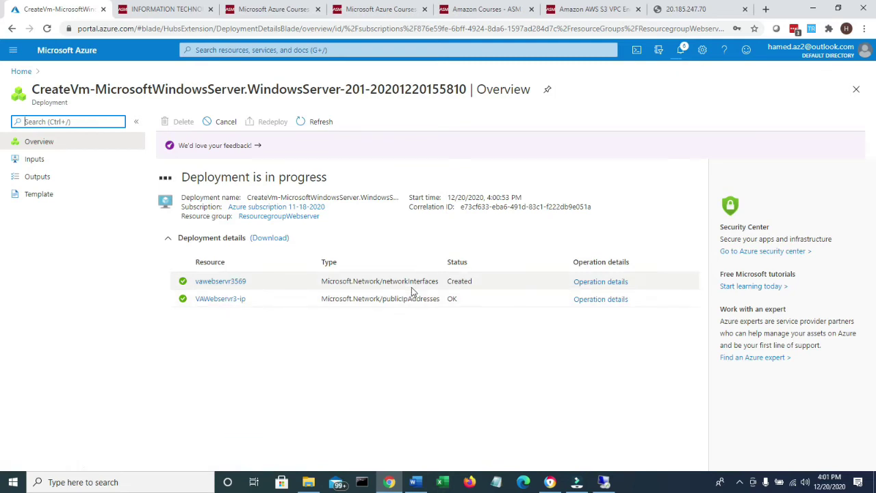
Step: Correct 'grup' to 'group' in the Step23 note using the spelling suggestion
click(417, 483)
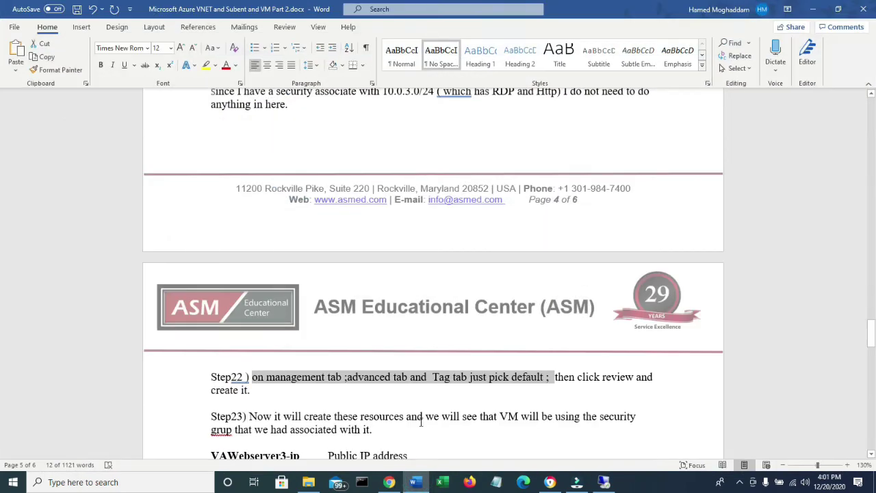
scroll(421, 421, down, 3)
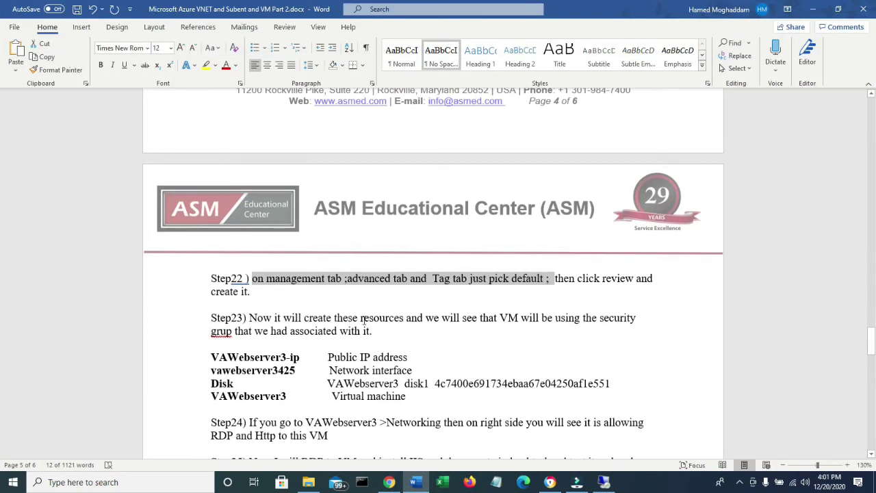
drag(475, 319, 643, 321)
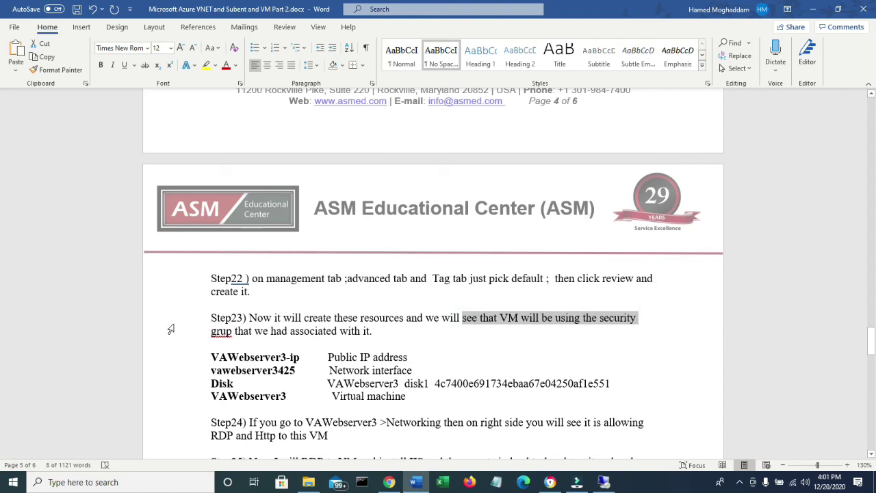
right_click(232, 332)
mouse_move(195, 184)
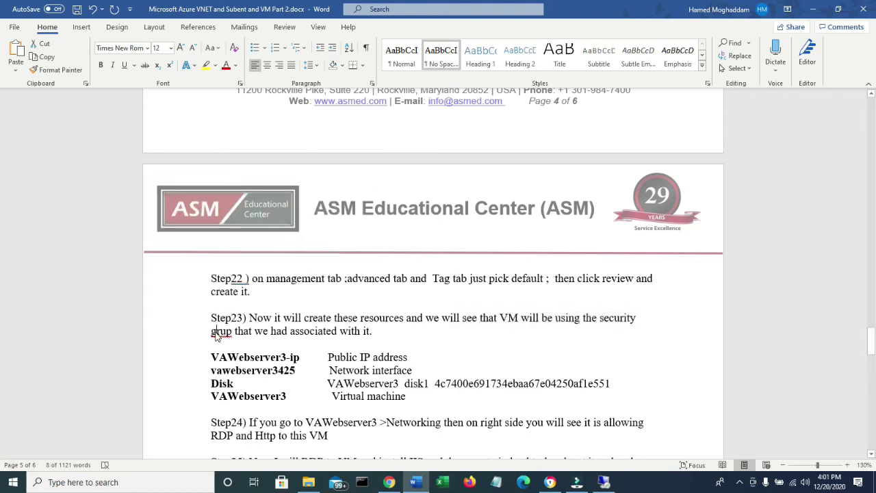
click(267, 190)
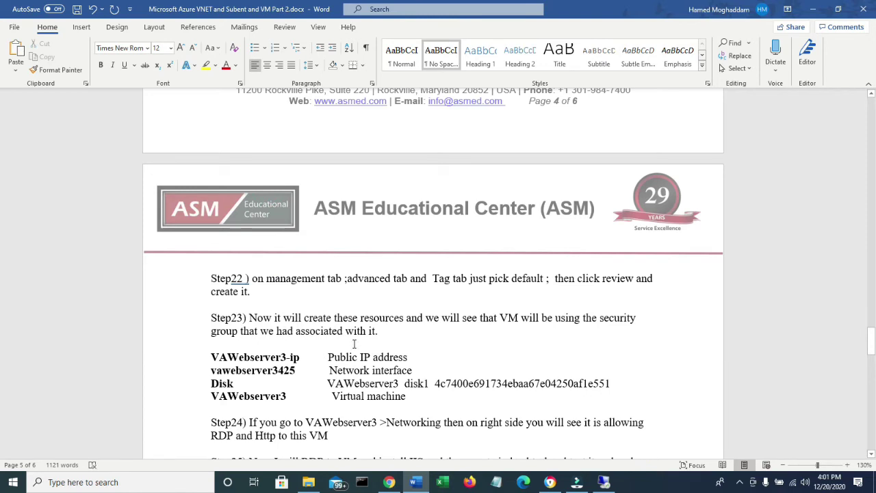
Step: Review the VAWebserver3-ip entry and the Step24 instruction, then return to the Azure deployment page
drag(308, 355, 296, 371)
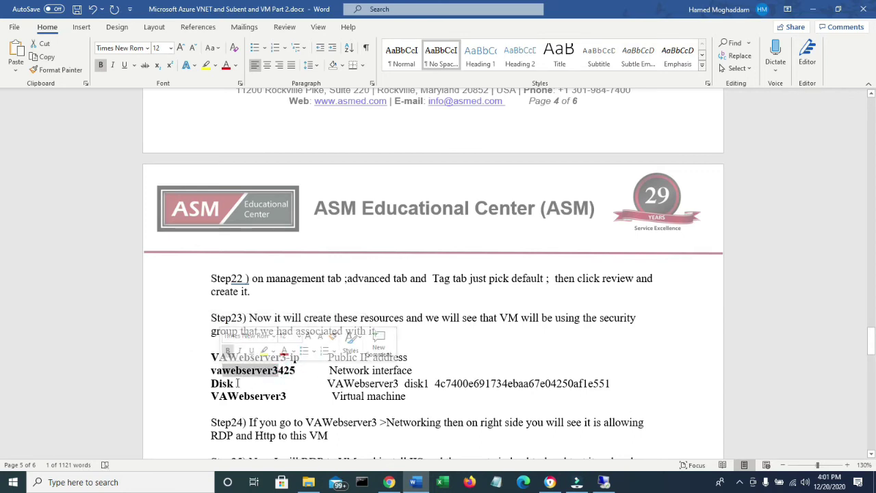
drag(206, 395, 411, 395)
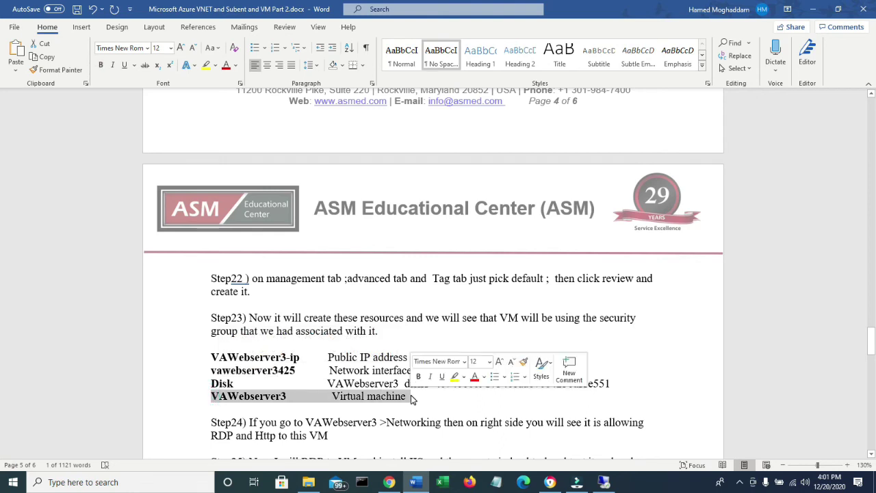
scroll(412, 396, down, 1)
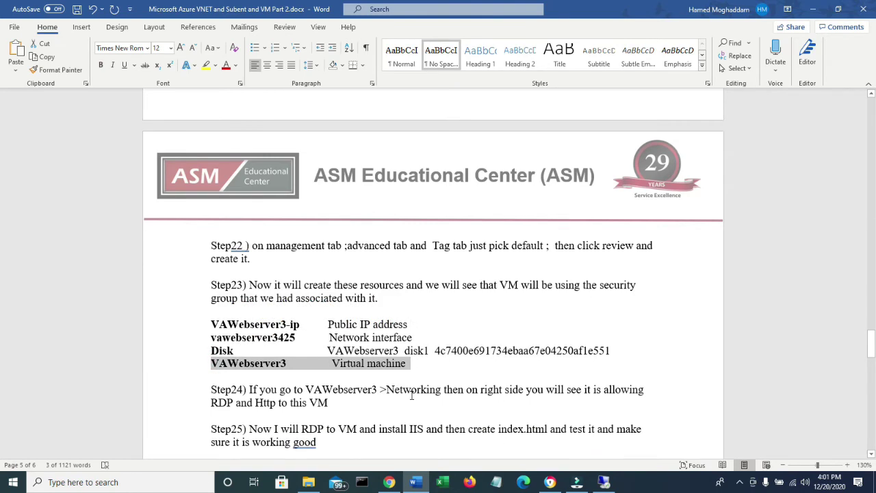
drag(250, 389, 361, 390)
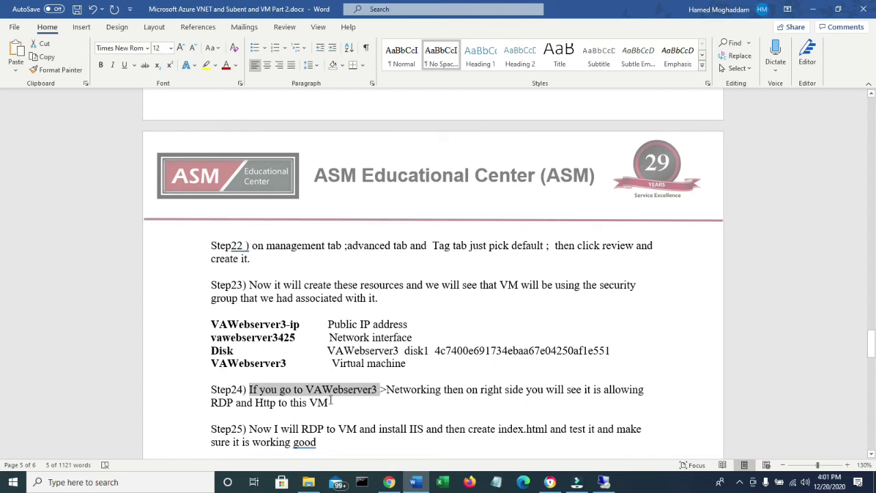
drag(331, 401, 221, 390)
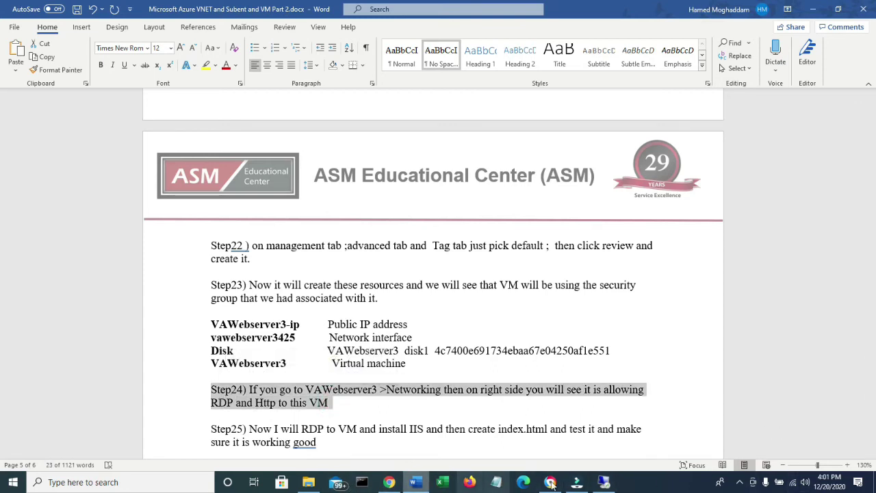
click(389, 482)
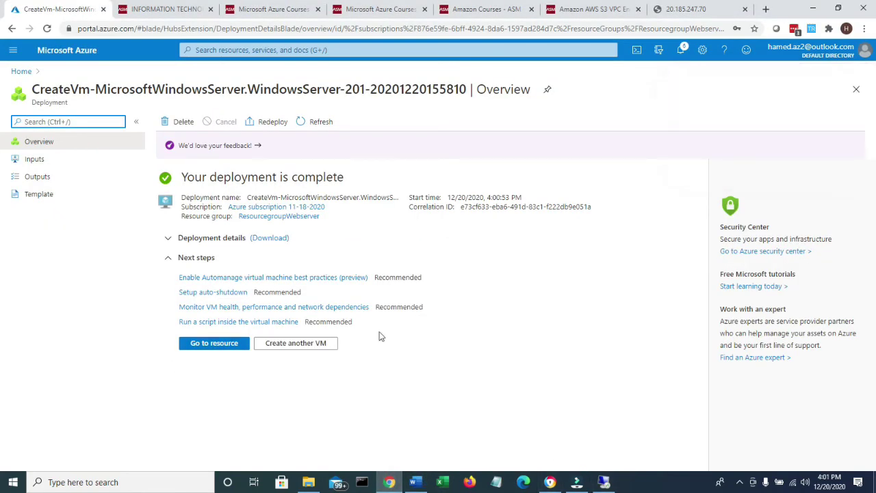
Step: Open All resources sorted by type and review the disks and network interfaces
click(24, 72)
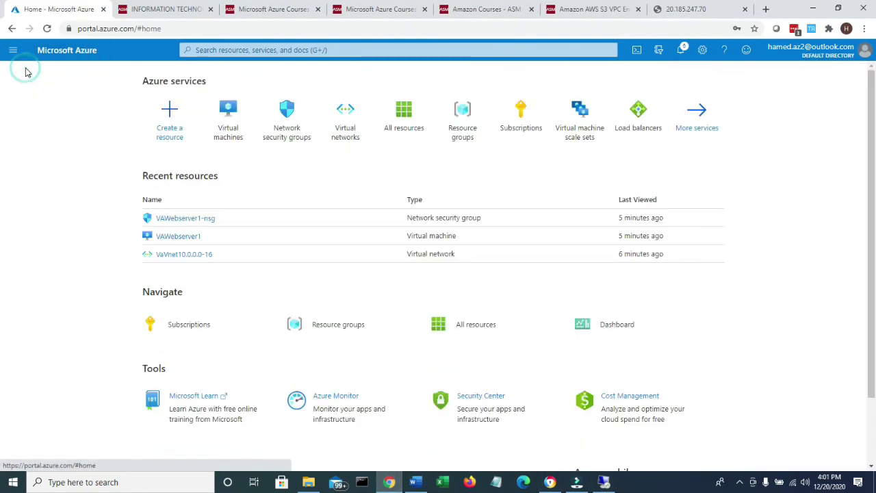
click(393, 131)
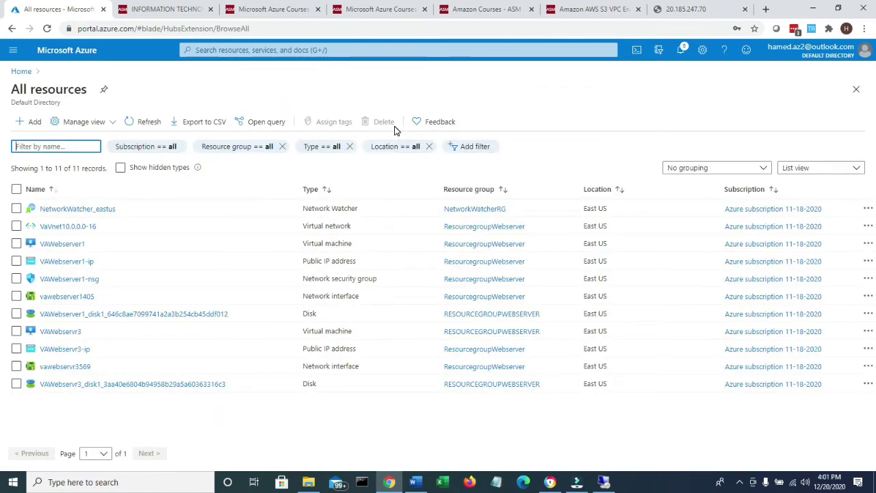
click(317, 190)
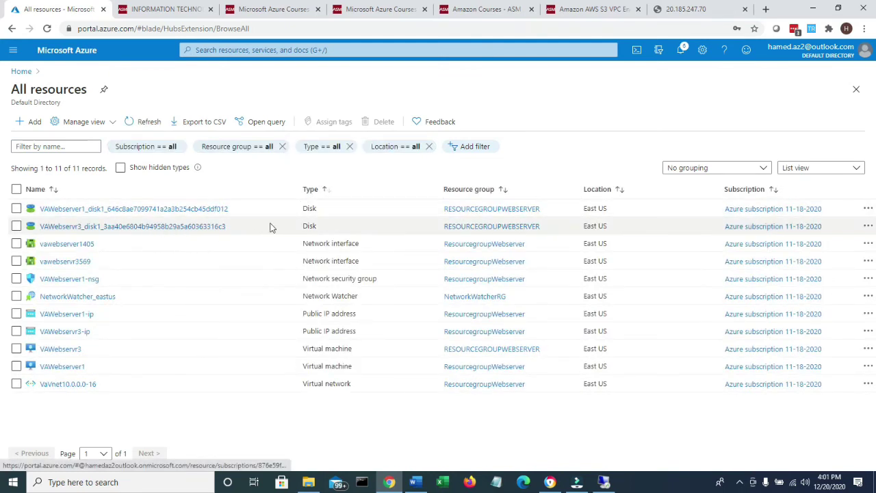
double_click(327, 210)
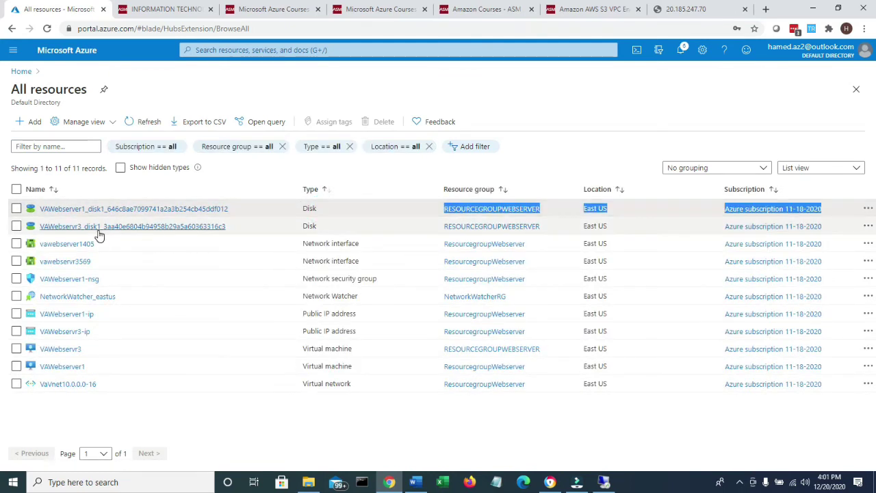
double_click(332, 227)
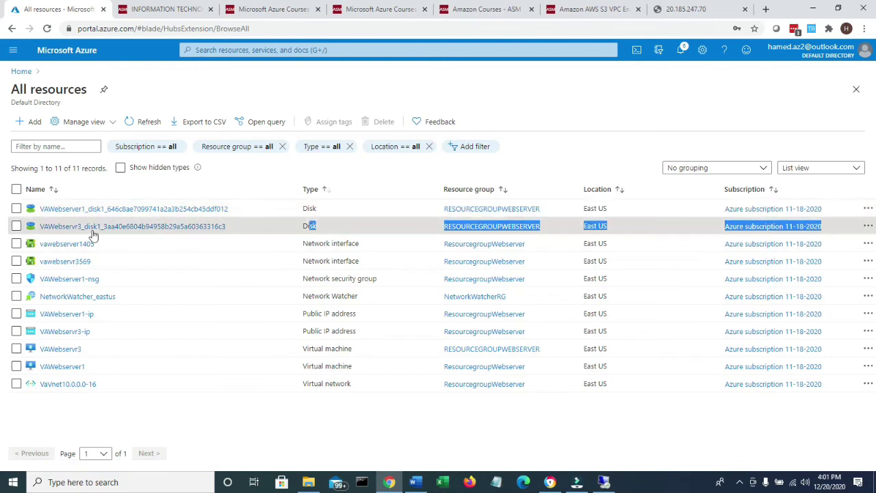
double_click(378, 245)
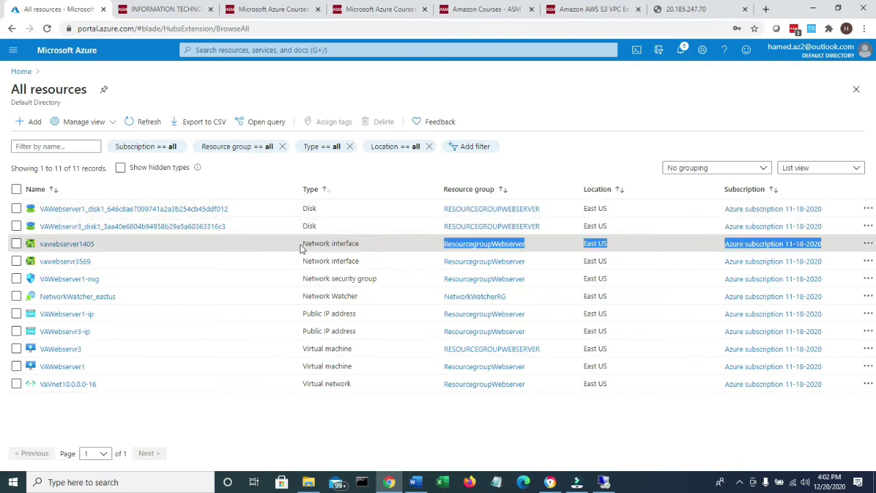
double_click(302, 248)
click(363, 267)
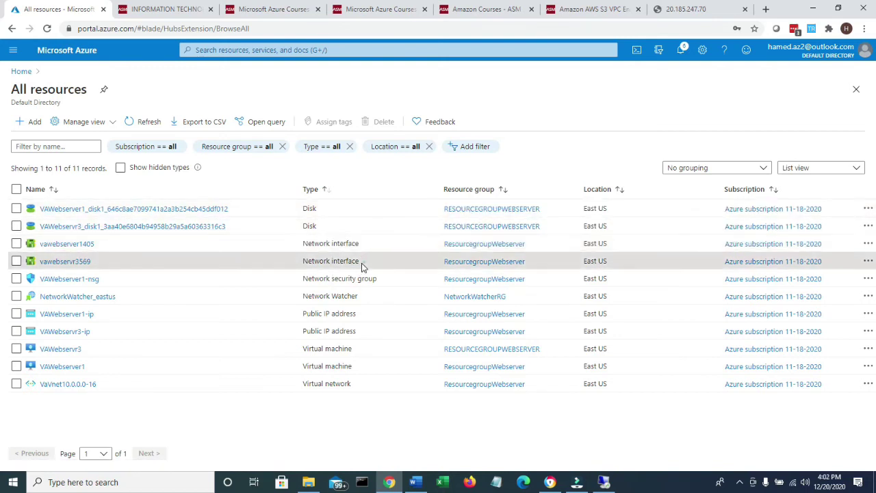
Step: Review the security group, VAWebservr3-ip and virtual machine rows, then open VAWebservr3
drag(363, 267, 320, 264)
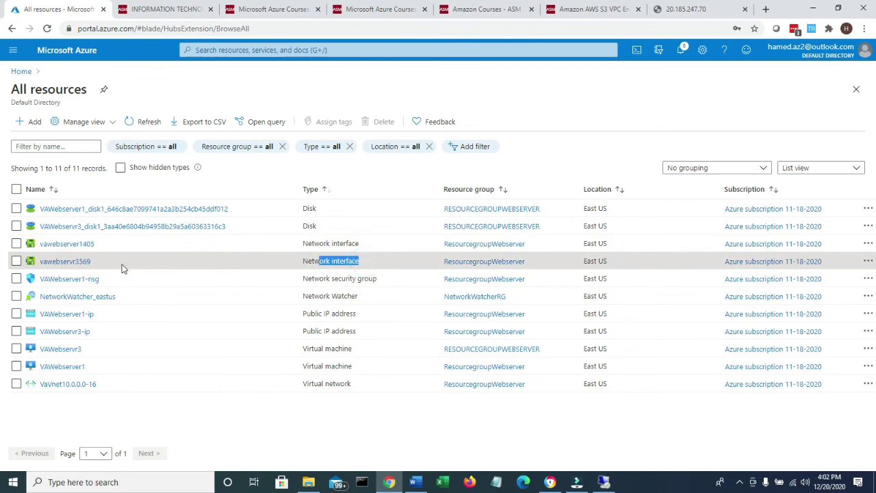
double_click(385, 283)
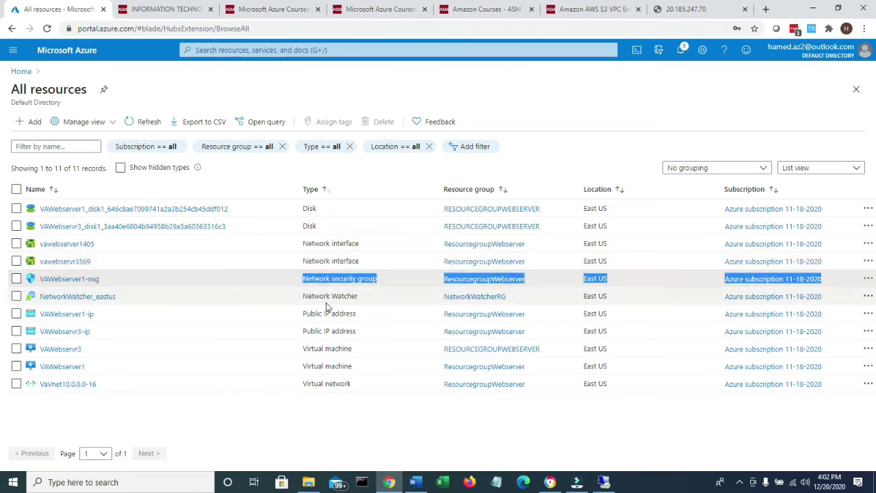
drag(364, 319, 277, 319)
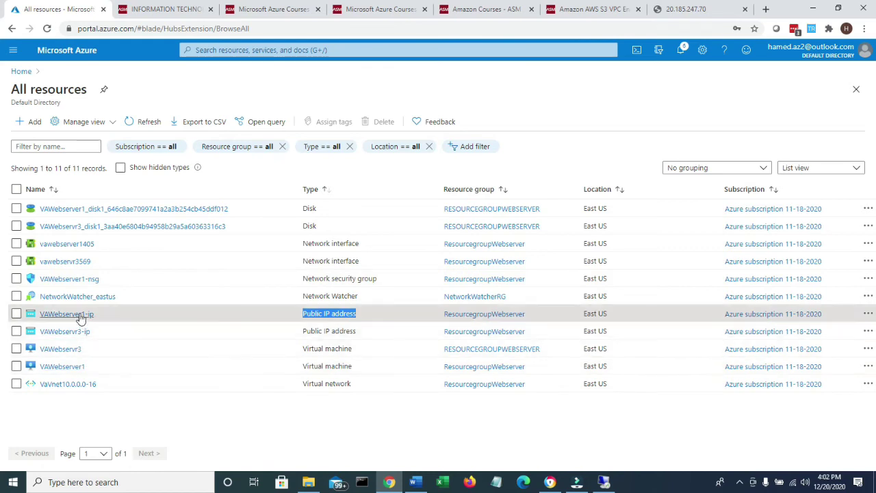
click(365, 334)
double_click(363, 332)
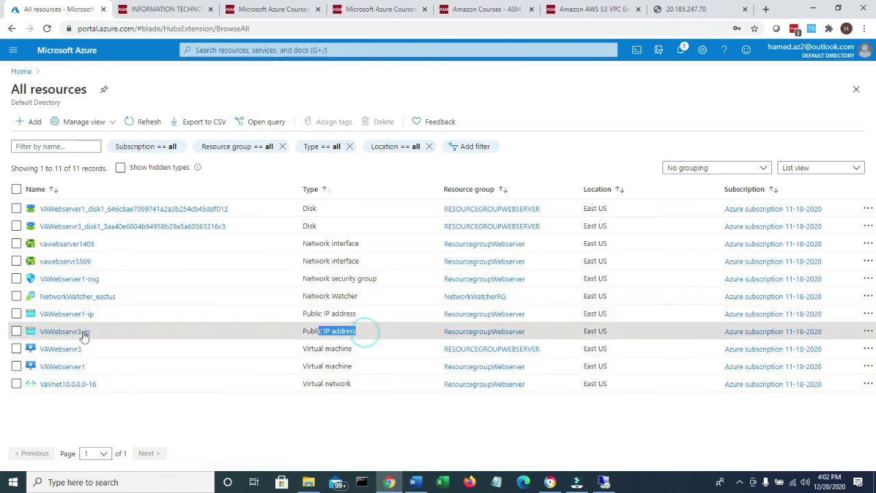
double_click(355, 350)
triple_click(325, 351)
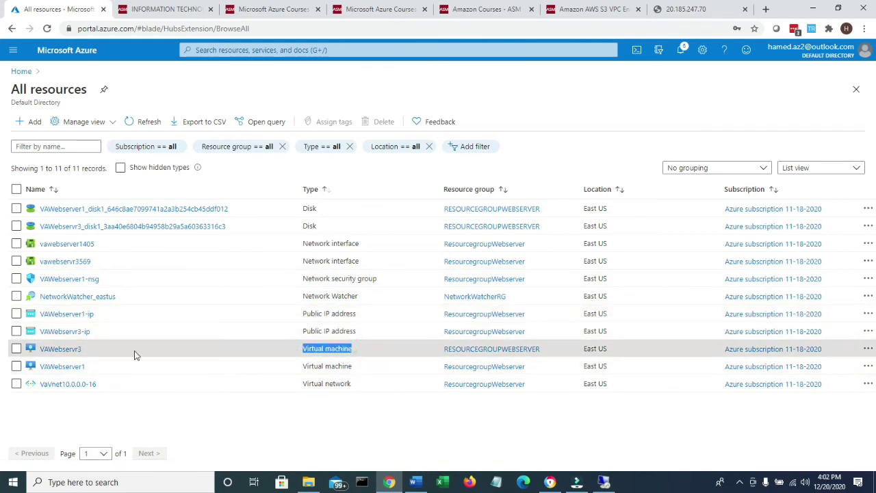
triple_click(377, 370)
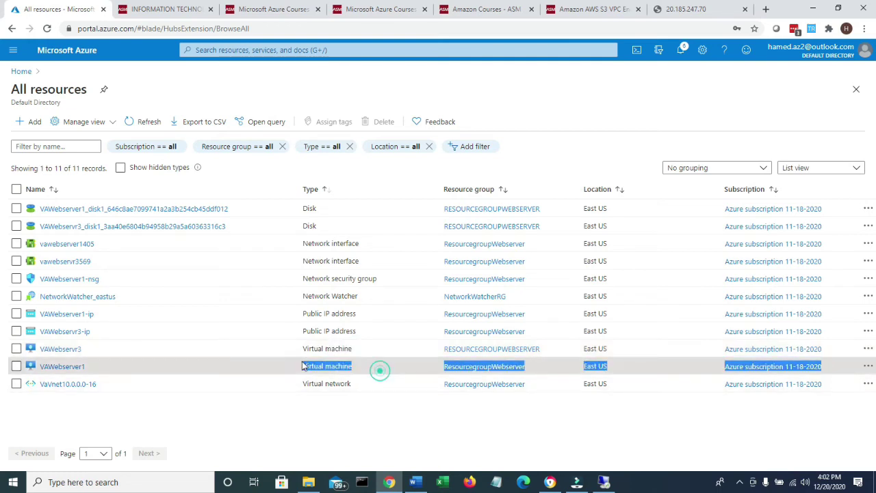
click(411, 367)
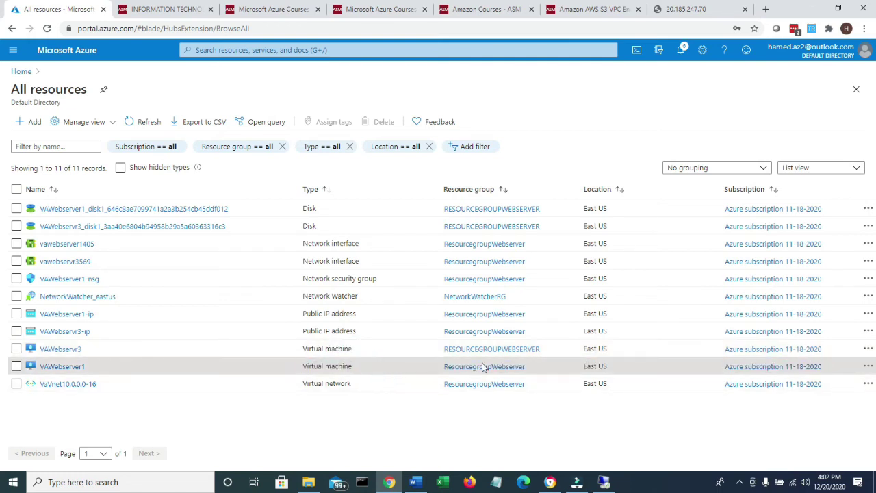
click(62, 350)
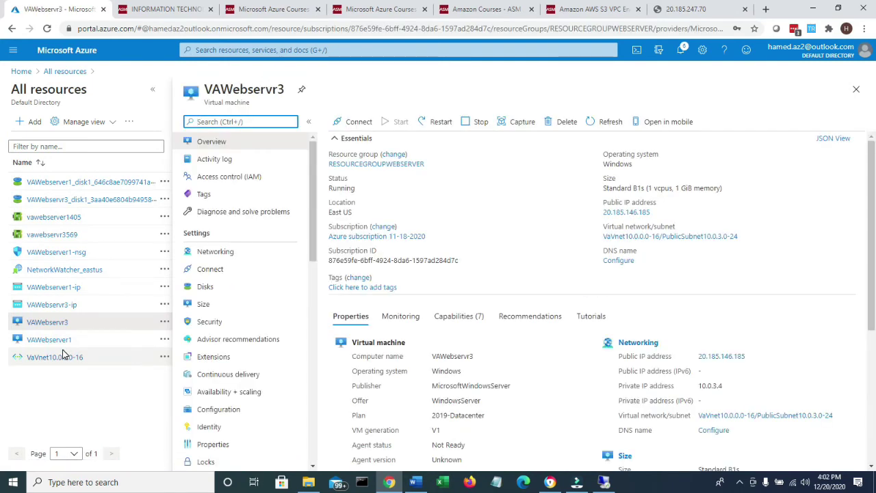
Step: View VAWebservr3's Networking page showing VAWebserver1-nsg's RDP 3389 and http 80 inbound rules
click(207, 254)
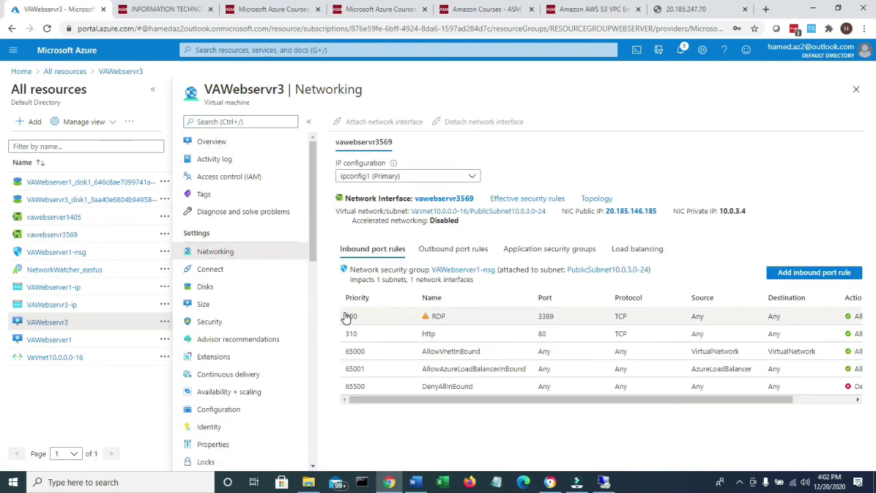
drag(347, 317, 518, 335)
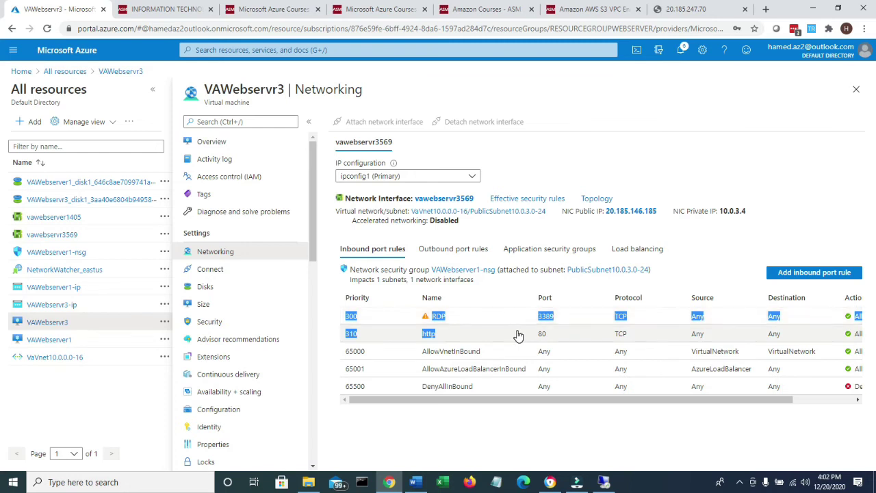
Step: Show effective security rules for vawebservr3569, confirming RDP and http are allowed
click(518, 201)
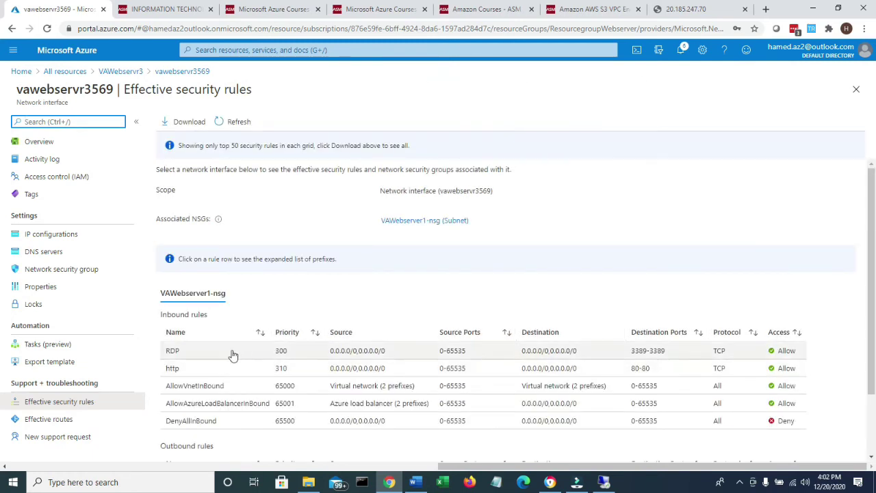
drag(236, 351, 479, 347)
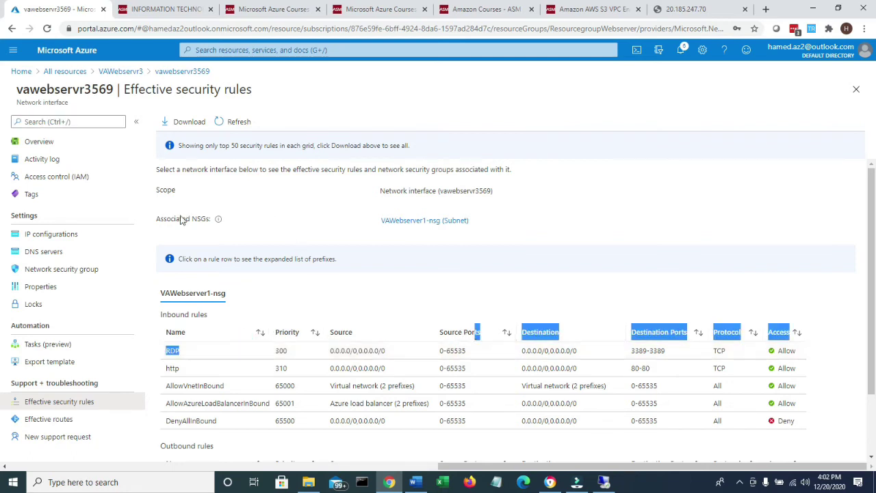
click(368, 221)
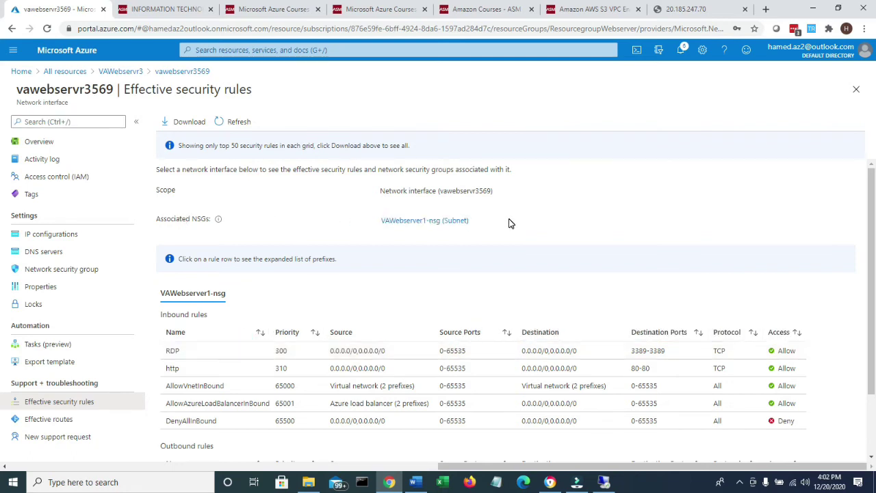
Step: Check the Step25 notes on installing IIS and creating index.html, then return to the browser
click(415, 482)
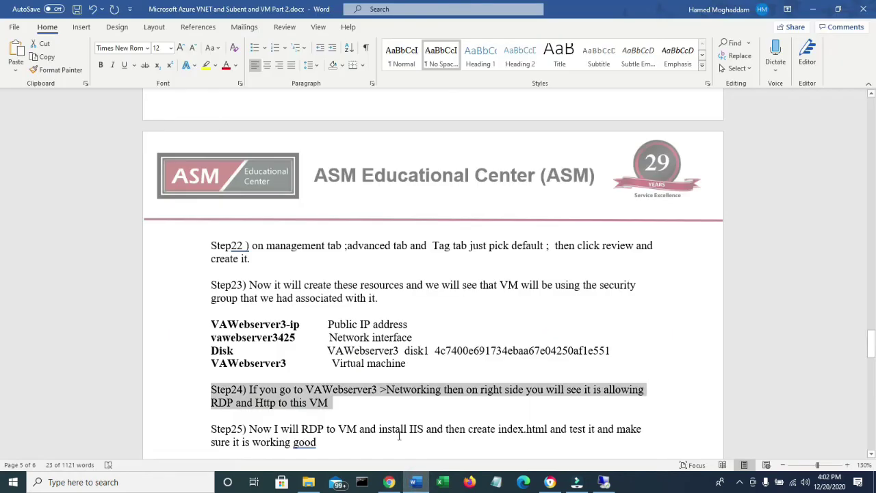
scroll(373, 430, down, 1)
drag(299, 364, 409, 364)
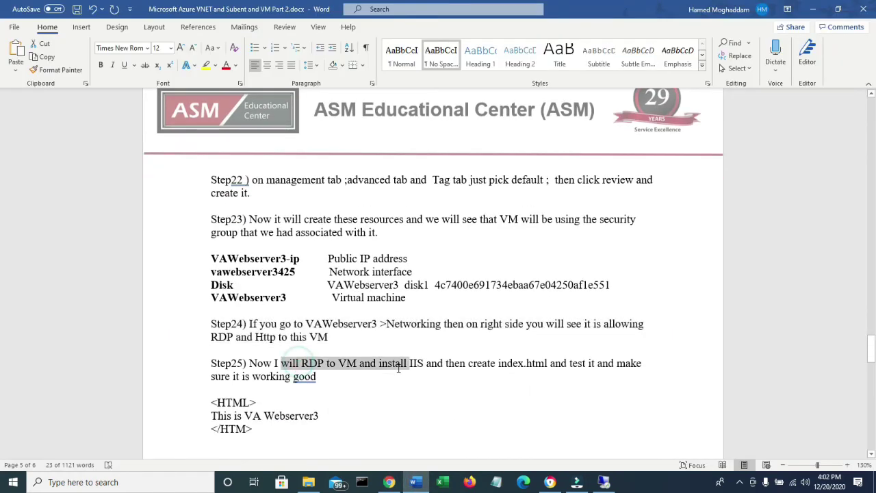
click(387, 482)
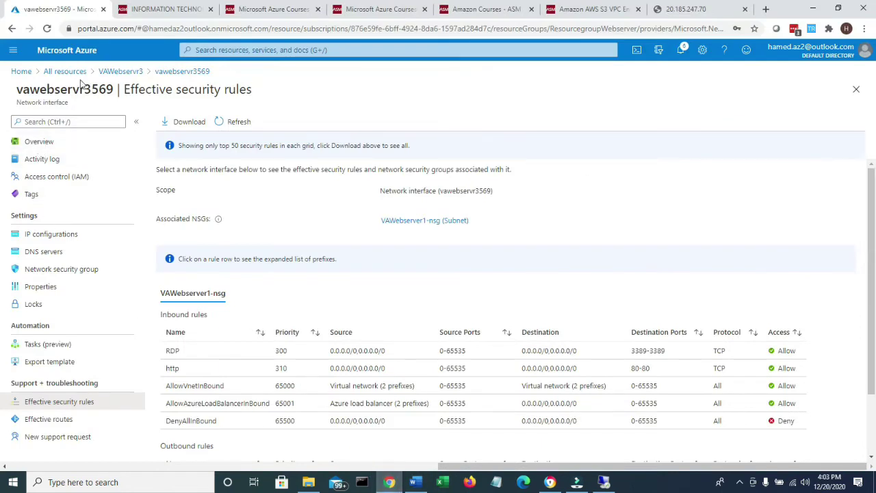
Step: Go from Home through Virtual machines to VAWebservr3 and choose RDP for 20.185.146.185:3389
click(64, 73)
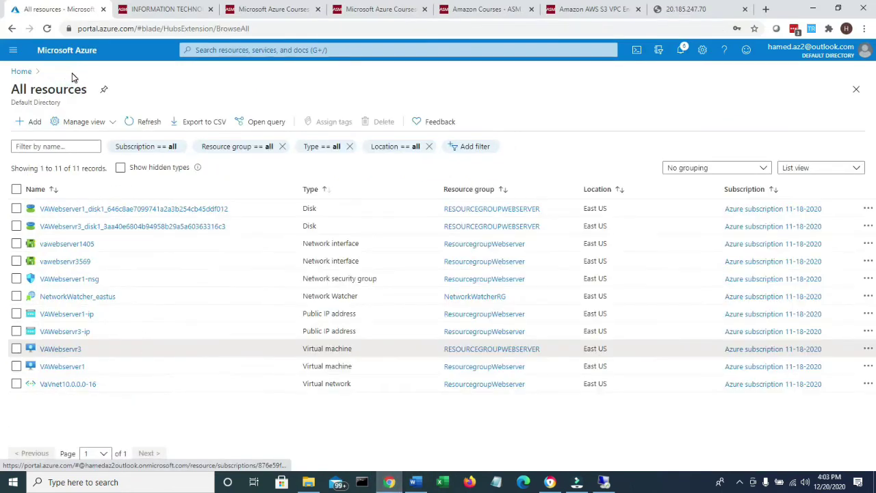
click(20, 72)
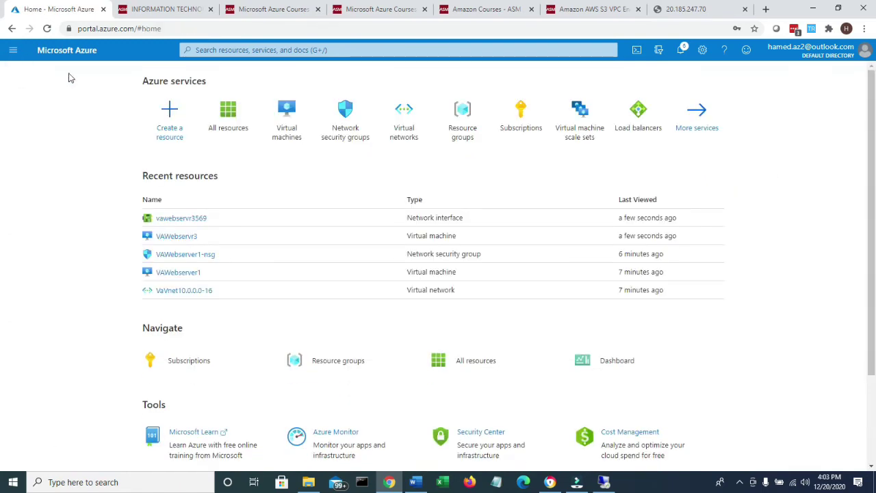
click(285, 114)
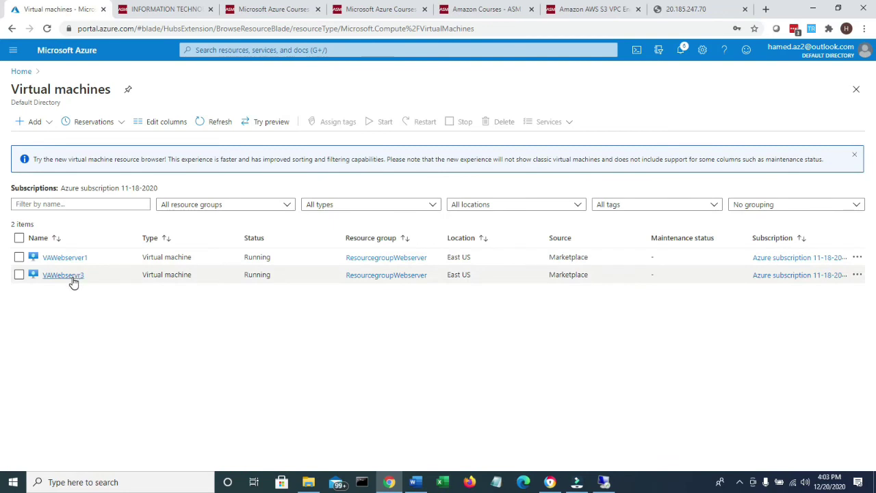
click(72, 277)
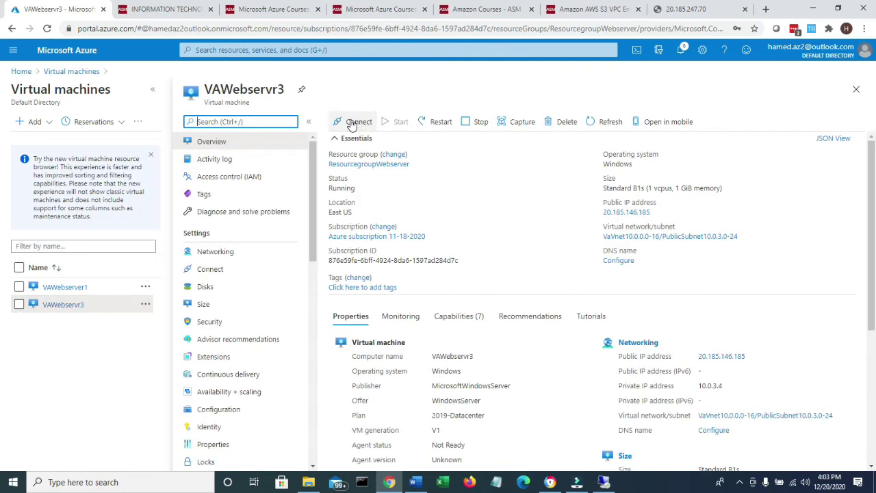
click(352, 122)
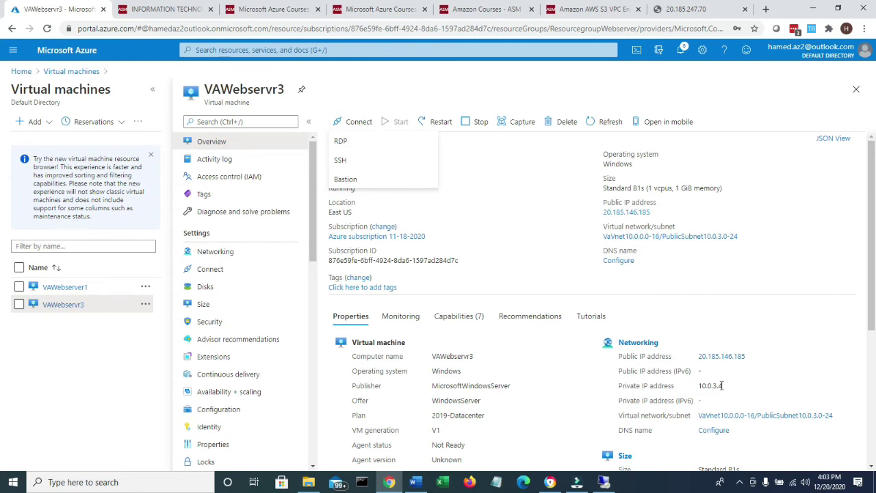
click(349, 141)
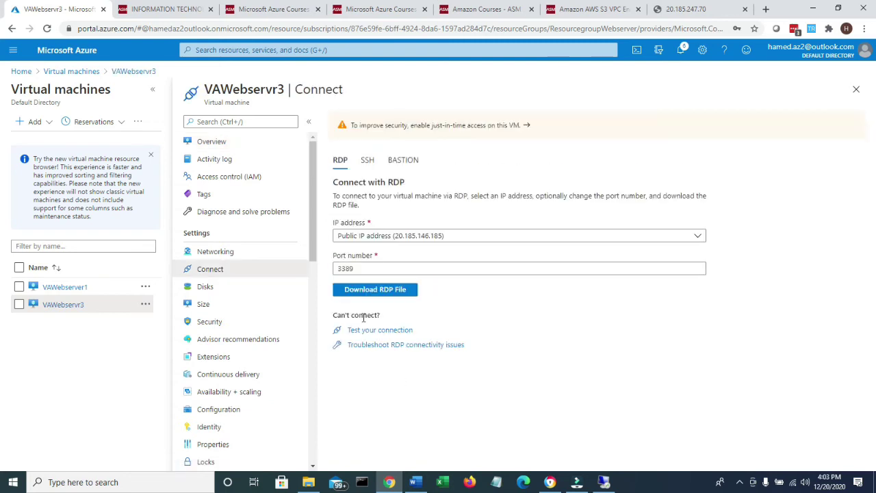
Step: Download and open VAWebservr3's RDP file, connecting past the unknown publisher warning
click(365, 293)
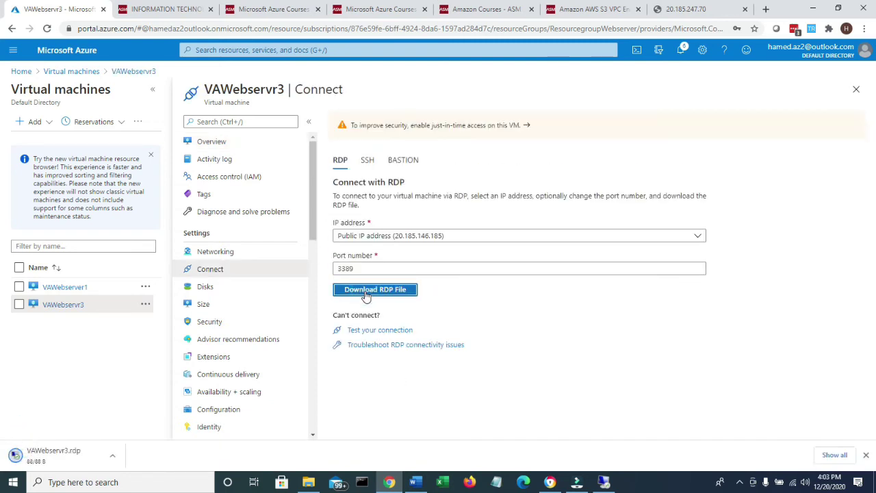
click(69, 458)
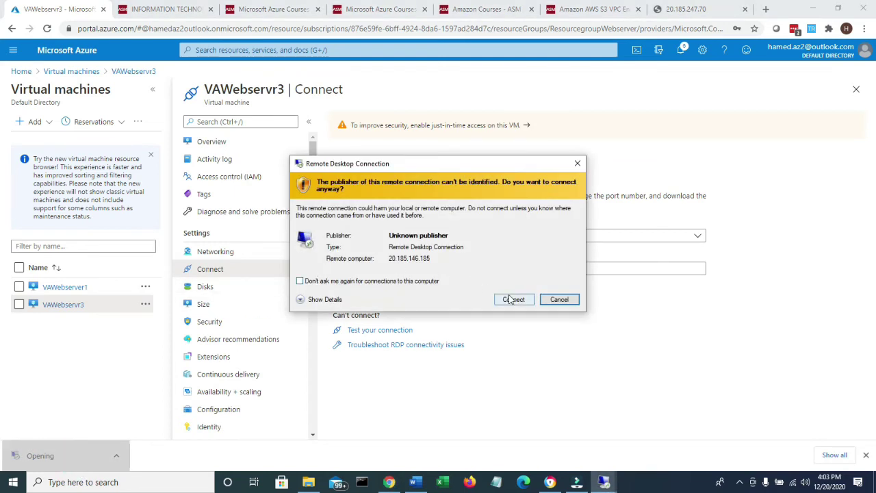
click(511, 299)
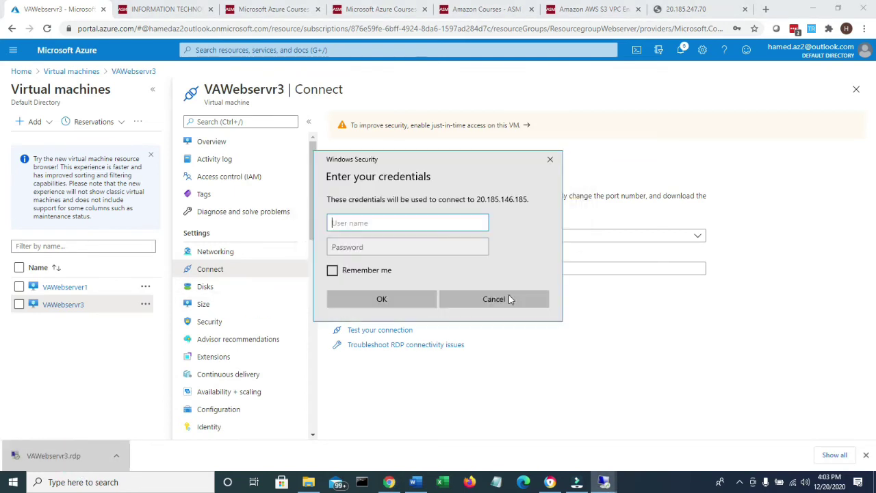
Step: Enter the admin user name and password, remember them, and accept the certificate warning
click(348, 222)
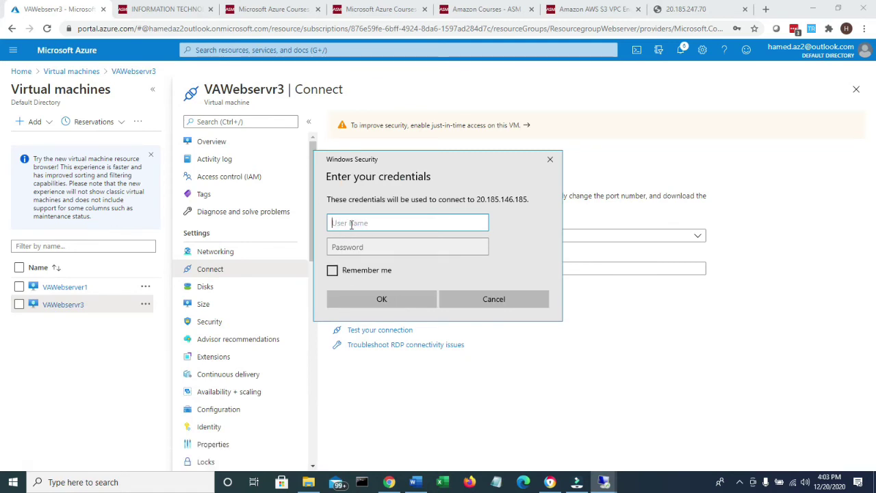
text(hamedm)
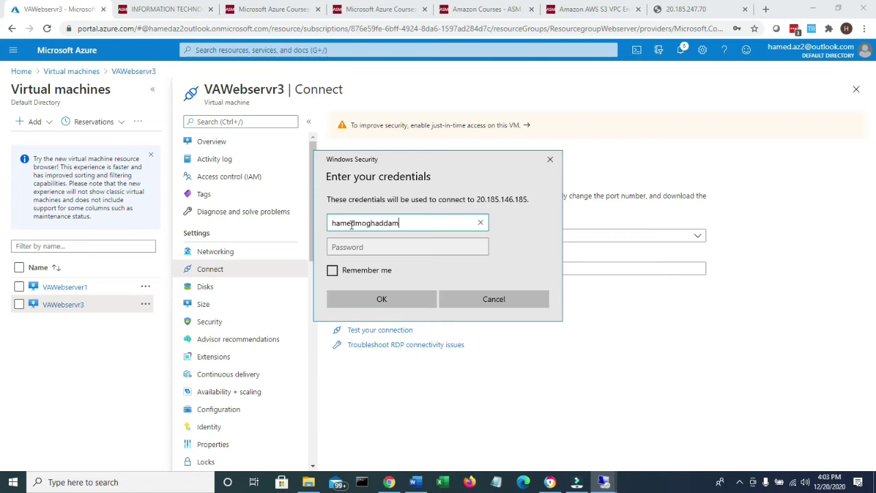
text(oghaddam)
key(Tab)
text(••)
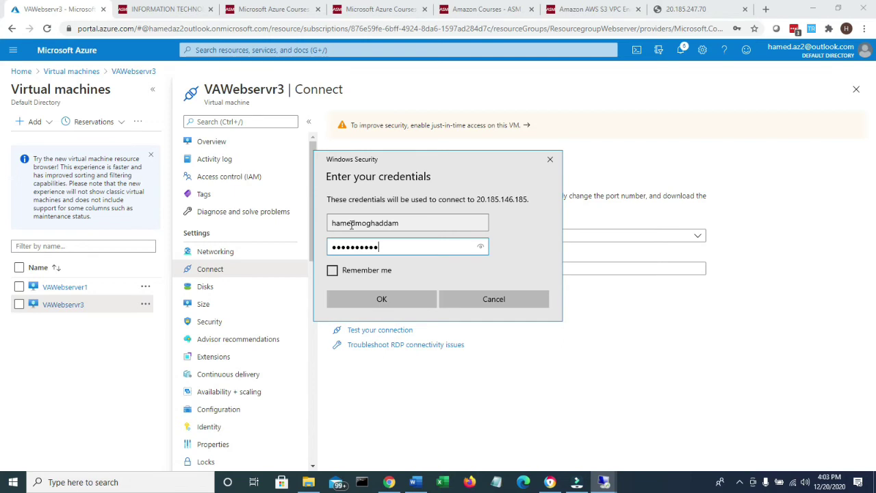
click(333, 271)
click(355, 301)
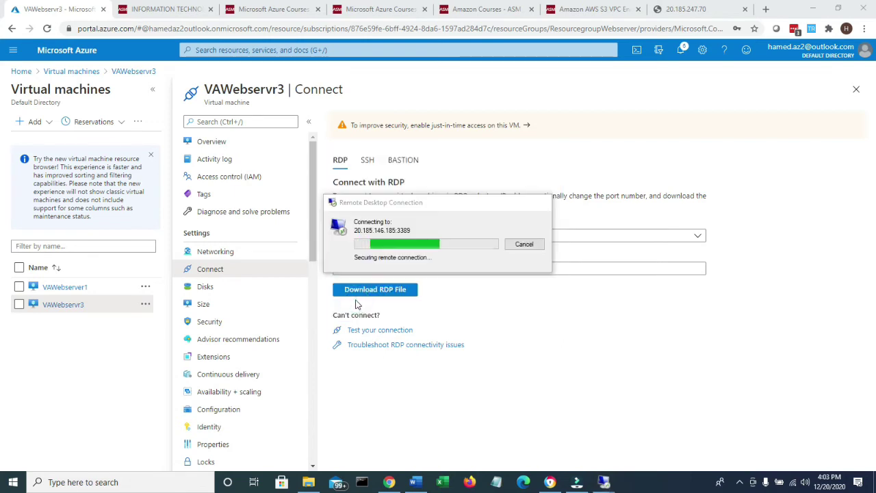
click(481, 333)
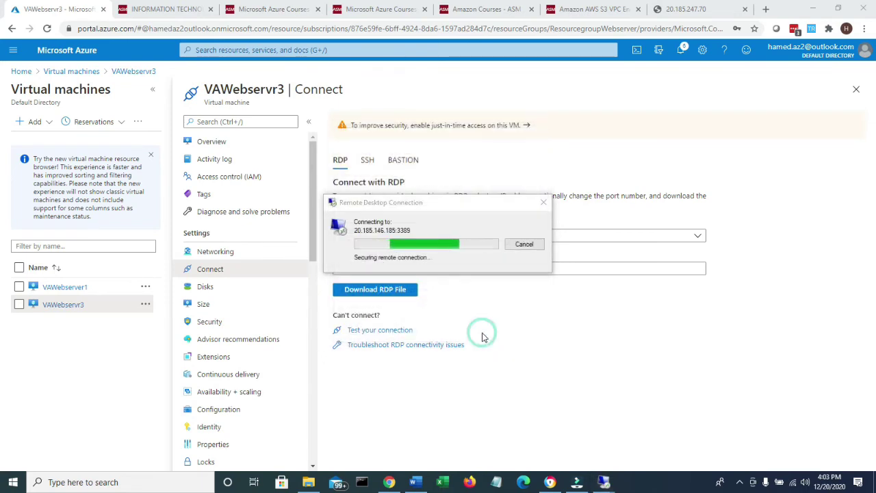
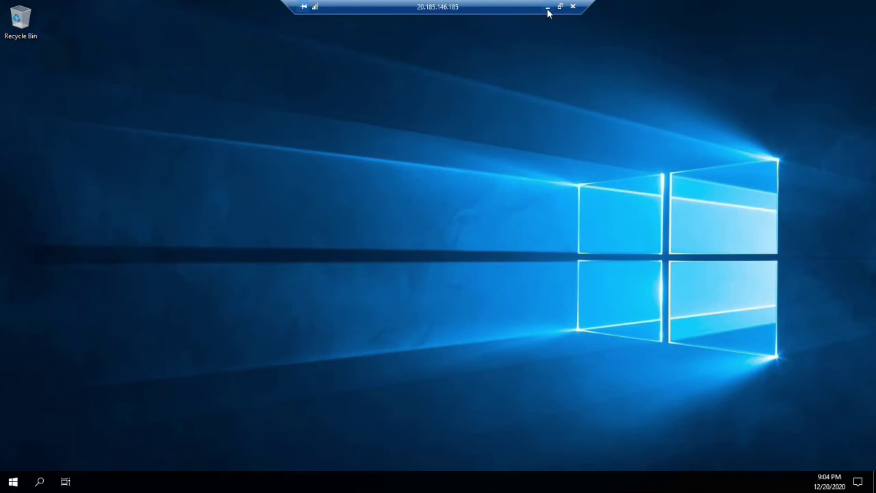
Step: Compare VAWebserver1 and VAWebservr3 Networking rules: both use VAWebserver1-nsg allowing RDP 3389 and http 80
click(548, 8)
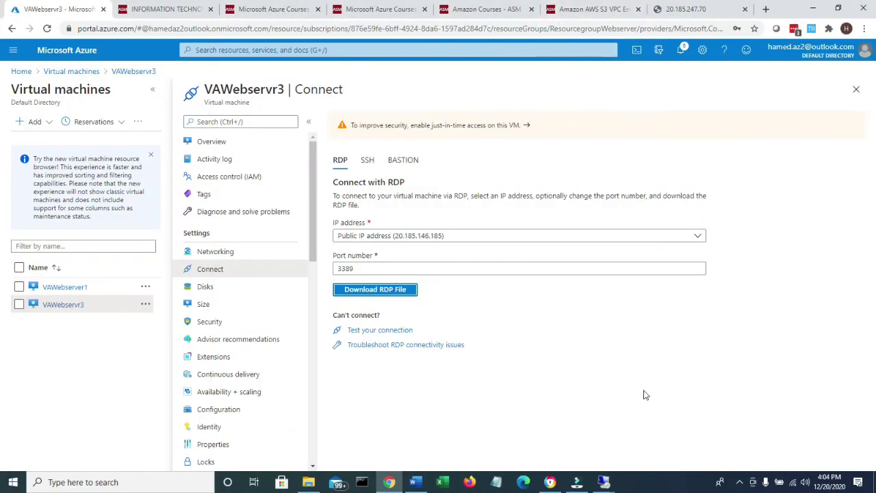
click(82, 72)
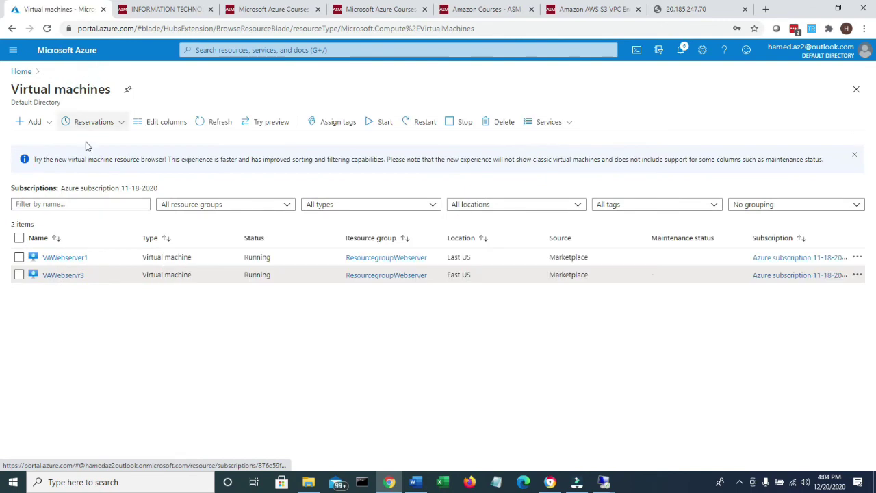
click(71, 258)
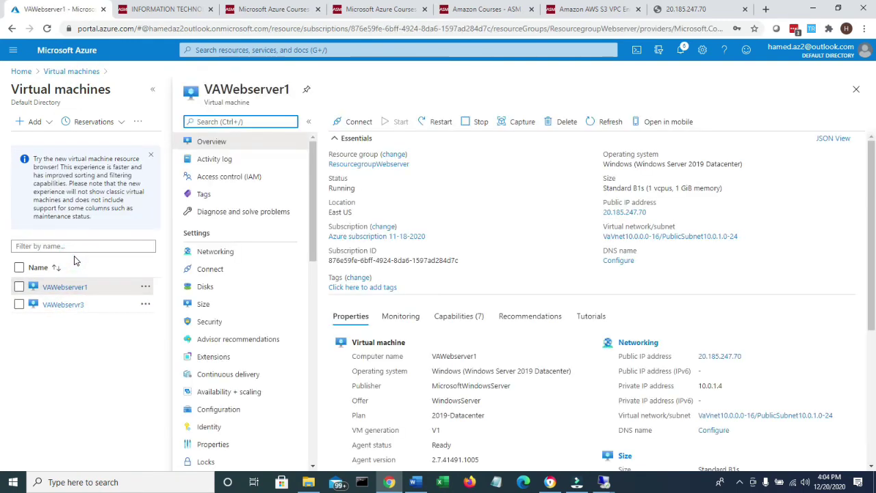
click(228, 252)
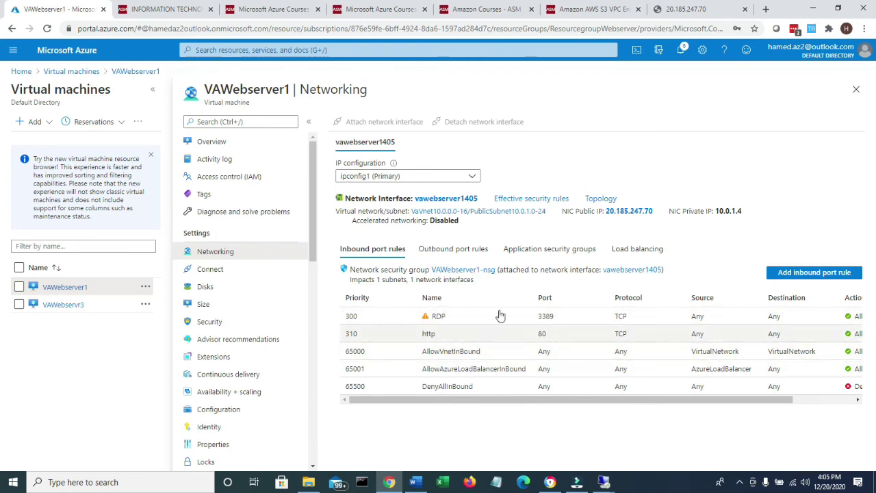
click(61, 290)
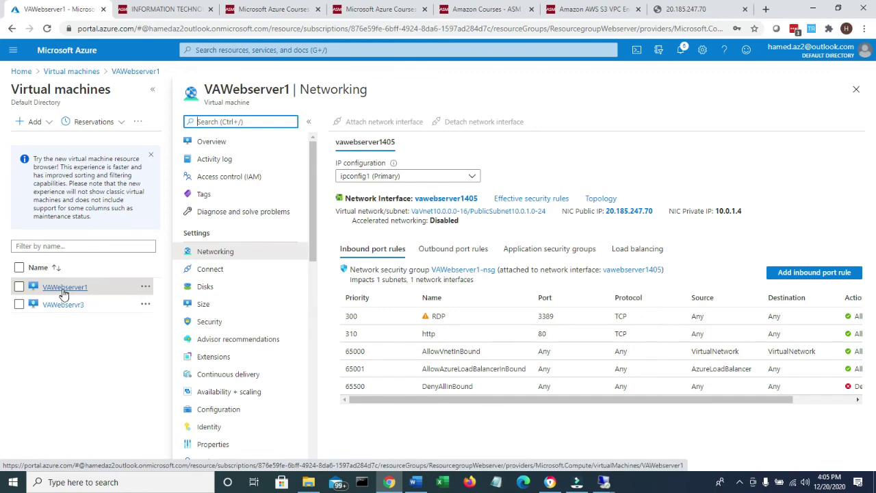
click(65, 305)
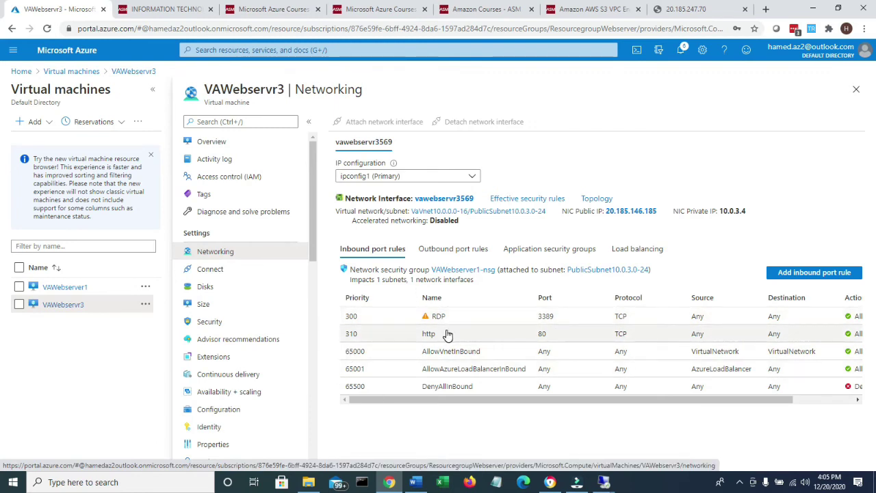
click(27, 72)
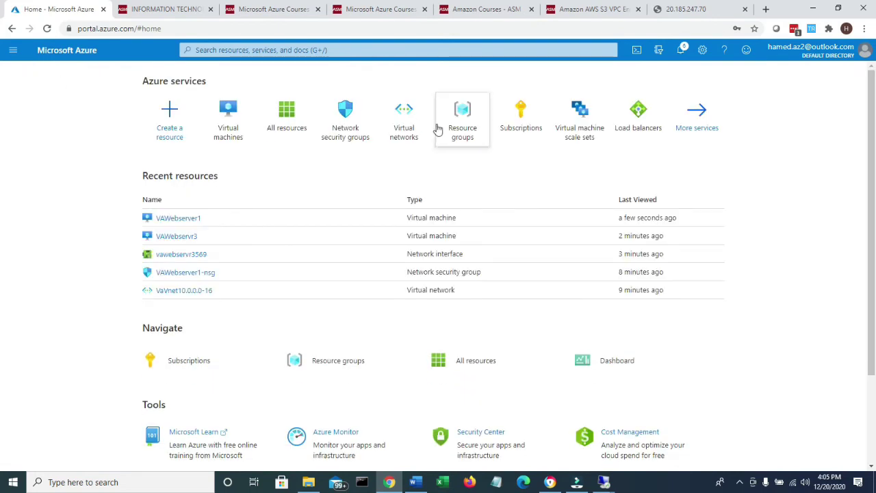
Step: Open VaVnet10.0.0.0-16's subnets and highlight VAWebserver1-nsg on PublicSubnet10.0.3.0-24
click(409, 113)
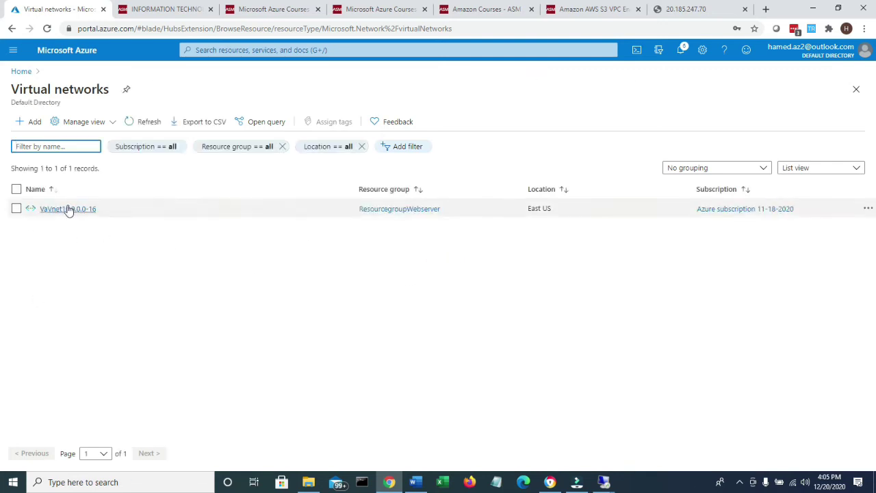
click(80, 210)
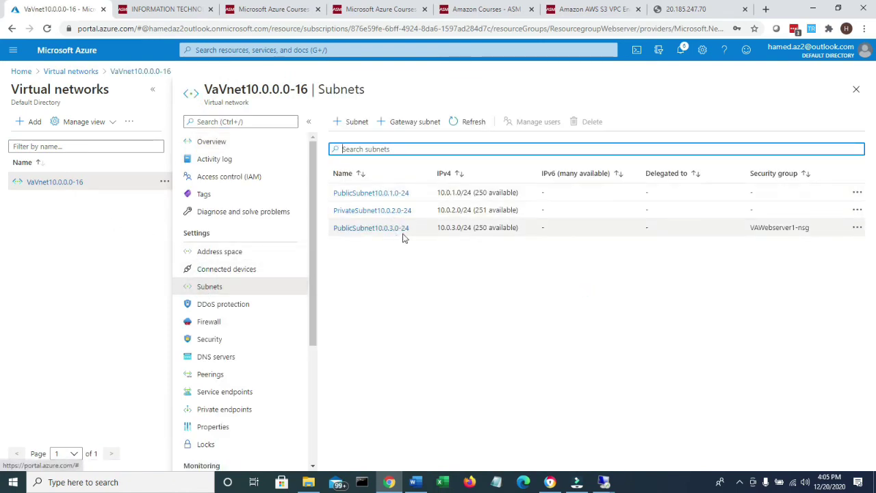
drag(754, 231, 811, 231)
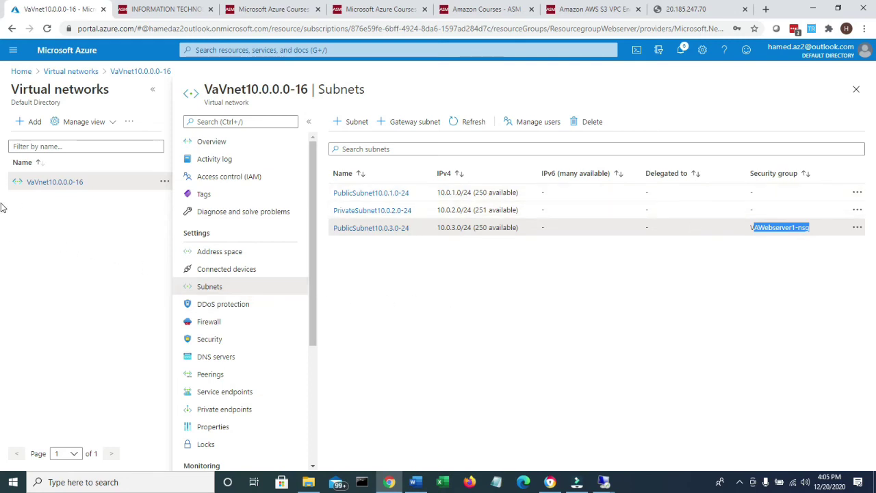
Step: In the VAWebservr3 session, dismiss the Windows Admin Center notice so it won't reappear
mouse_move(610, 485)
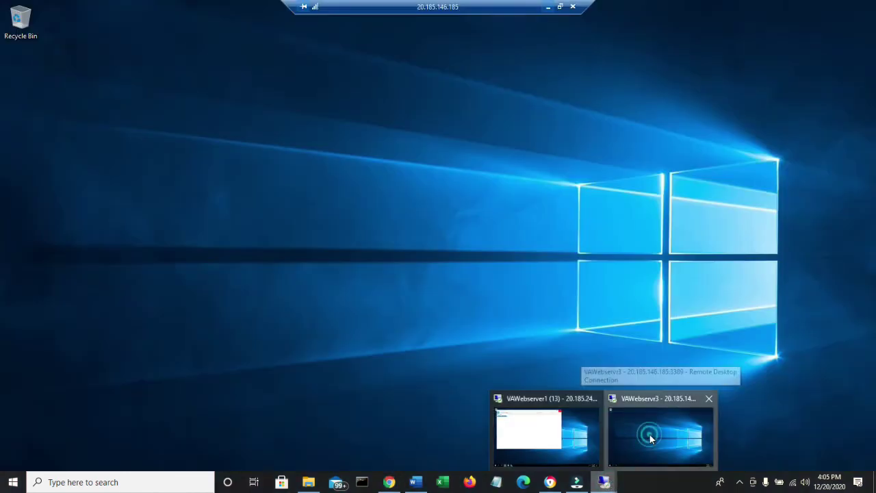
click(650, 437)
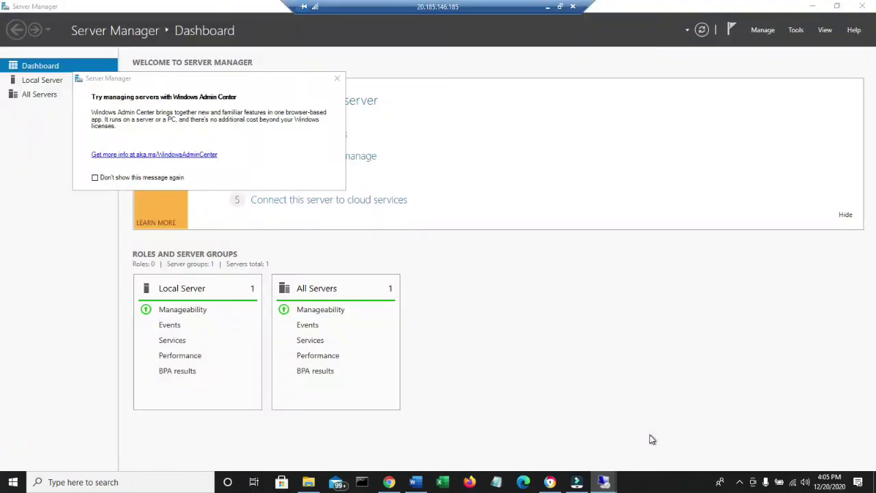
click(95, 177)
click(94, 177)
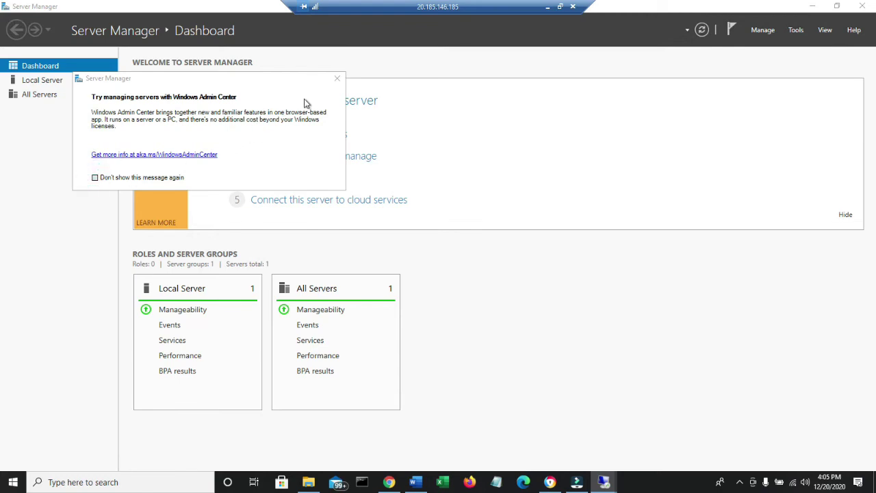
click(337, 79)
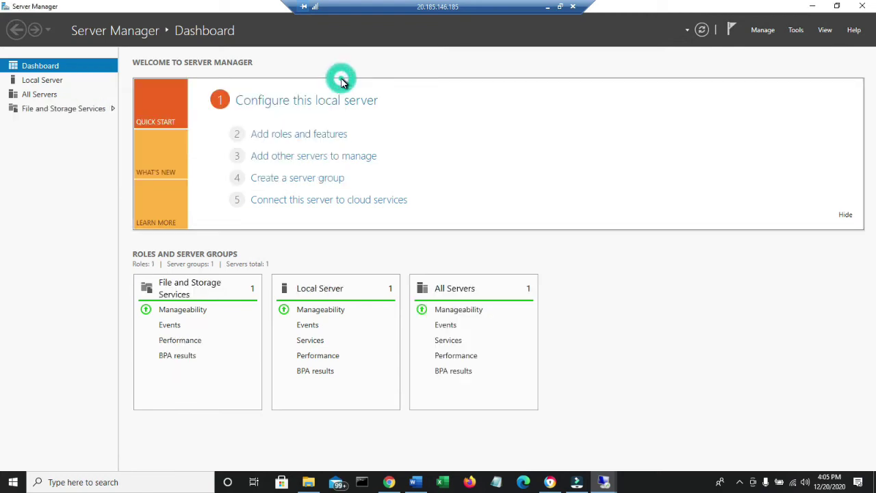
Step: On Local Server, set IE Enhanced Security Configuration to Off for Administrators and Users
click(43, 80)
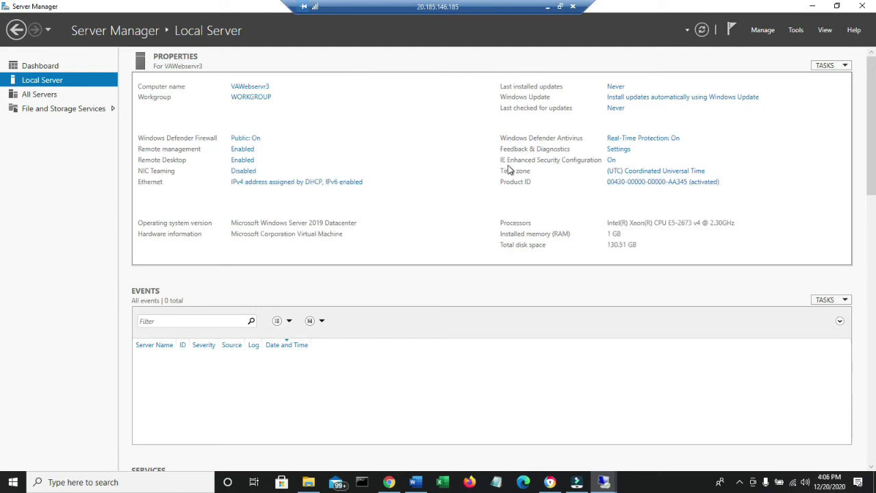
click(611, 160)
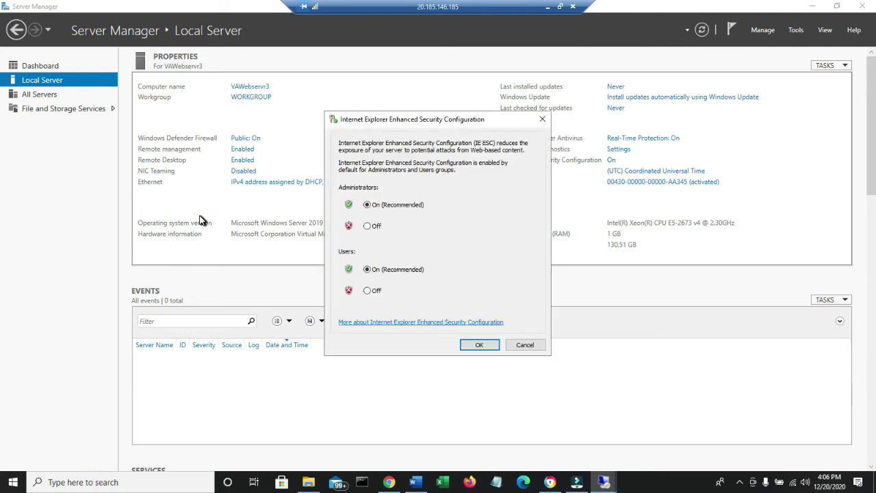
click(370, 227)
click(368, 291)
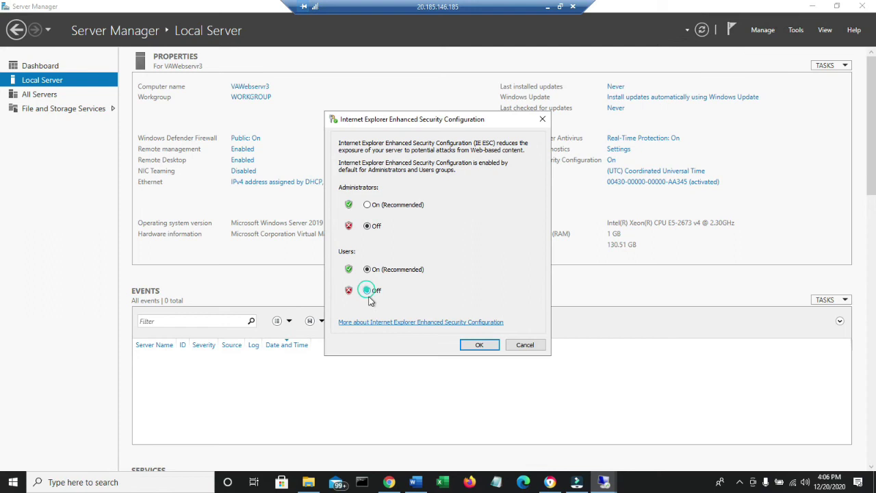
click(478, 346)
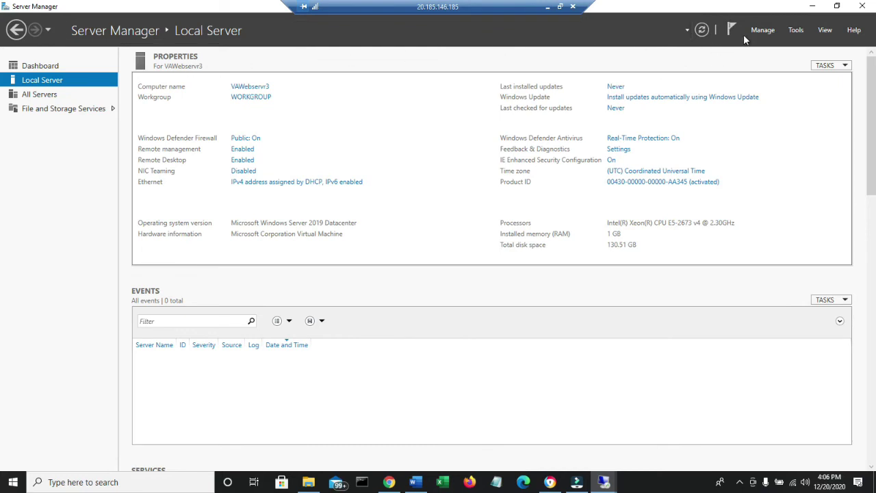
click(764, 30)
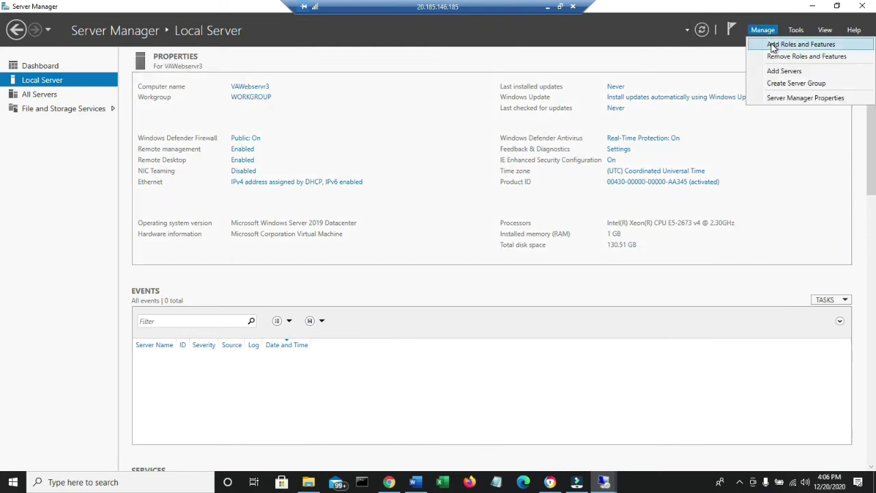
Step: In Add Roles and Features, select the Web Server (IIS) role and its required features for VAWebservr3
click(40, 66)
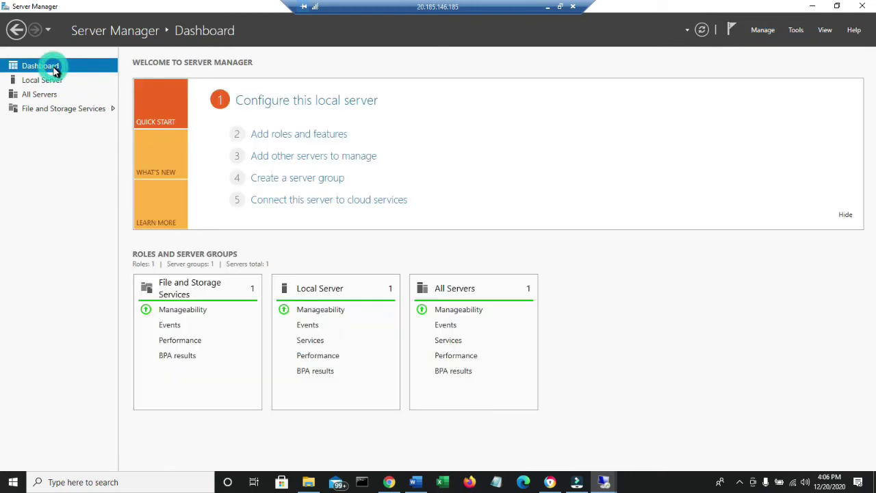
click(324, 137)
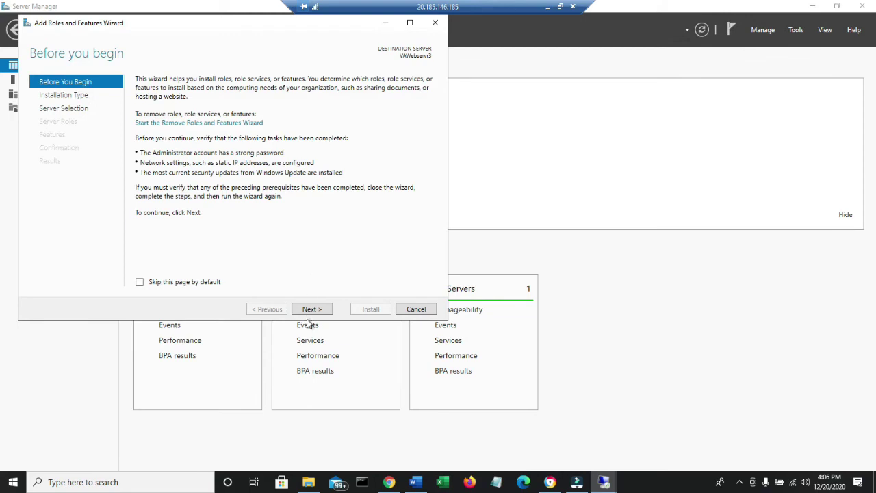
click(311, 309)
click(309, 312)
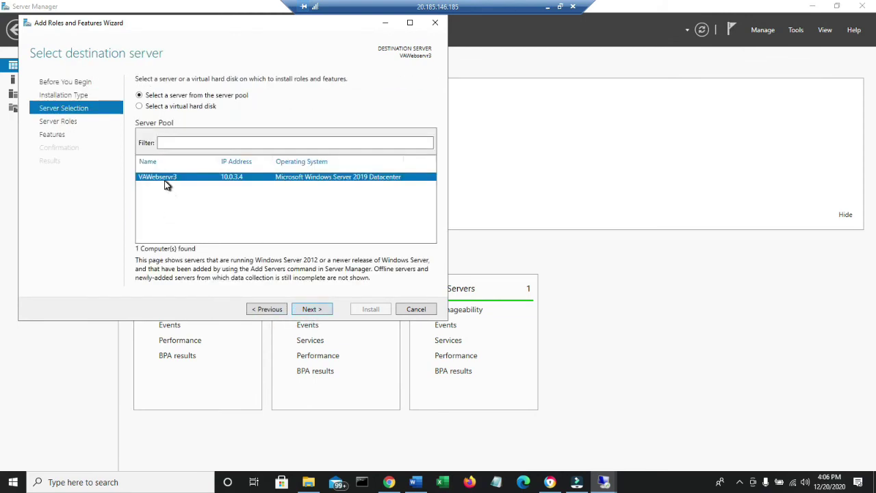
click(312, 310)
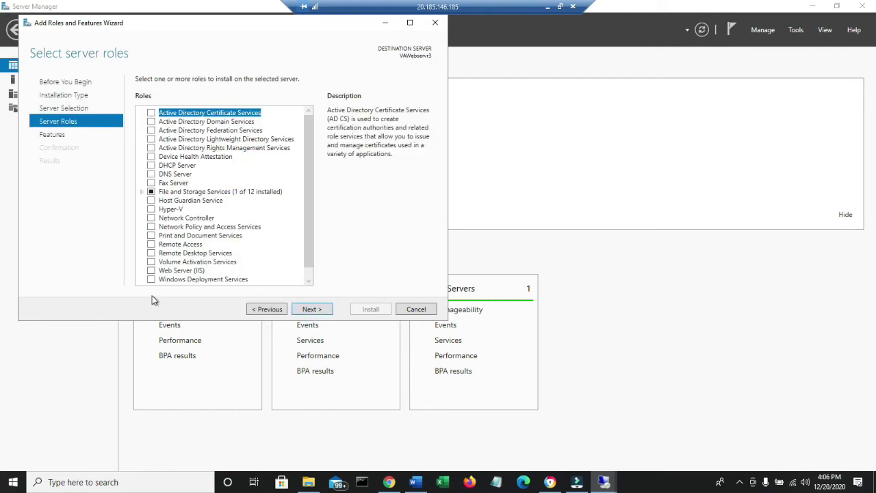
click(151, 271)
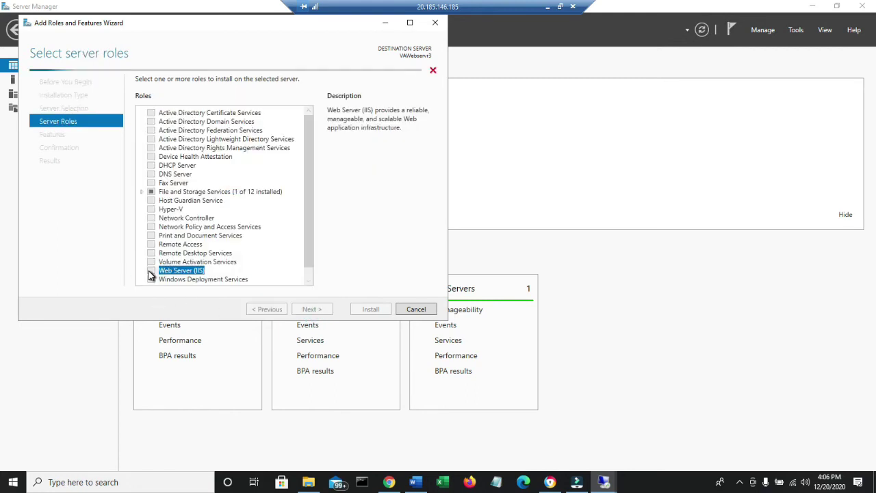
click(276, 263)
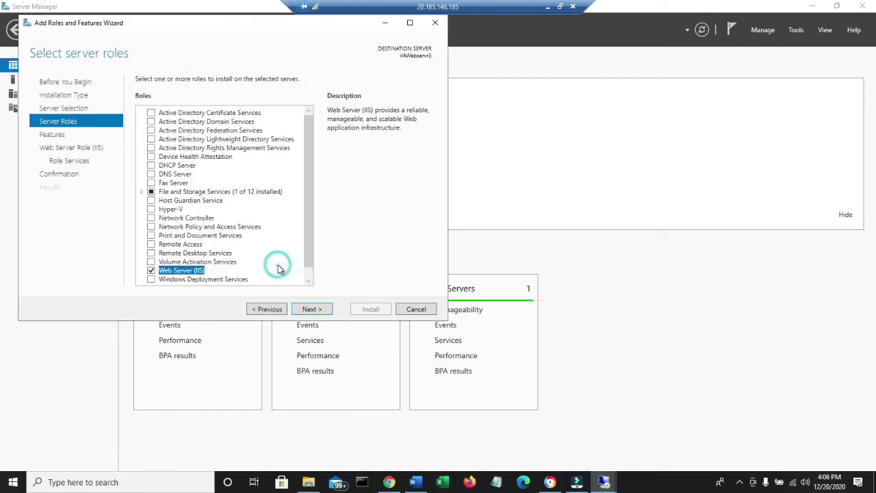
Step: Keep the default features and role services and start the IIS installation
click(319, 313)
click(321, 313)
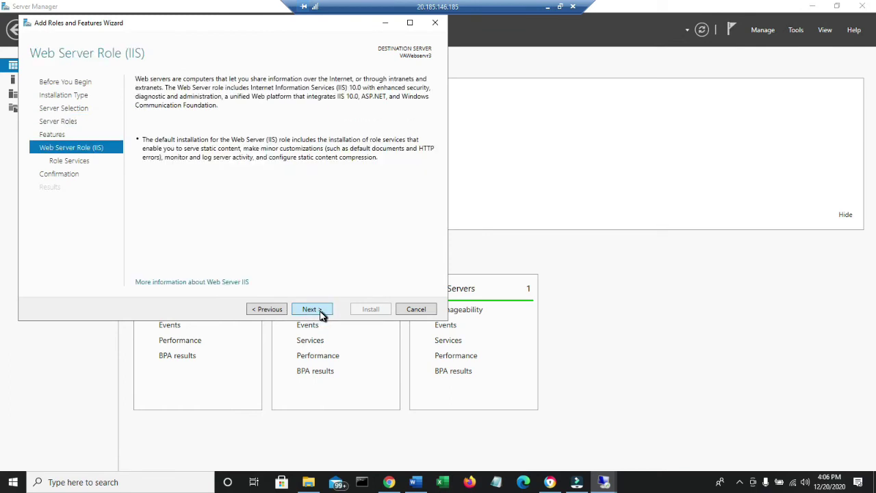
click(322, 314)
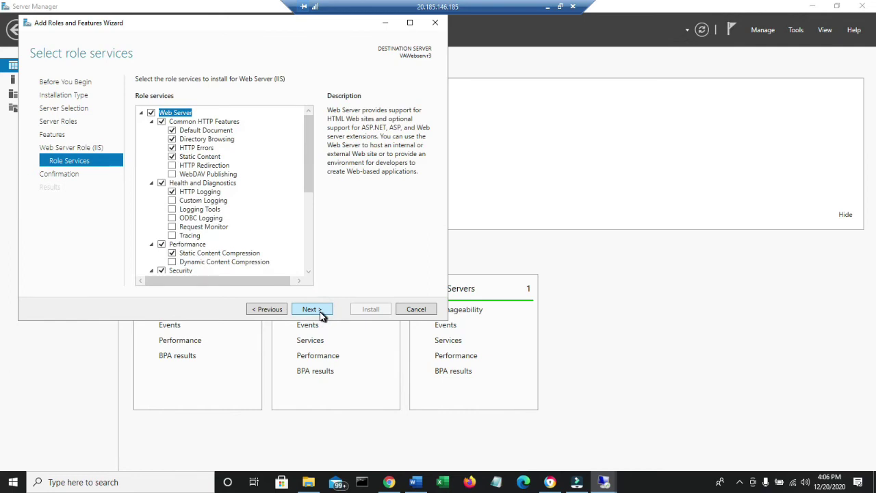
click(321, 314)
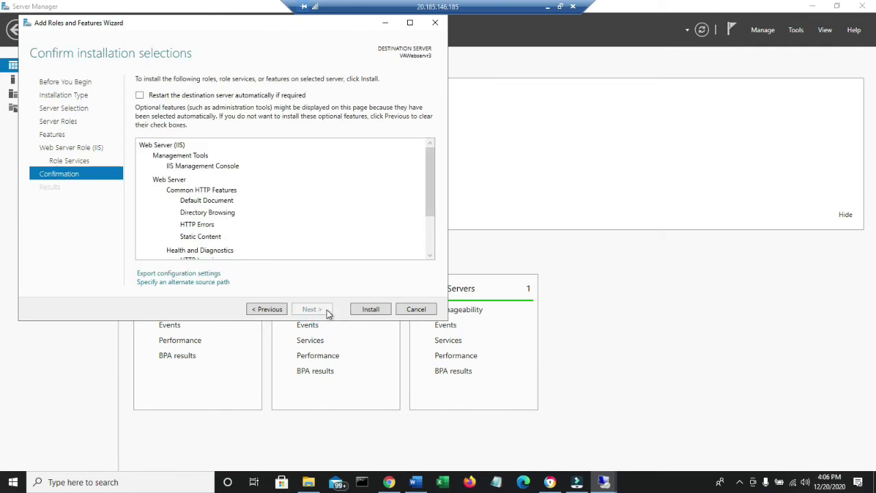
click(373, 312)
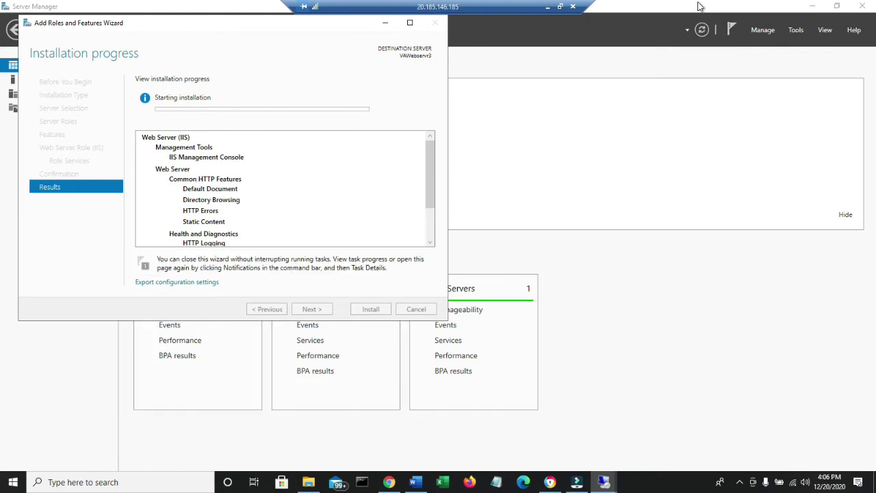
click(385, 25)
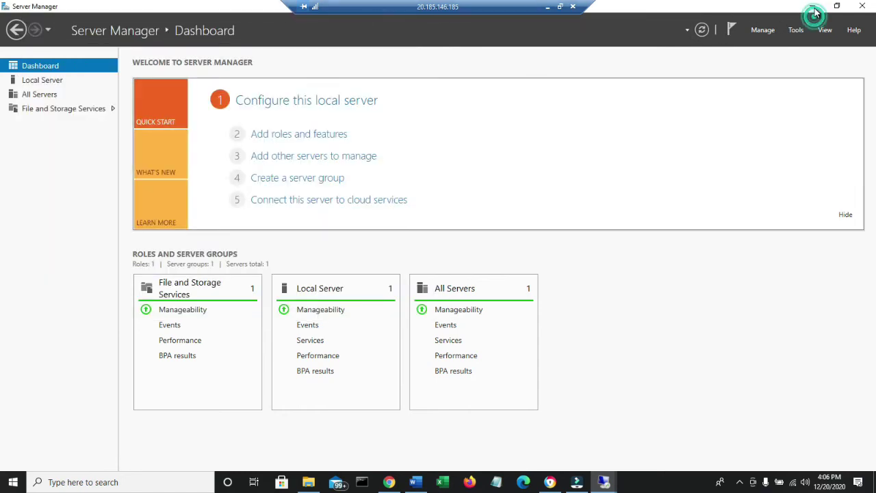
Step: Create a new folder named VAwebserver3 on the remote server's desktop
click(813, 7)
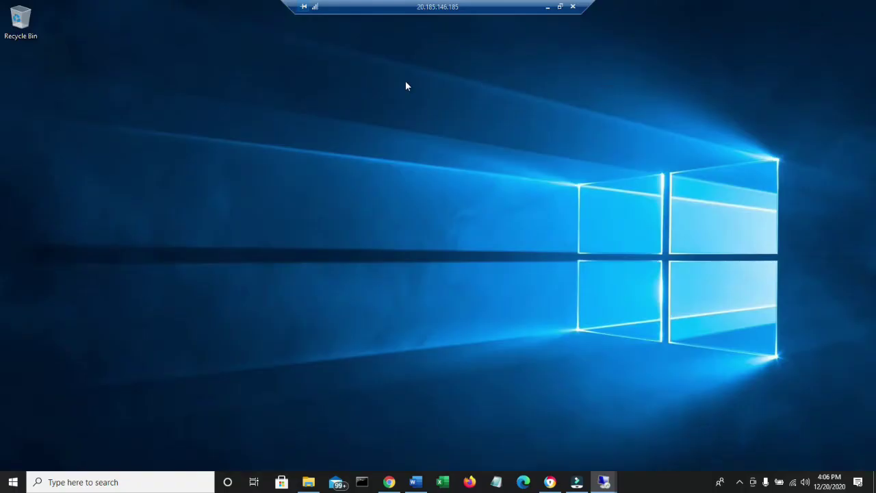
right_click(149, 152)
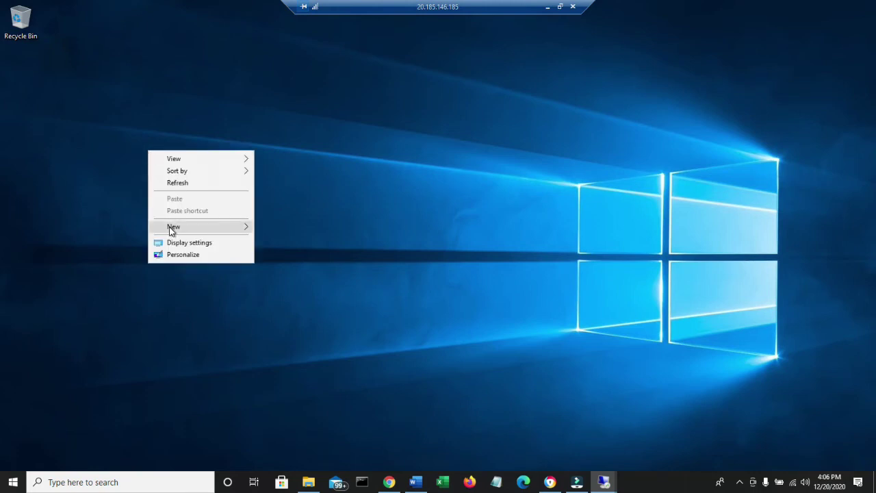
mouse_move(171, 231)
click(301, 228)
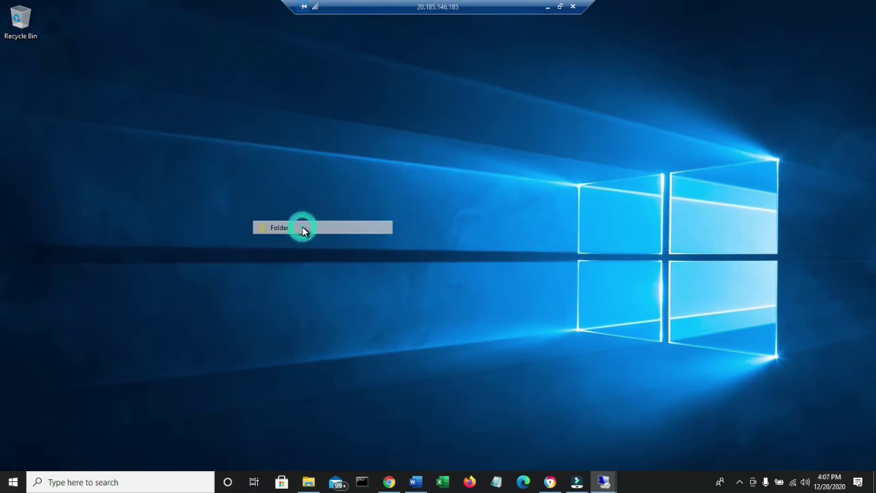
text(VA)
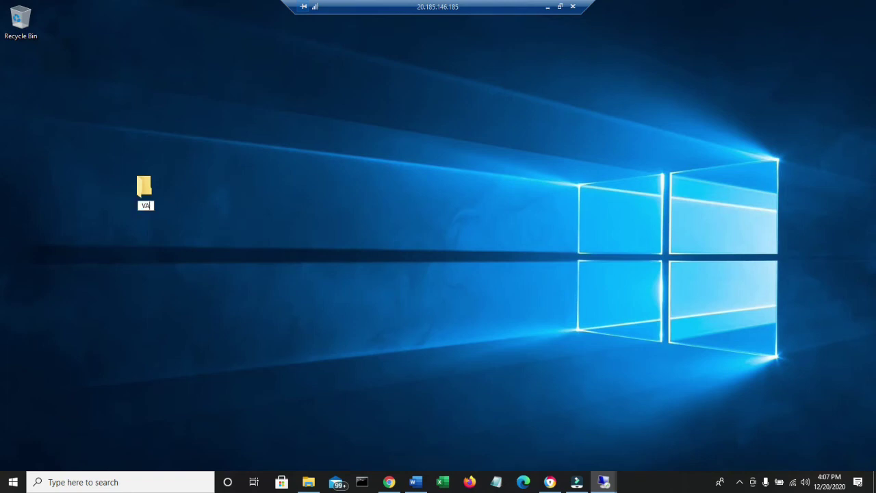
text(webserver3)
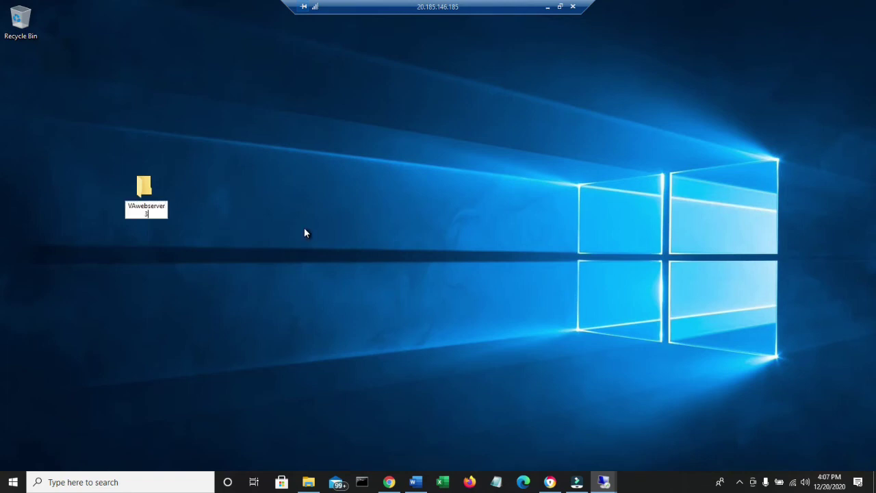
key(Return)
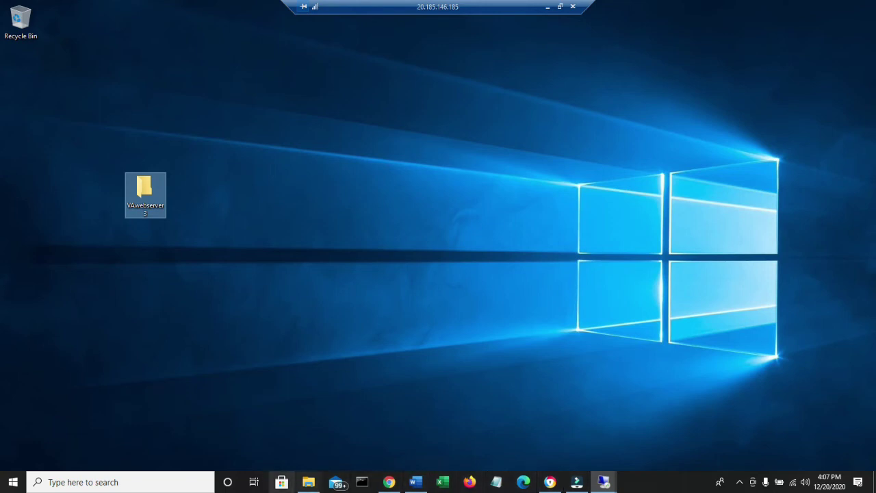
click(193, 389)
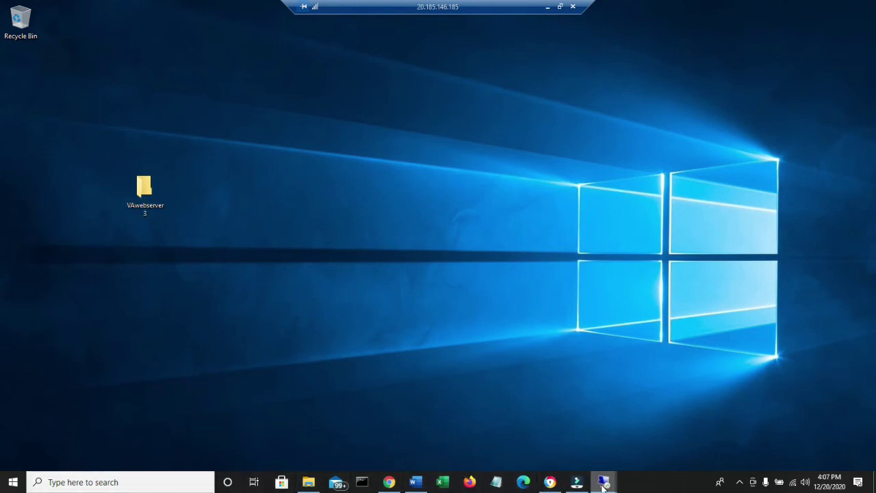
mouse_move(603, 485)
click(633, 457)
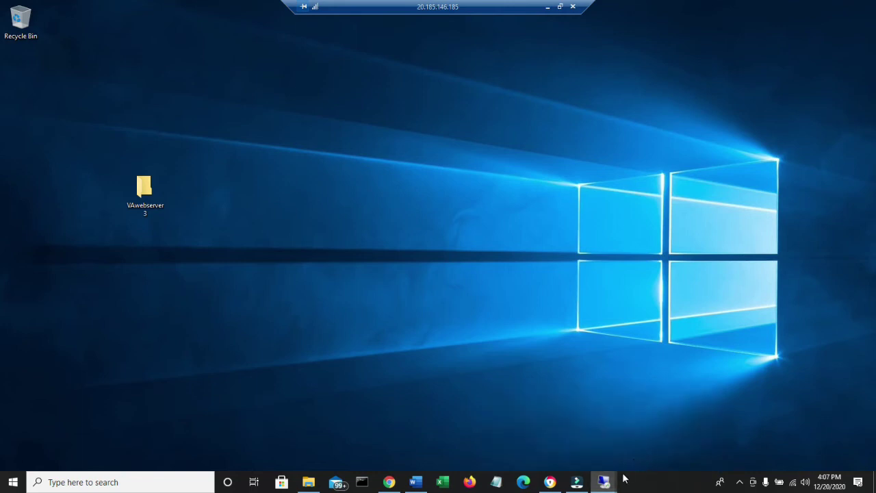
Step: Restore the remote session as a maximized window with the installation wizard showing
click(264, 391)
click(547, 7)
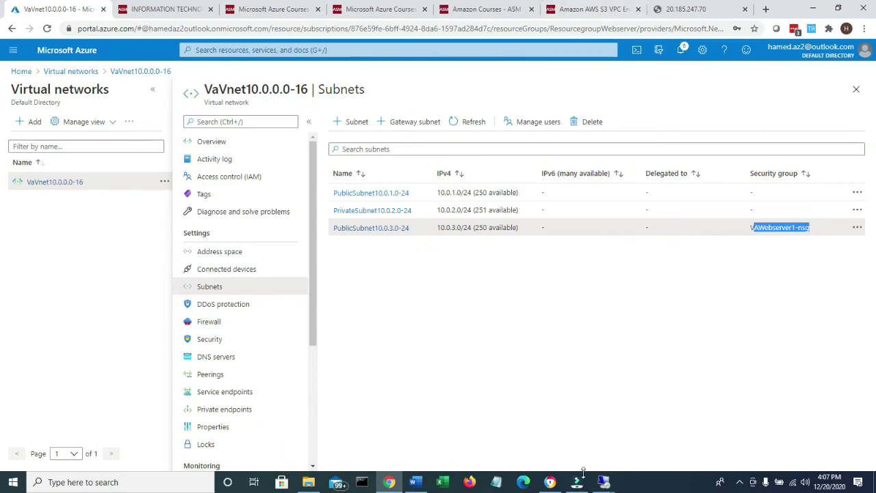
mouse_move(603, 480)
click(645, 432)
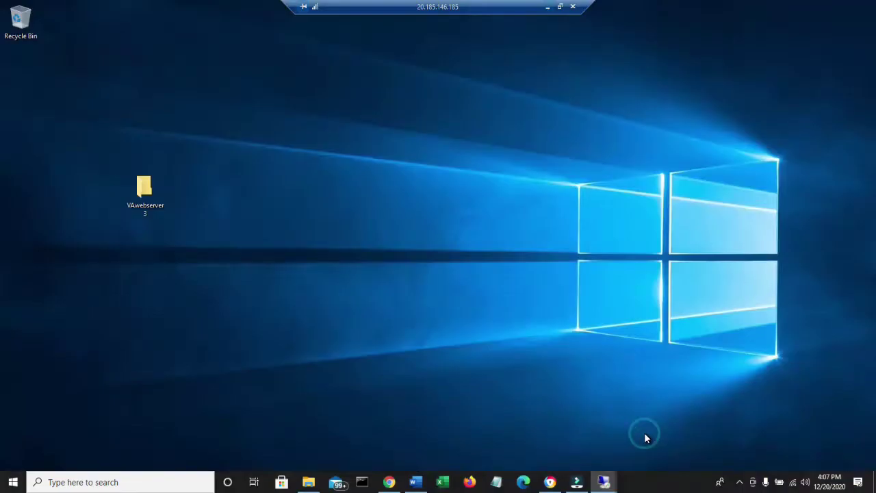
click(560, 6)
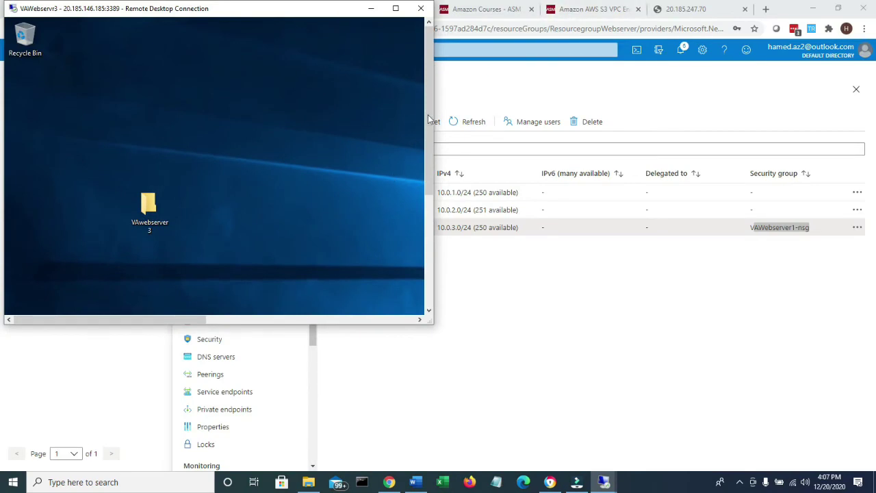
drag(428, 114, 428, 225)
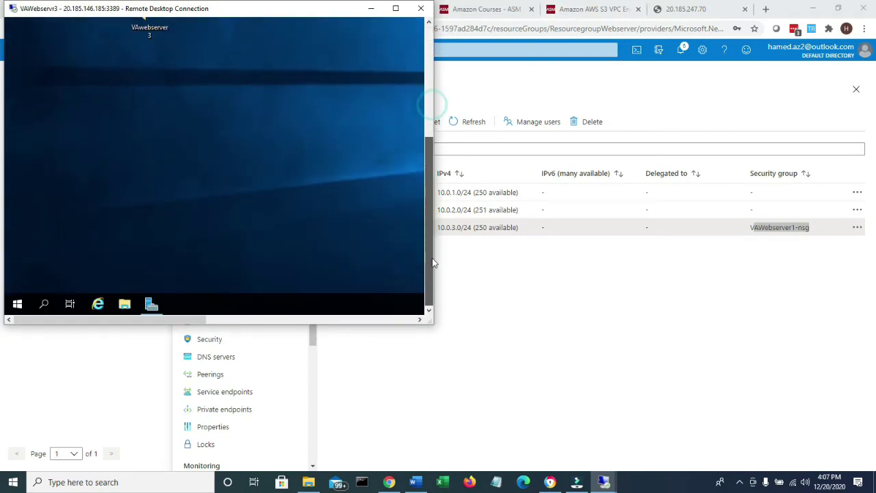
click(152, 305)
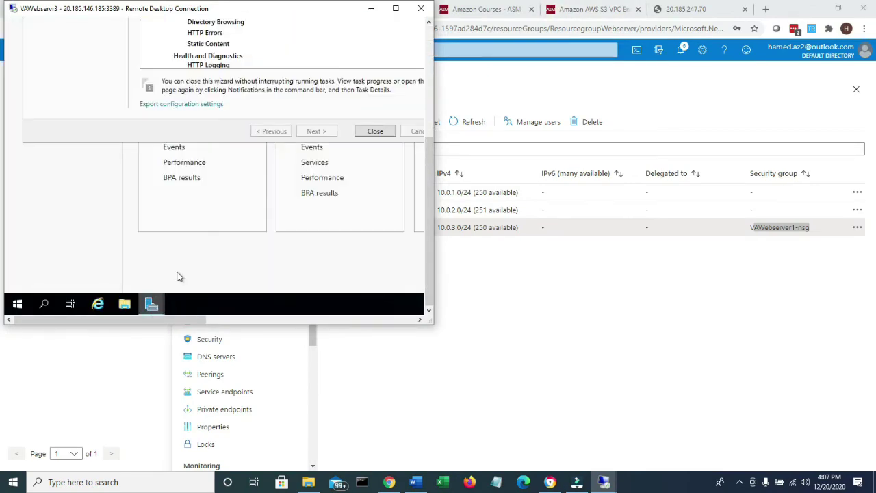
click(396, 9)
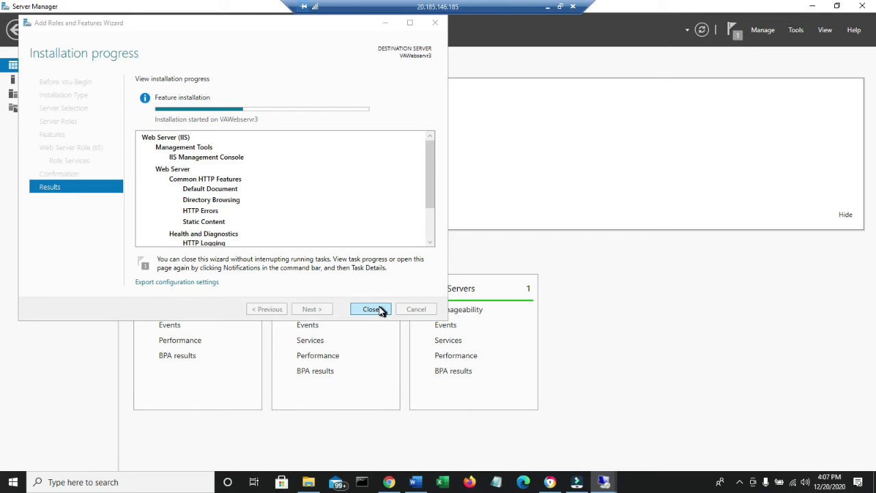
Step: Close the IIS wizard, dismiss its notification, minimize Server Manager, and open File Explorer
click(379, 310)
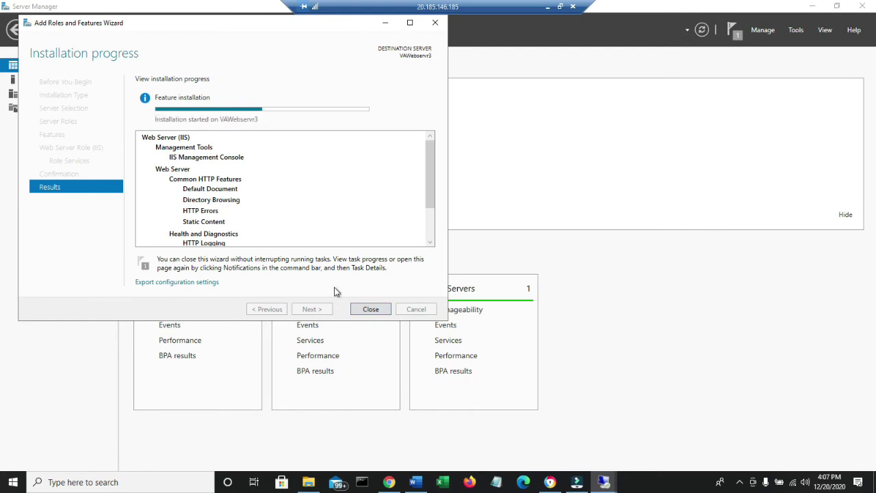
click(368, 311)
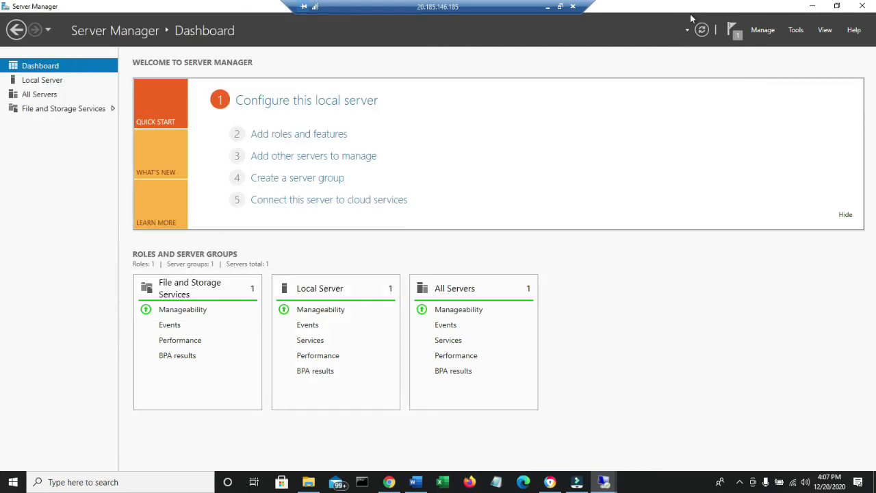
click(740, 37)
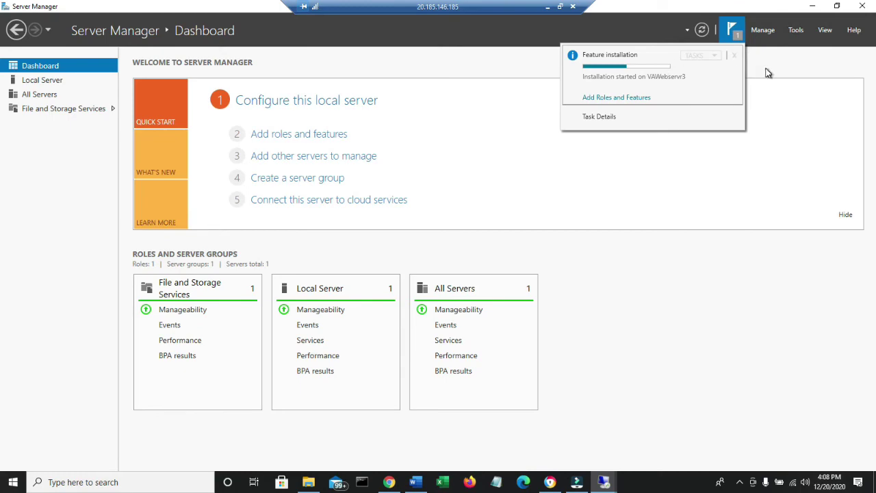
click(766, 70)
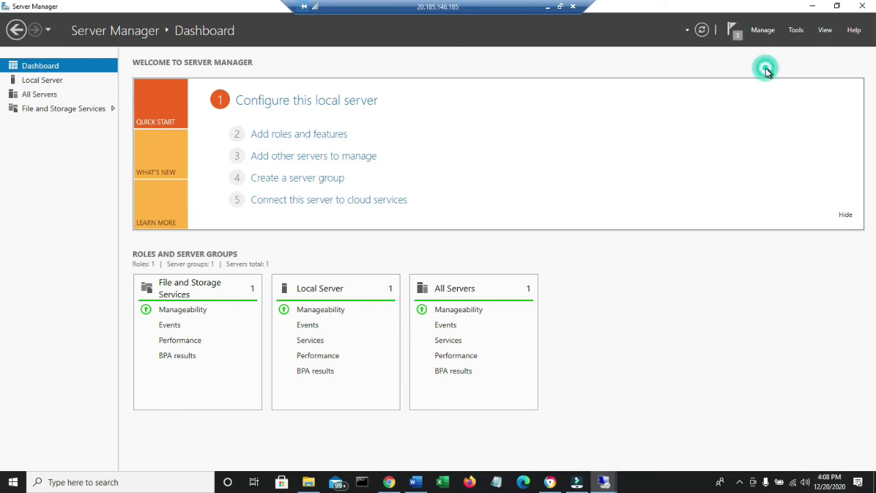
click(814, 7)
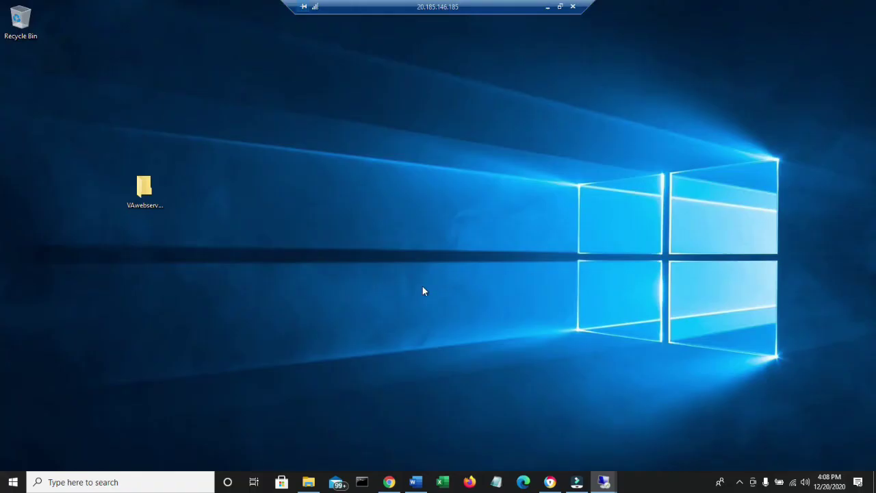
click(560, 6)
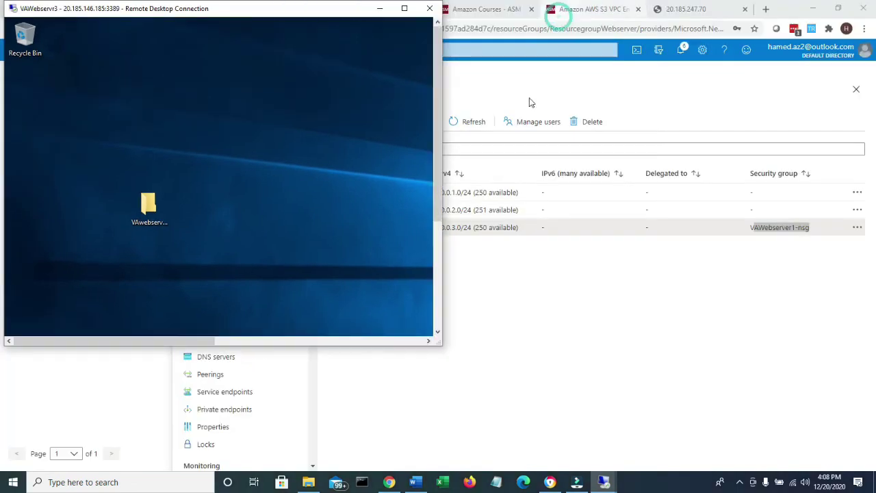
drag(440, 148, 428, 274)
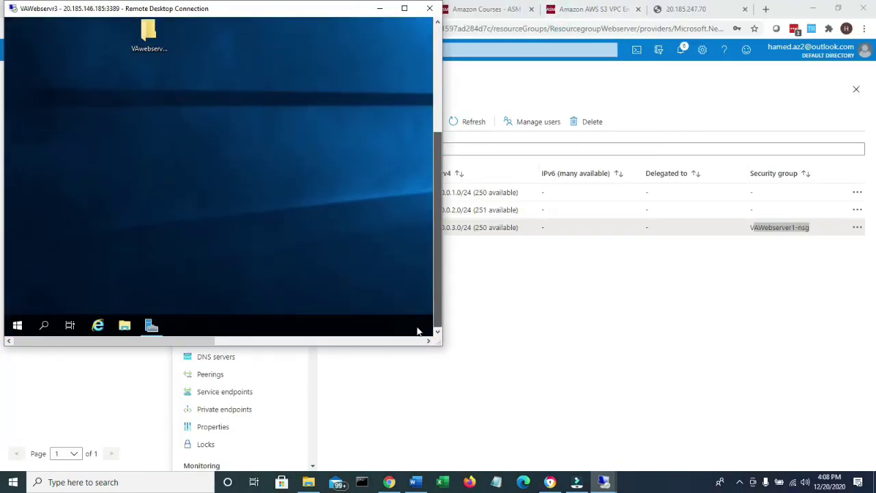
click(125, 325)
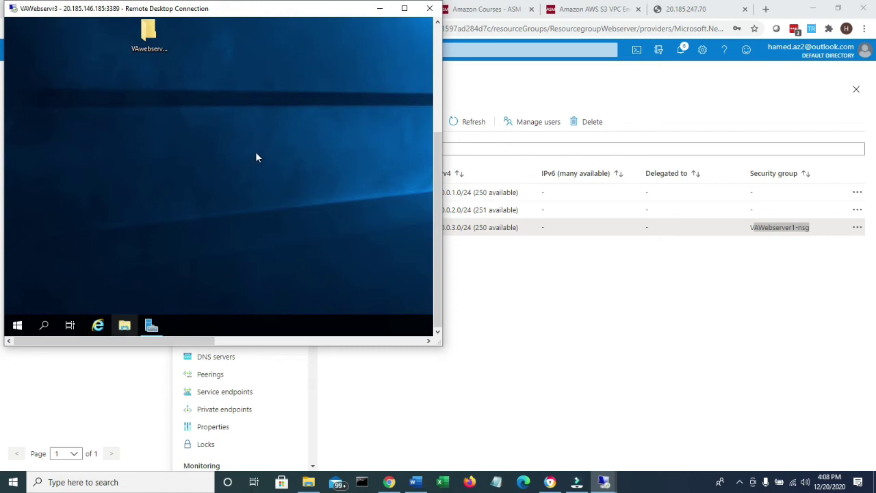
Step: Browse to C:\inetpub\wwwroot in File Explorer
click(405, 9)
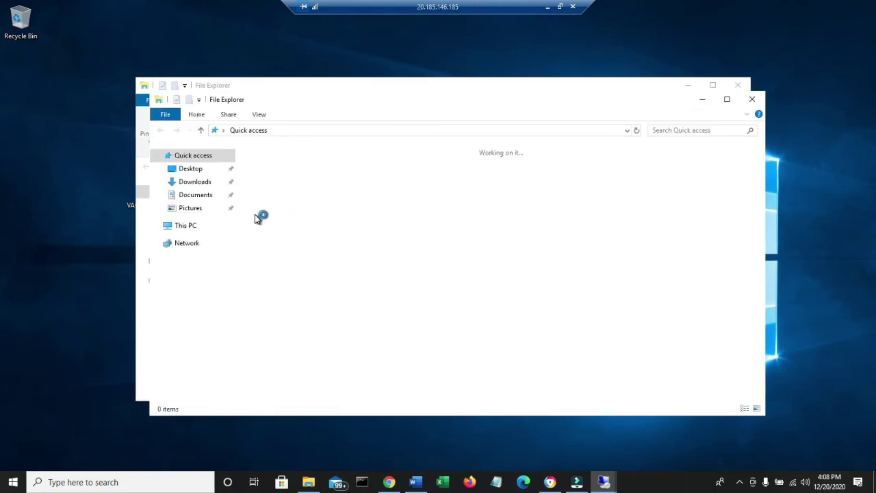
click(158, 228)
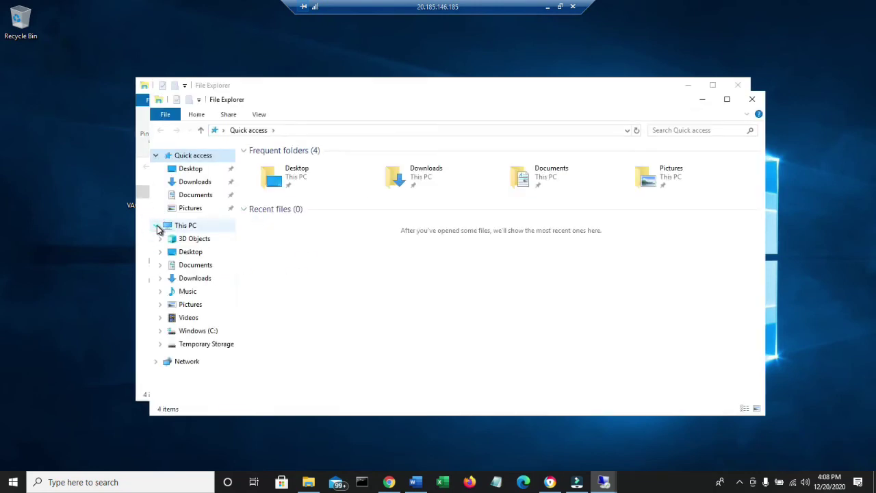
click(192, 226)
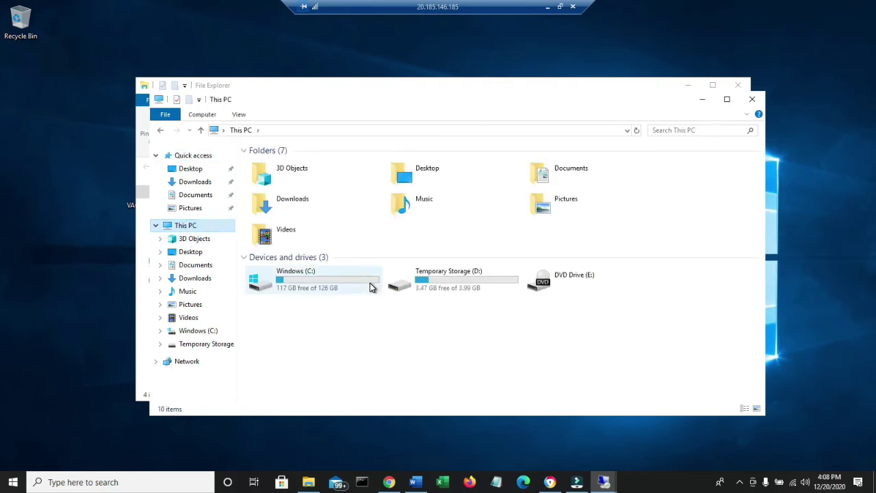
double_click(313, 280)
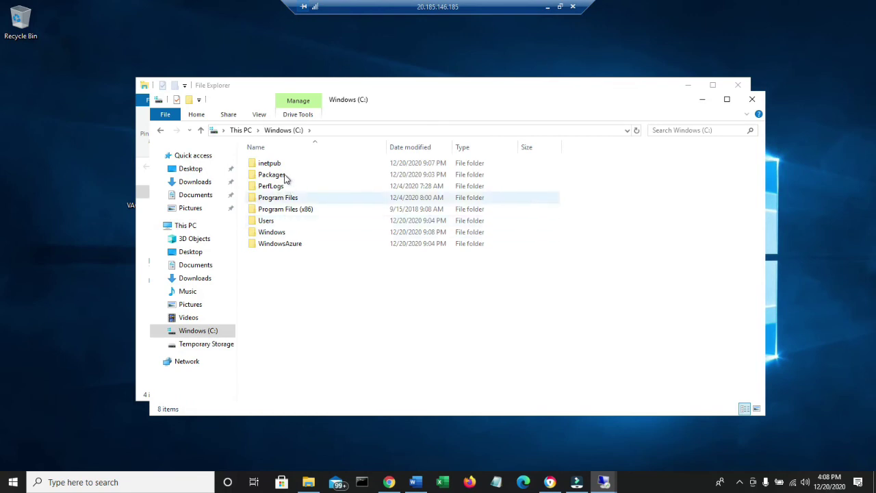
double_click(280, 167)
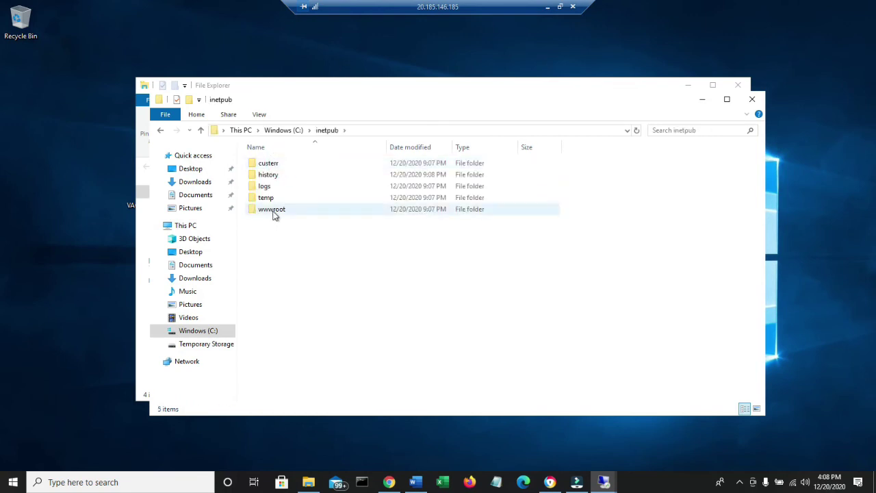
double_click(273, 214)
Step: Create a new text document in wwwroot named index.html
right_click(260, 221)
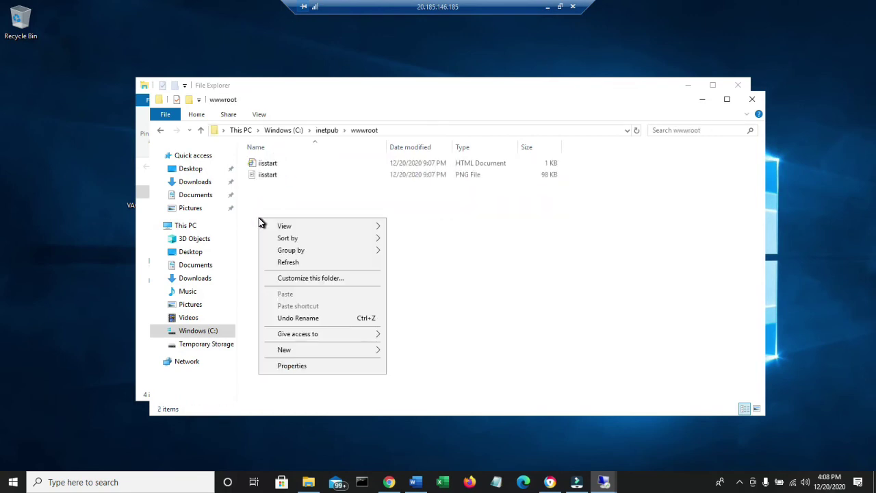
mouse_move(312, 354)
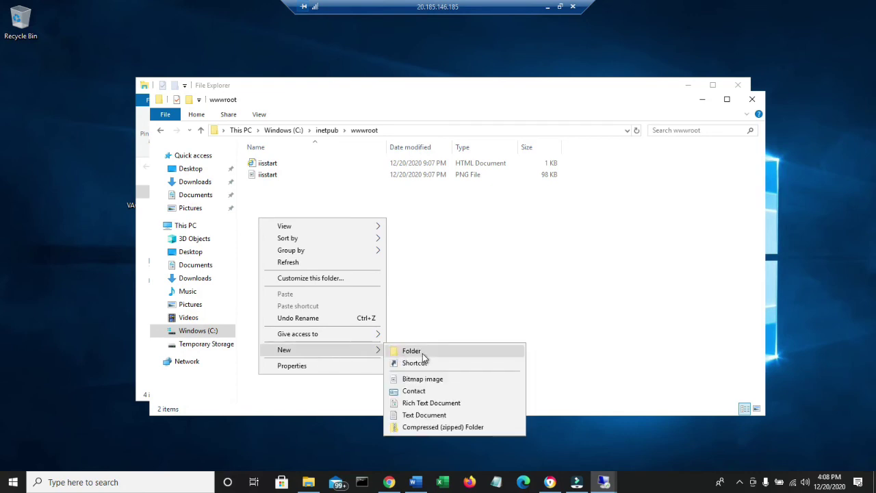
click(425, 415)
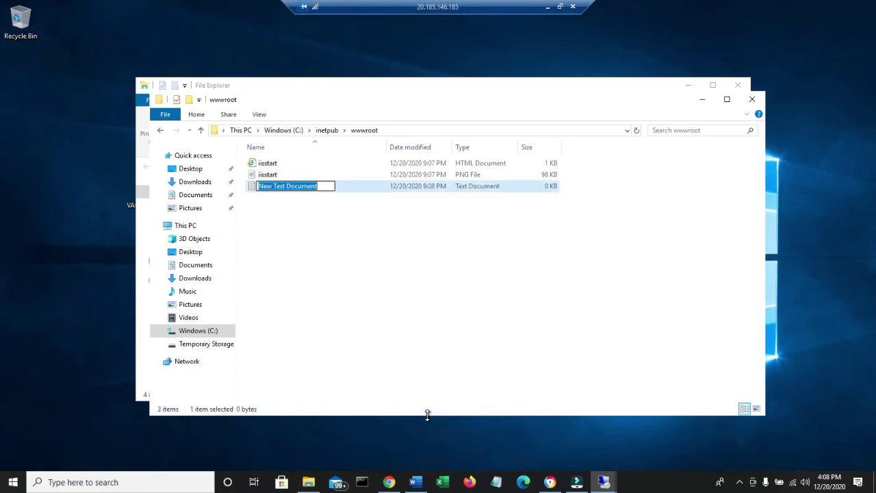
text(index)
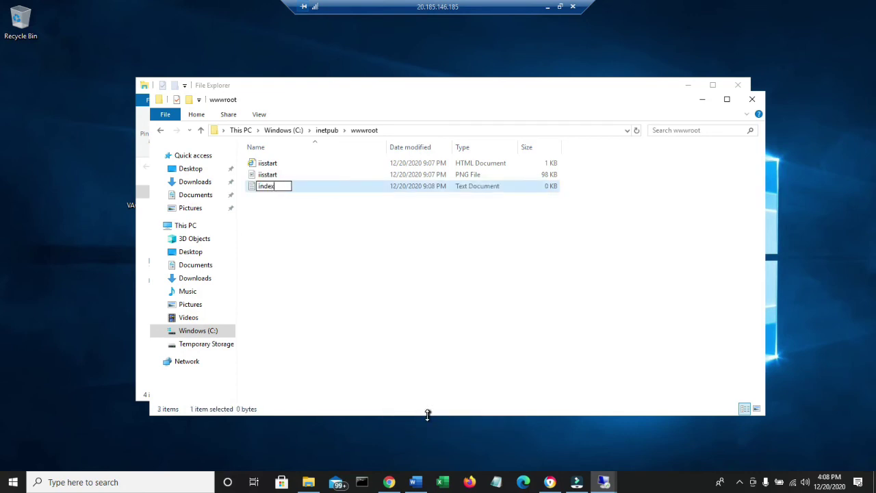
text(.html)
key(Return)
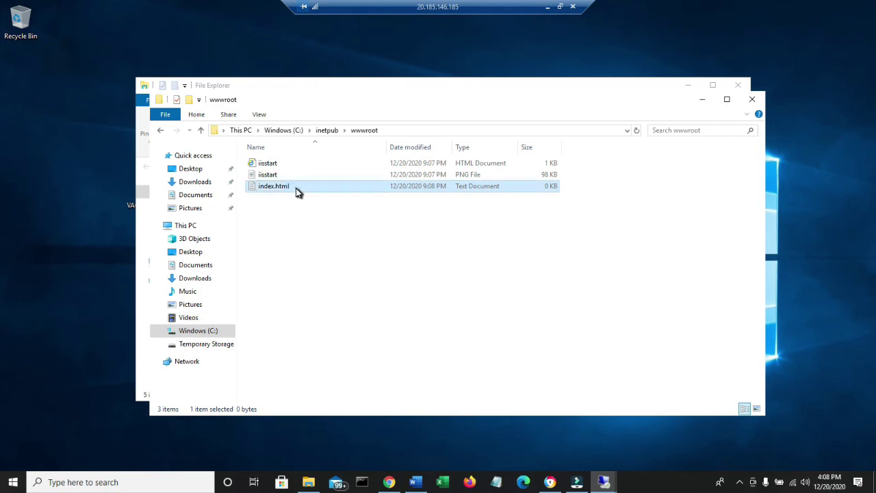
Step: Save index.html containing <HTML> This is VAwebserver3 </HTML> and close Notepad
click(296, 190)
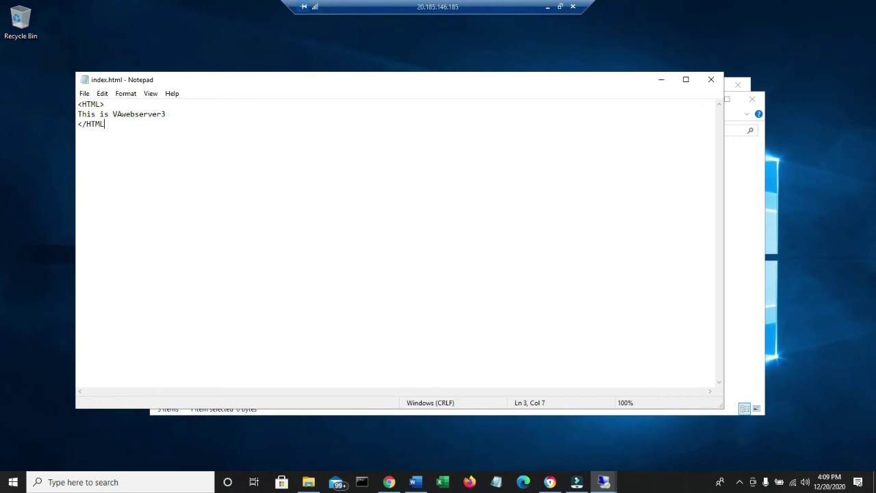
click(715, 79)
click(420, 252)
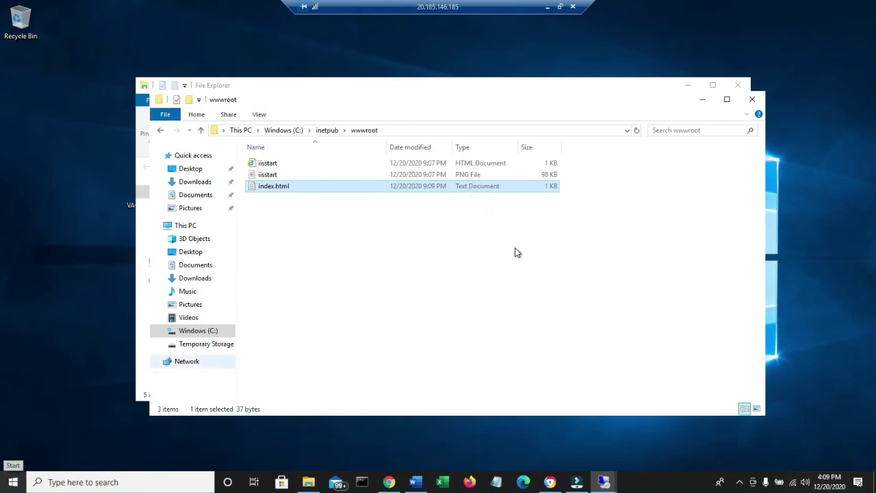
Step: Search for folder options and open File Explorer Options
click(561, 7)
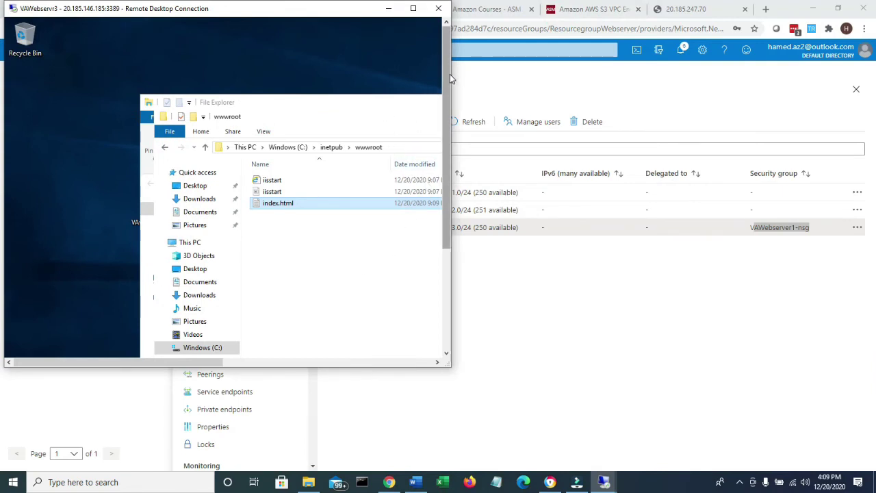
scroll(446, 77, down, 3)
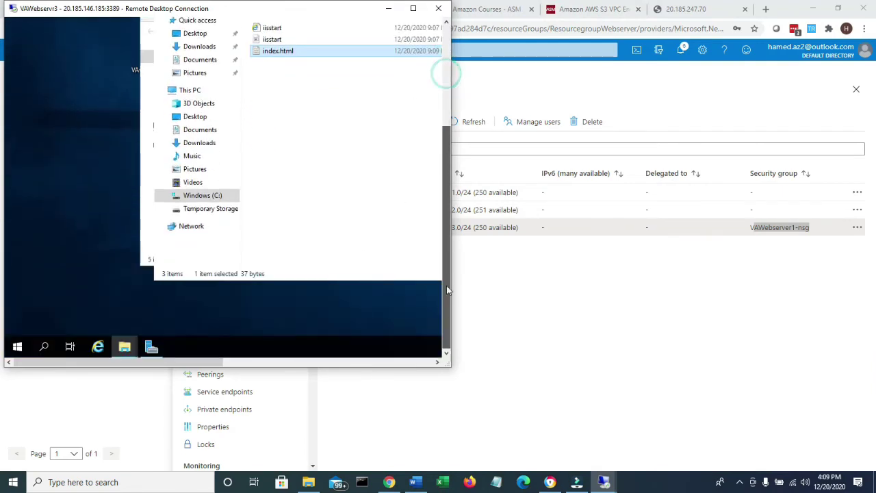
click(45, 348)
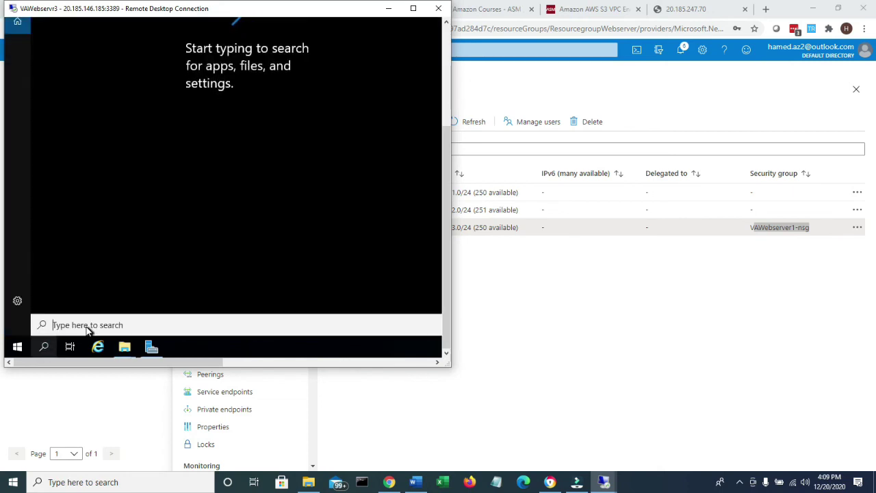
text(fo)
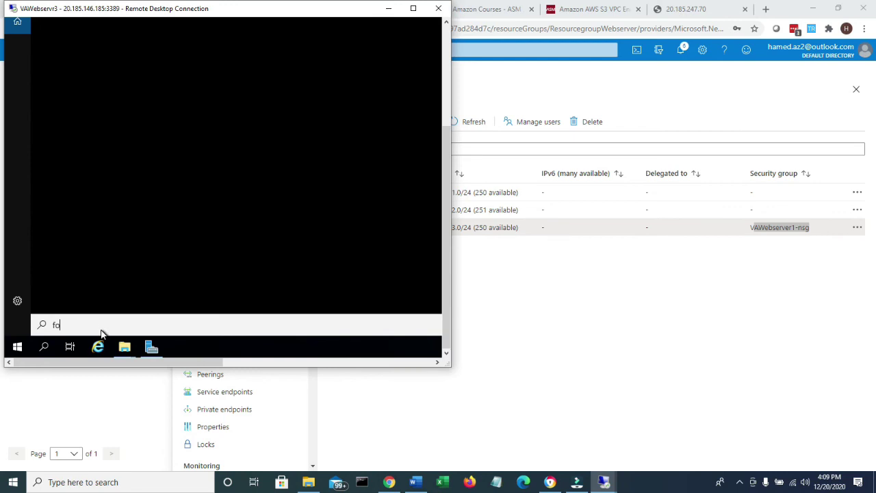
text(lder oprion)
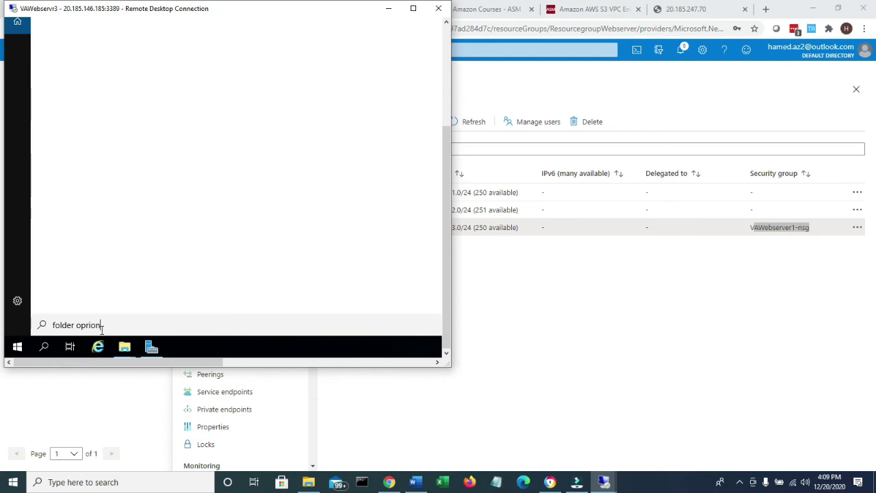
scroll(449, 317, up, 3)
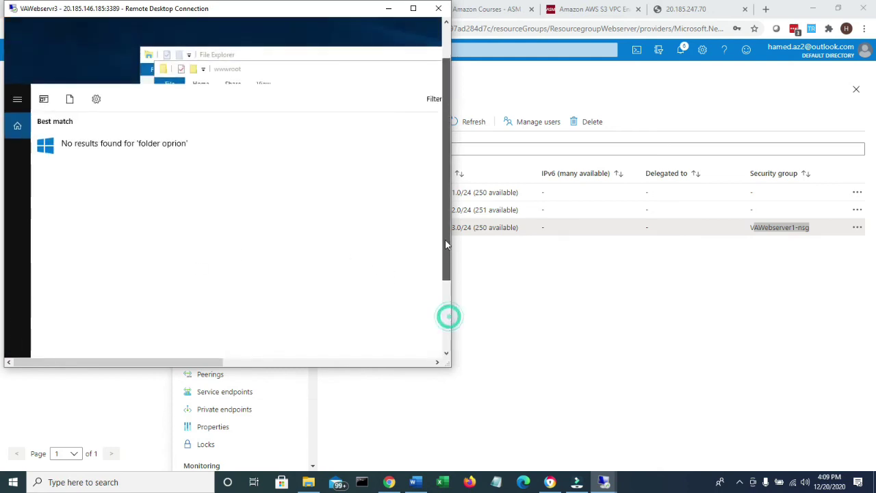
scroll(458, 315, down, 3)
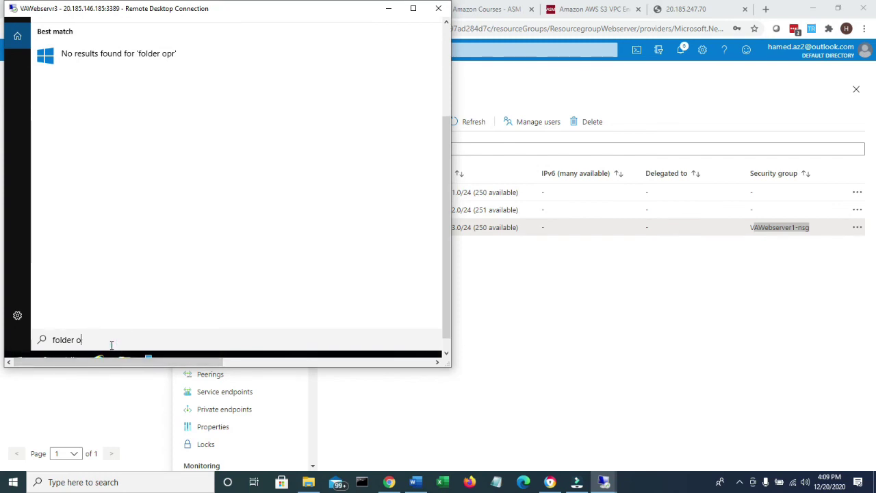
key(BackSpace)
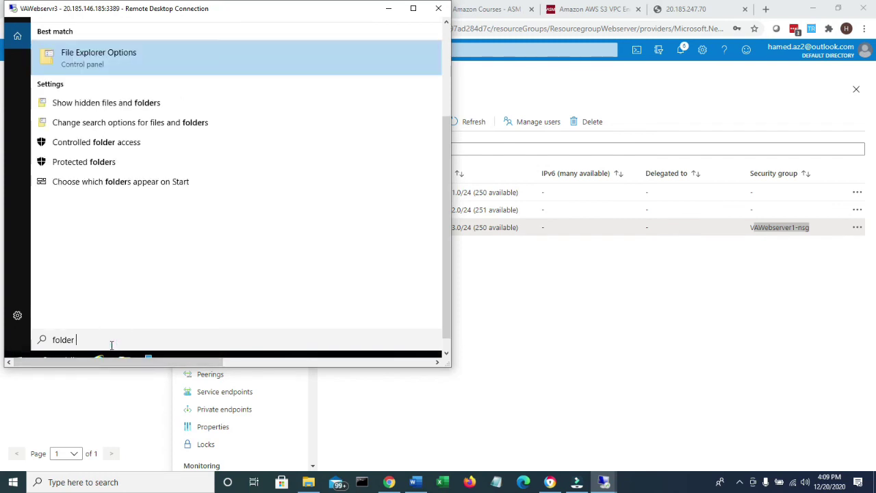
click(104, 102)
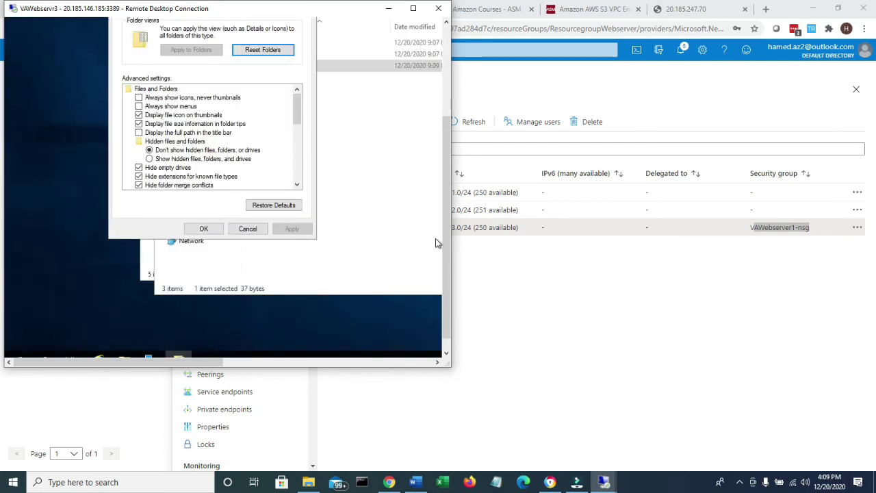
Step: Uncheck 'Hide extensions for known file types' on the View tab and apply
drag(445, 267, 445, 192)
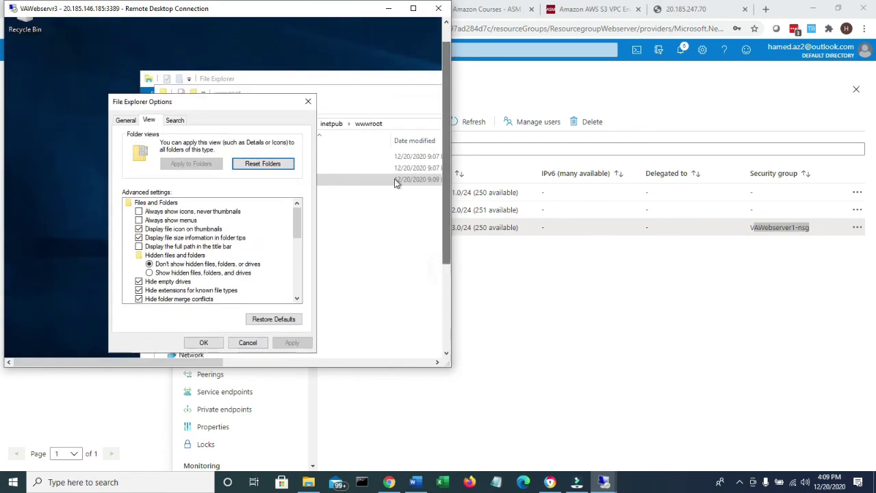
click(125, 121)
click(147, 121)
scroll(184, 219, down, 2)
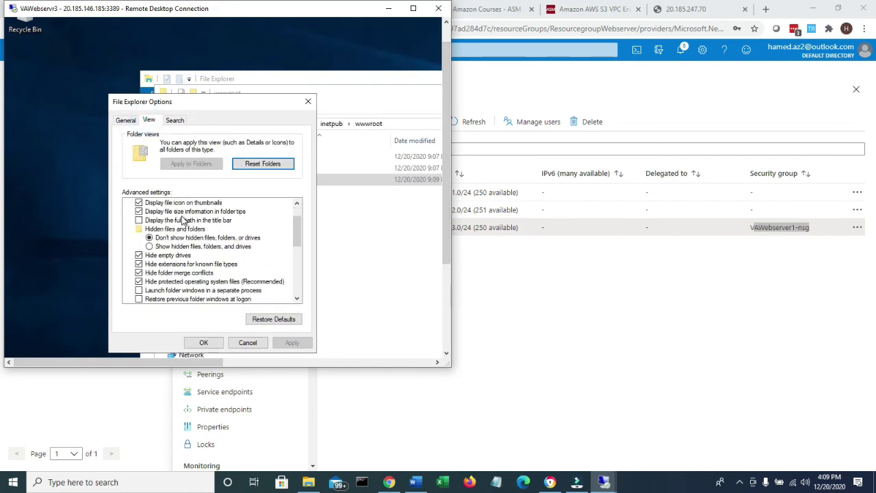
scroll(183, 219, down, 1)
click(140, 238)
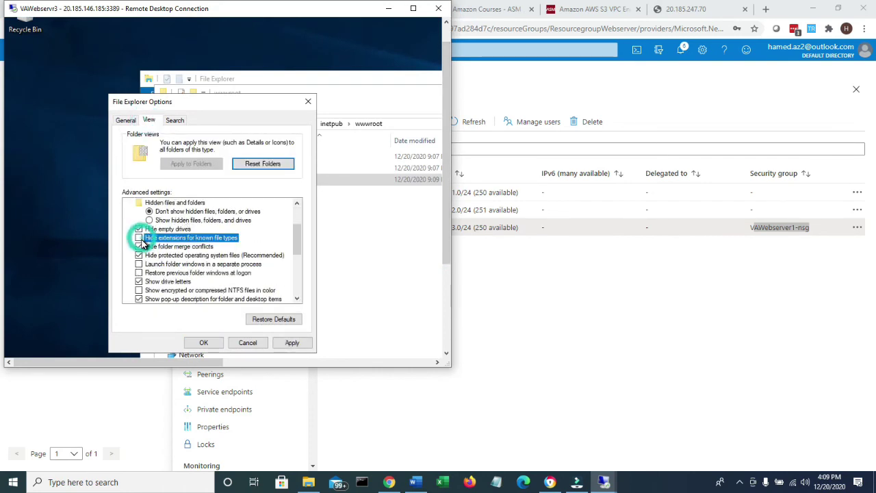
click(290, 344)
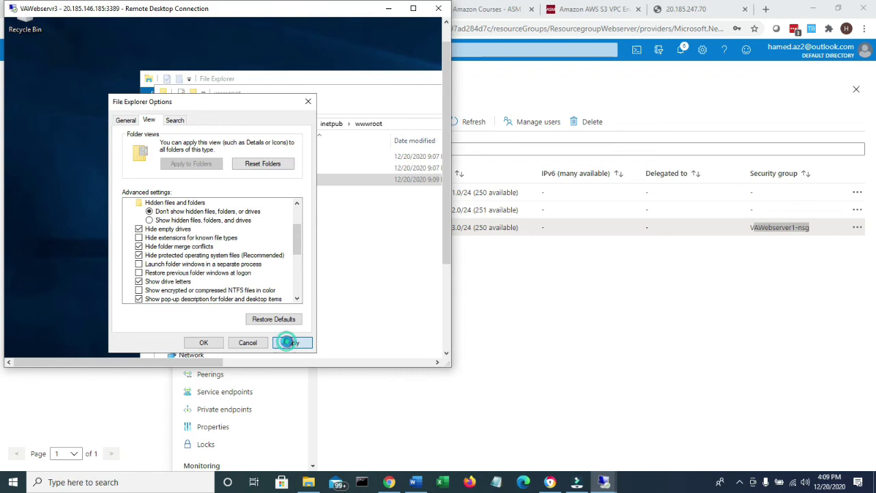
click(203, 343)
drag(313, 78, 236, 82)
drag(352, 80, 239, 87)
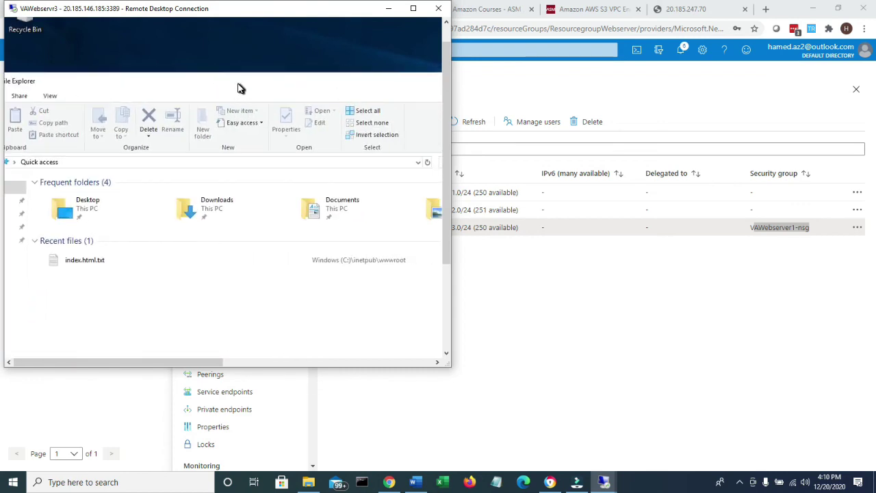
Step: Rename index.html.txt in wwwroot to index.html by removing the .txt extension
drag(387, 86, 416, 109)
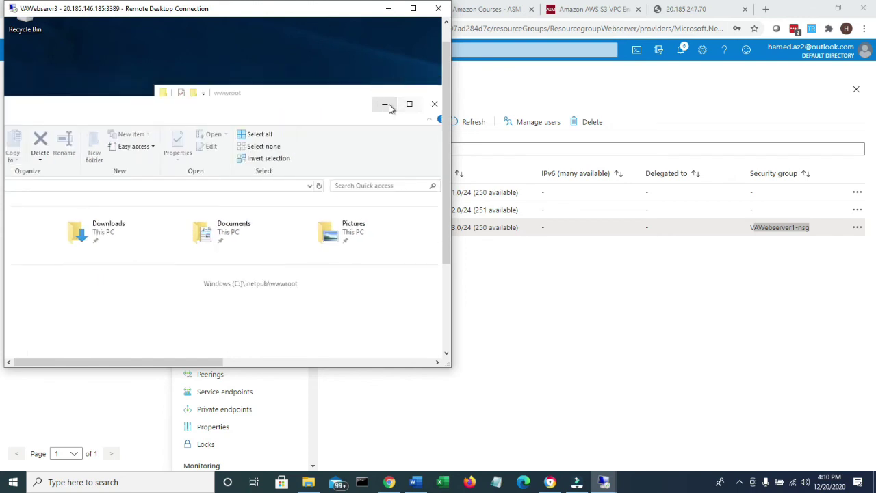
click(385, 104)
click(354, 97)
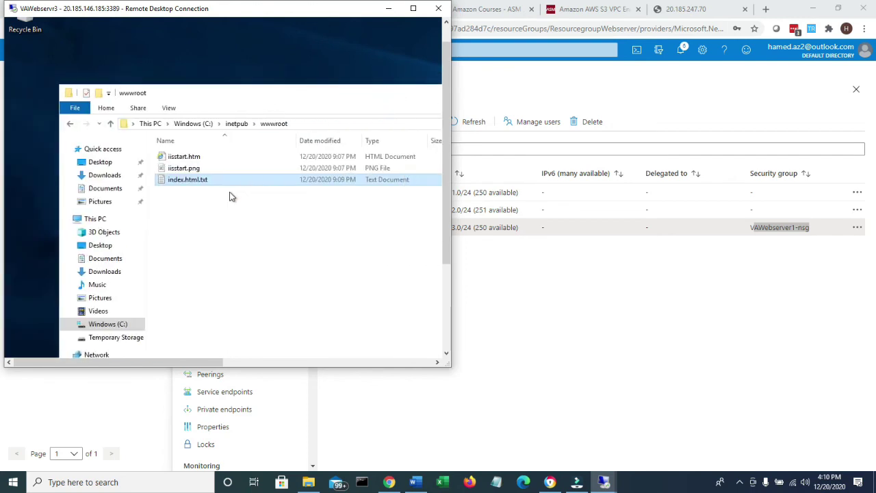
right_click(188, 178)
click(218, 330)
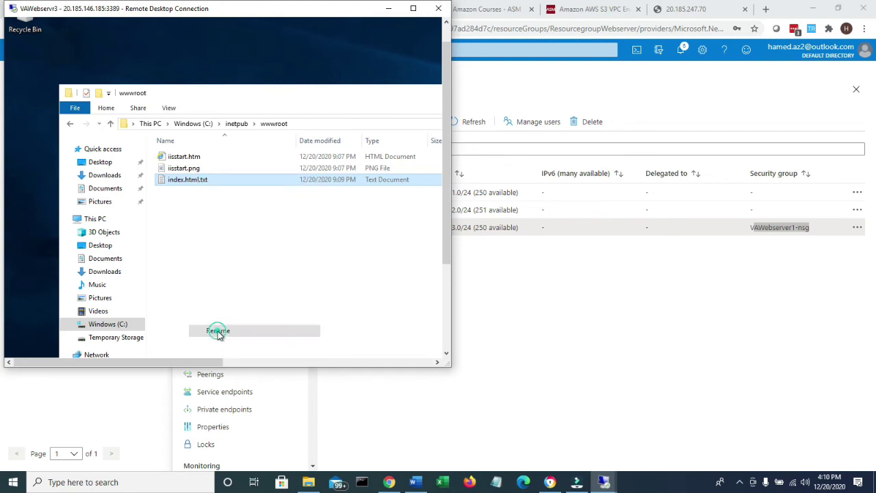
key(End)
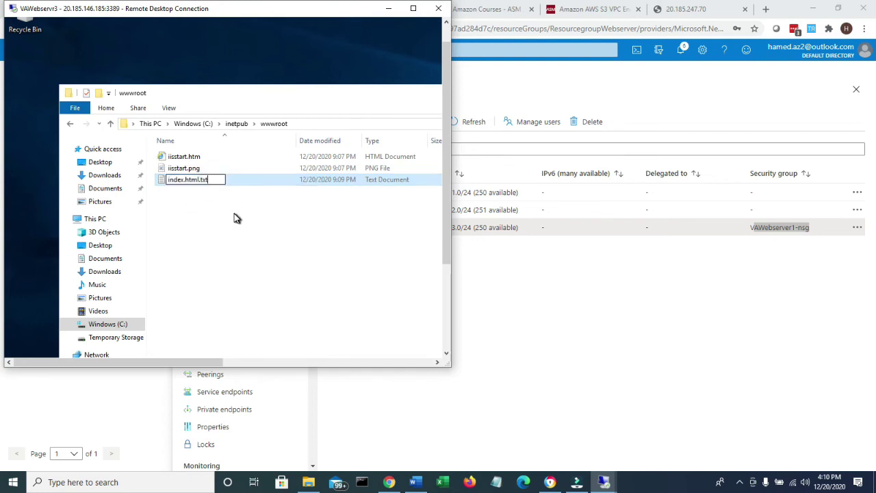
key(BackSpace)
key(BackSpace)
key(BackSpace)
key(Return)
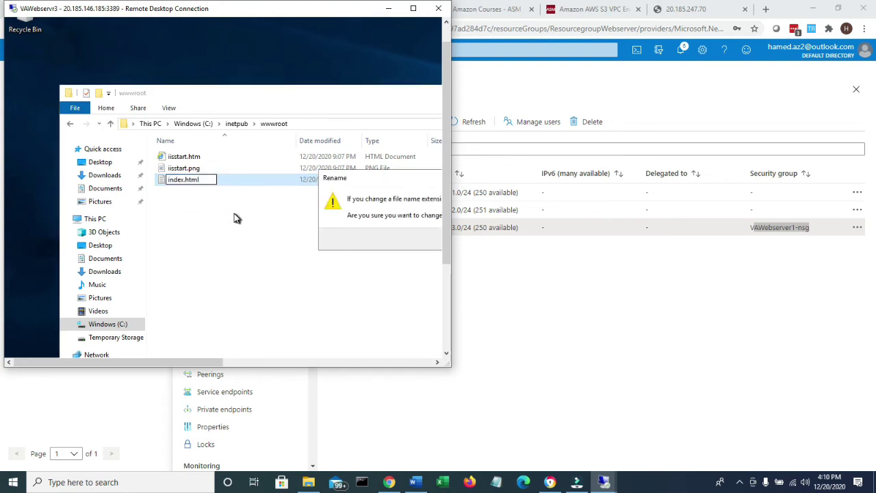
Step: Accept the file-extension change warning and close the wwwroot window
click(413, 13)
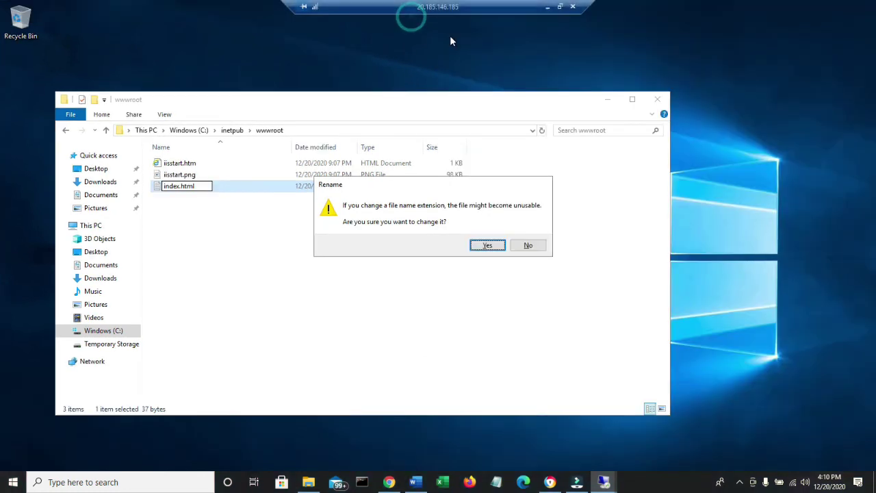
click(483, 250)
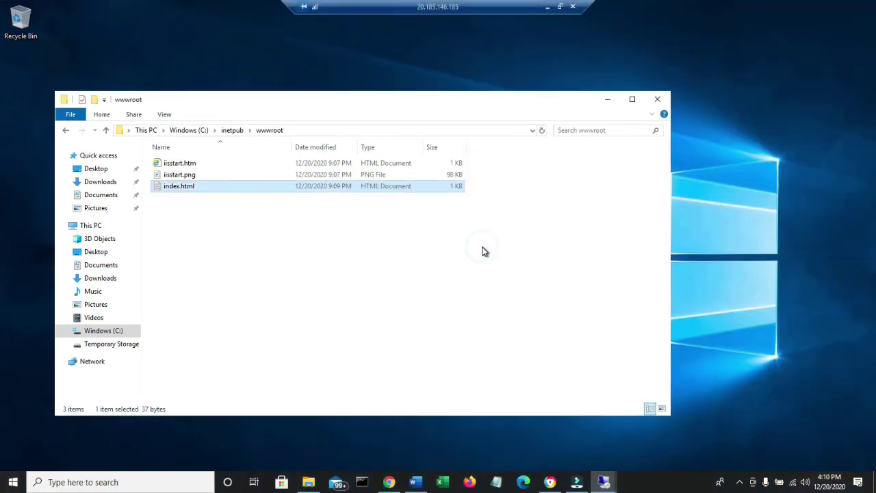
click(657, 101)
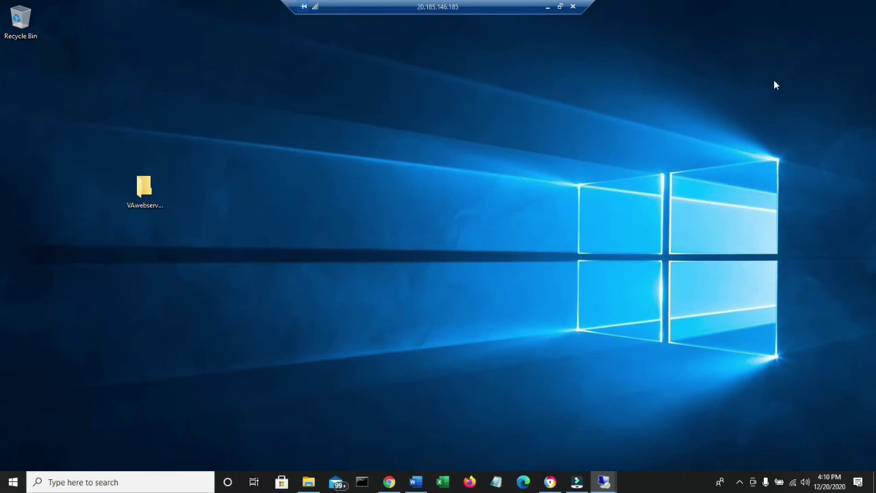
Step: Launch Internet Explorer on VAWebservr3 with the remote session filling the screen
click(563, 7)
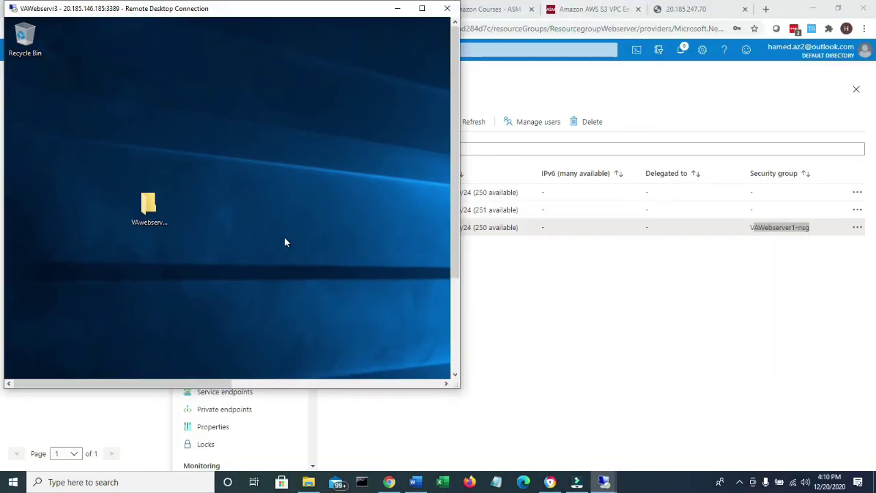
drag(452, 146, 453, 268)
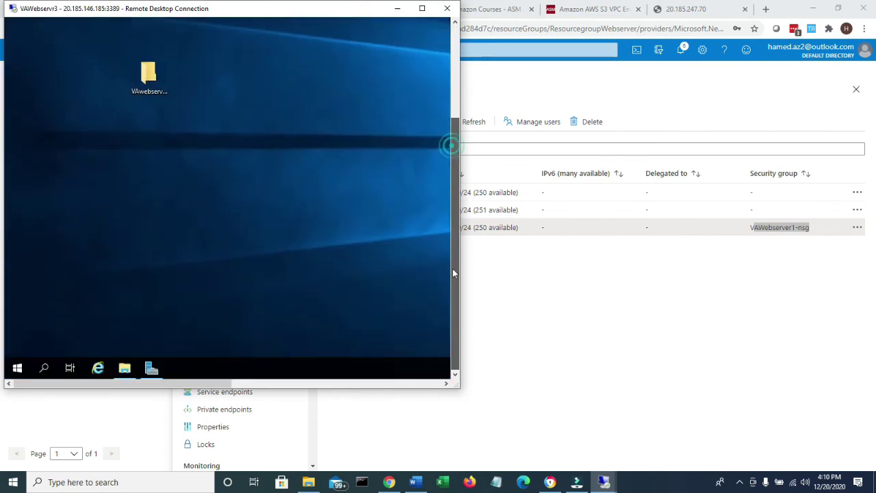
click(99, 369)
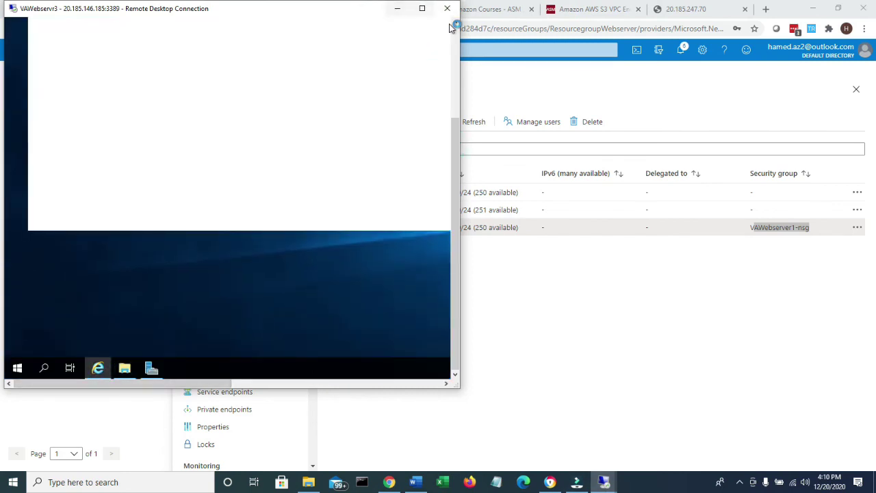
click(422, 8)
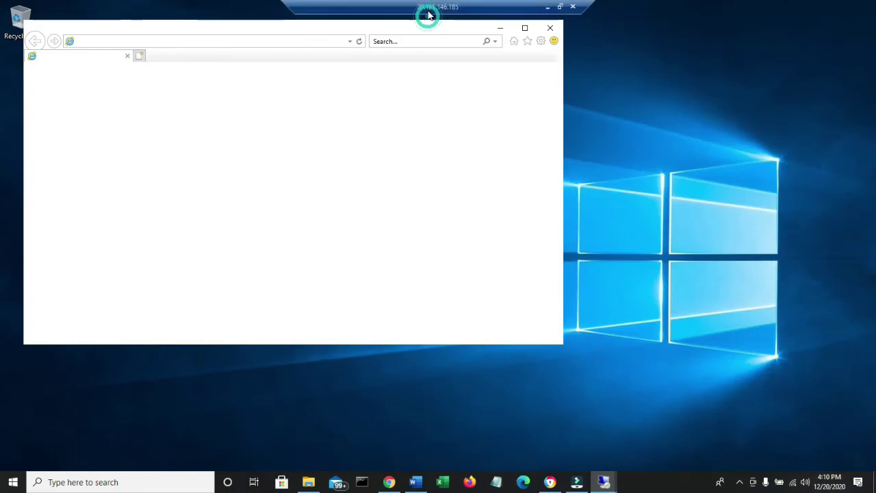
click(289, 43)
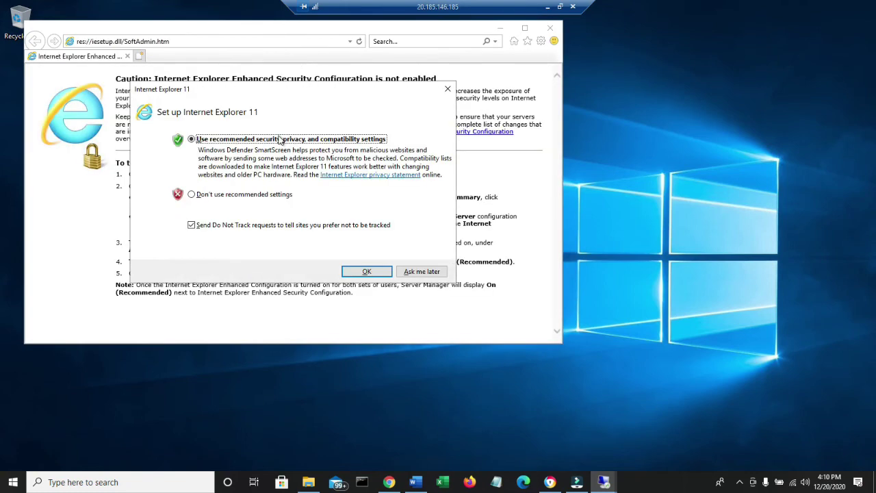
click(414, 271)
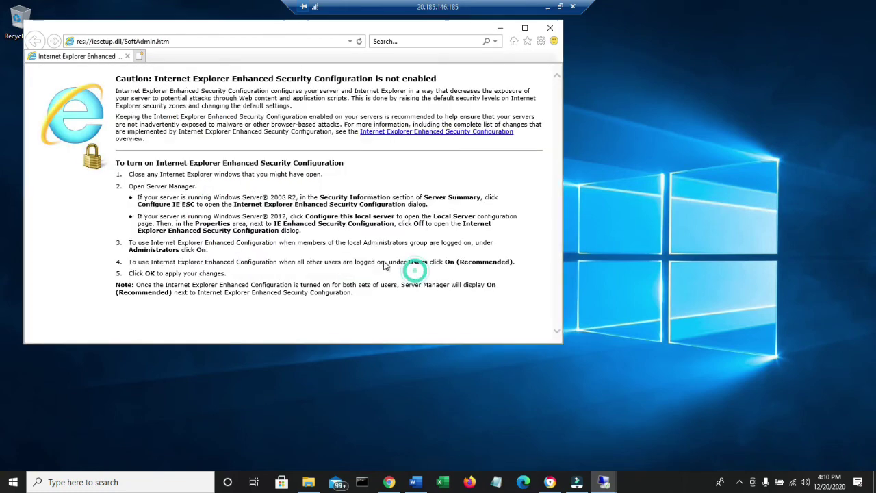
click(174, 43)
key(BackSpace)
text(localhost)
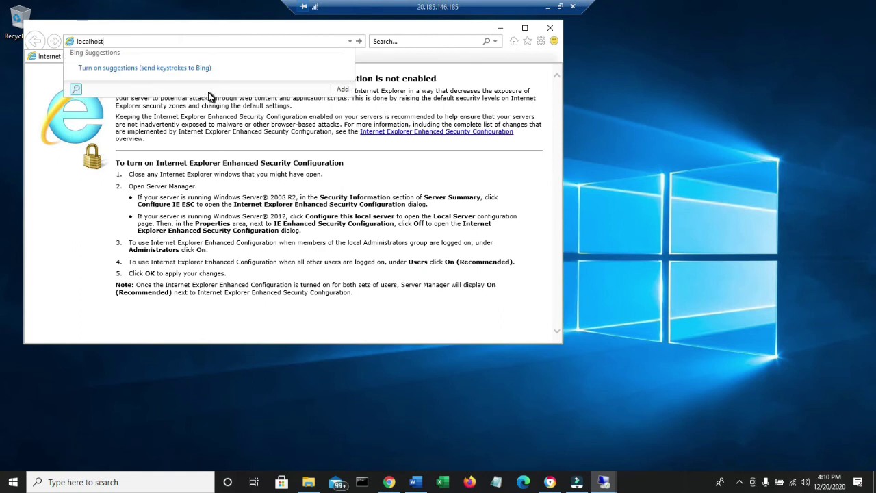
key(Return)
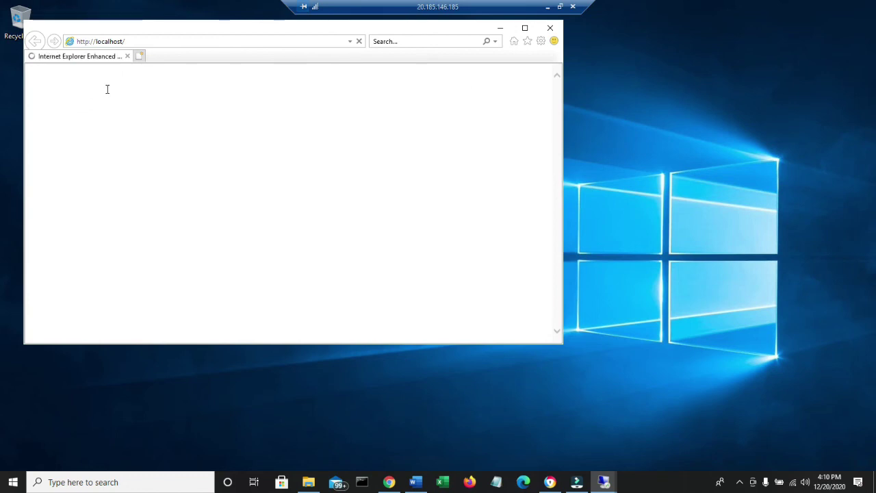
drag(44, 72, 28, 72)
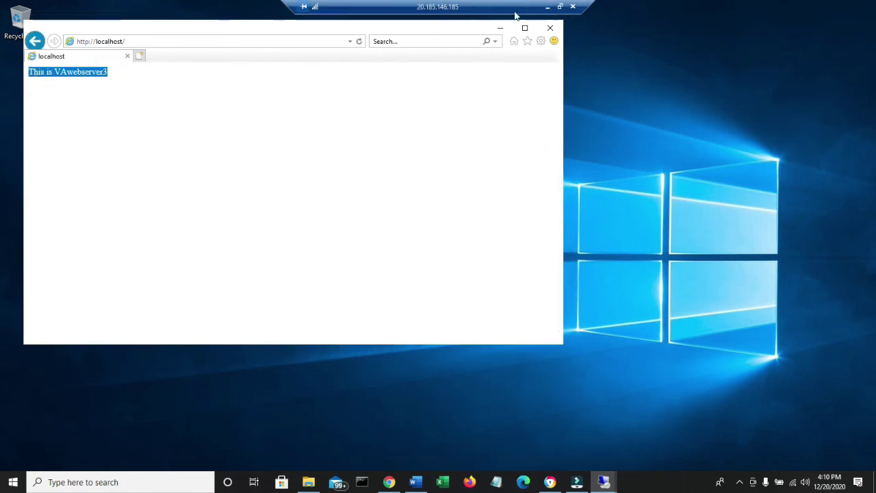
click(547, 7)
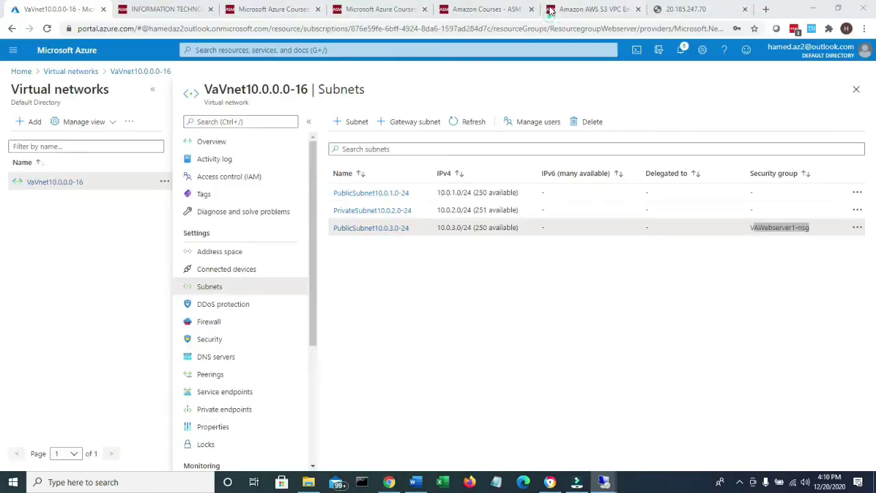
Step: Navigate from the Azure home page to the VAWebservr3 virtual machine's details
click(71, 72)
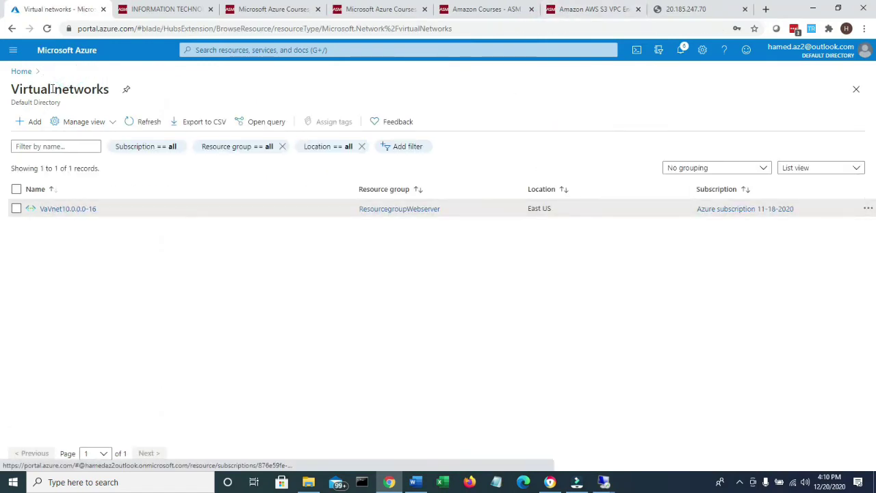
click(22, 72)
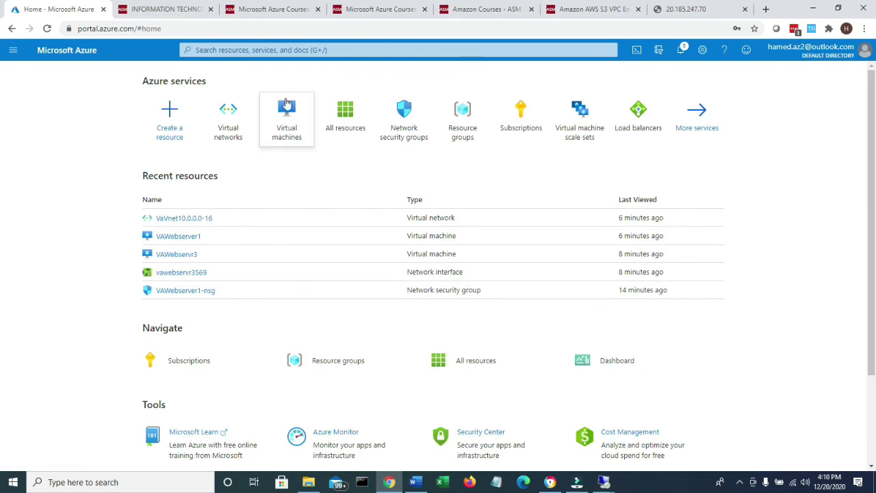
click(286, 106)
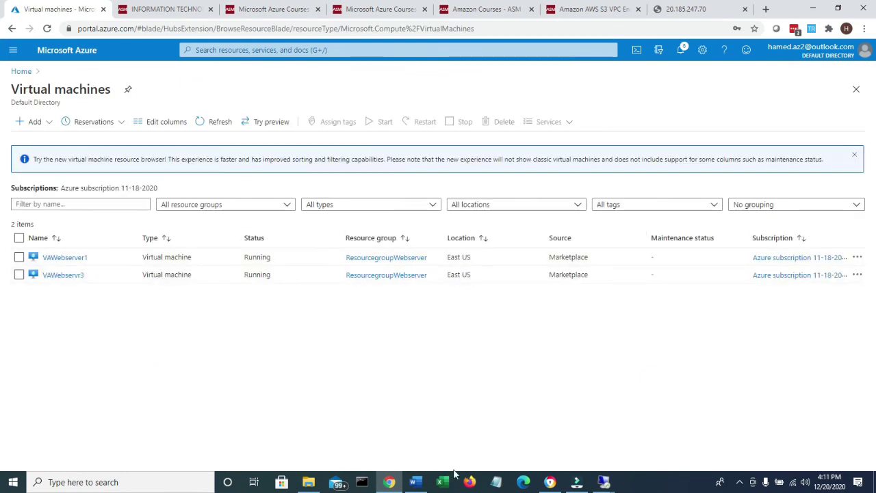
click(71, 275)
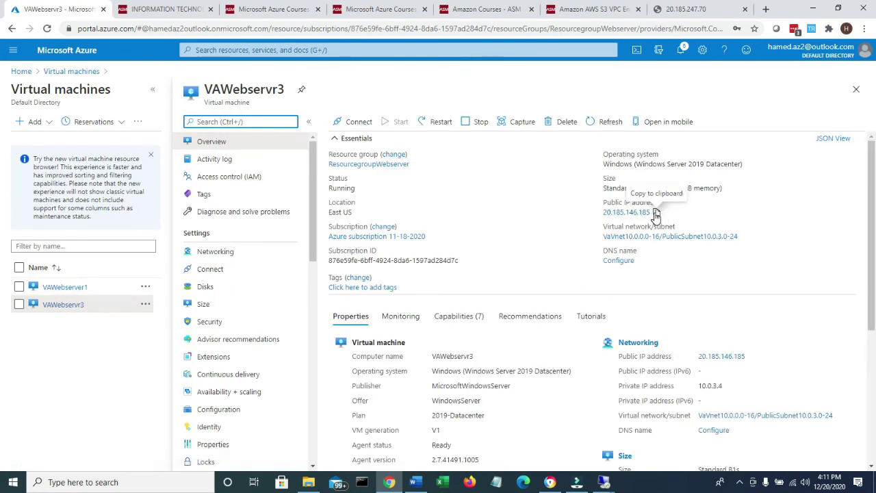
Step: Open VAWebservr3's public IP 20.185.146.185 in a new tab, showing 'This is VAwebserver3'
click(656, 213)
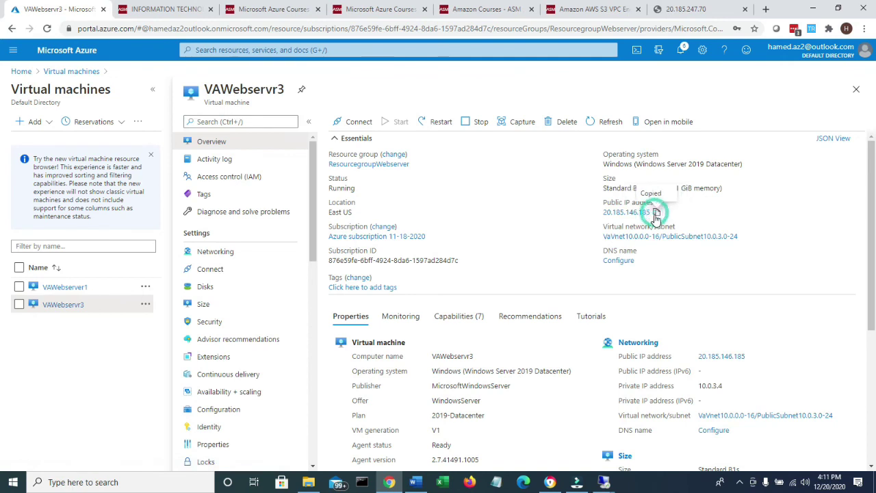
click(767, 9)
right_click(549, 29)
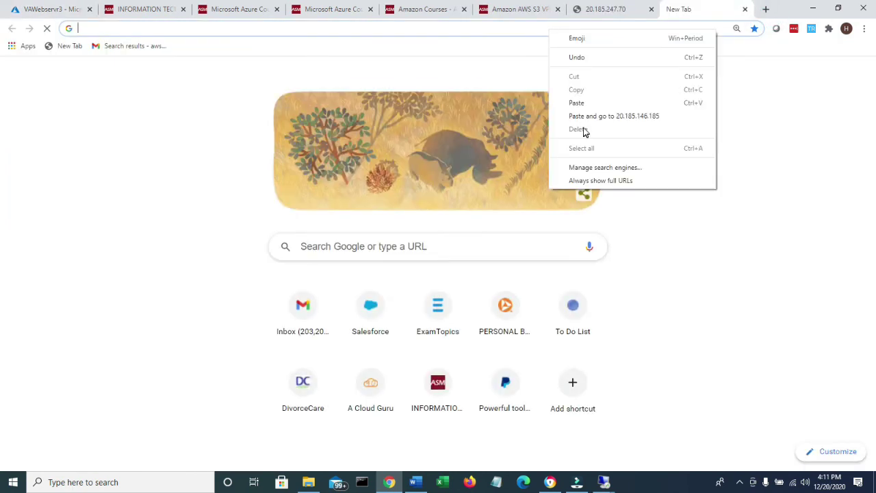
click(586, 118)
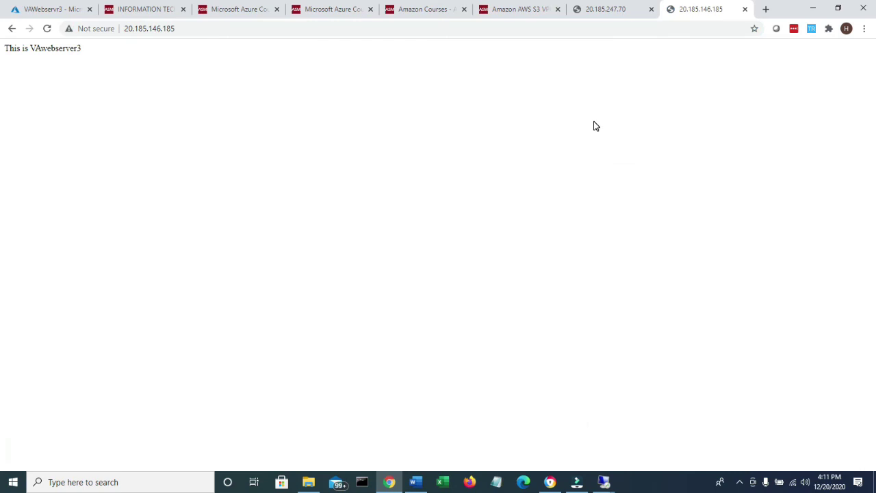
triple_click(96, 46)
click(416, 482)
Step: Scroll to Step 26 and highlight 'Seated at VAWebserver1' and the ping address 10.0.3.4
scroll(259, 363, down, 3)
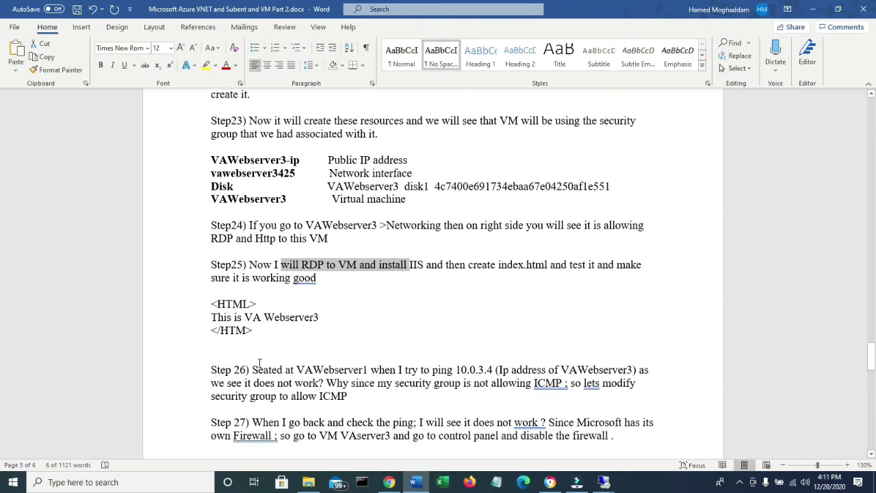
scroll(300, 367, down, 1)
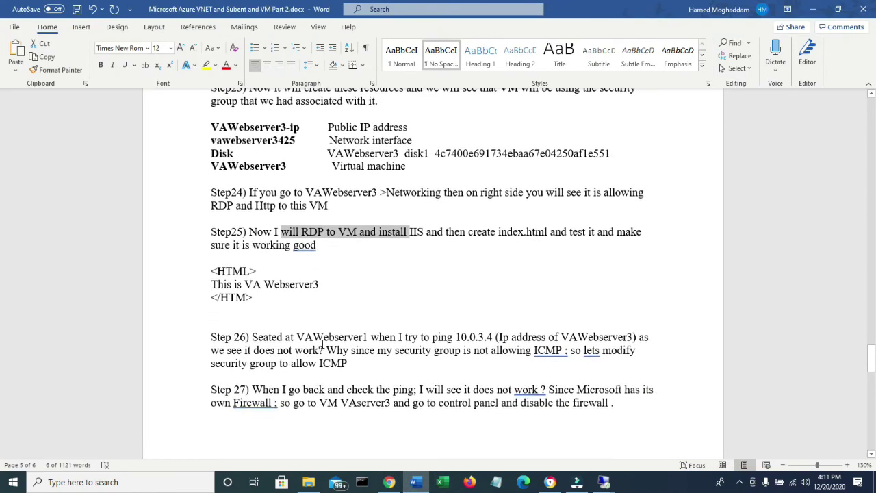
drag(253, 337, 356, 337)
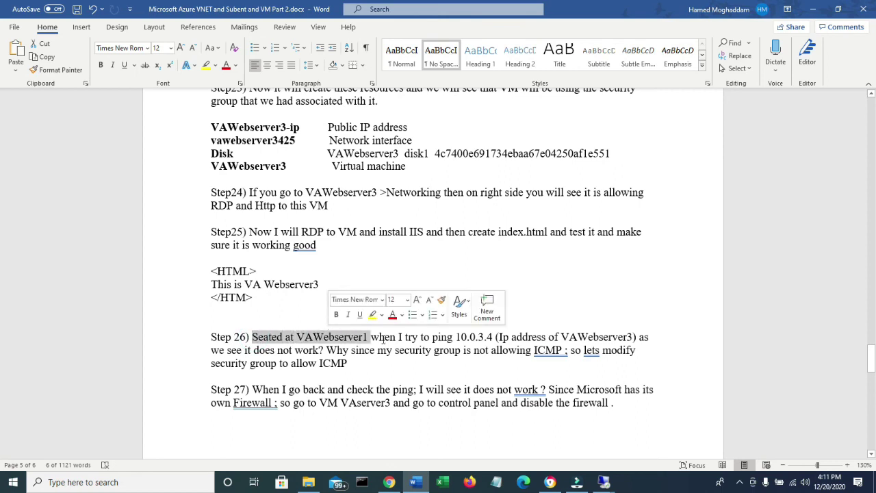
drag(433, 337, 491, 334)
drag(373, 337, 290, 337)
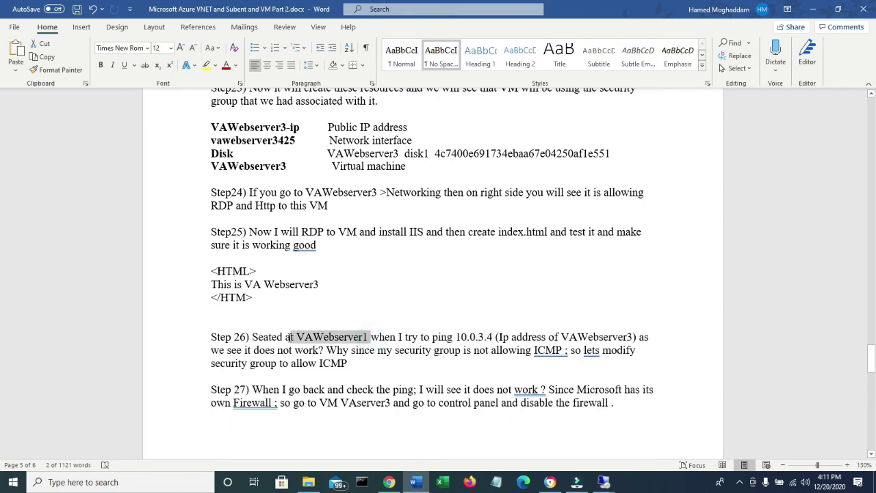
click(602, 484)
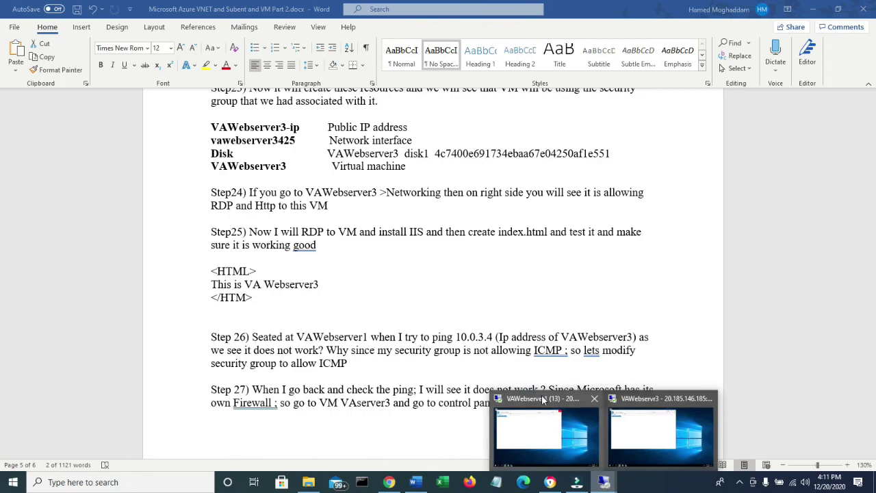
Step: Switch to the VAWebserver1 remote session and search for cmd to find Command Prompt
click(543, 399)
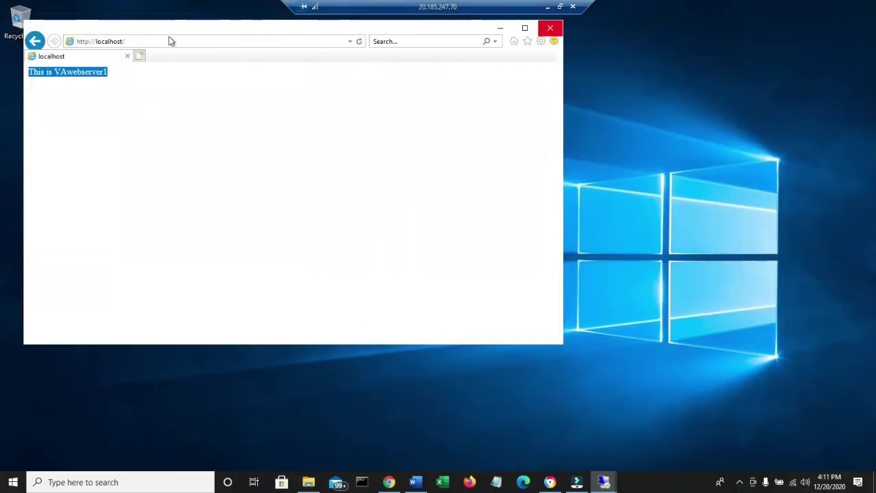
drag(258, 31, 625, 43)
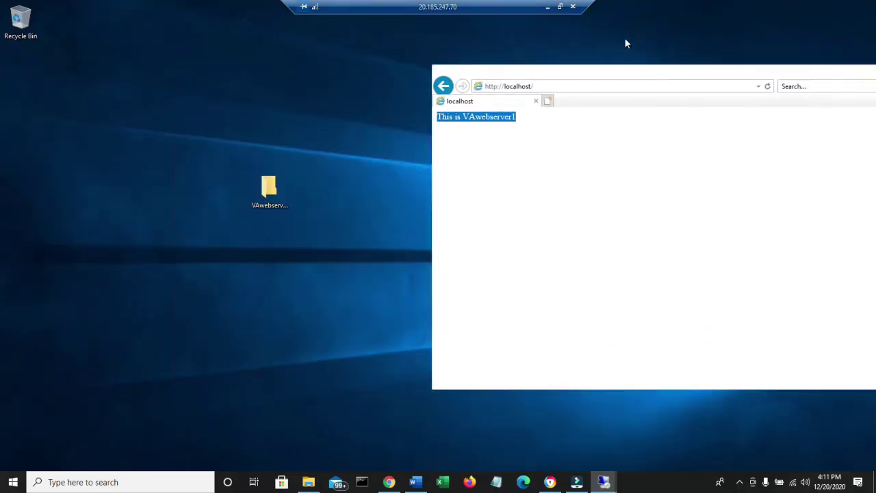
click(266, 188)
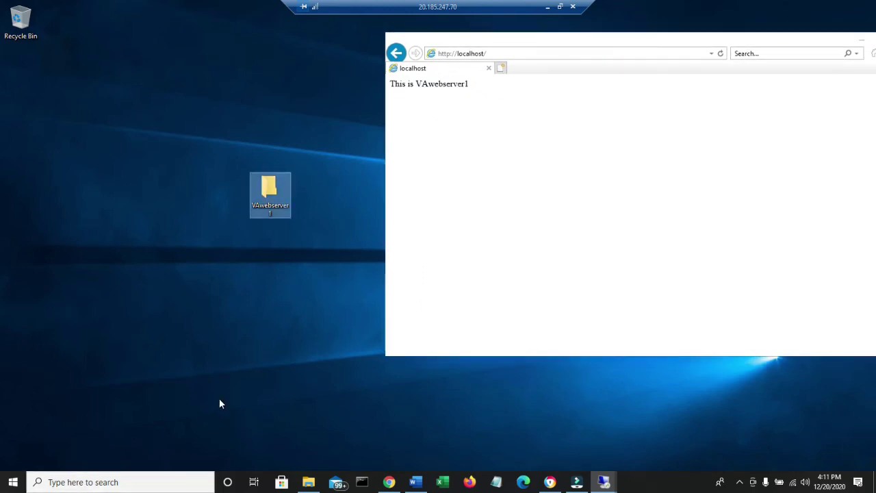
click(118, 482)
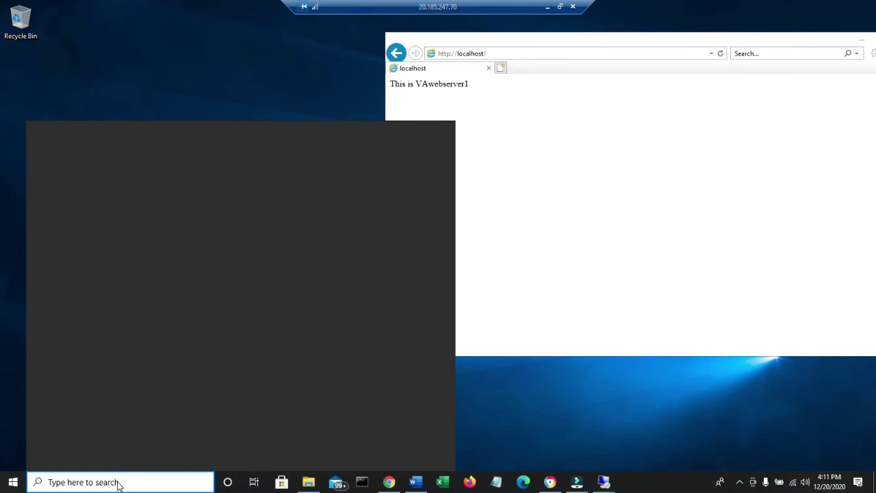
click(520, 419)
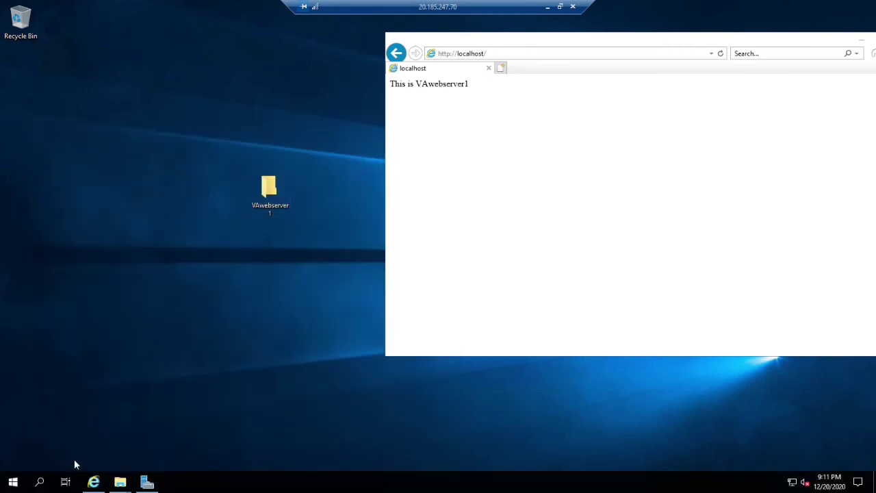
click(38, 481)
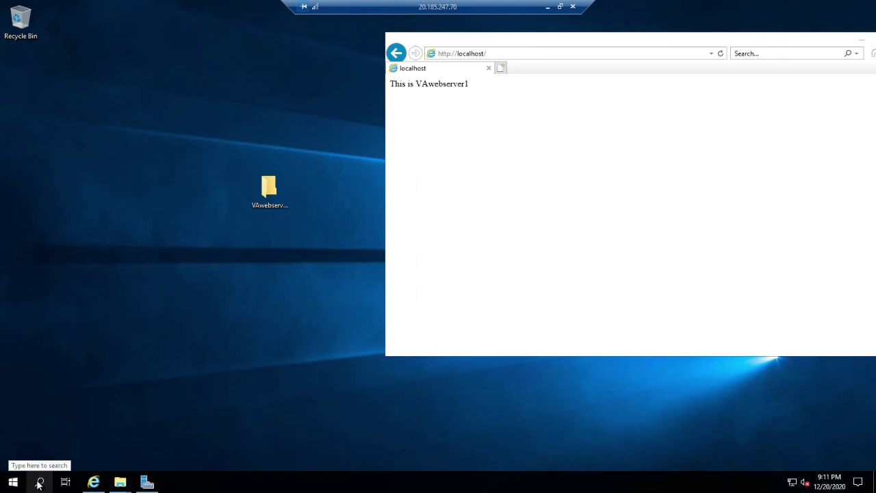
click(39, 483)
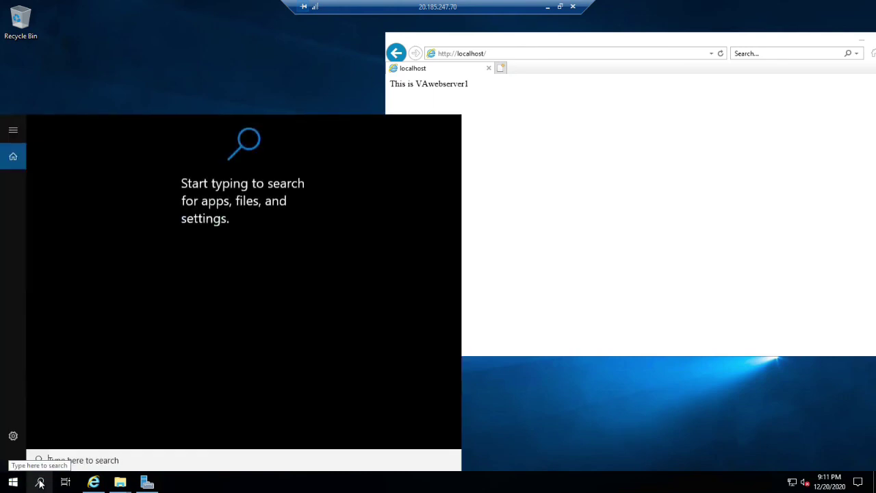
text(cmd)
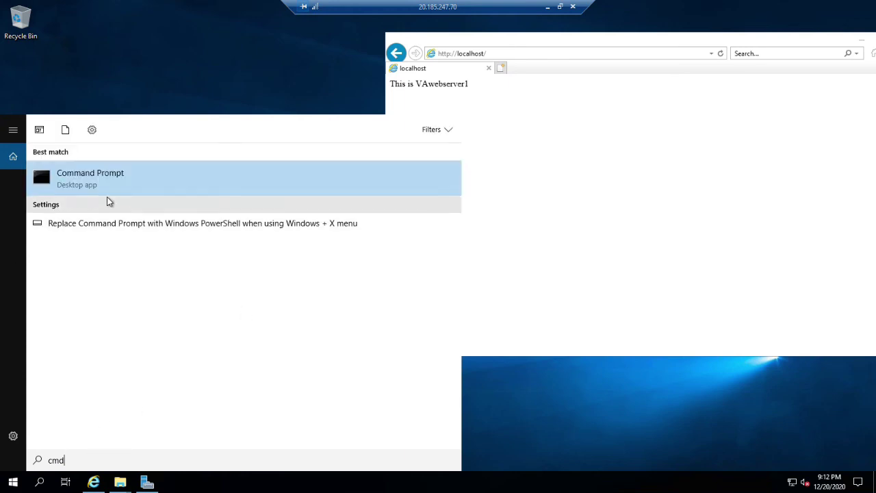
Step: Open Command Prompt and run ipconfig, confirming VAWebserver1's address is 10.0.1.4
click(74, 181)
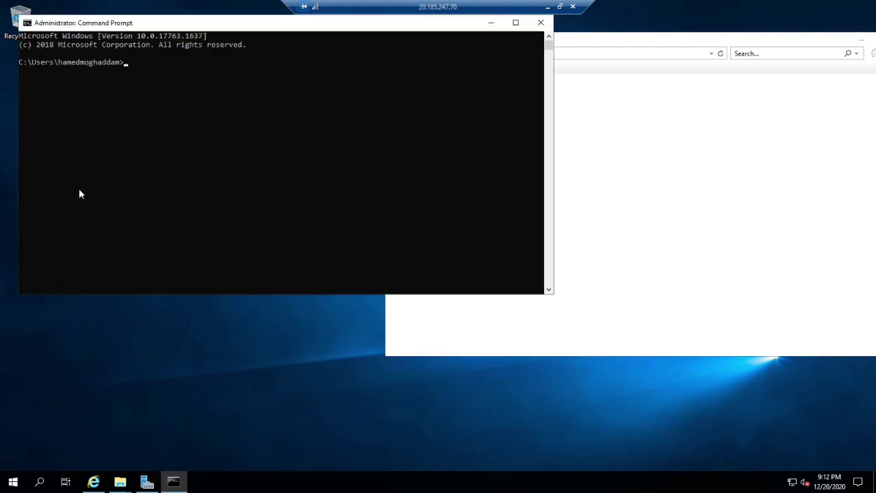
text(ipconfig)
key(Return)
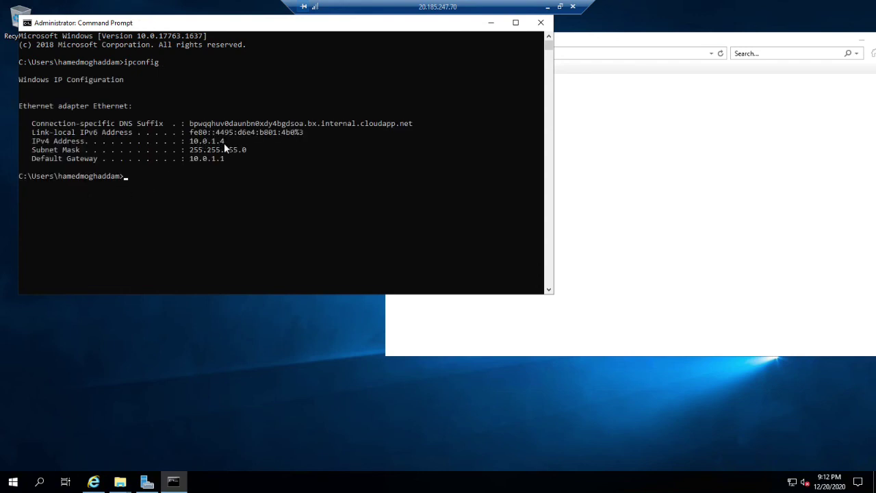
Step: Run a continuous ping to 10.0.3.4 with -t and watch it time out
text(ping 10.0.3.4 -)
text(t)
key(Return)
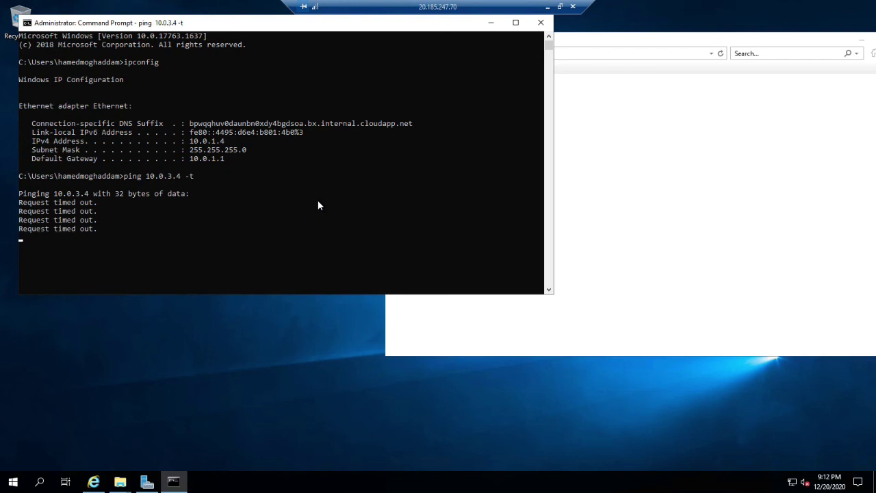
click(549, 8)
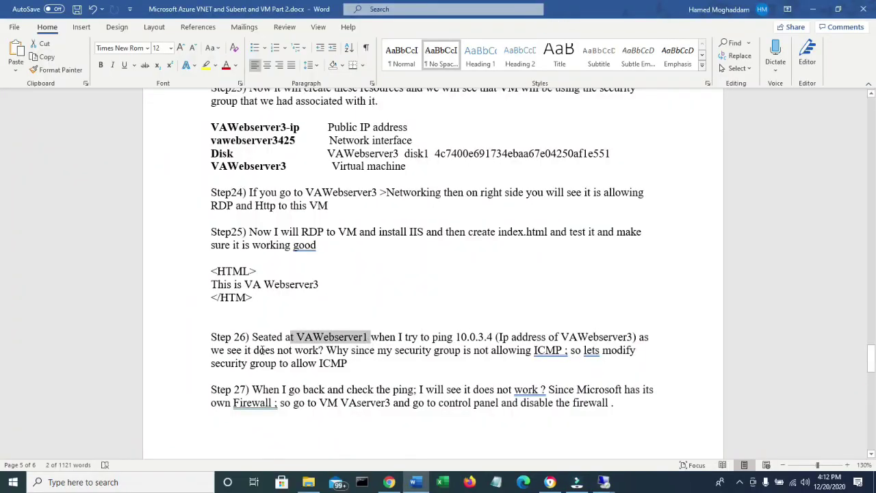
Step: Highlight Step 26's note that the ping fails, then return to the Azure VAWebservr3 overview
drag(263, 350, 619, 350)
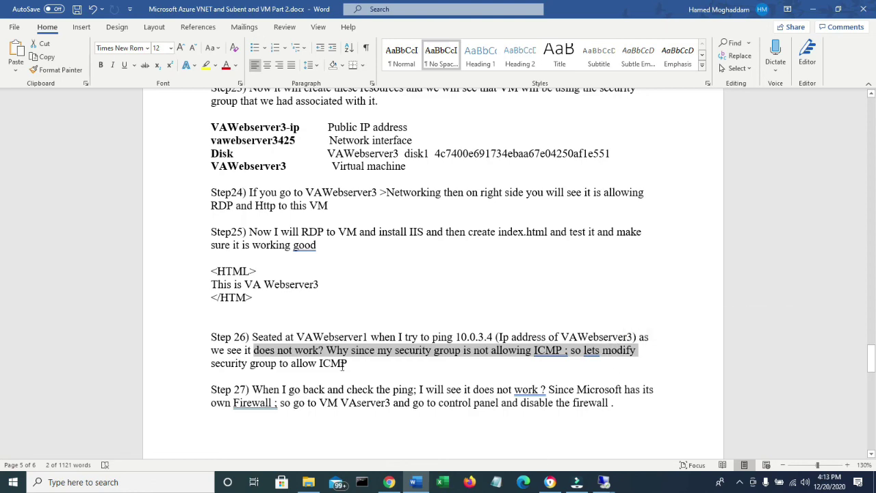
click(812, 8)
click(52, 12)
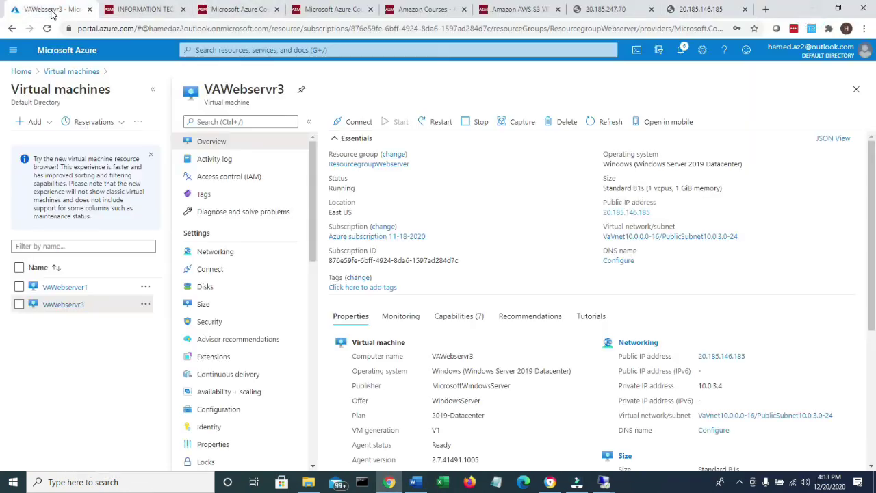
Step: Find Network security groups via portal search and show VAWebserver1-nsg's inbound security rules
click(21, 72)
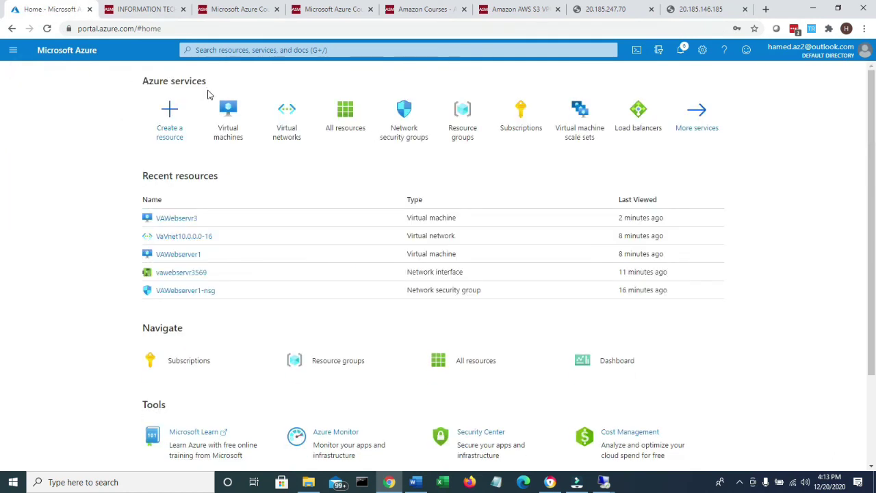
click(229, 50)
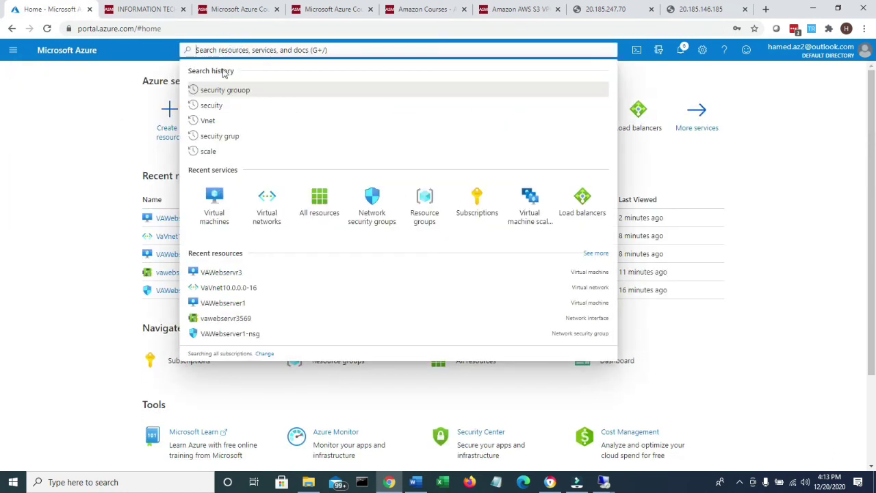
click(237, 96)
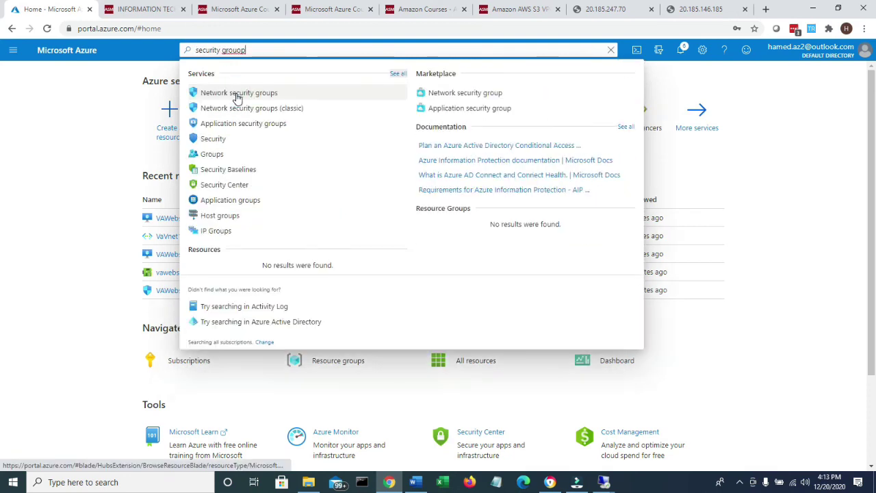
click(226, 93)
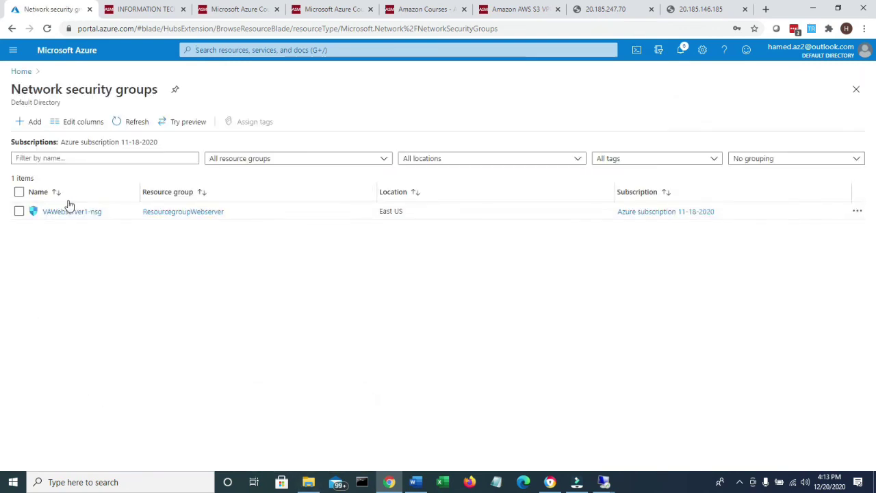
click(68, 215)
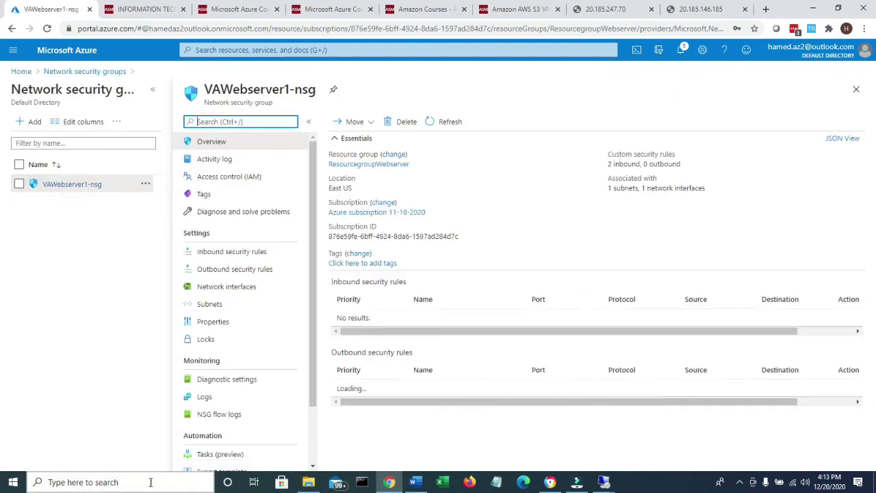
click(252, 252)
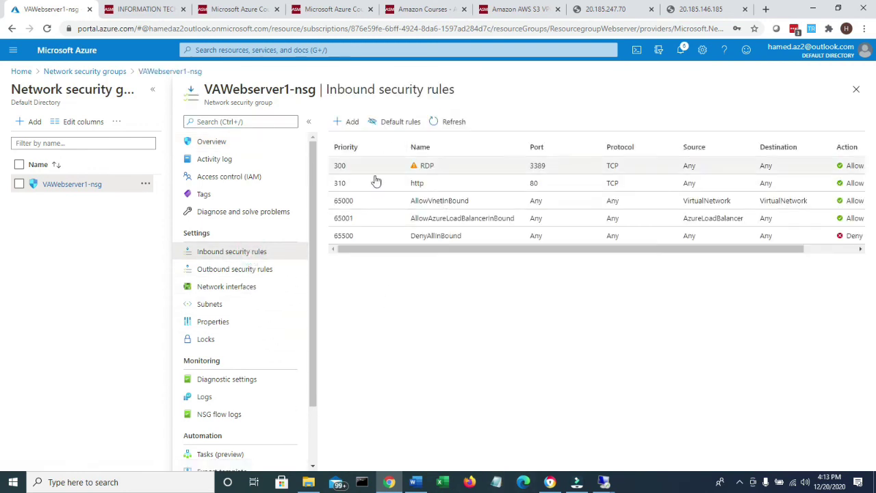
Step: Add an Allow inbound rule for protocol ICMP, renaming Port_8080 to ICMP, at priority 320
click(349, 121)
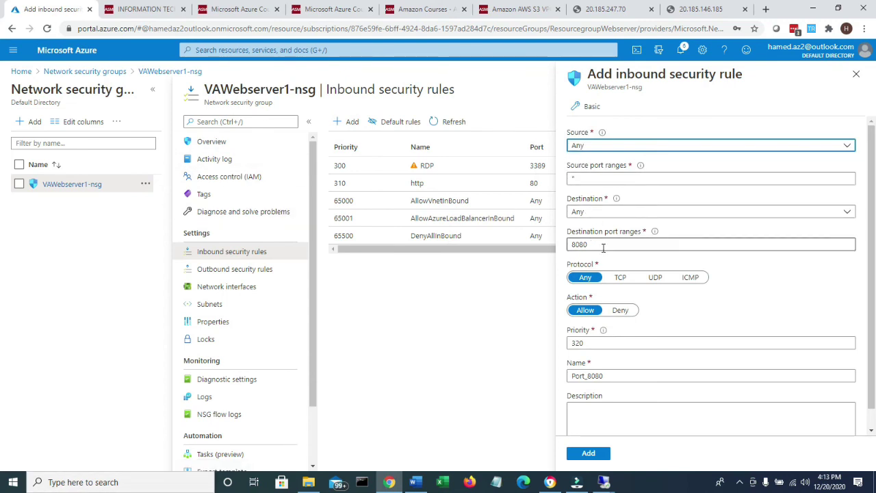
click(690, 278)
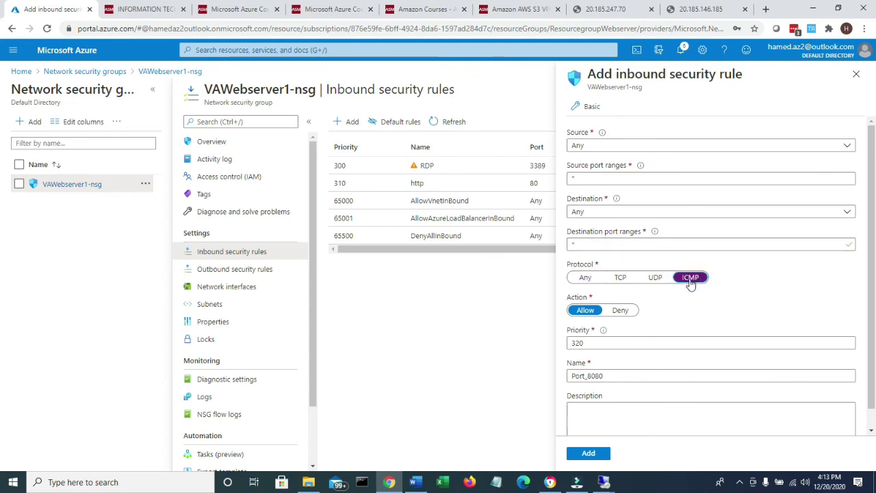
click(612, 375)
drag(612, 376, 557, 376)
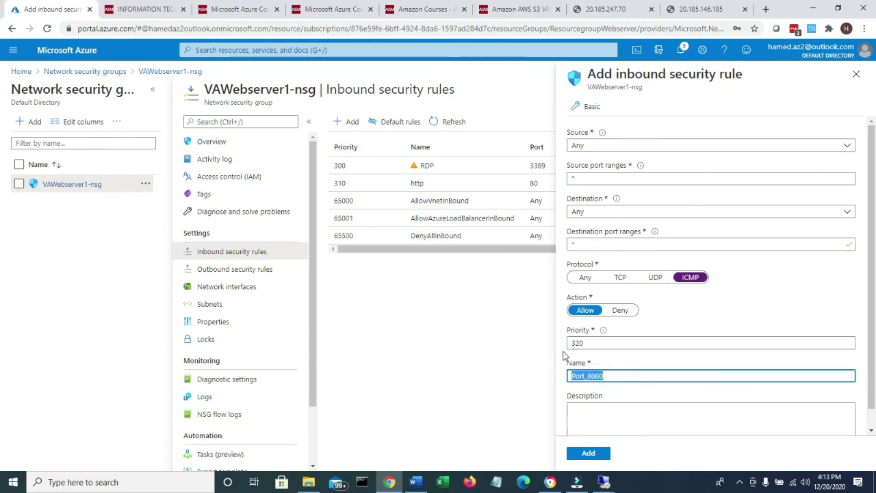
text(ICMP)
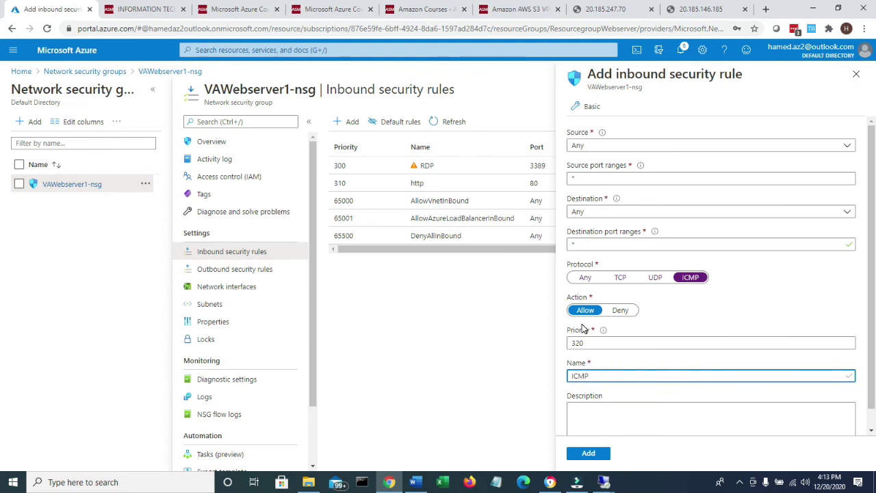
click(589, 453)
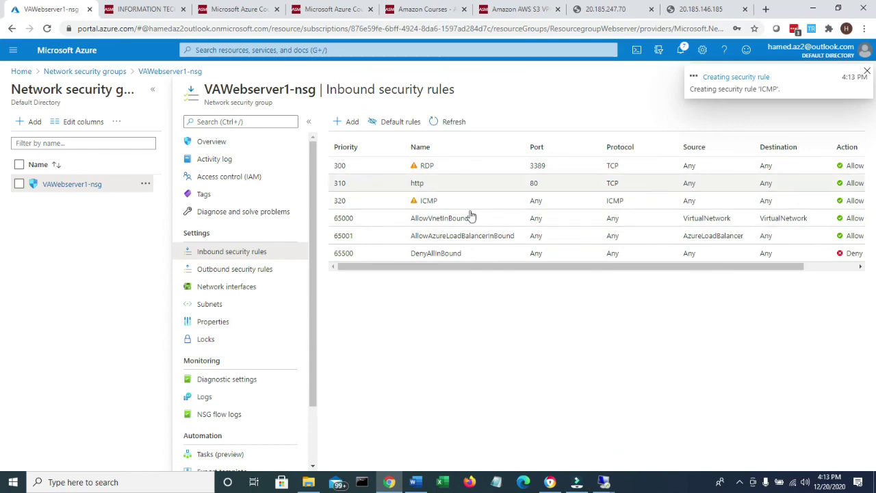
Step: Confirm the VAWebserver1 ping to 10.0.3.4 still times out, then highlight Step 27 in Word
mouse_move(604, 482)
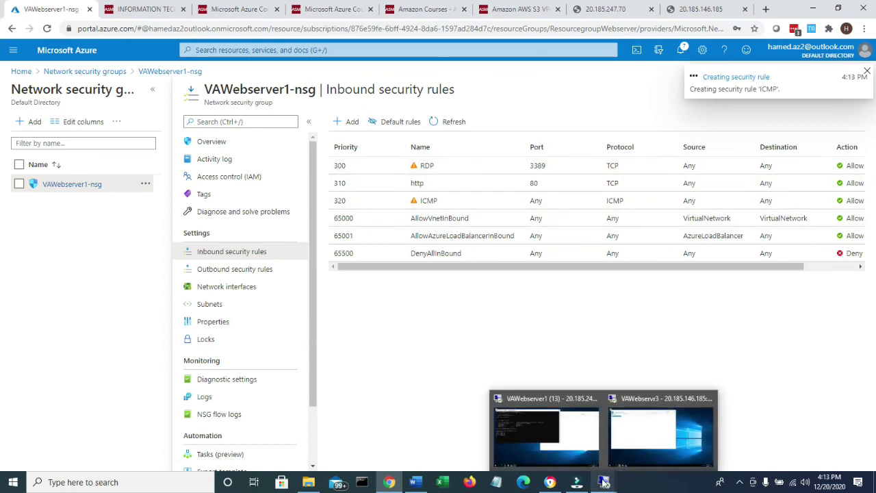
click(573, 456)
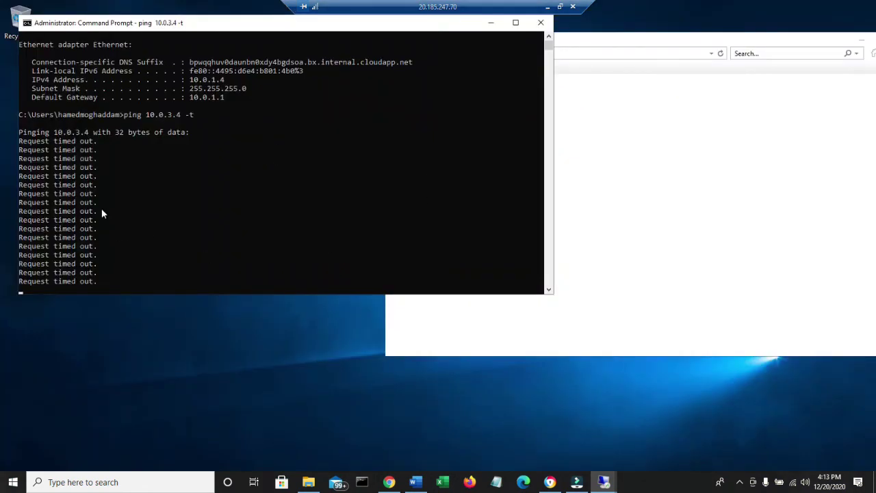
click(548, 7)
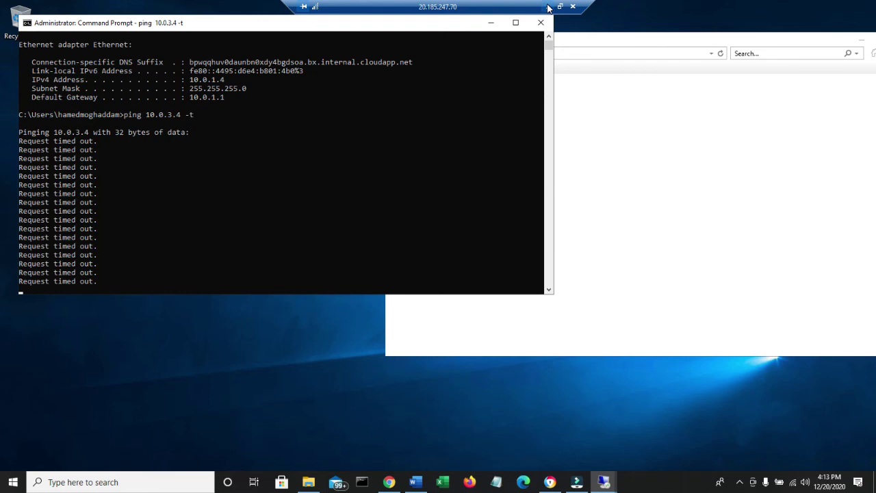
click(547, 8)
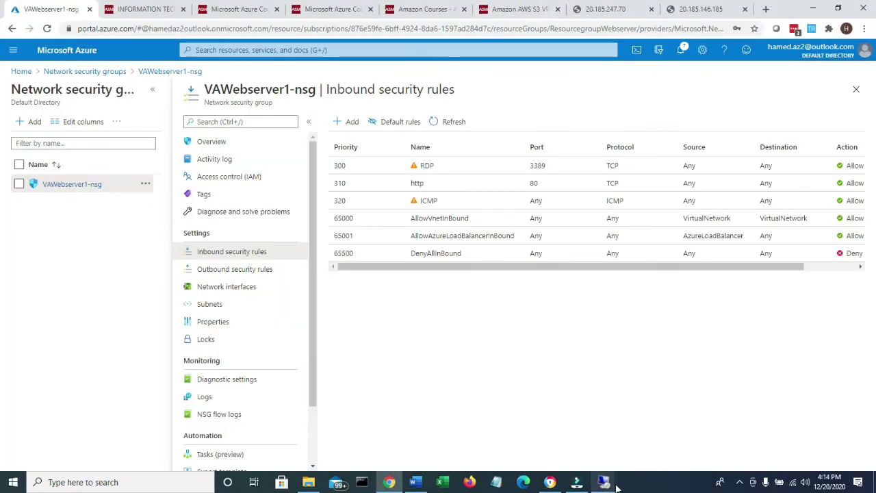
click(415, 482)
drag(283, 389, 392, 390)
Step: Highlight 'VM VAserver3' in Step 27, skim the page, and minimize Word
click(234, 401)
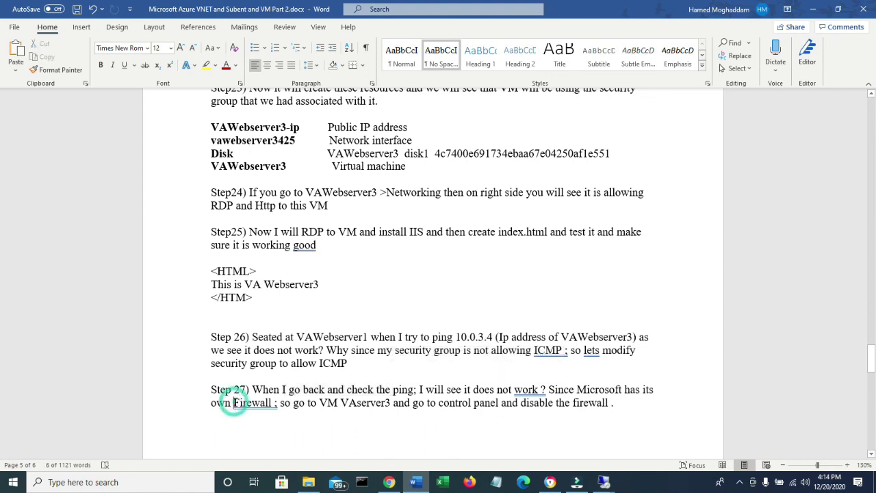
drag(320, 403, 371, 404)
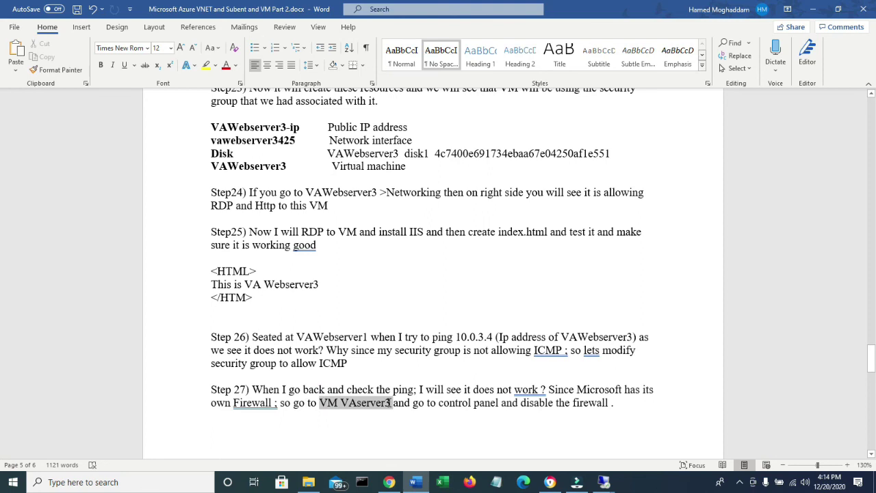
drag(390, 402, 391, 404)
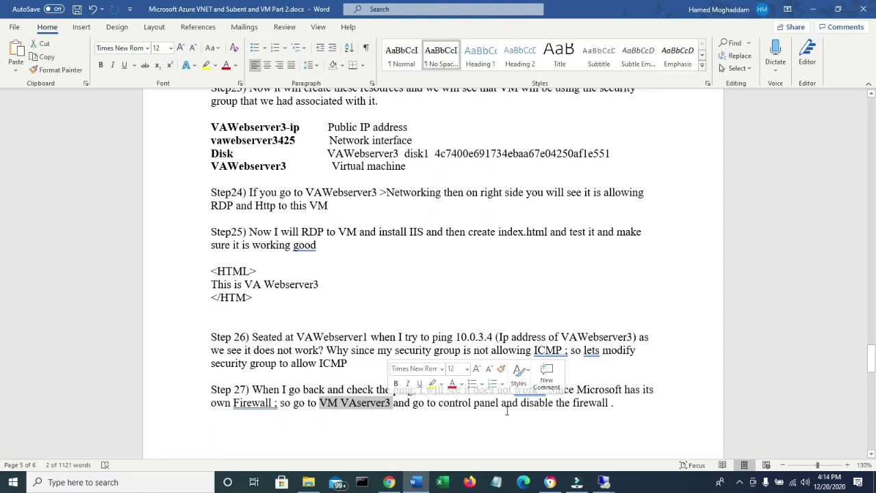
scroll(582, 381, down, 8)
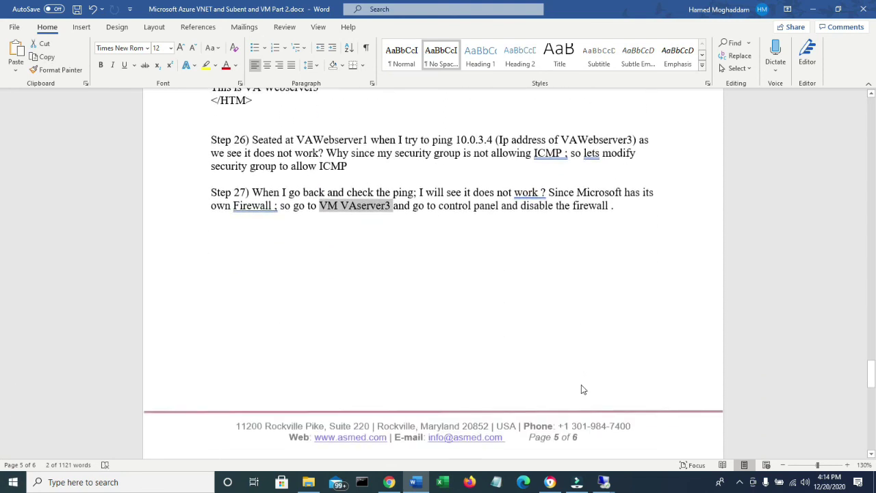
scroll(581, 390, up, 8)
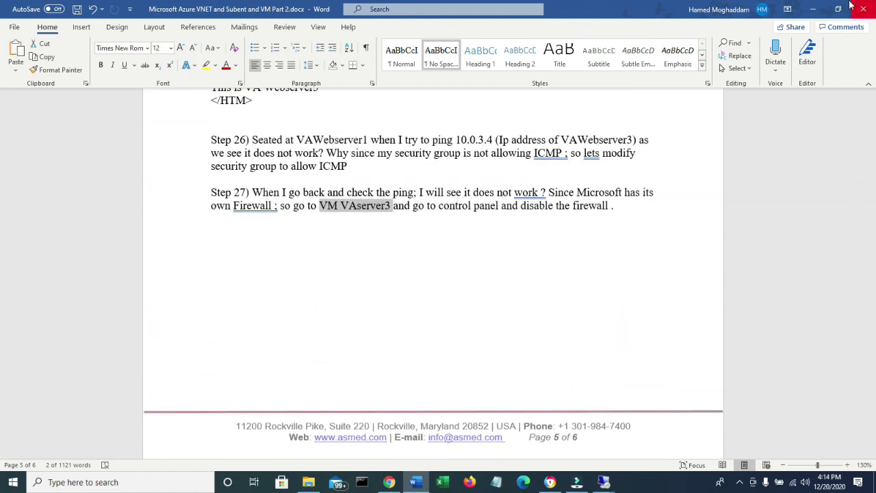
click(813, 9)
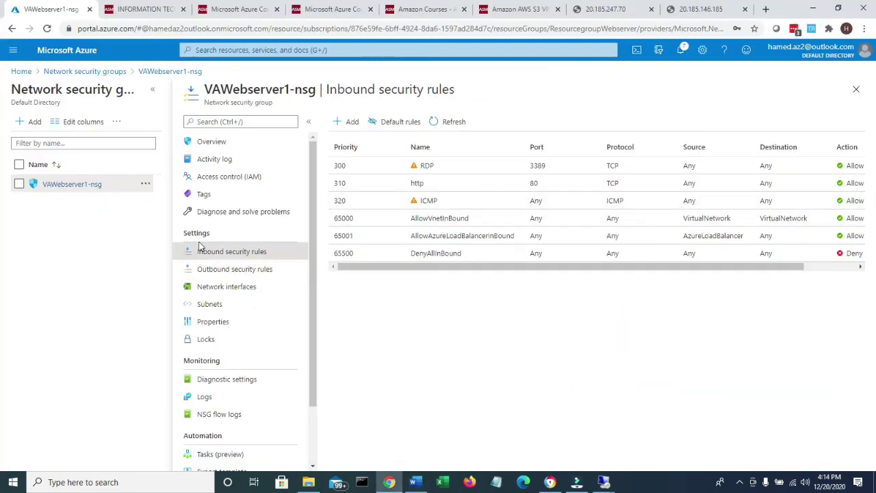
Step: On the VAWebservr3 remote session, minimize Internet Explorer and search the Start menu for 'firewall'
mouse_move(605, 482)
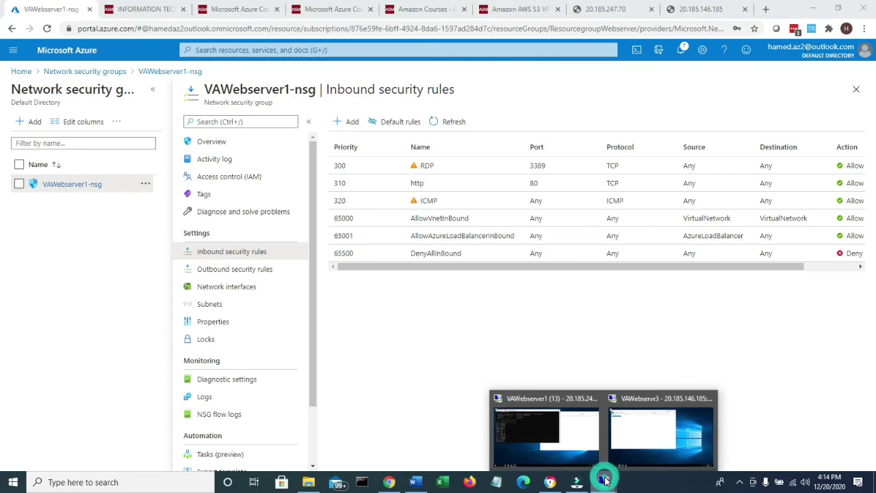
click(662, 441)
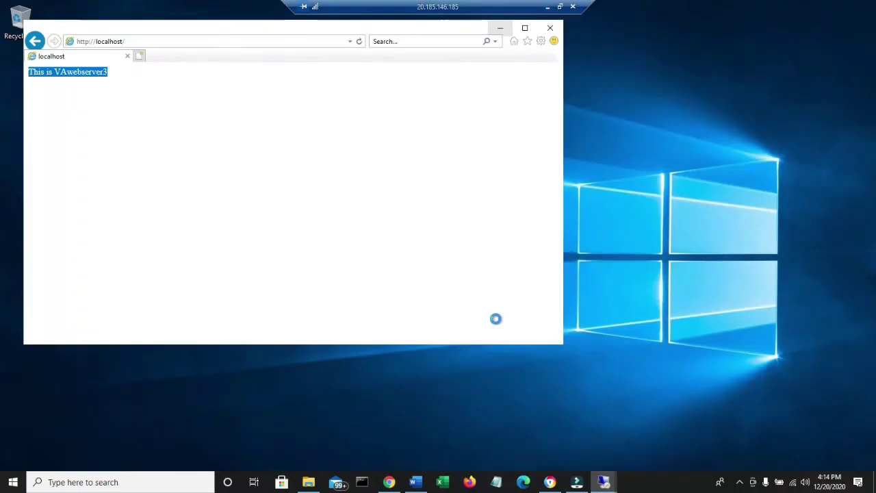
click(500, 28)
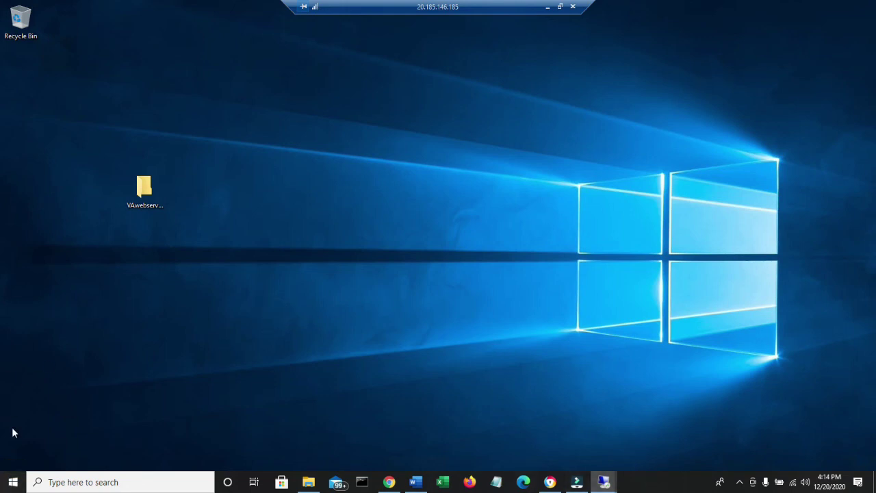
click(45, 481)
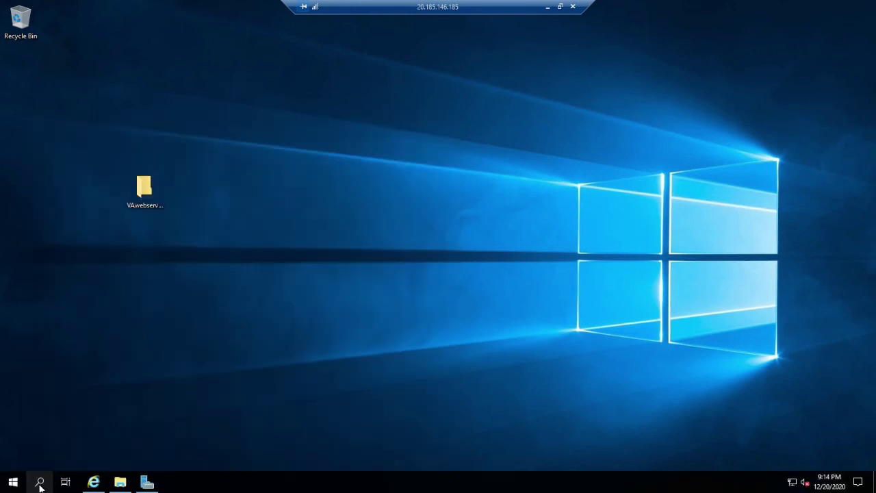
click(40, 484)
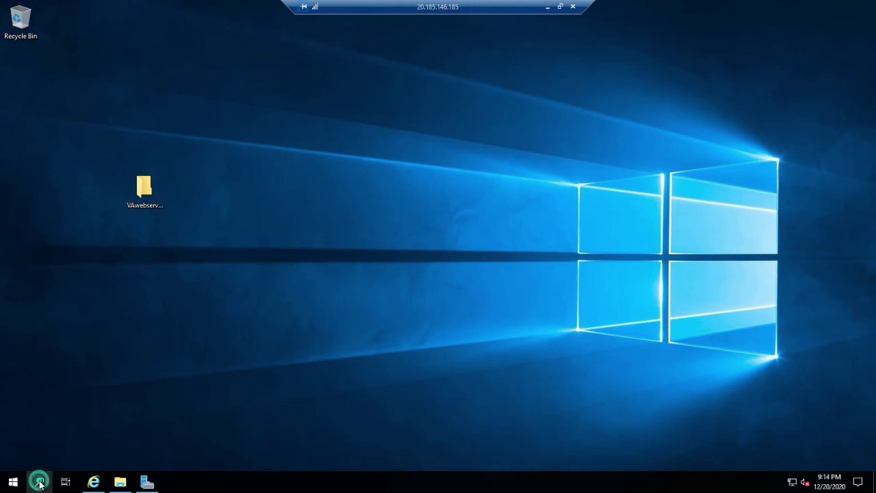
click(39, 483)
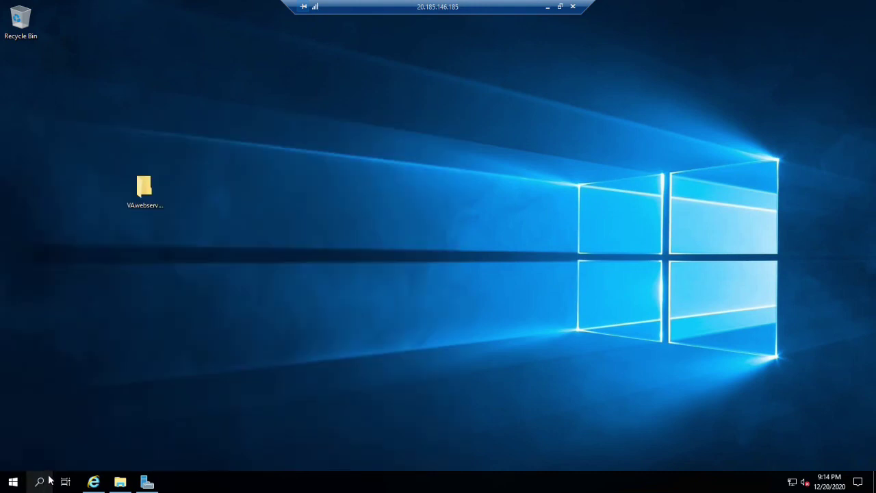
text(c)
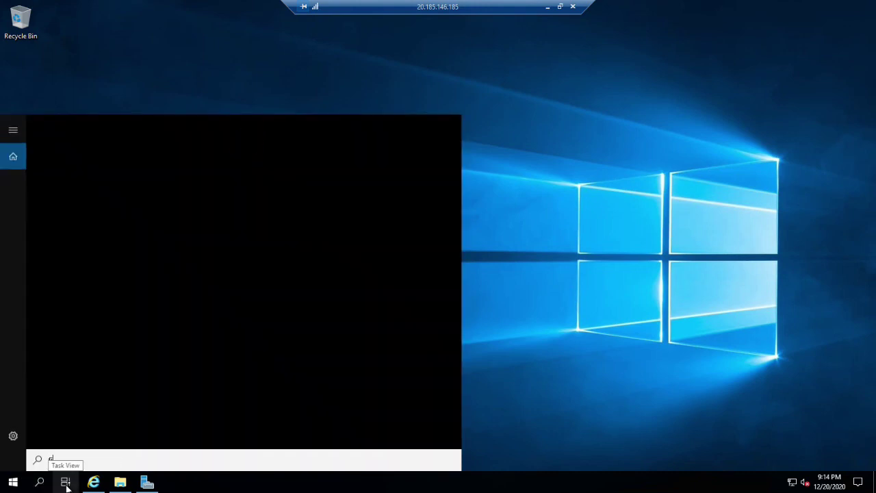
text(irewall)
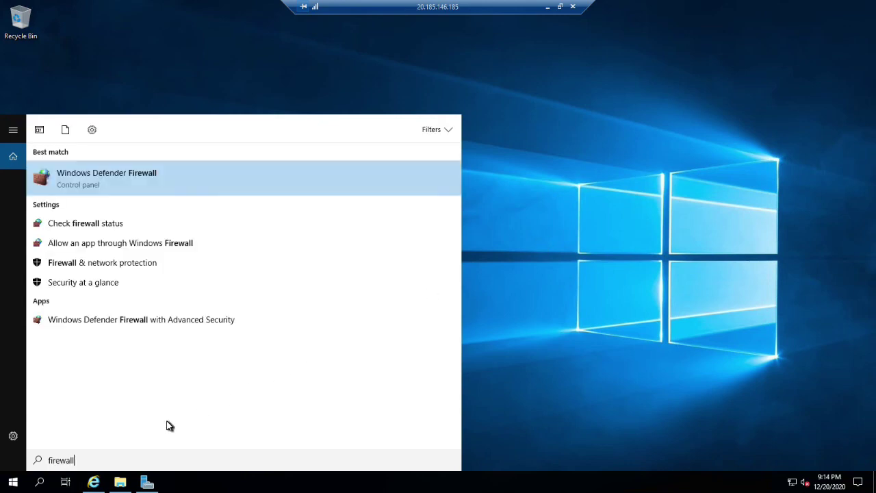
Step: Turn off Windows Defender Firewall for private and public networks on VAWebservr3, then close it
click(103, 242)
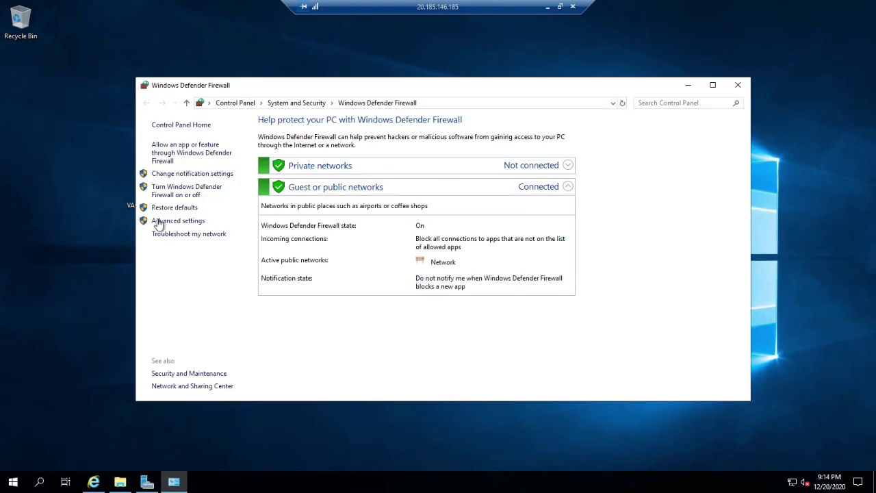
click(198, 193)
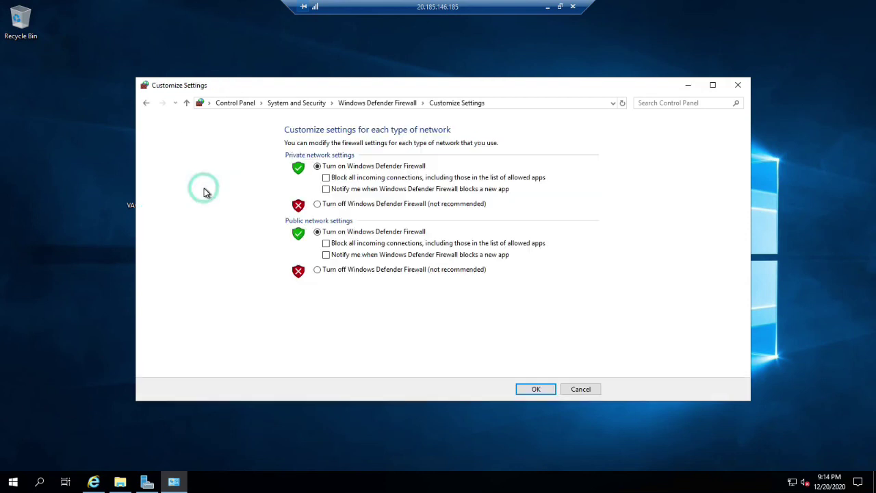
click(317, 203)
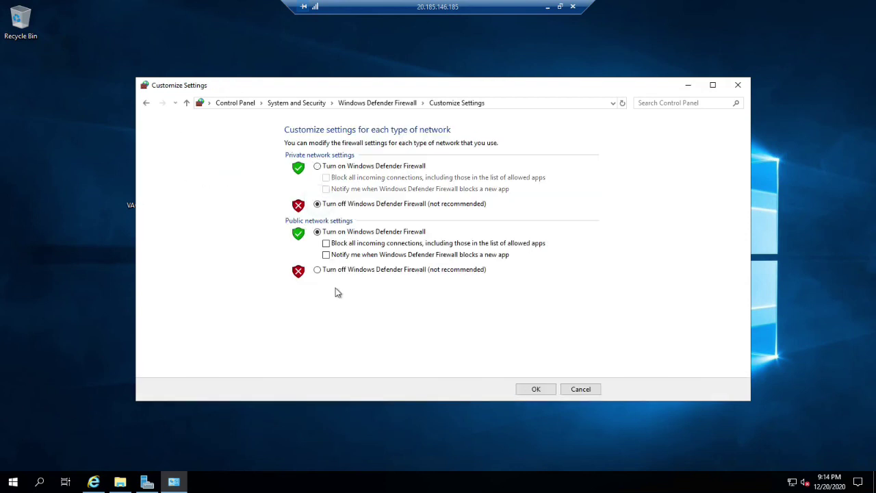
click(318, 269)
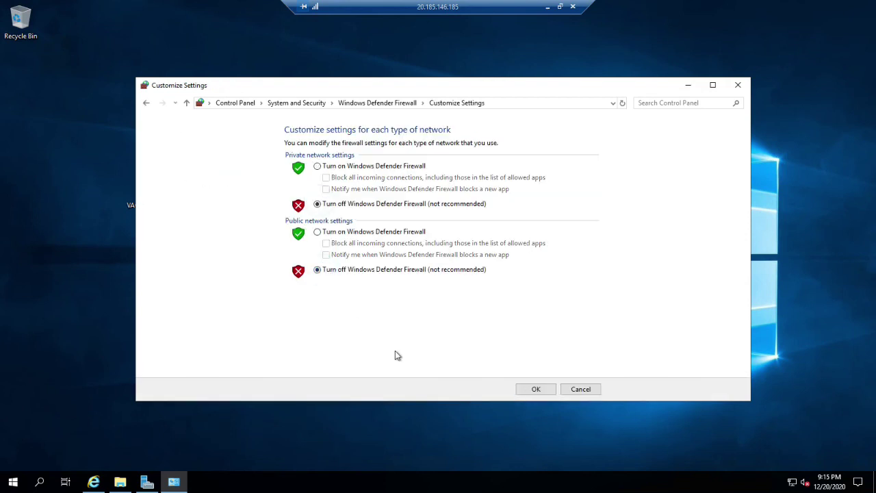
click(550, 388)
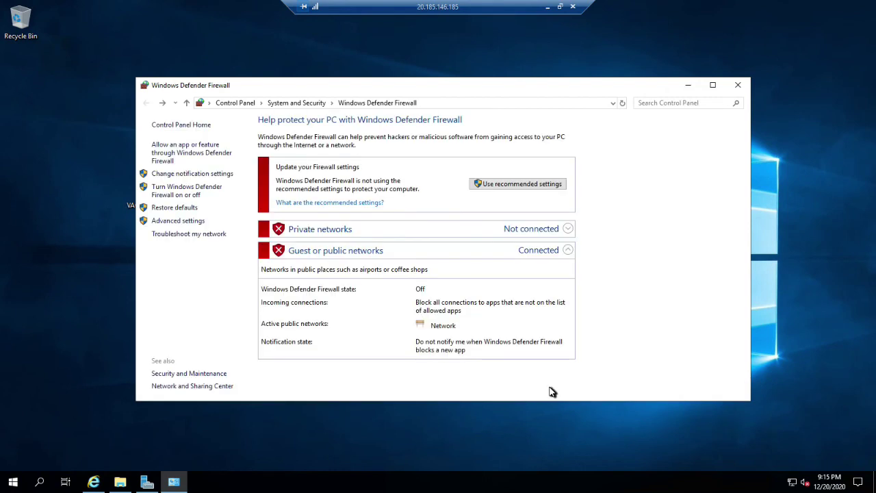
click(738, 84)
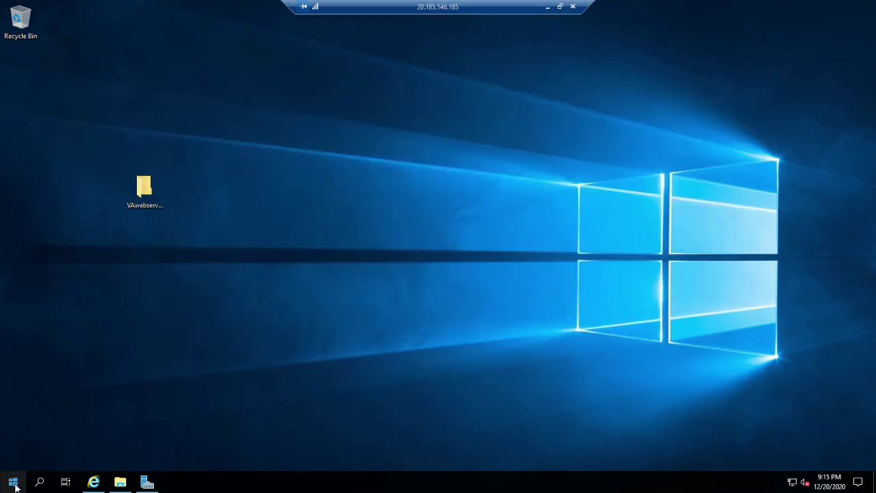
Step: Confirm VAWebserver1's ping to 10.0.3.4 now gets replies, then return to the Azure portal
click(546, 9)
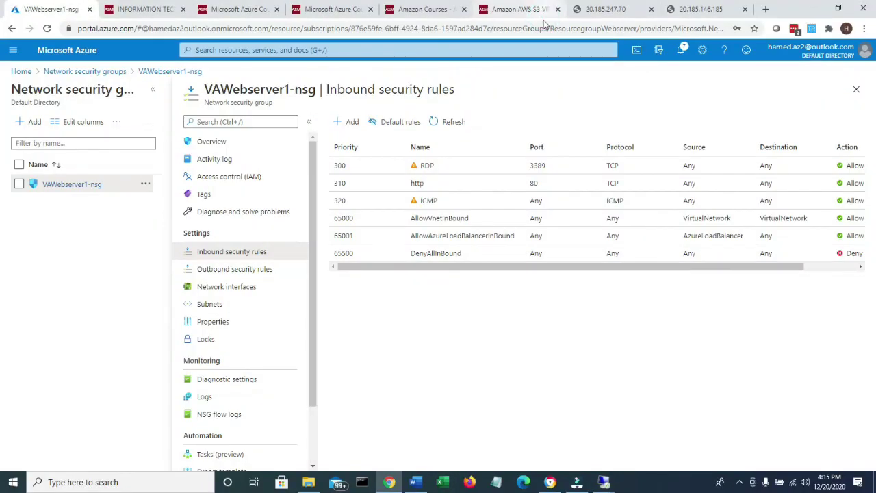
mouse_move(600, 483)
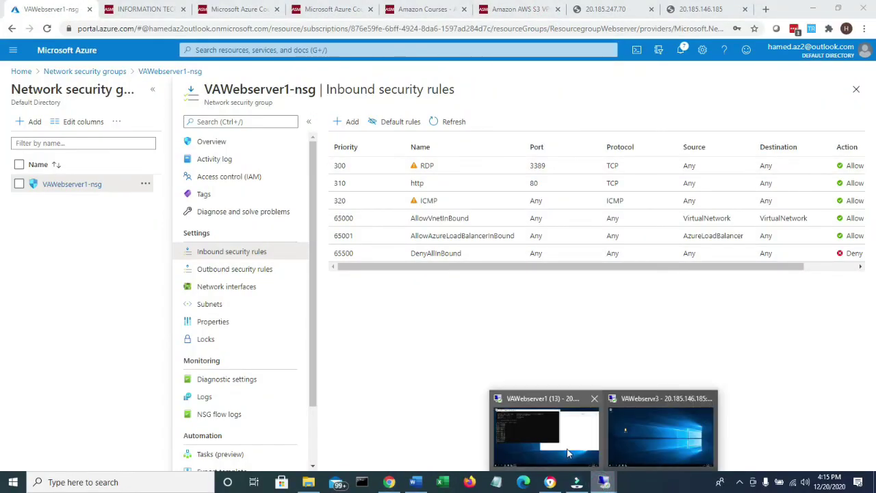
click(545, 434)
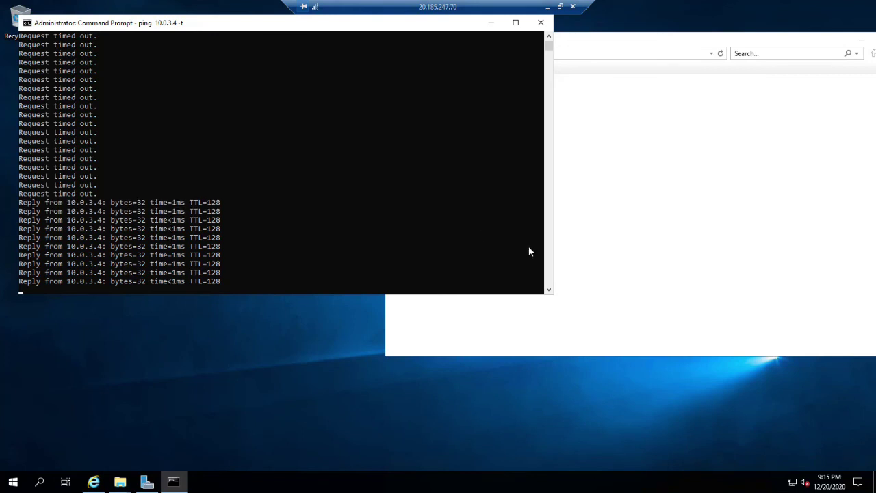
click(491, 23)
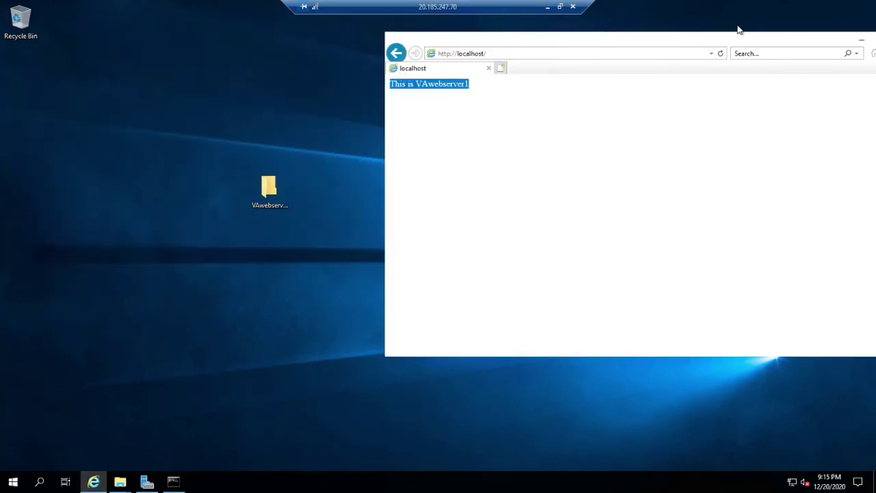
click(548, 8)
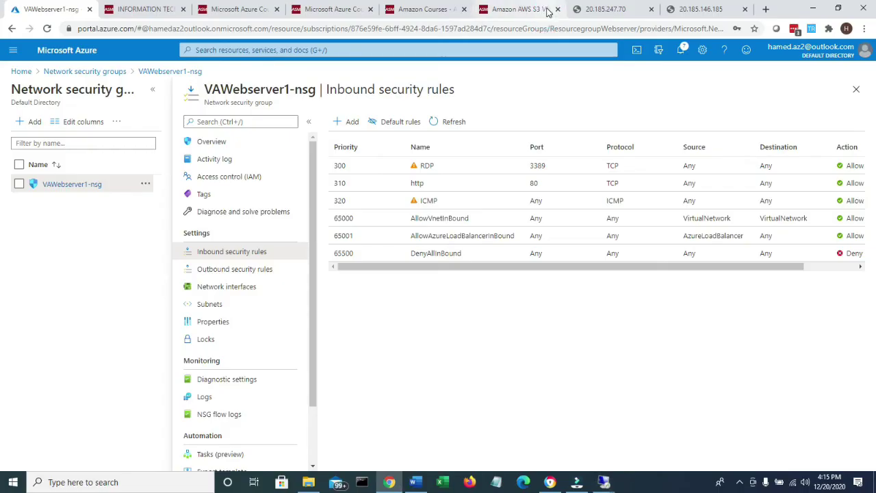
Step: Inspect VaVnet10.0.0.0-16's three subnets and their security group, then list the virtual machines
click(27, 72)
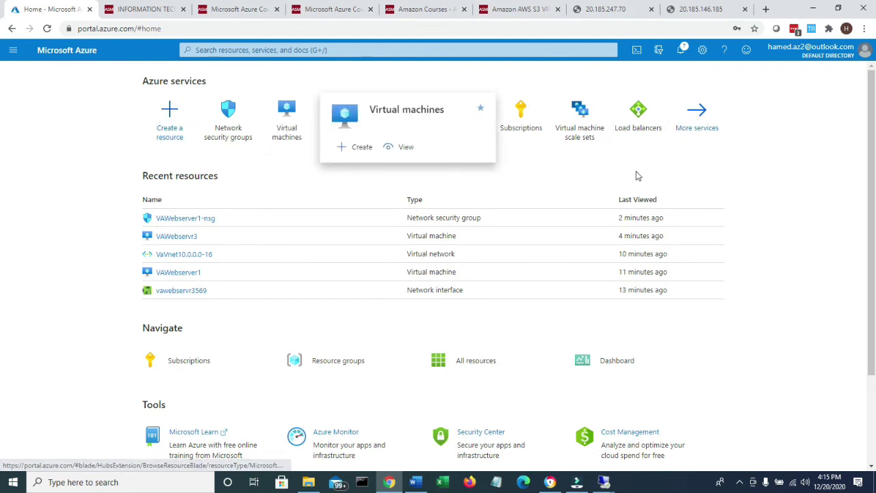
click(346, 109)
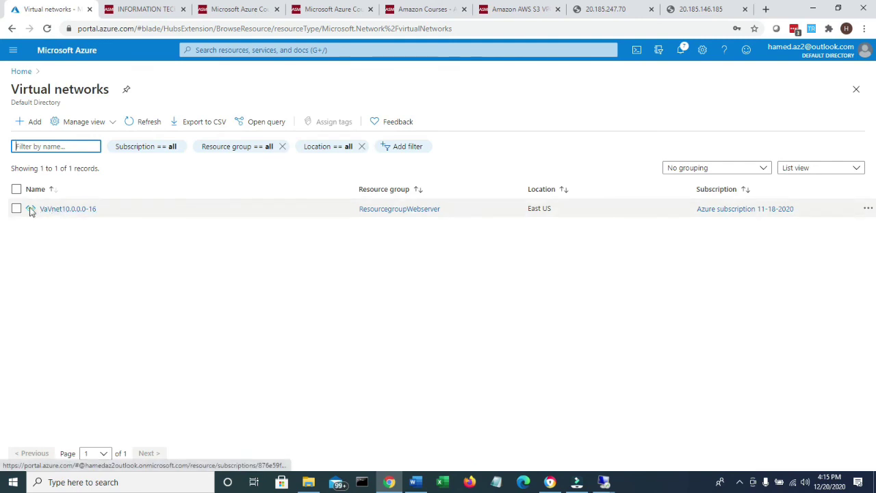
click(74, 210)
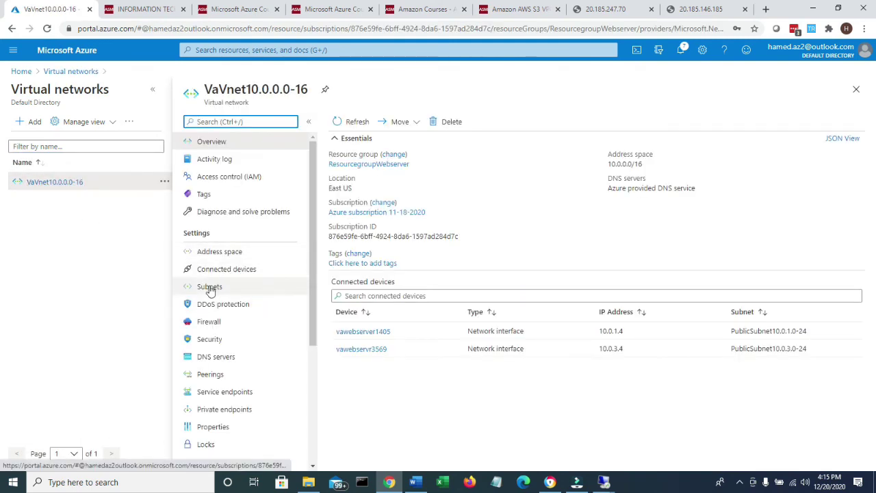
click(211, 288)
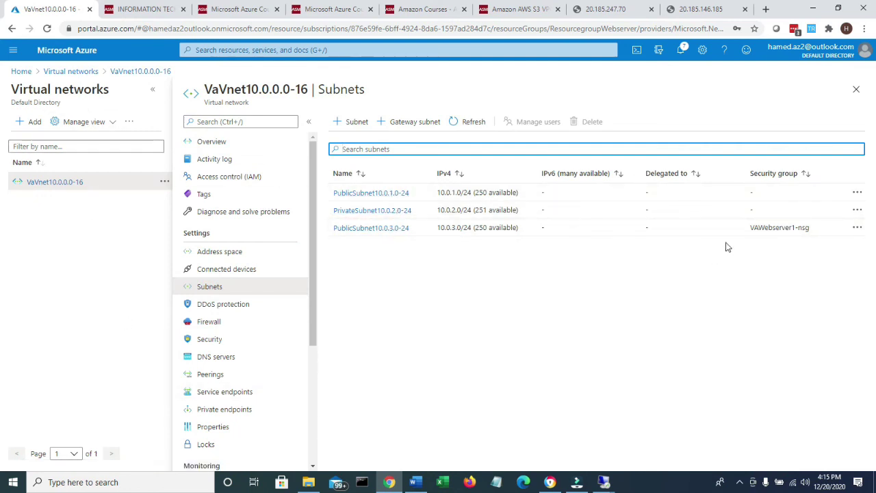
drag(746, 229, 813, 233)
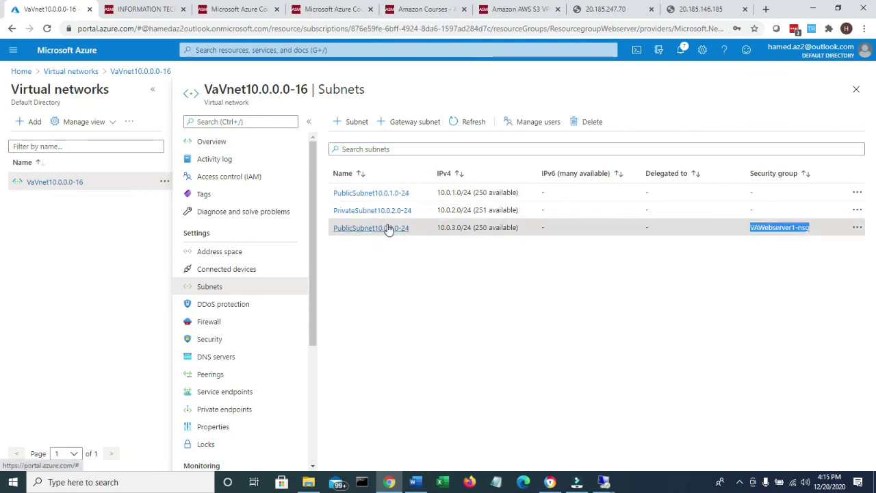
click(21, 72)
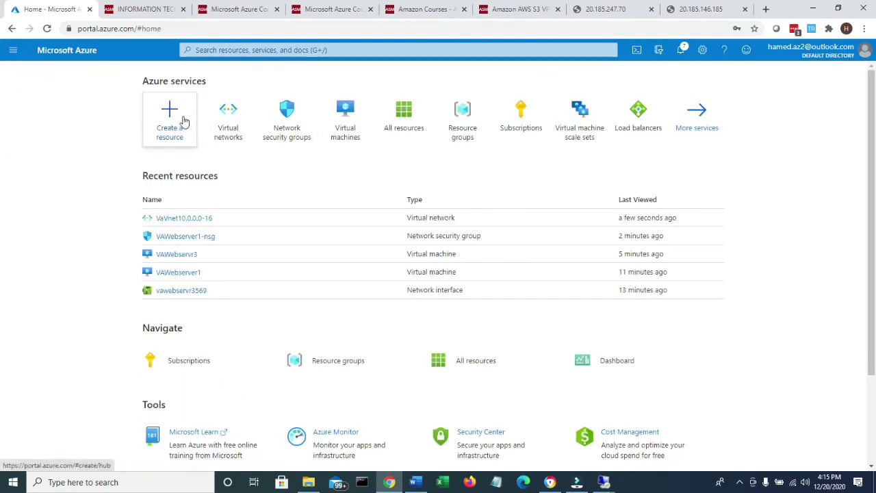
click(349, 132)
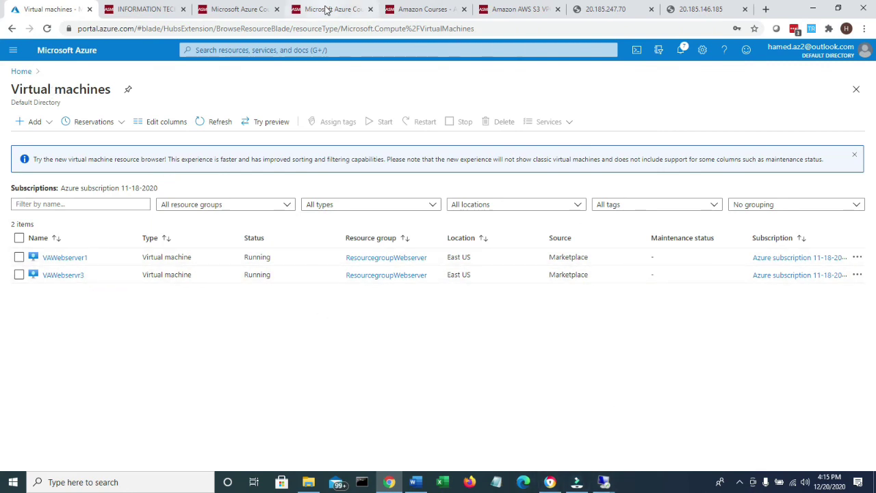
Step: Go to the ASM Information Technology courses and open the Microsoft Azure Courses listing
click(149, 12)
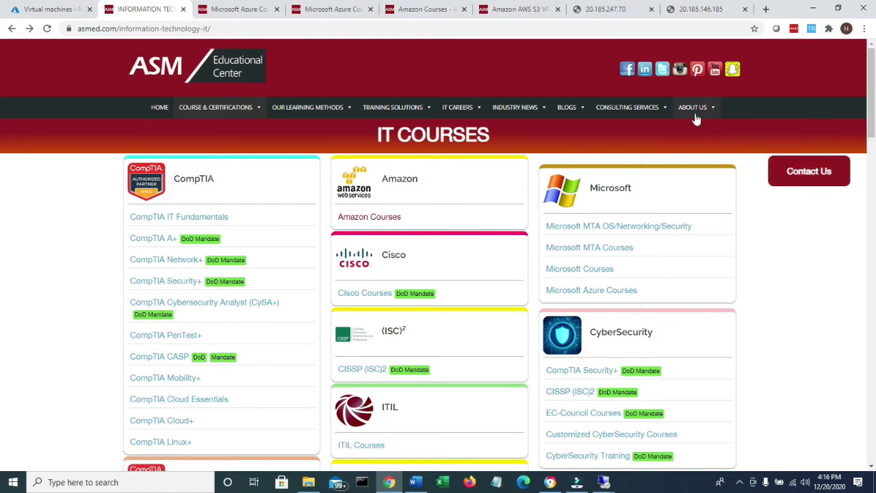
scroll(791, 329, down, 4)
scroll(791, 330, down, 4)
scroll(790, 325, up, 8)
click(587, 293)
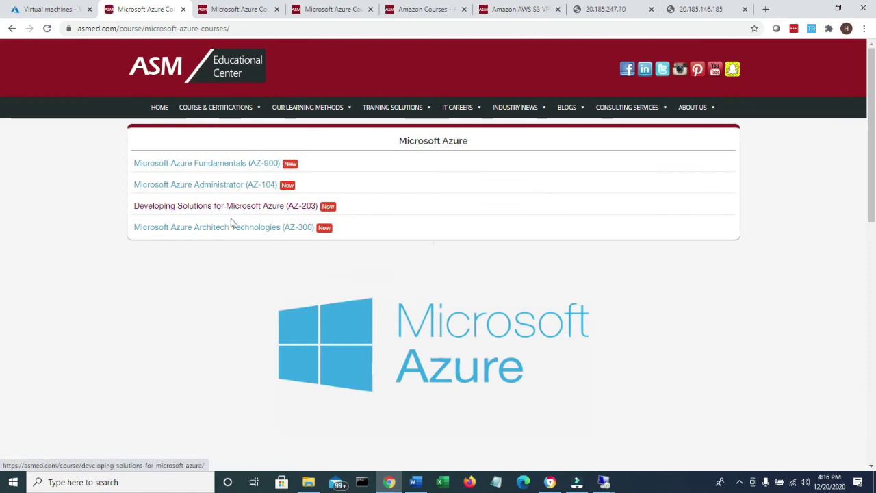
scroll(658, 238, down, 3)
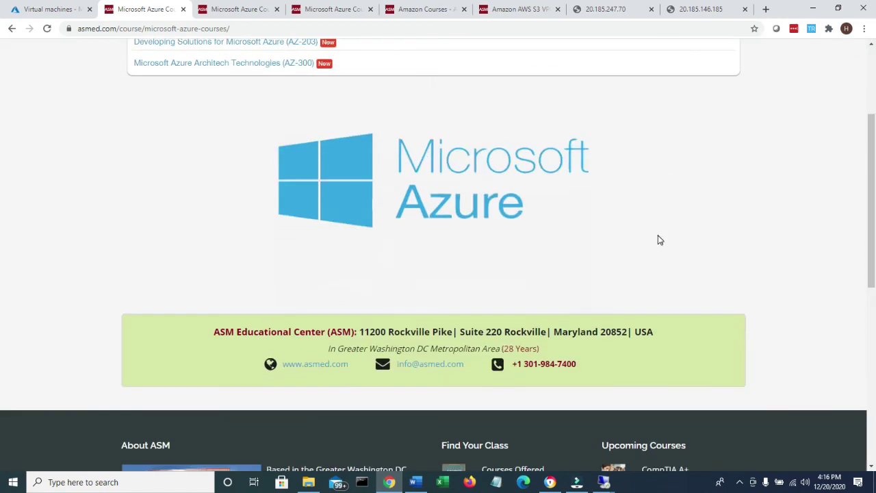
scroll(659, 239, down, 2)
scroll(660, 240, up, 2)
scroll(662, 241, down, 4)
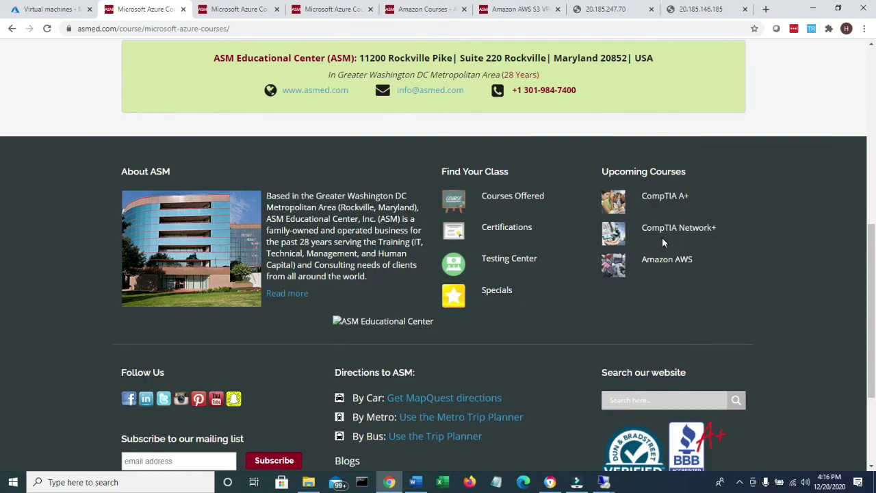
scroll(664, 246, down, 3)
scroll(674, 273, up, 4)
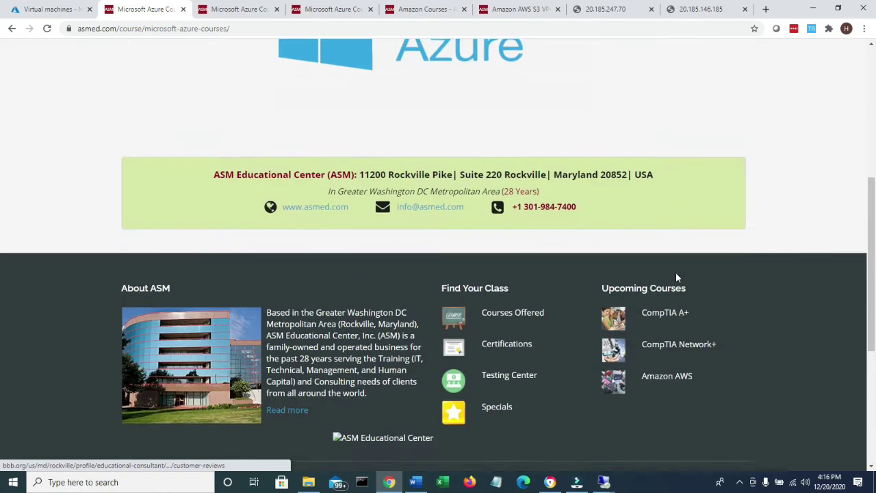
scroll(678, 277, up, 5)
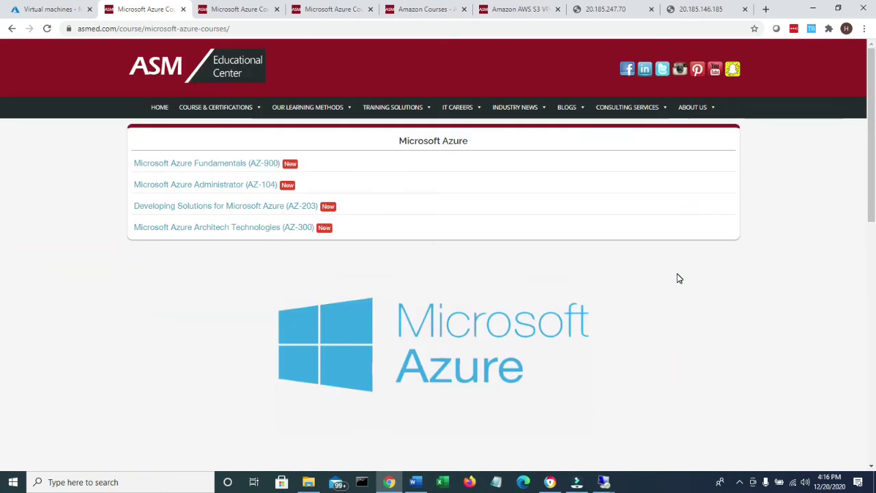
Step: Open the Microsoft Azure Fundamentals (AZ-900) course page and point out its contact form fields
click(204, 166)
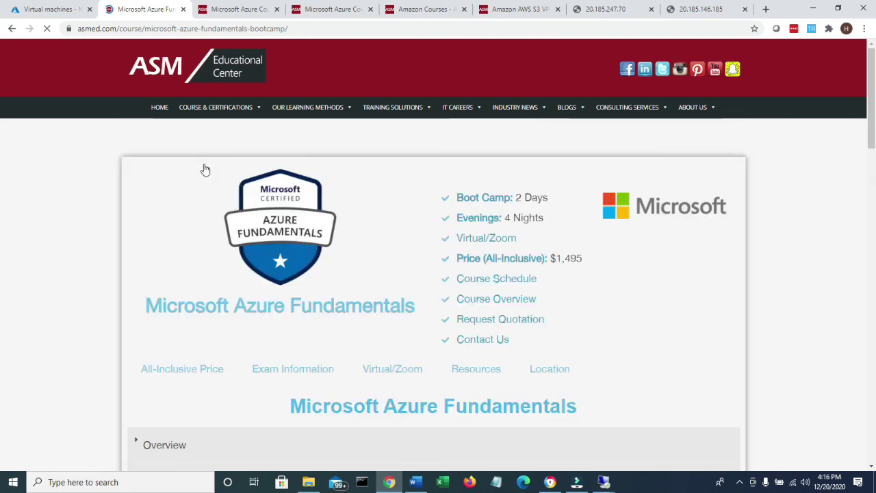
scroll(656, 306, down, 10)
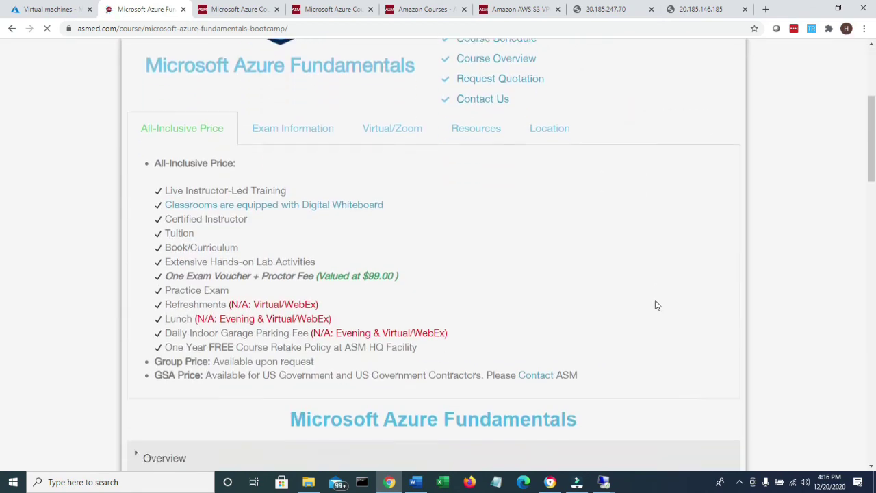
scroll(656, 305, down, 1)
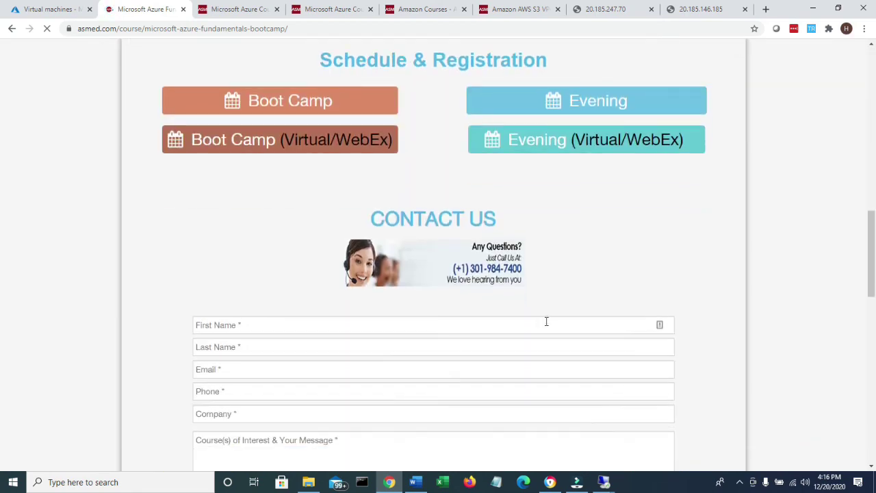
click(244, 325)
click(240, 345)
click(406, 373)
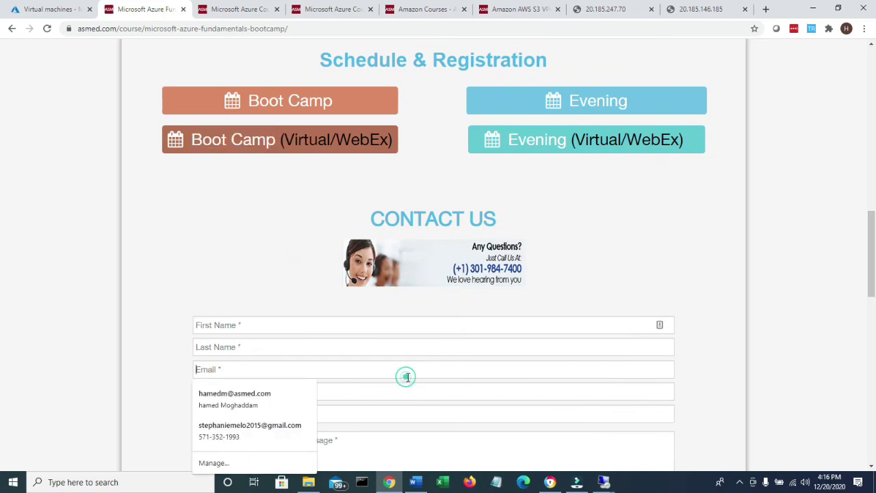
click(523, 273)
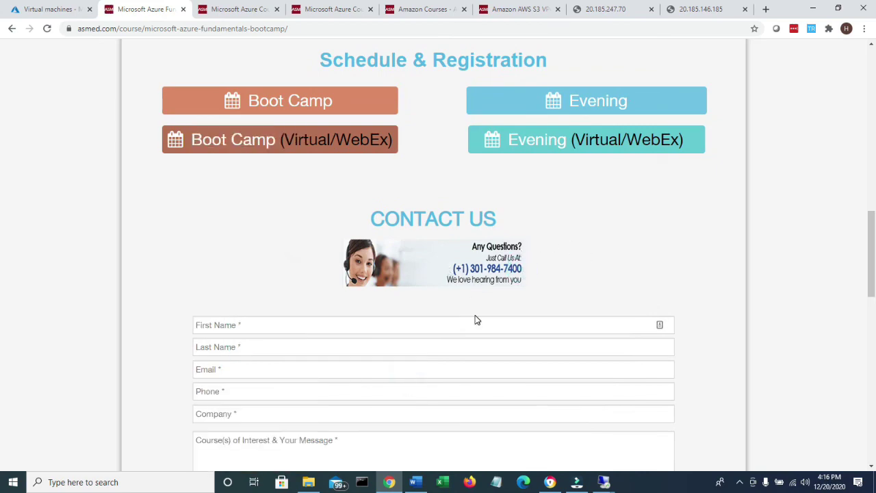
scroll(480, 324, down, 4)
scroll(480, 323, up, 4)
scroll(480, 327, up, 15)
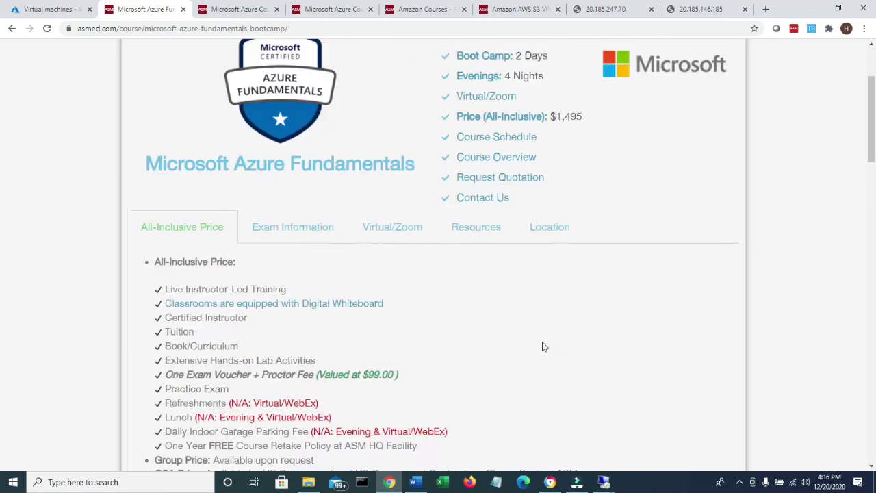